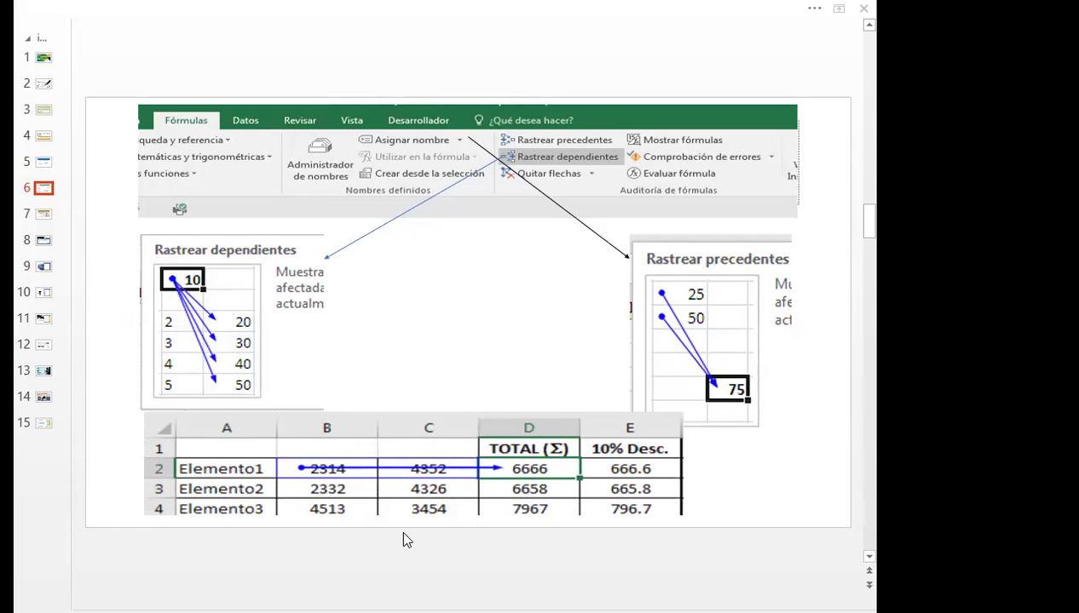
Switch to the Excel workbook and examine the formulas in the first TOTAL cell and the 10% DE DESC column
key(alt+Tab)
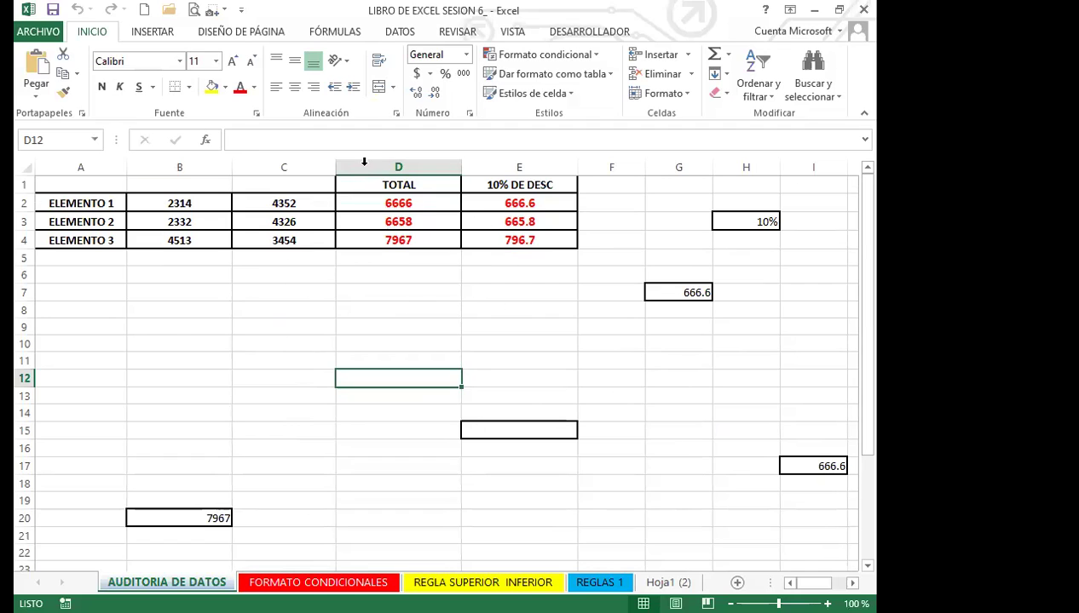
click(368, 203)
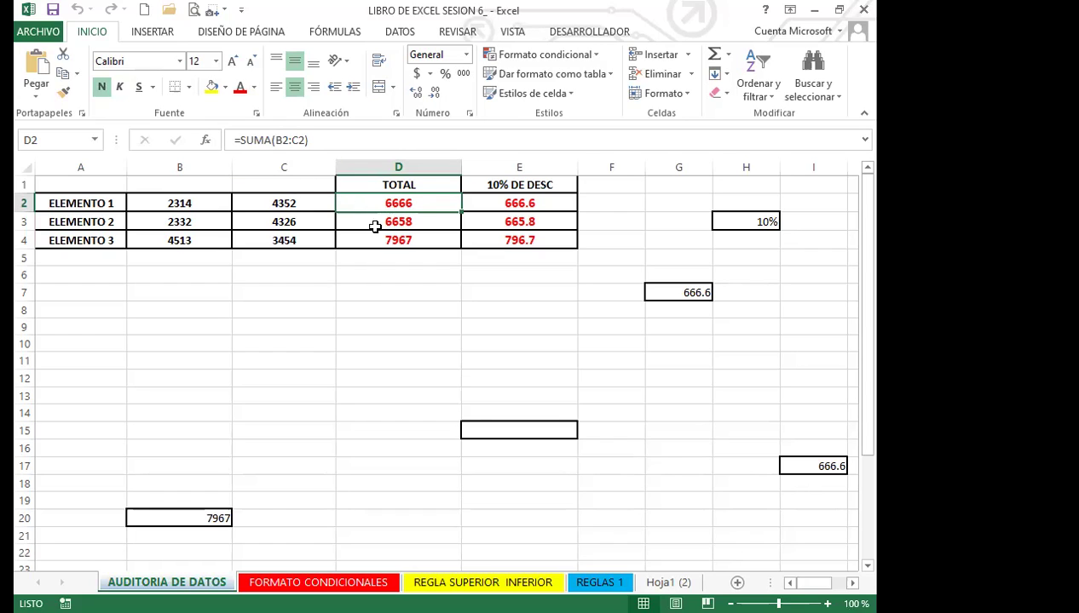
click(493, 201)
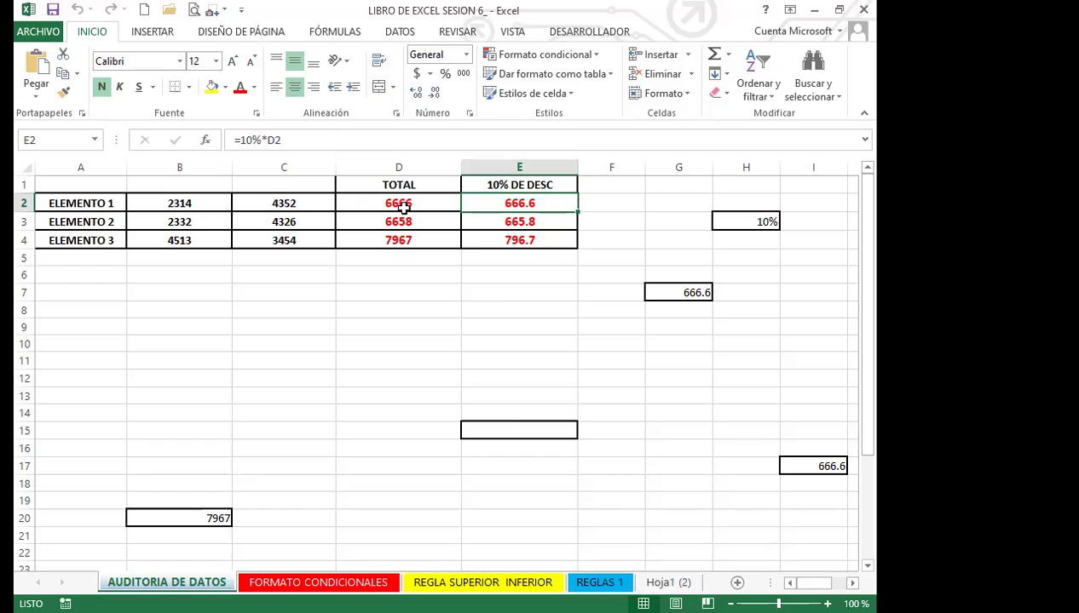
drag(484, 203, 488, 240)
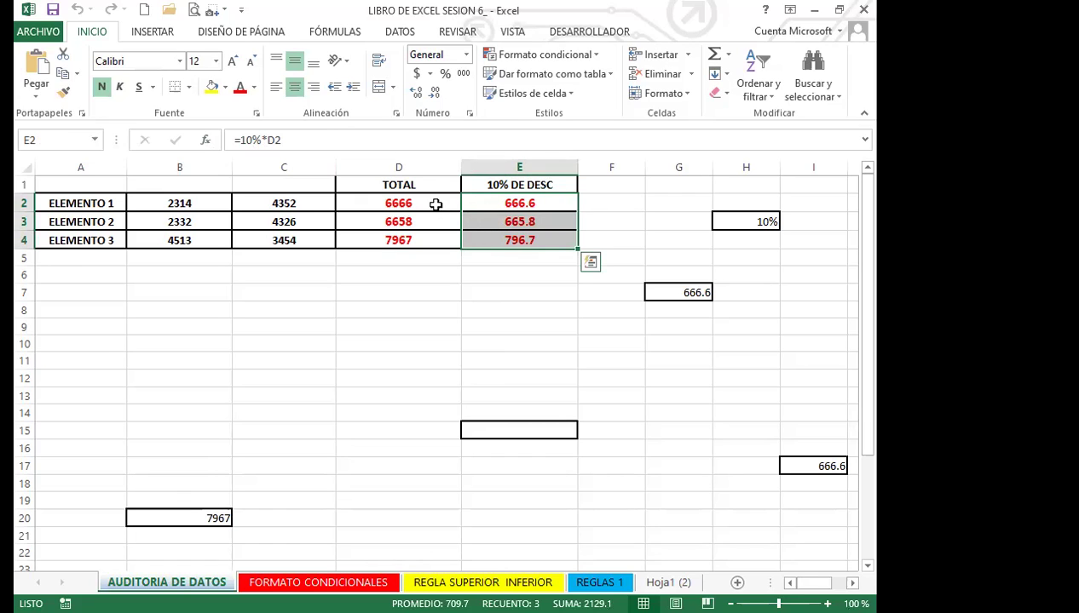
Trace the precedents of the ELEMENTO 1 total in cell D2
click(421, 208)
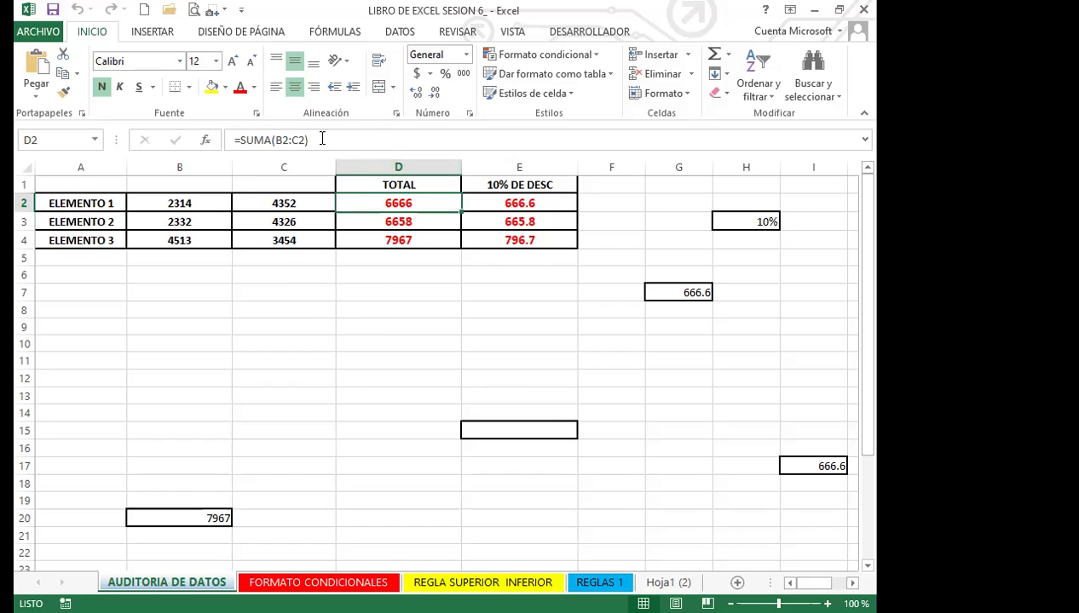
click(333, 34)
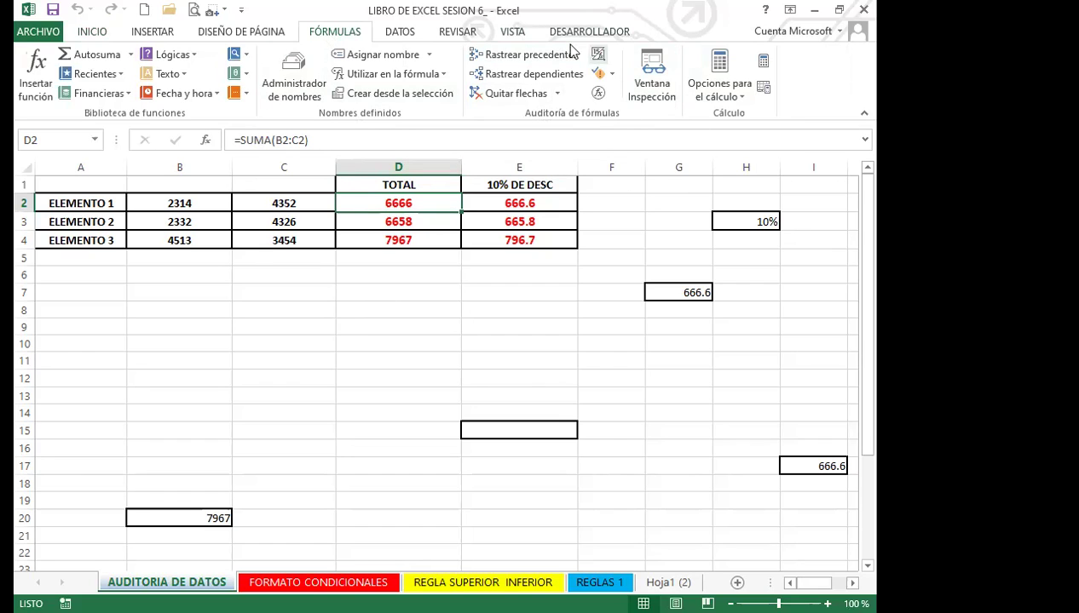
click(517, 66)
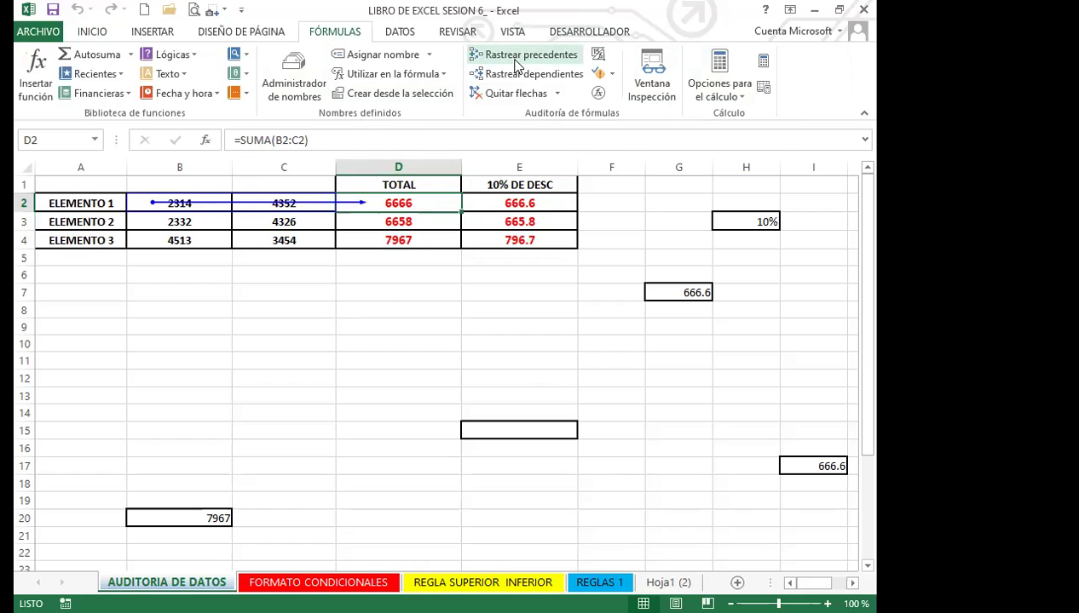
Trace the precedents of cells B20, G7 and I17 on the AUDITORIA DE DATOS sheet
click(176, 514)
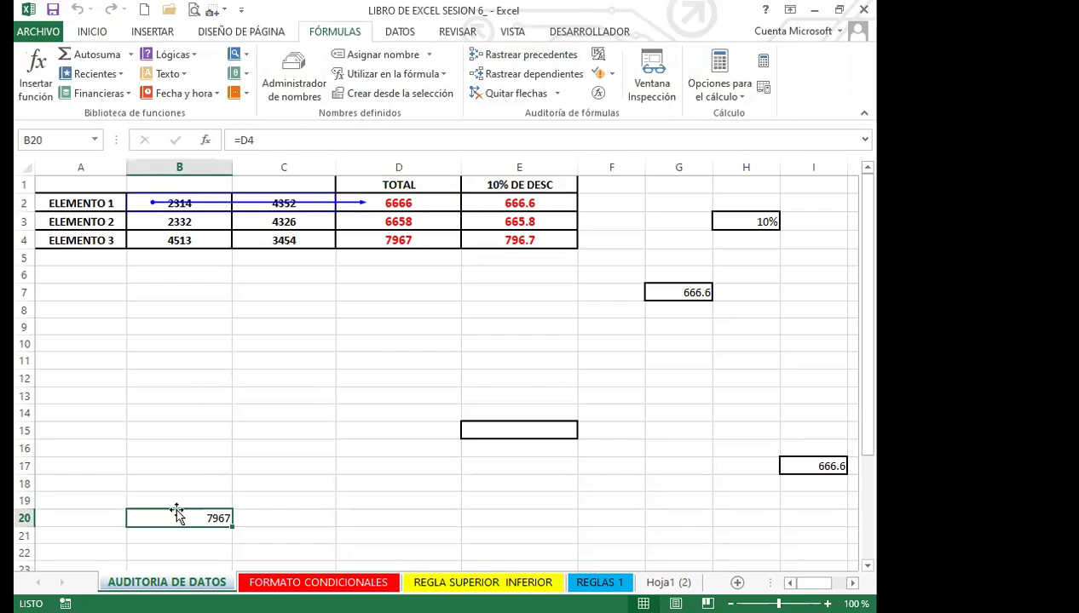
click(521, 54)
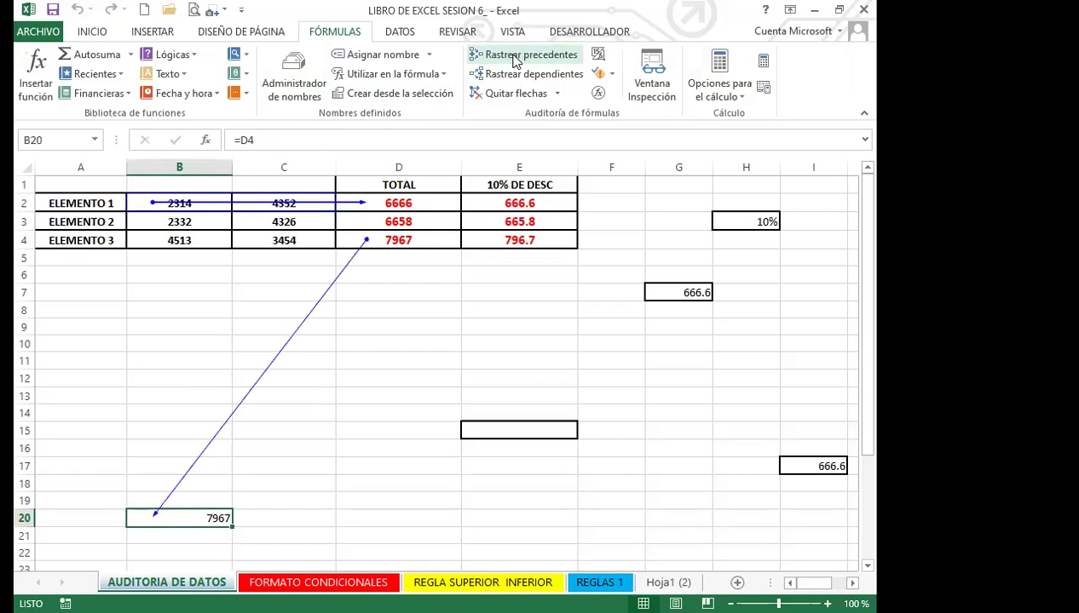
click(677, 293)
click(542, 56)
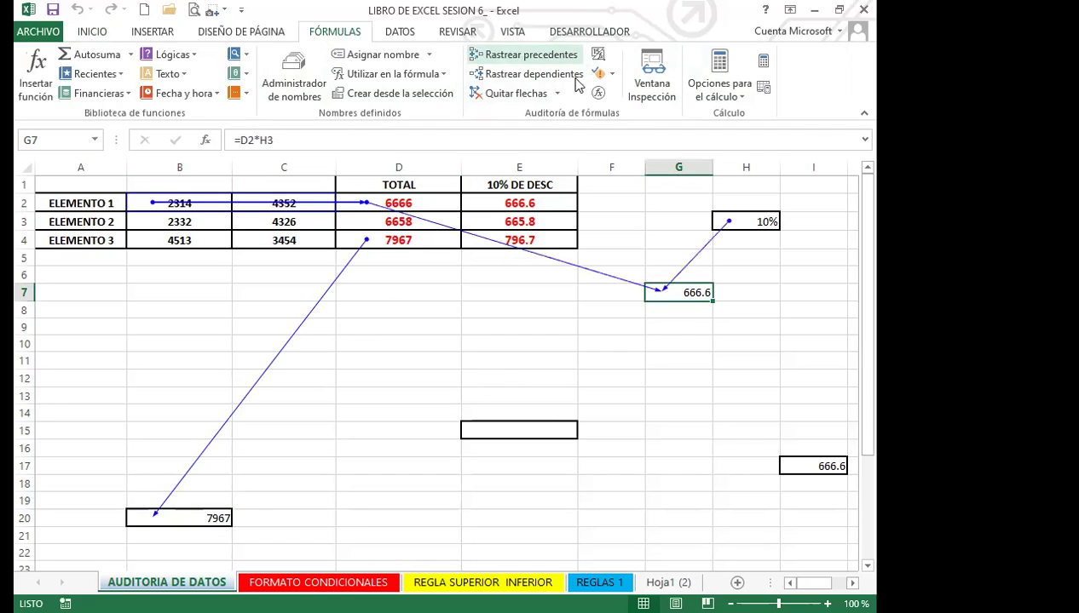
click(798, 469)
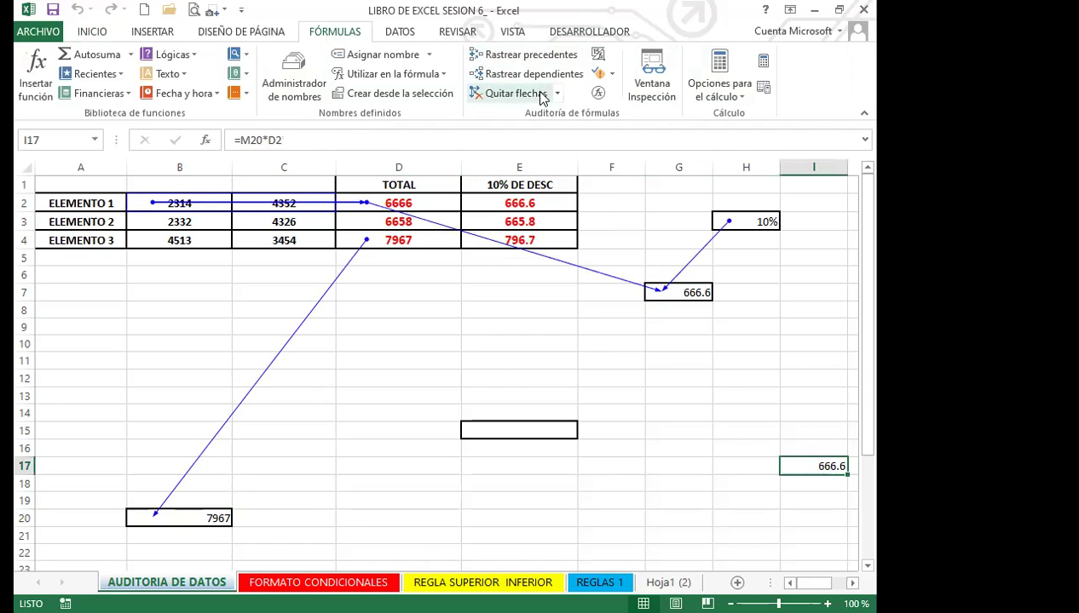
click(535, 54)
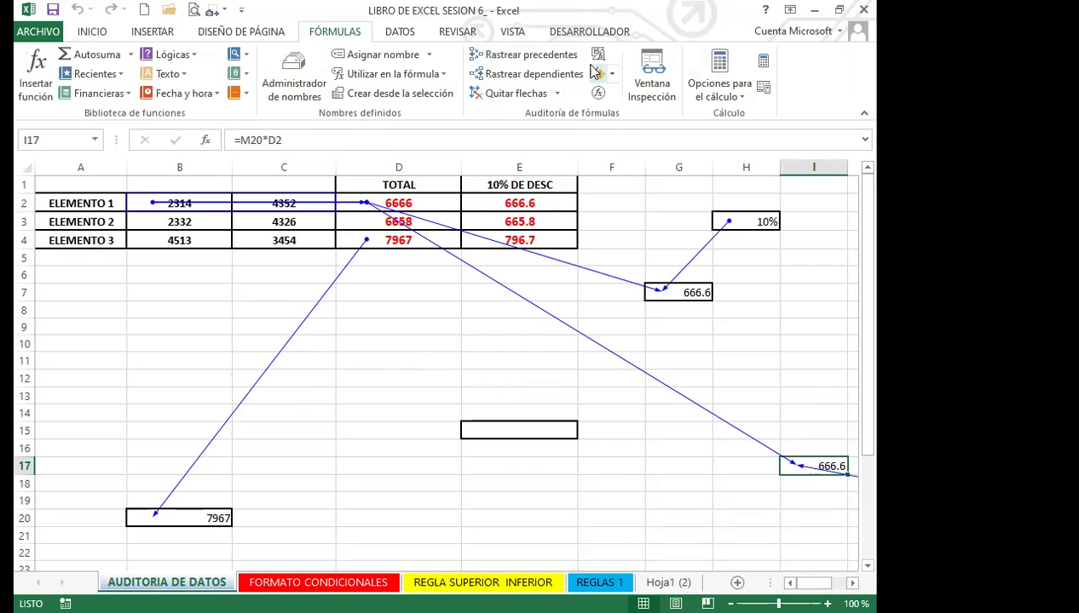
Hide the formula bar and return to the Home commands
click(512, 31)
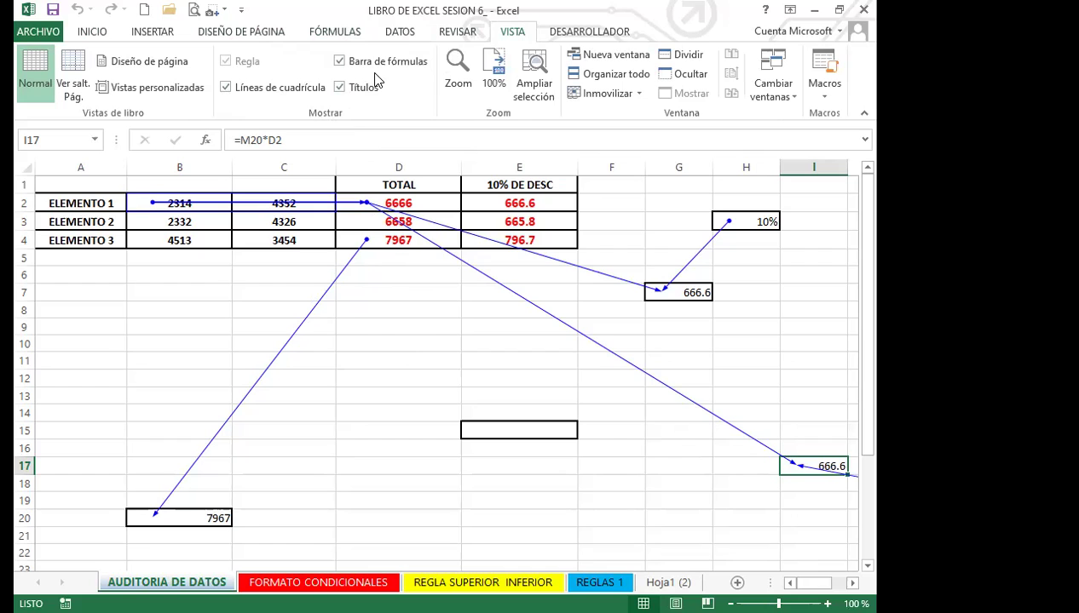
click(340, 62)
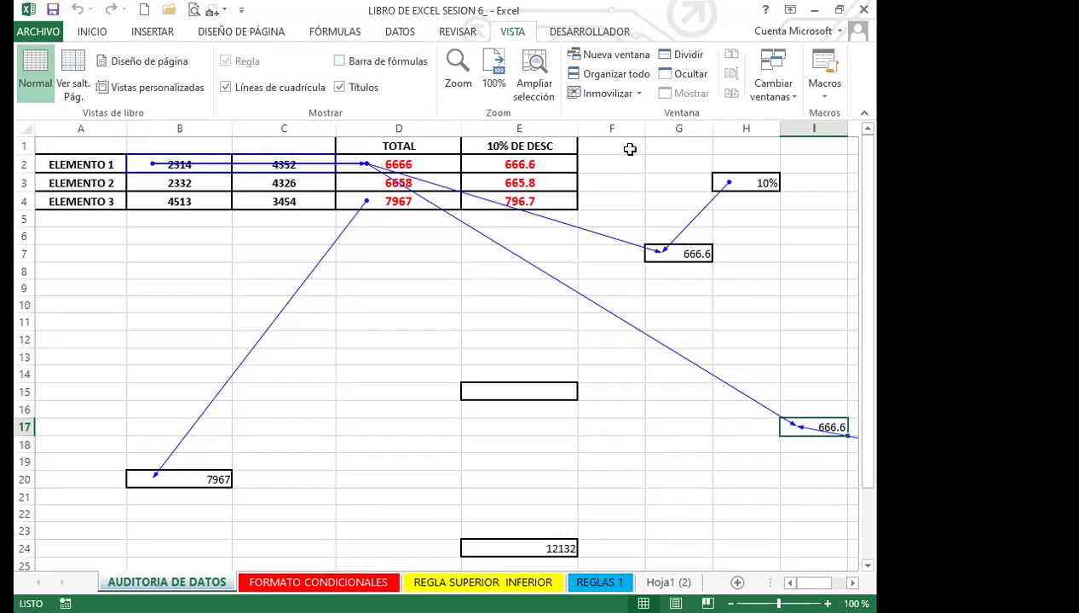
click(95, 34)
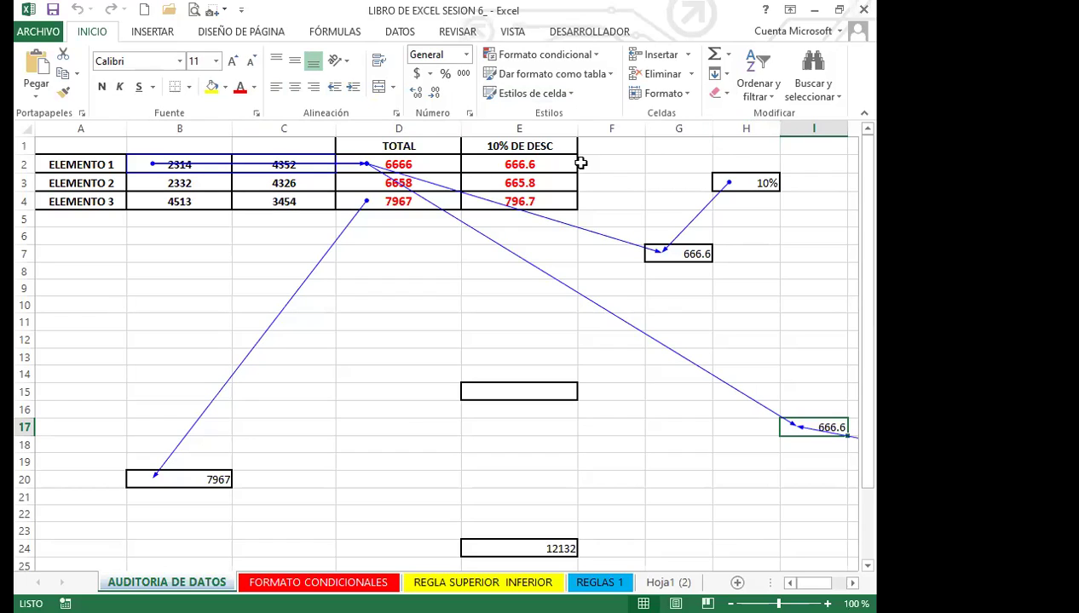
Inspect the formula of cell B20 directly in the cell, leaving its contents as they are
click(199, 474)
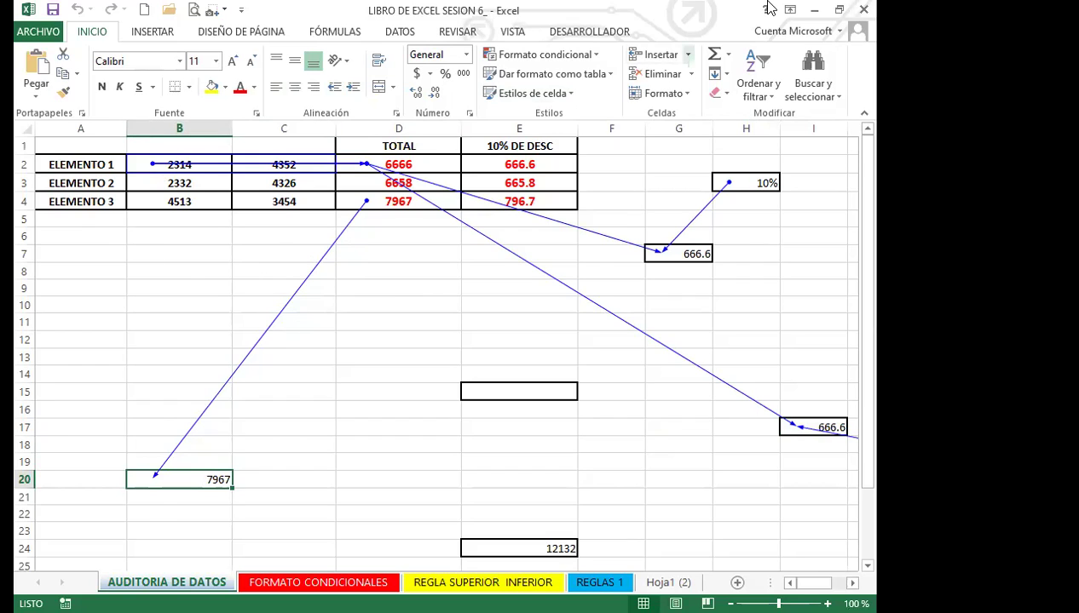
double_click(205, 481)
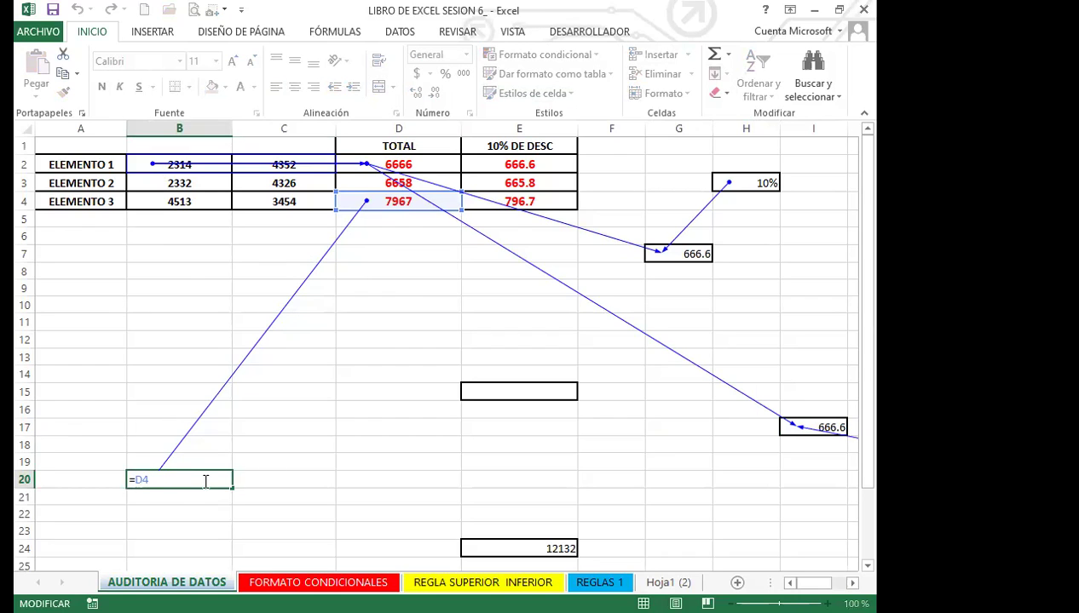
key(Return)
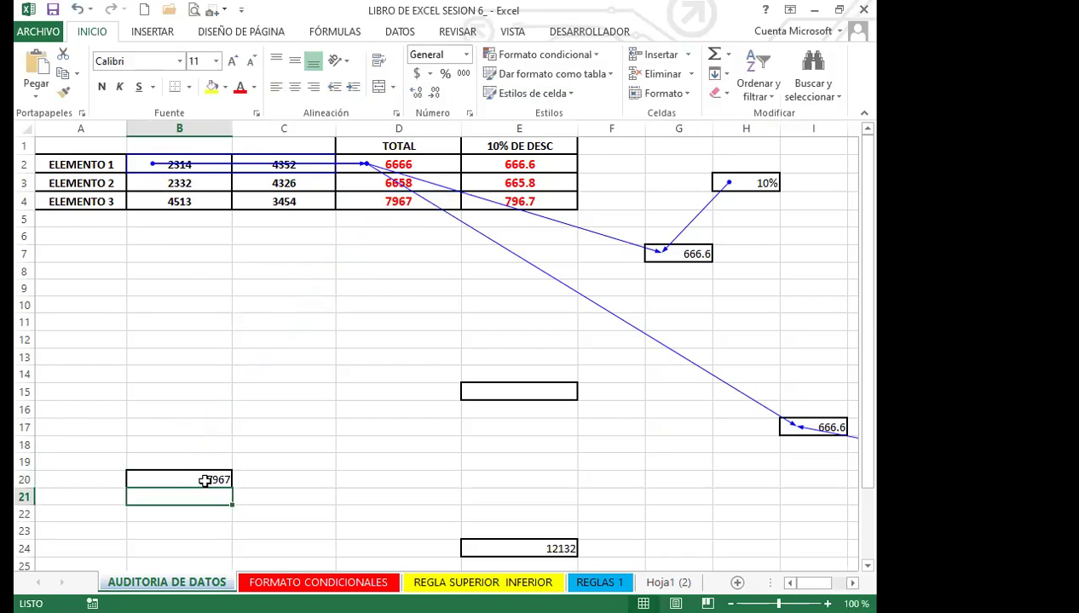
click(205, 482)
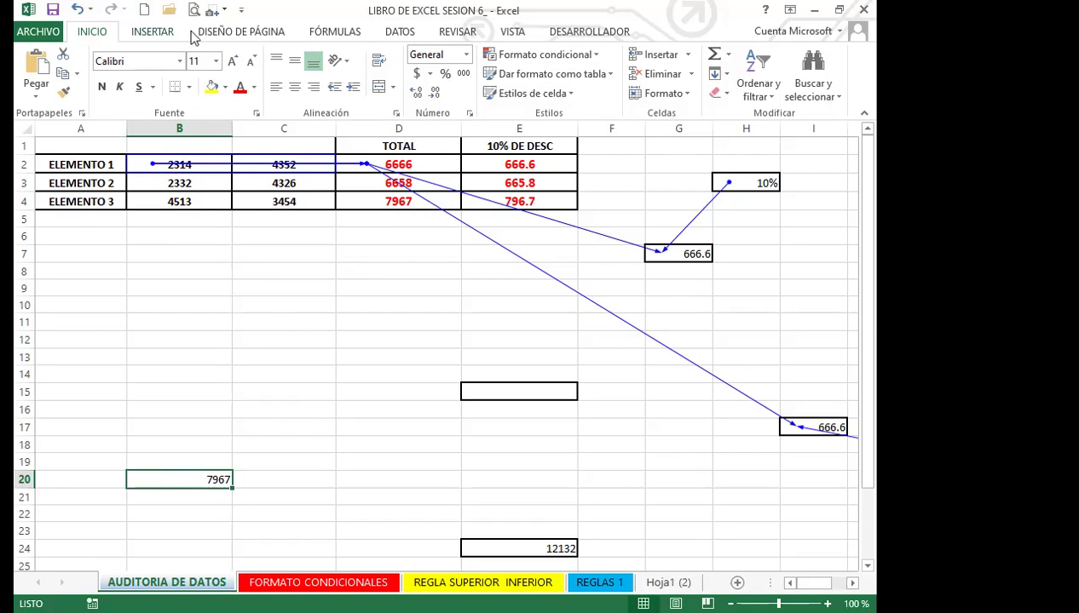
click(243, 34)
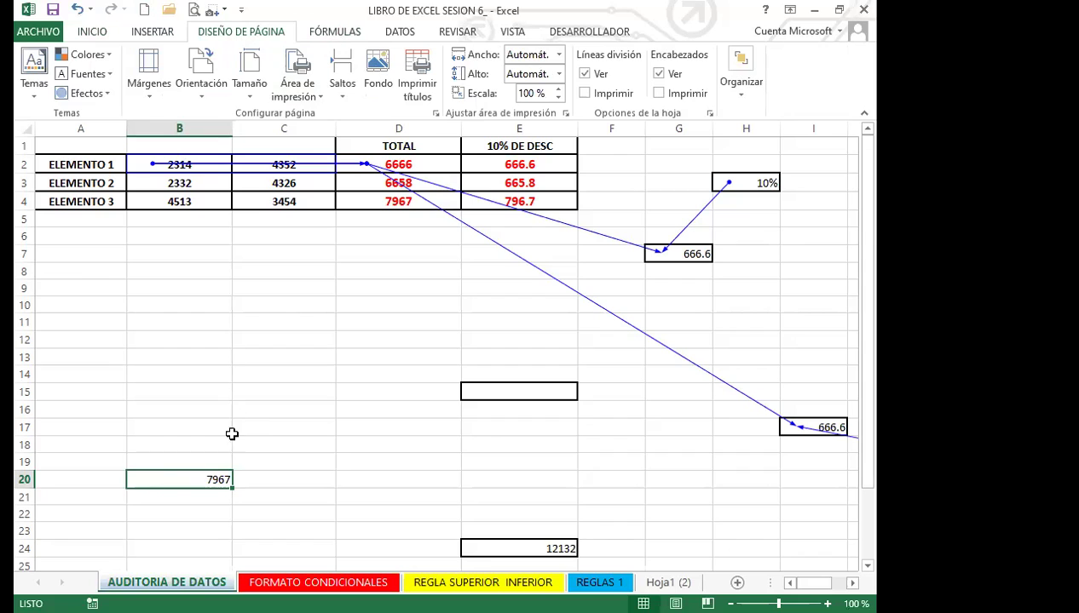
double_click(197, 481)
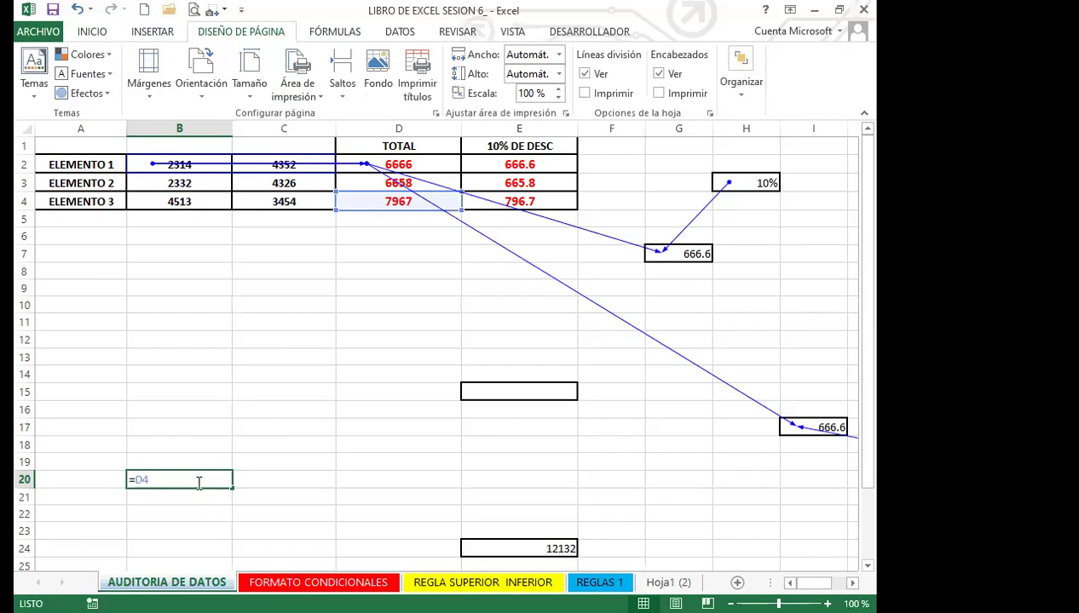
click(238, 447)
Trace the precedents of cell B20 again
click(179, 480)
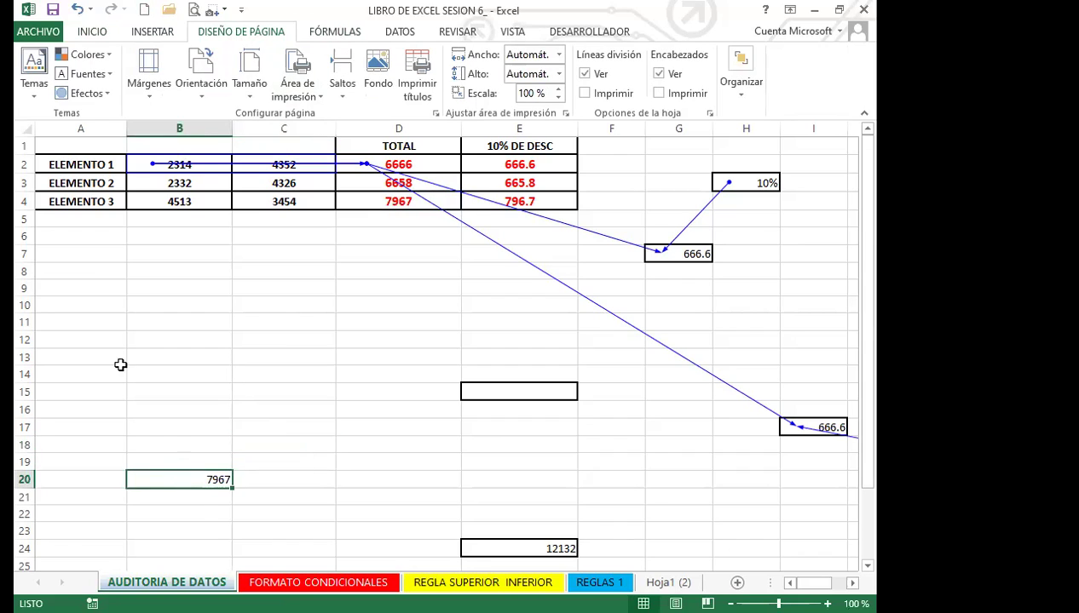
click(335, 32)
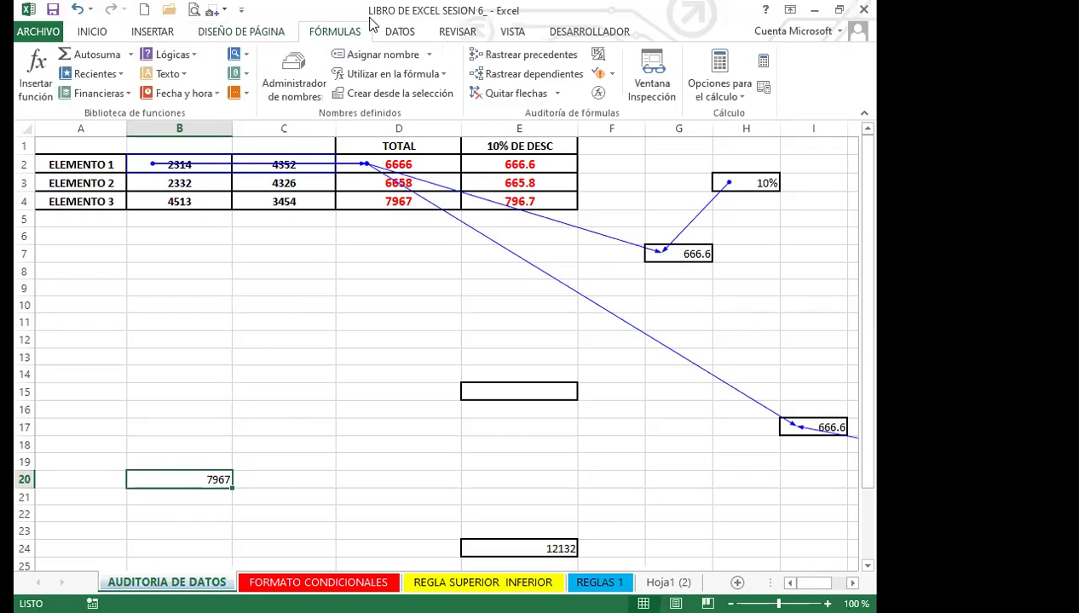
click(520, 56)
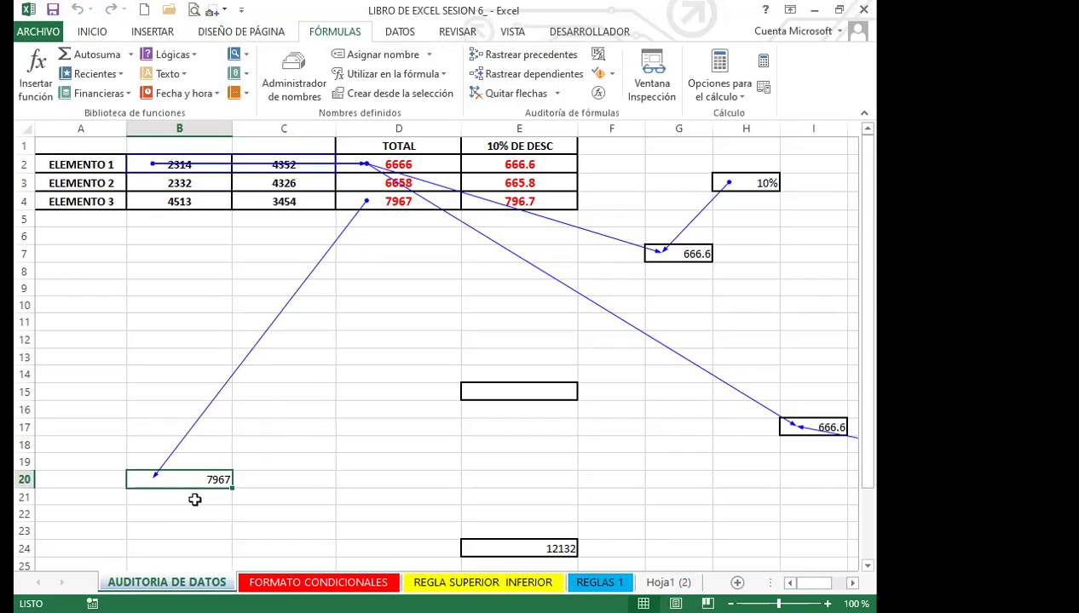
Trace the precedents of cells E24, A29 and I29
click(692, 258)
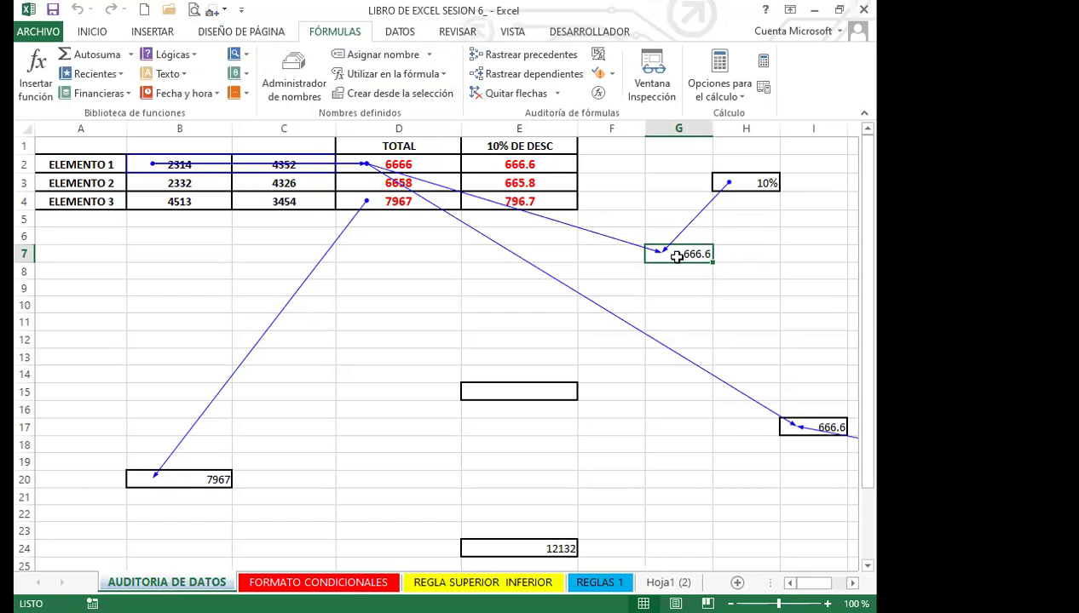
scroll(587, 460, down, 3)
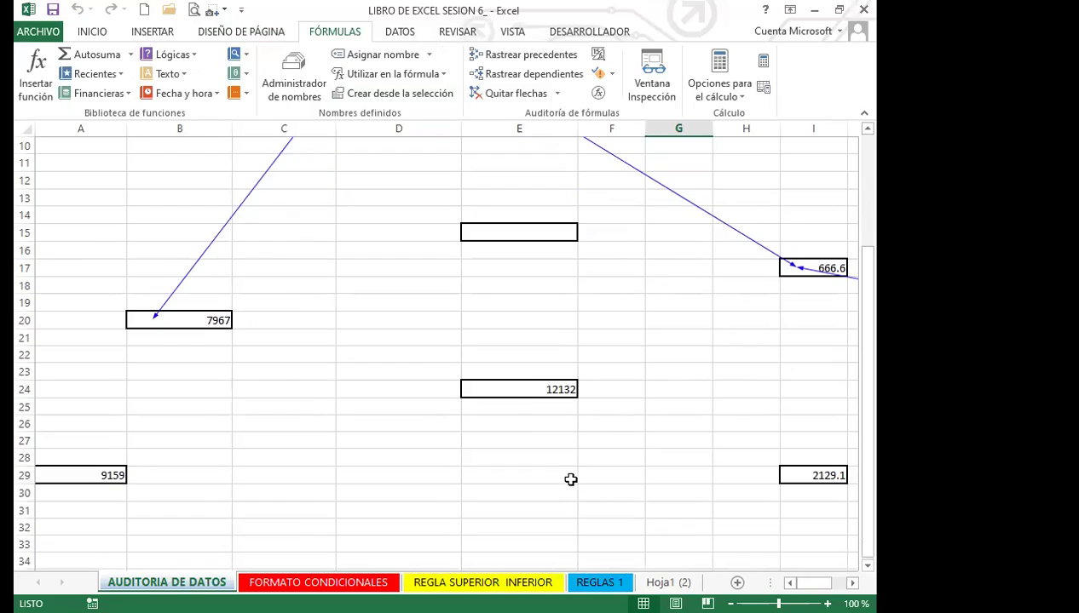
click(531, 386)
click(532, 54)
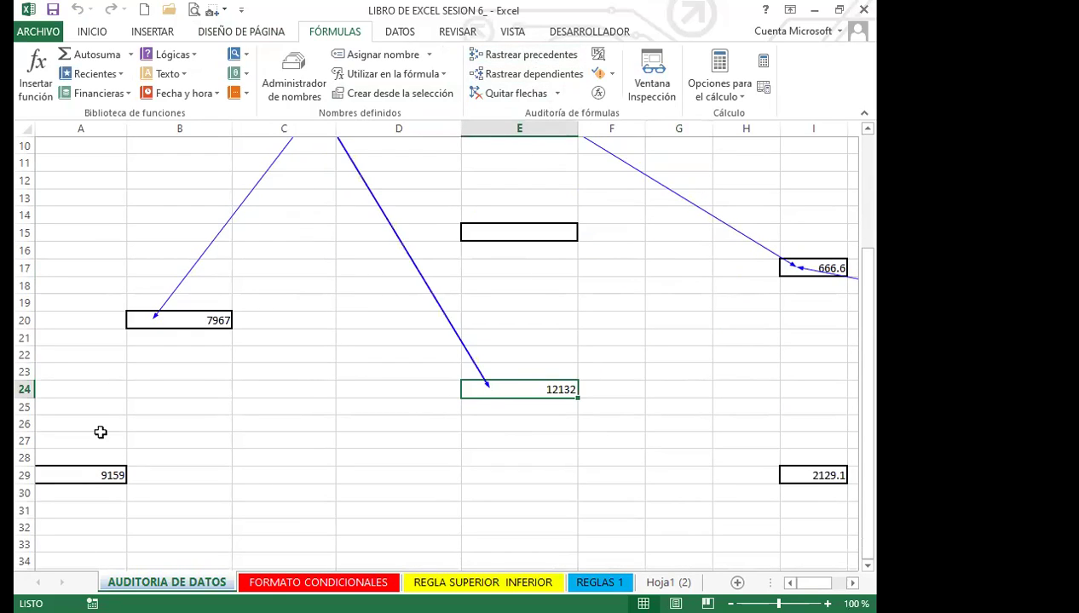
click(87, 470)
click(524, 54)
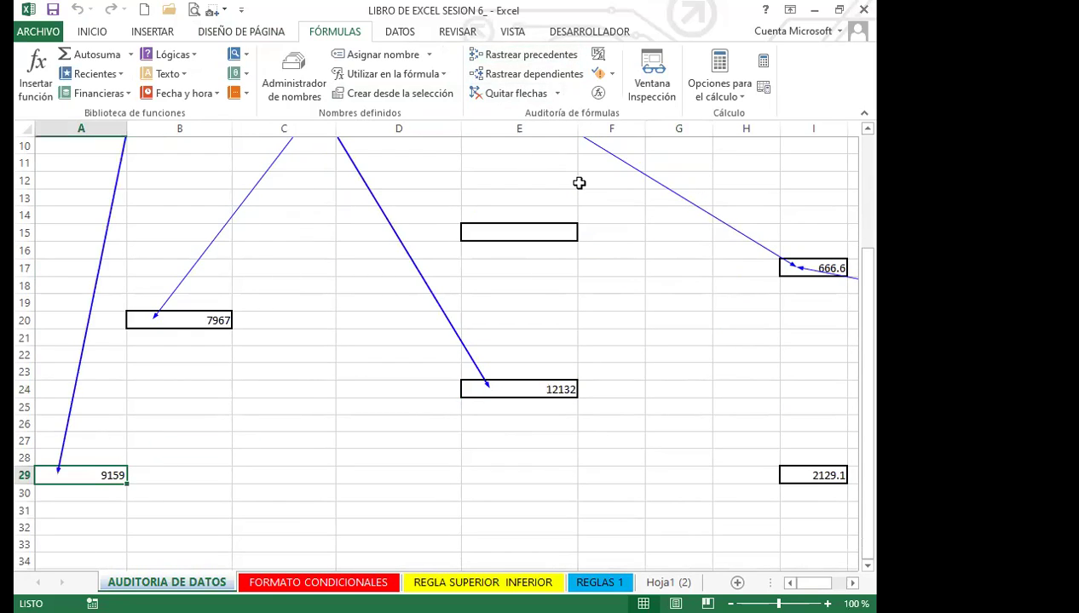
click(806, 474)
click(529, 54)
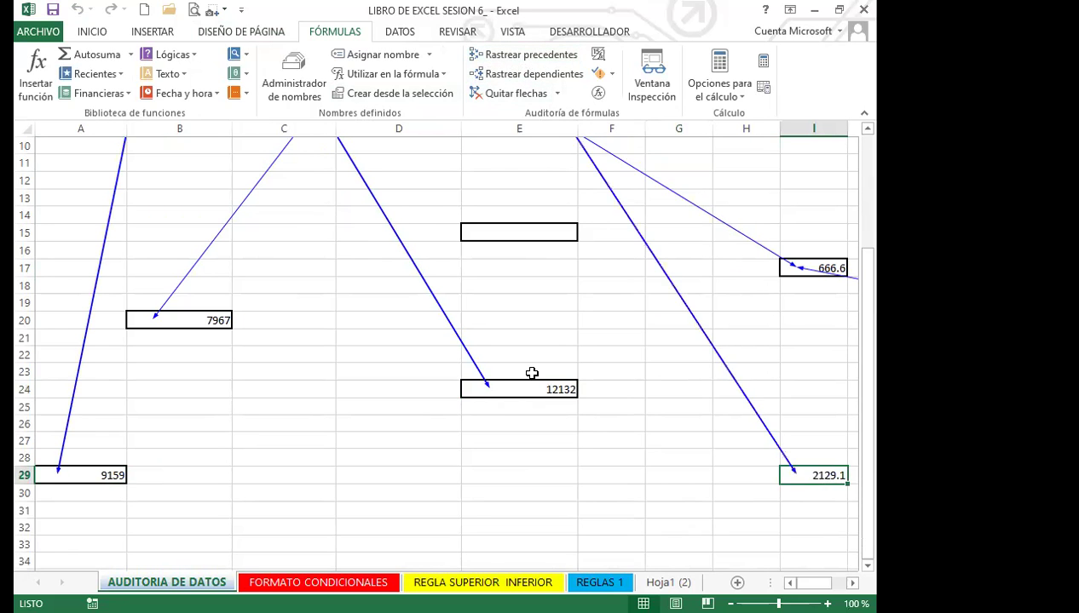
Trace the precedents of cell K7
scroll(554, 379, up, 1)
scroll(486, 409, down, 2)
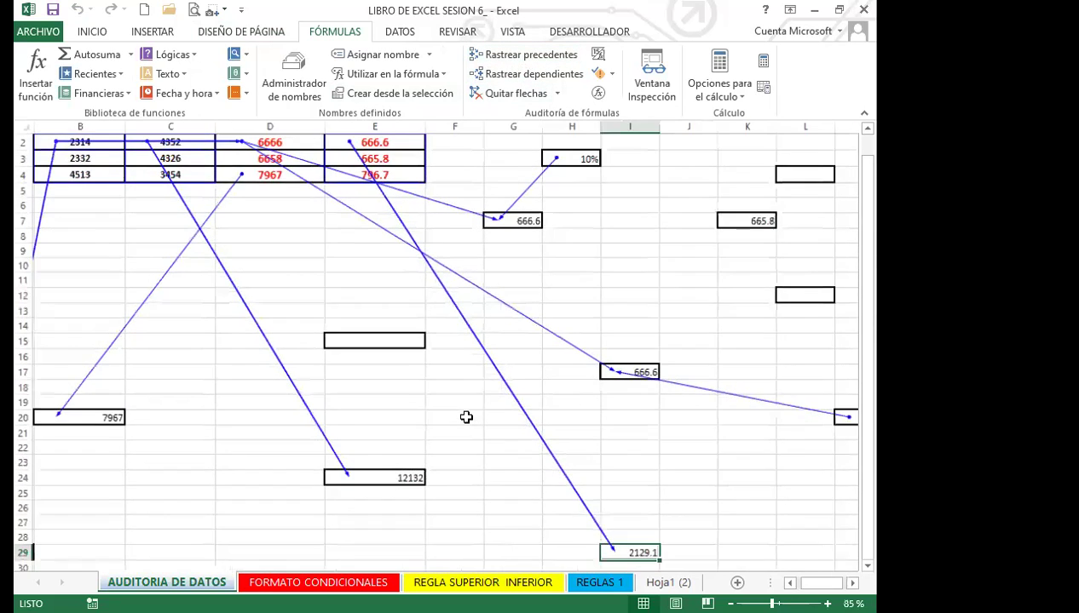
click(675, 212)
click(524, 53)
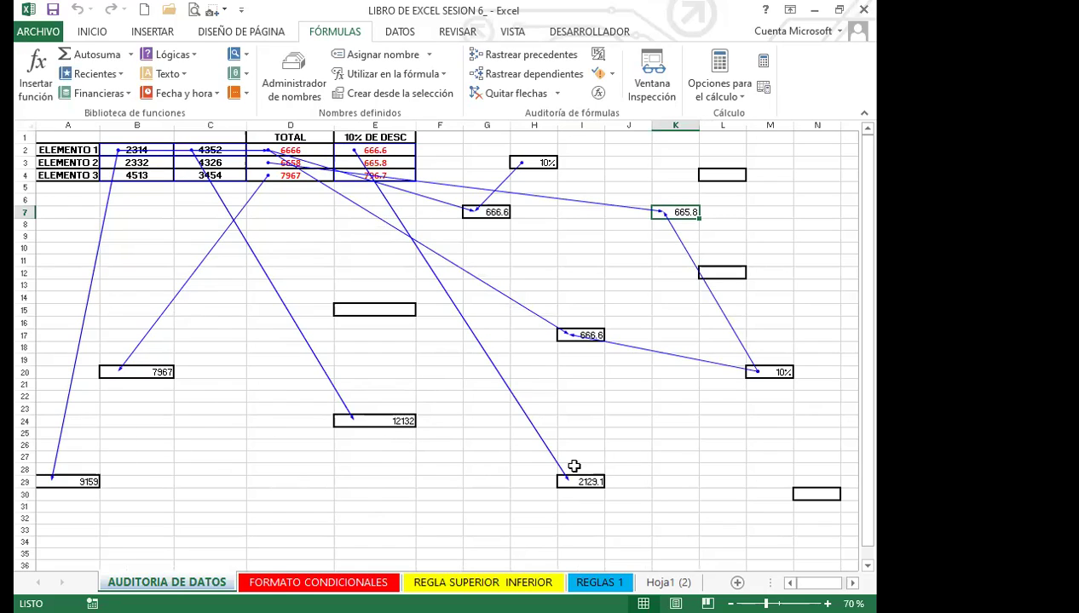
Try to trace the precedents of the empty bordered cell E15
click(379, 309)
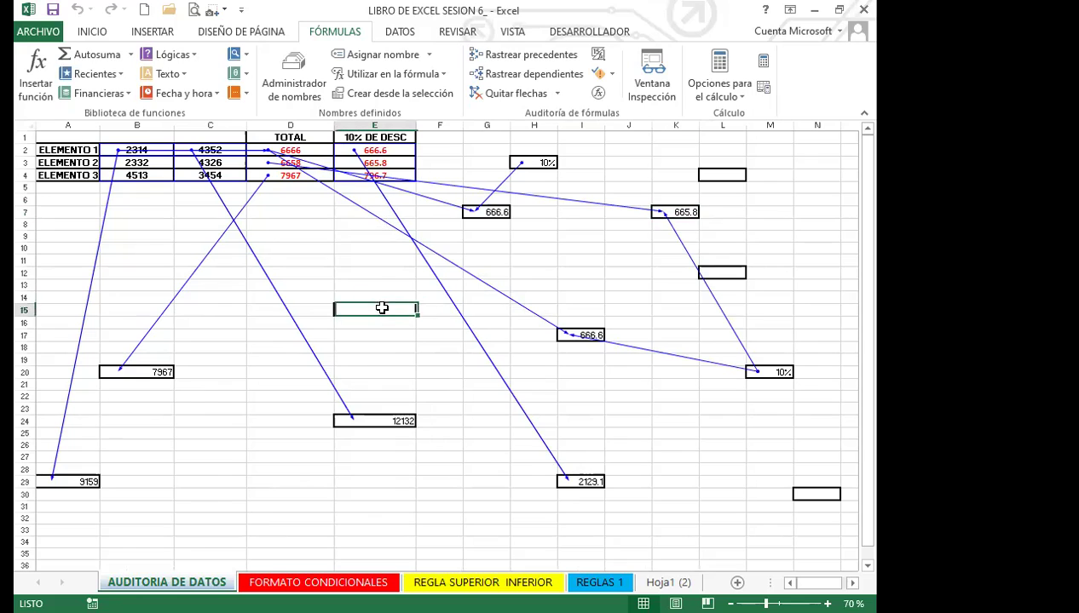
click(522, 57)
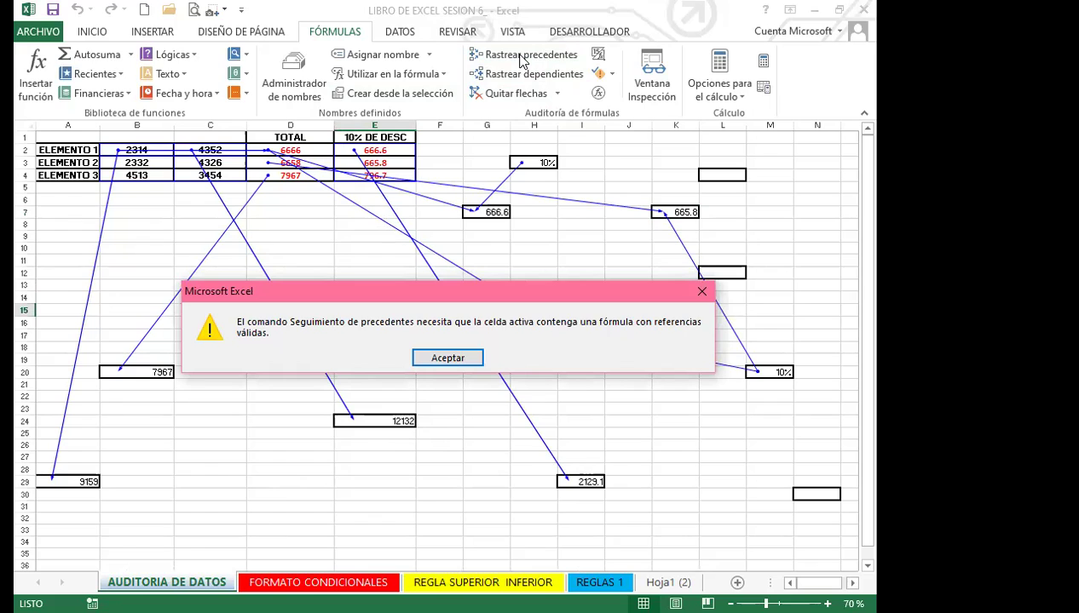
click(455, 359)
Enter 1254 in cell E15 and reselect the cell
text(1254)
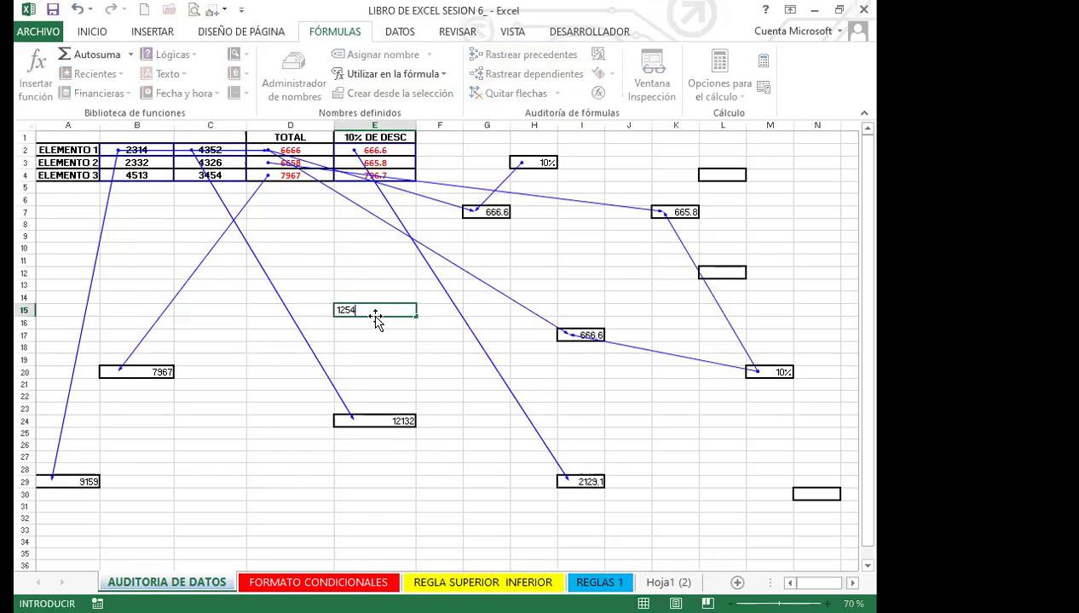
key(Return)
click(375, 311)
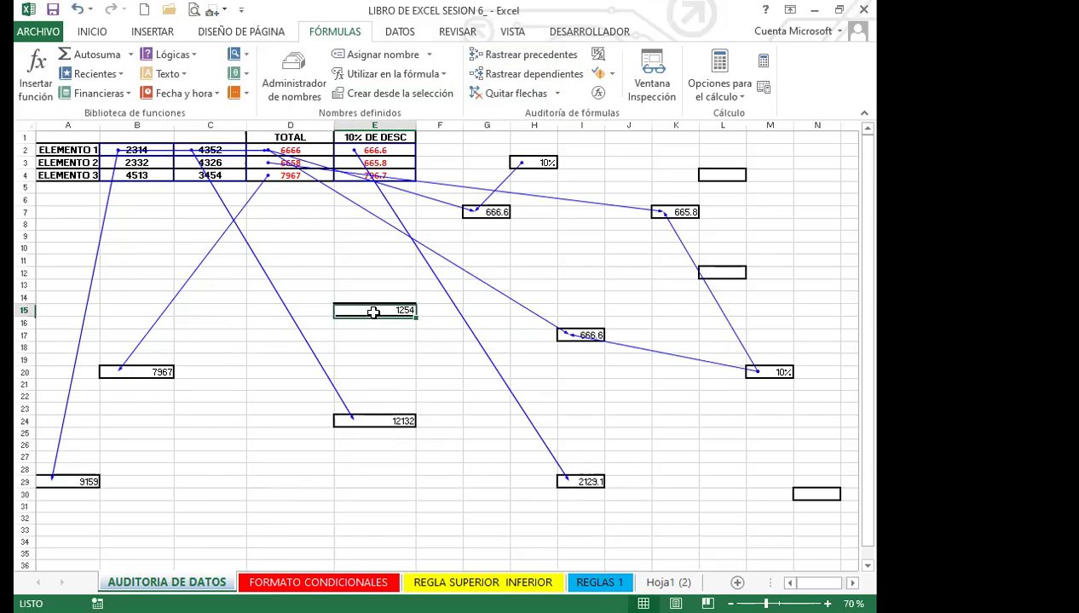
Try to trace the precedents of cell E15, which holds a typed number instead of a formula
click(548, 60)
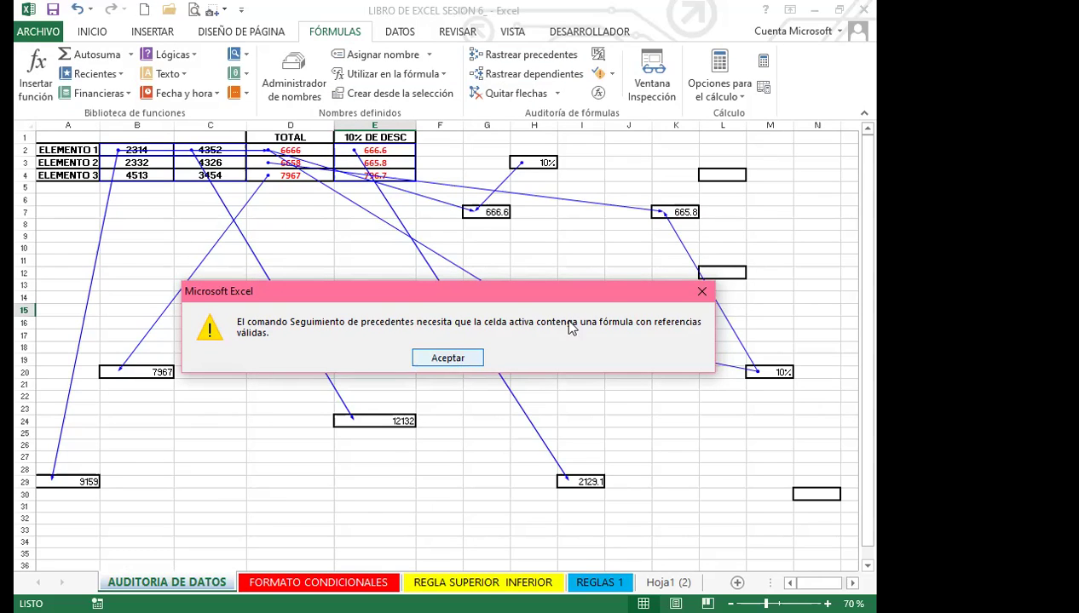
click(701, 292)
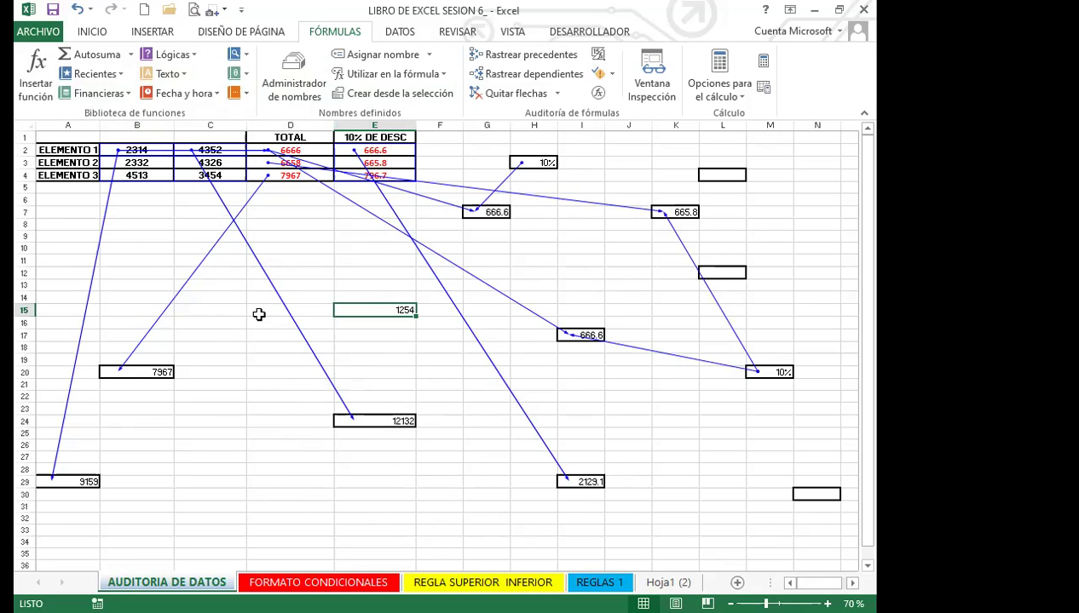
click(485, 397)
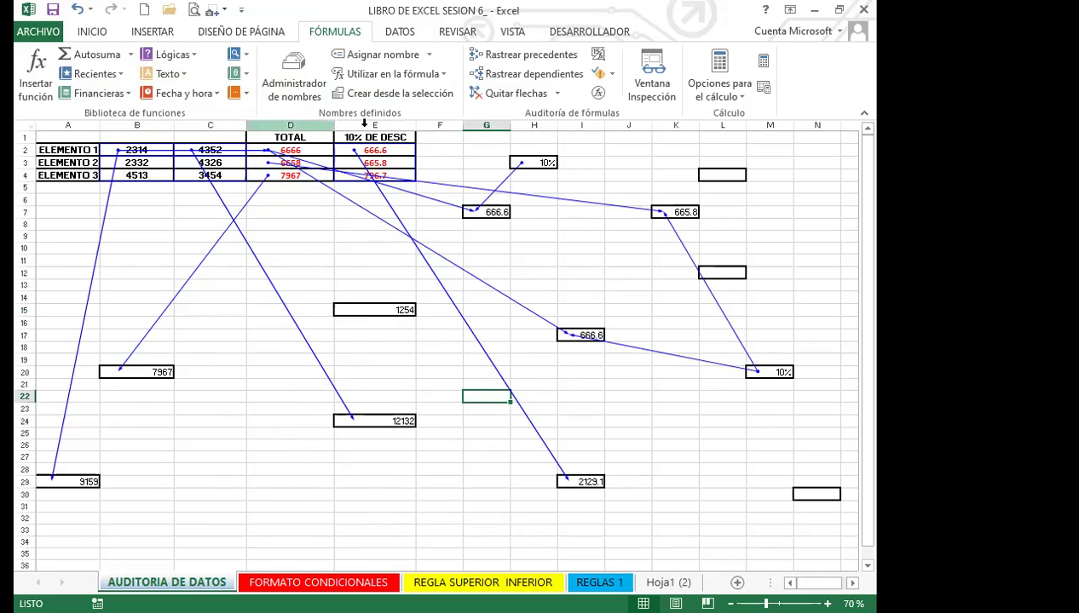
Collapse the ribbon so that more rows of the AUDITORIA DE DATOS sheet fit on screen
click(90, 33)
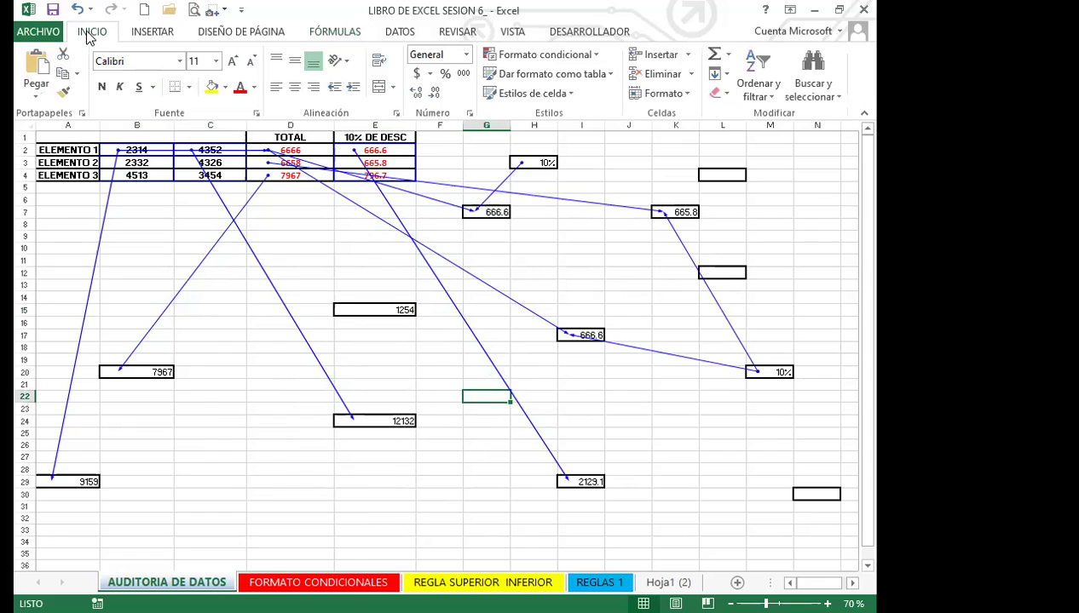
double_click(89, 32)
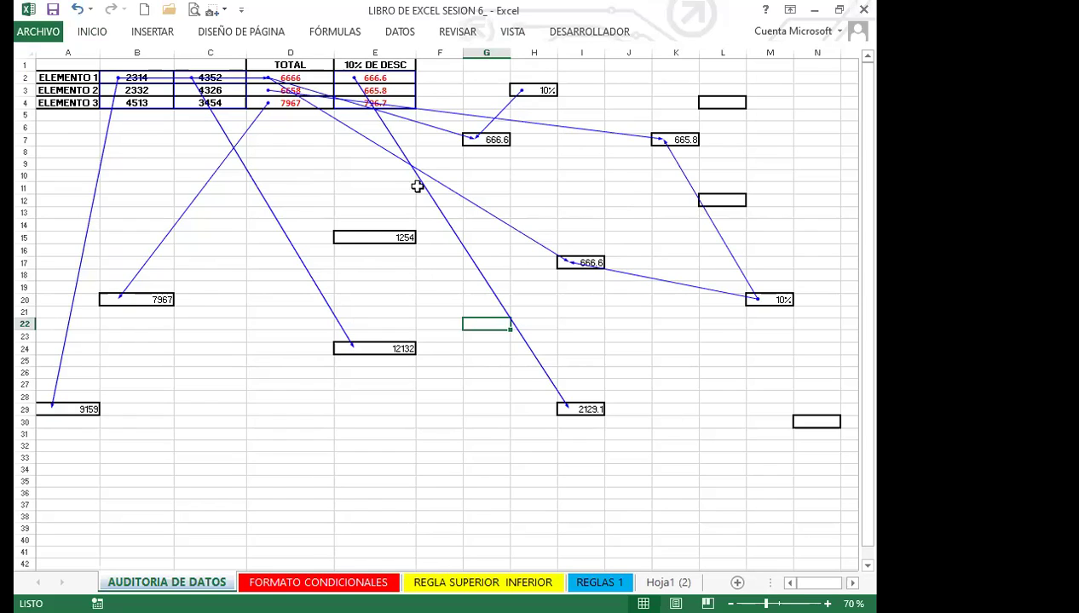
click(522, 458)
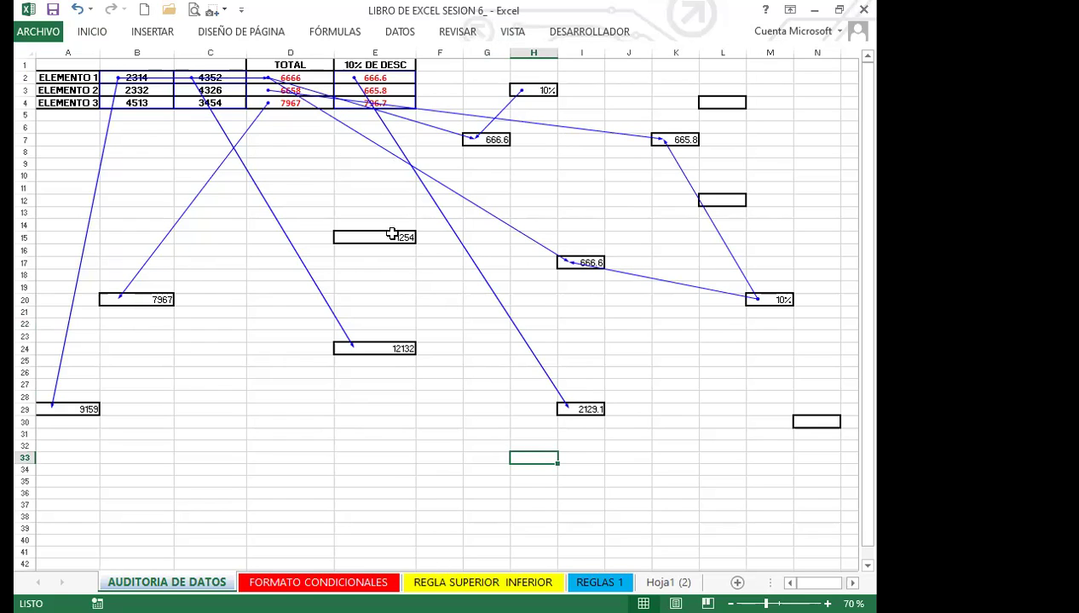
Inspect the formula in cell I29 in edit mode, close it and trace the cell's precedents again
double_click(578, 409)
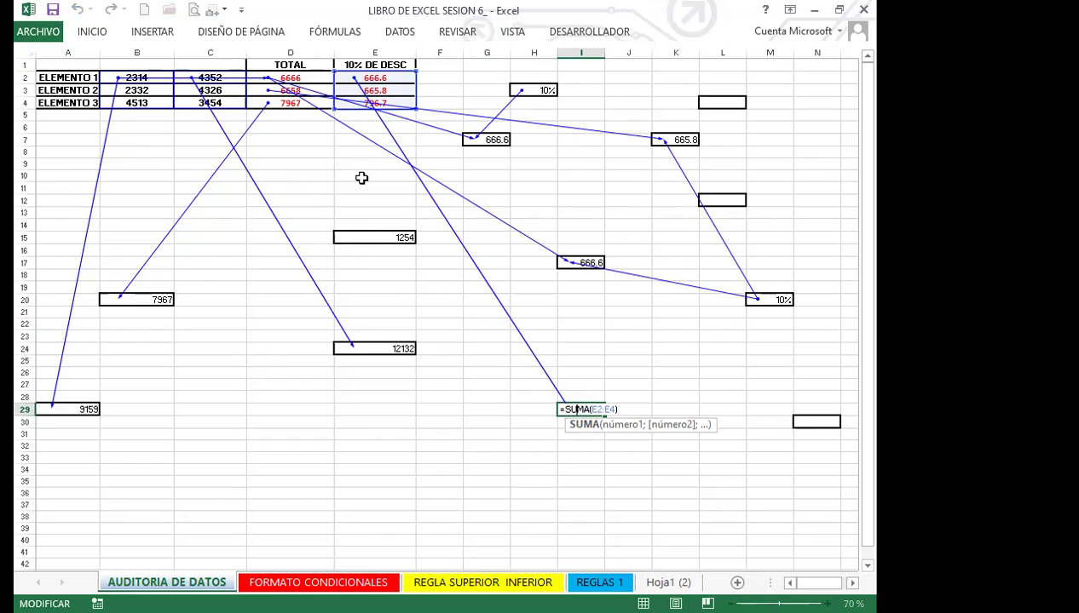
key(Return)
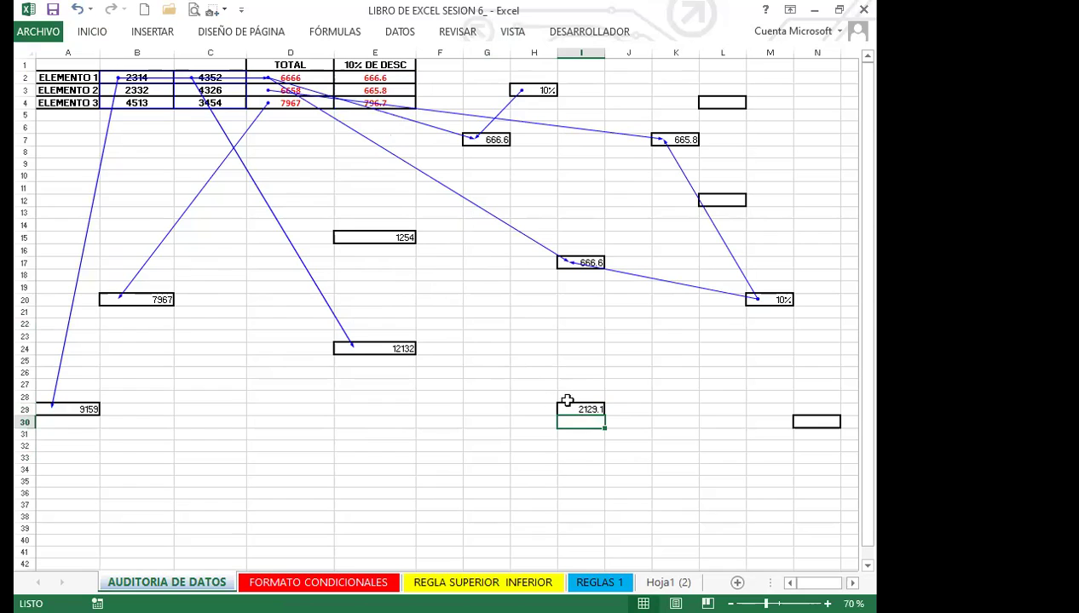
click(576, 407)
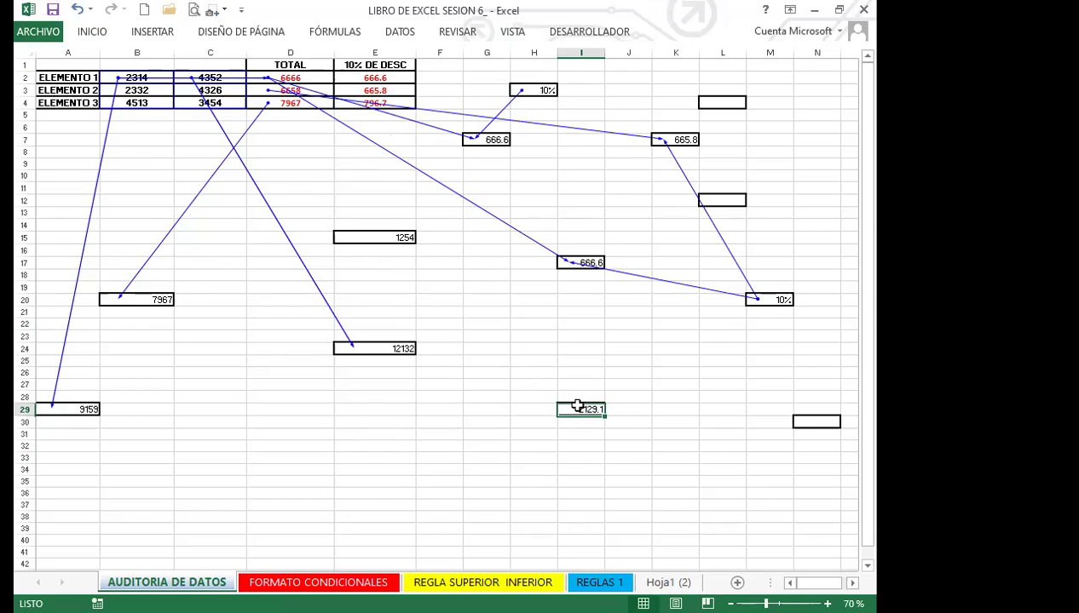
click(336, 34)
click(513, 53)
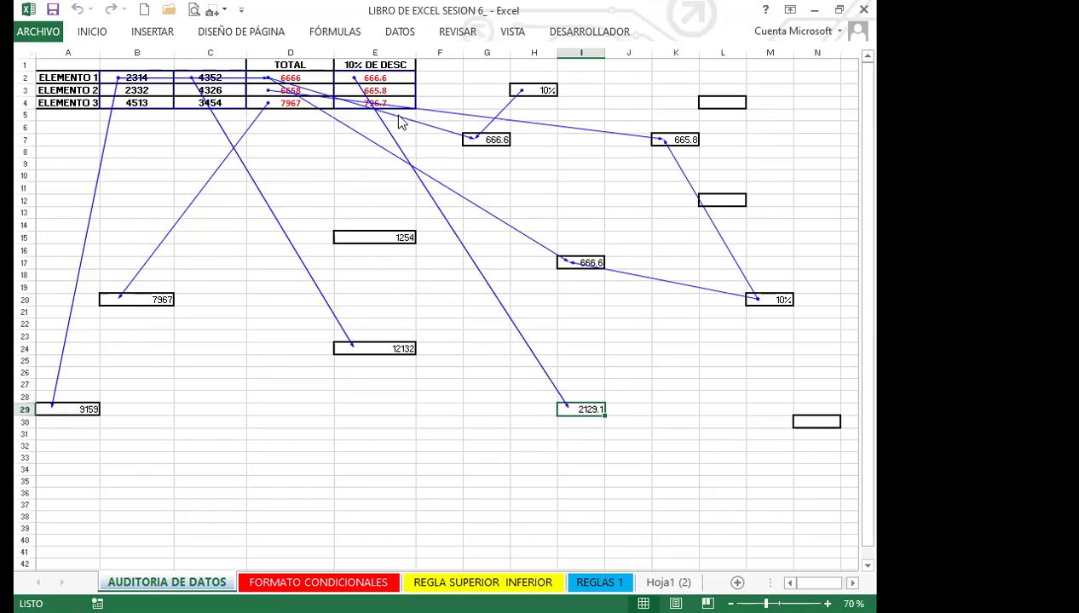
click(524, 432)
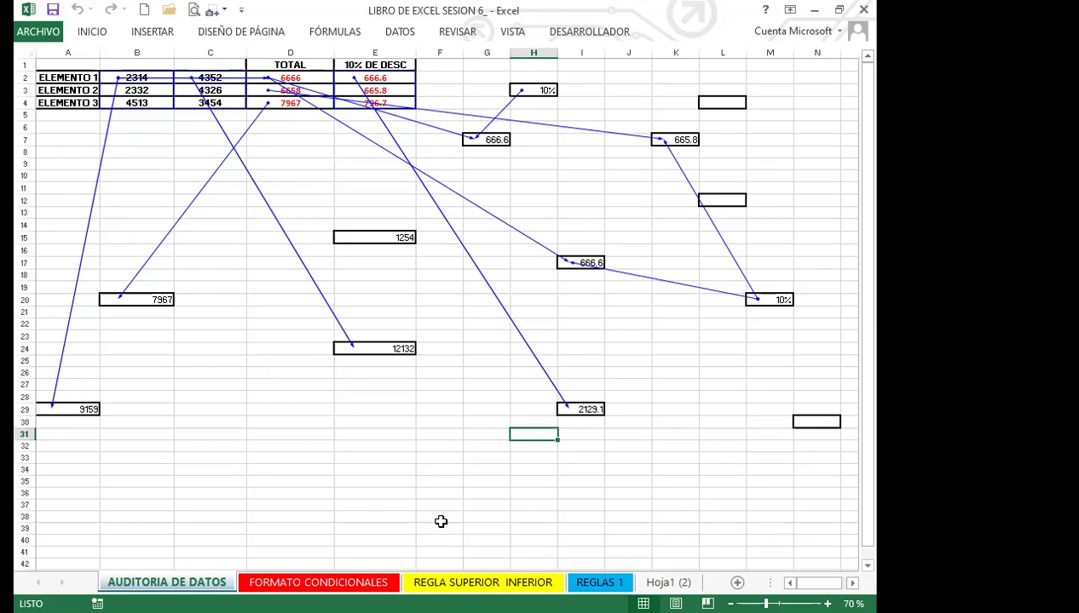
click(381, 351)
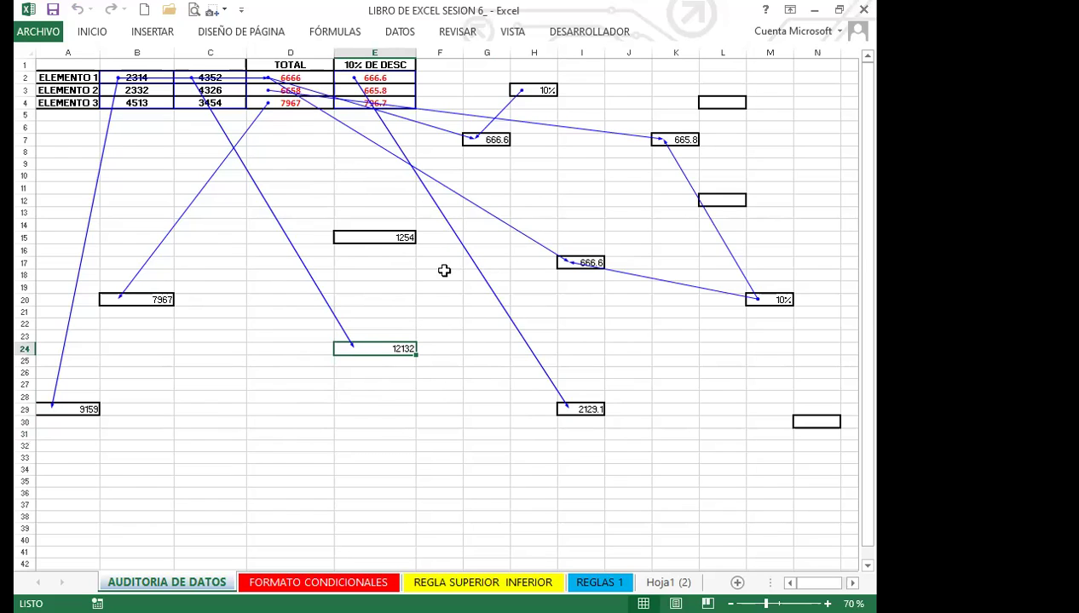
click(331, 32)
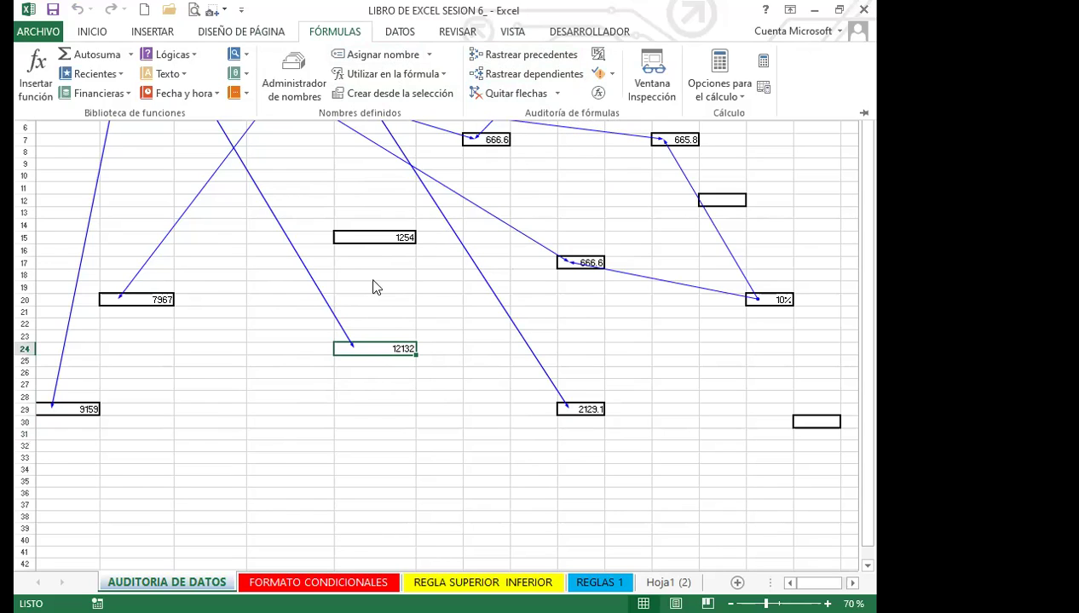
click(396, 352)
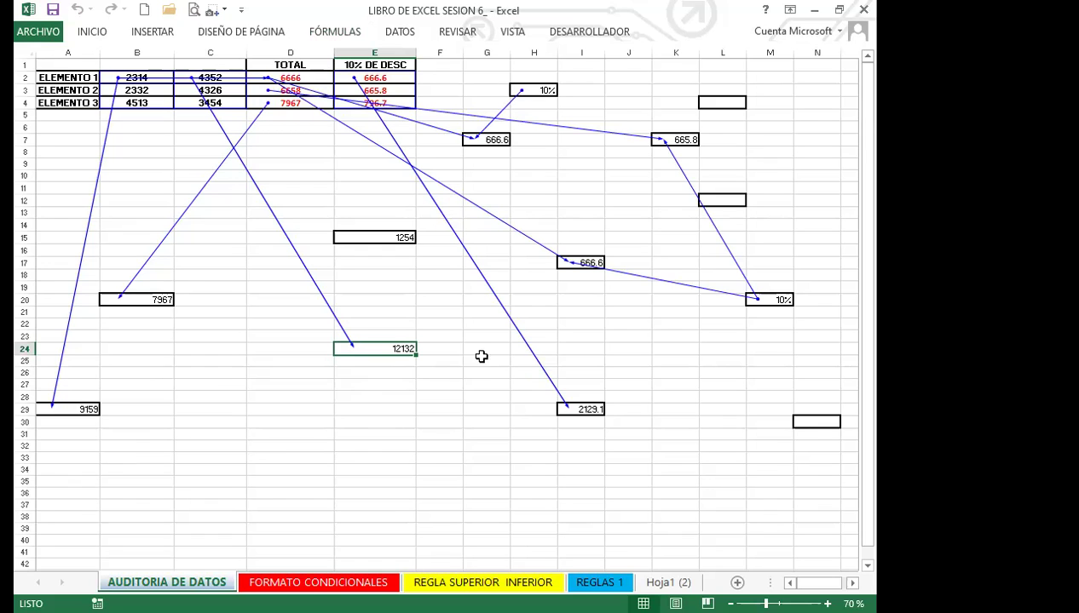
Keep the ribbon permanently expanded again, remove all tracing arrows from the sheet and select cell E24
click(90, 32)
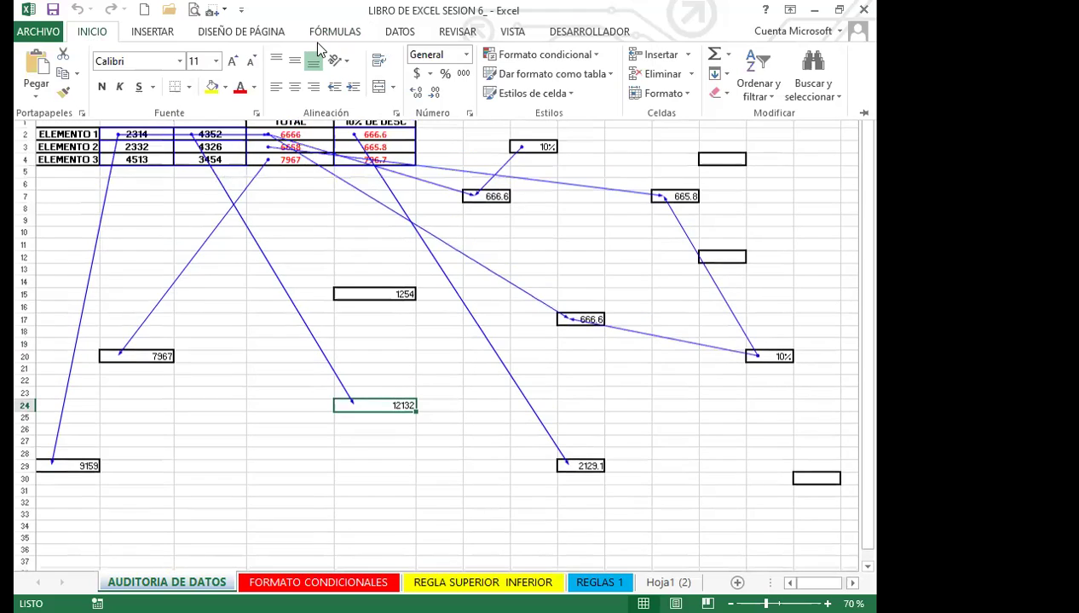
click(339, 32)
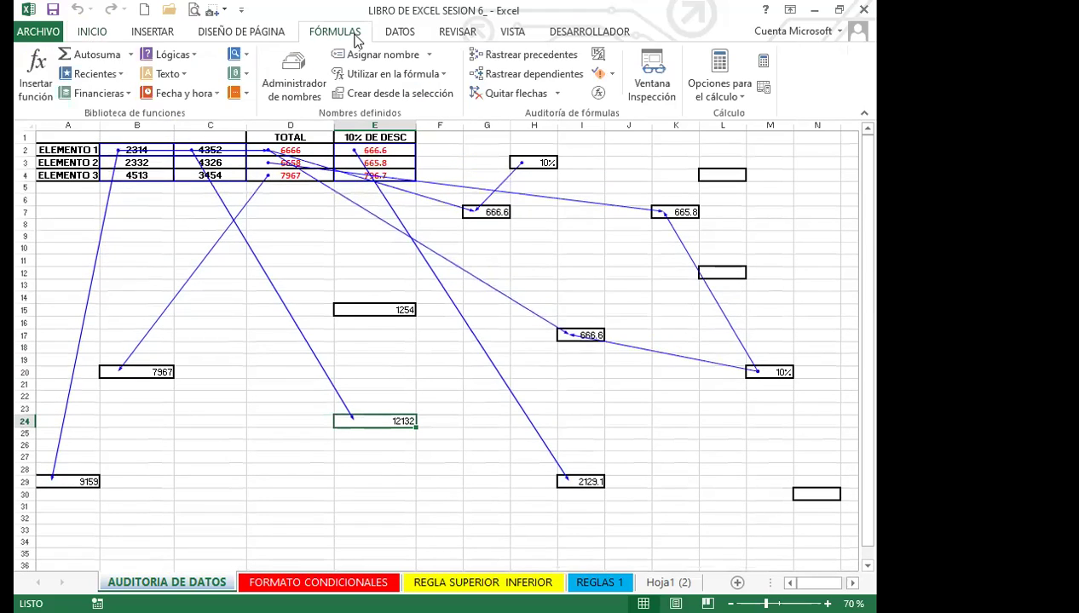
click(511, 93)
click(454, 339)
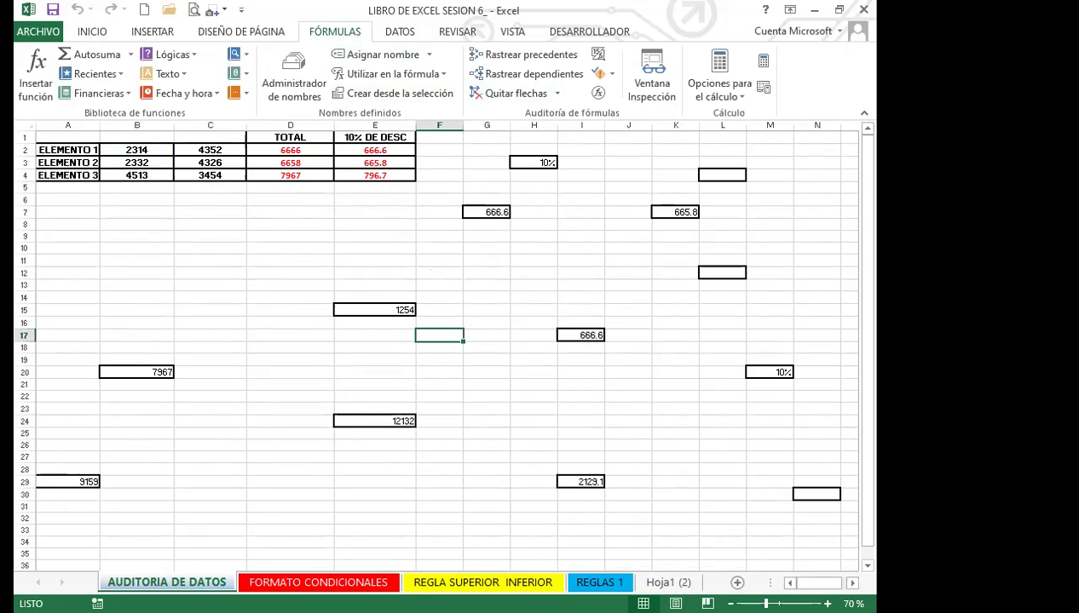
click(372, 421)
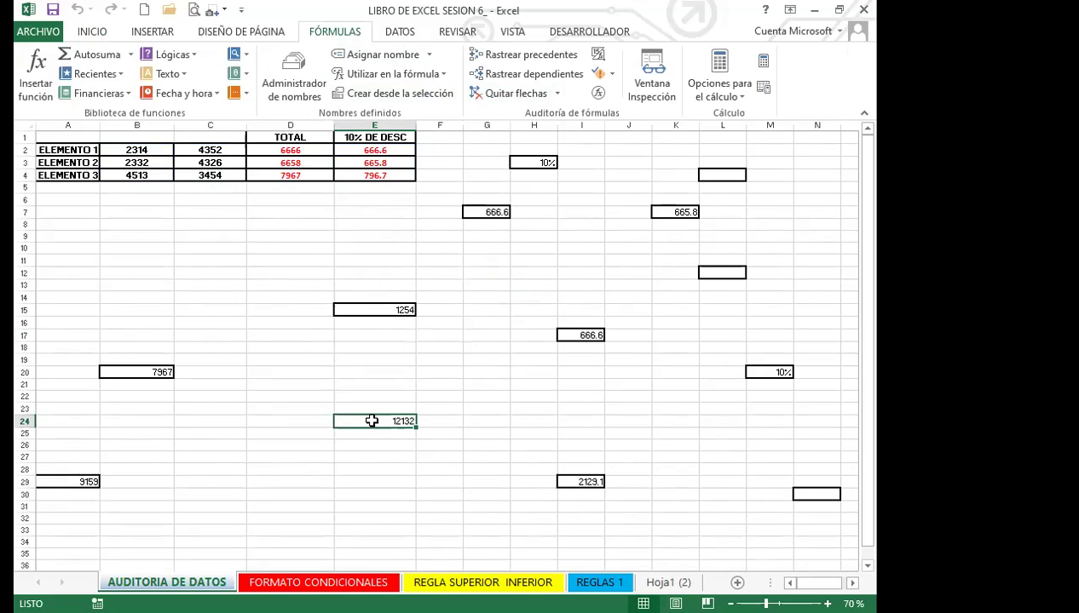
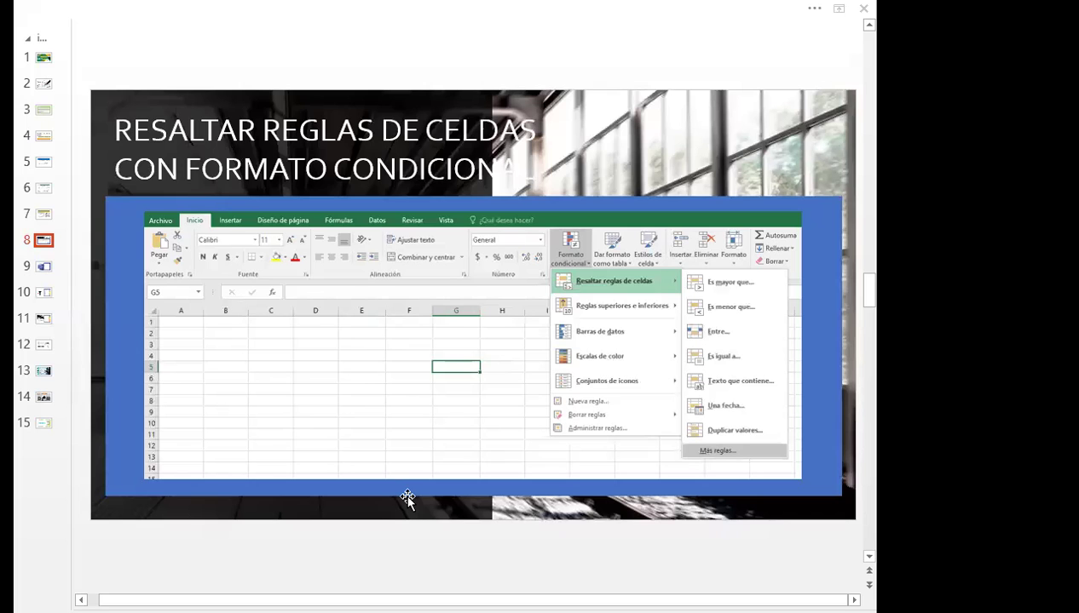
Switch from the presentation back to Excel and open the FORMATO CONDICIONALES sheet
key(alt+Tab)
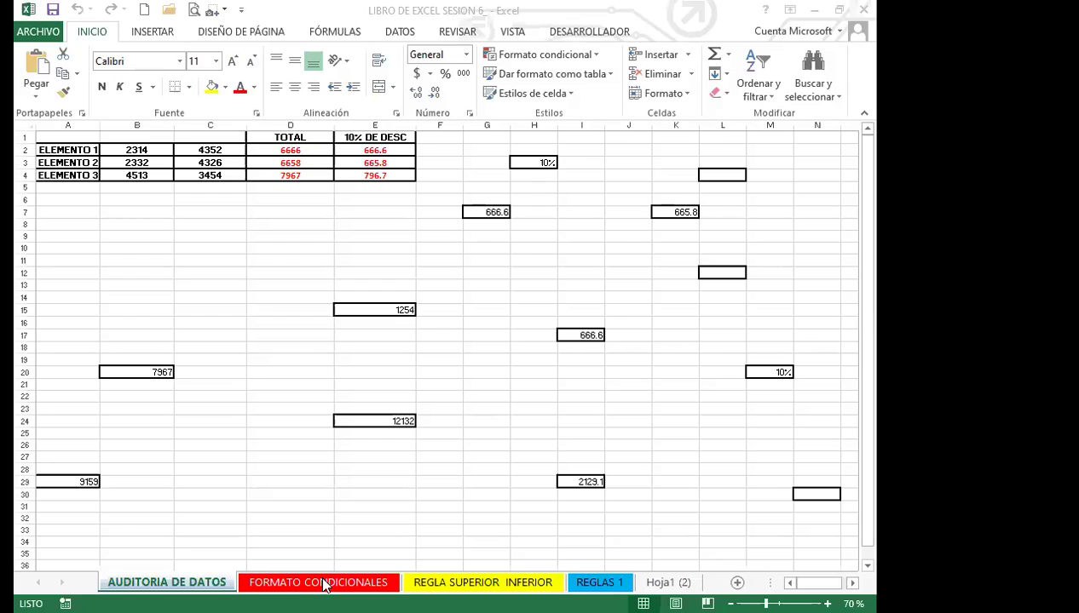
click(275, 583)
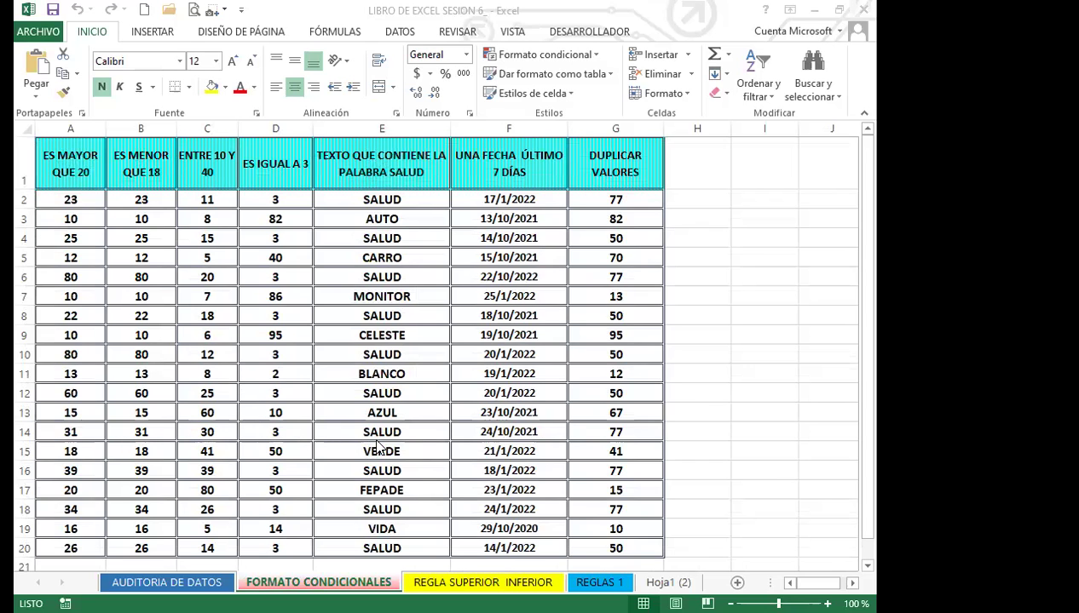
scroll(378, 446, down, 3)
scroll(419, 452, up, 3)
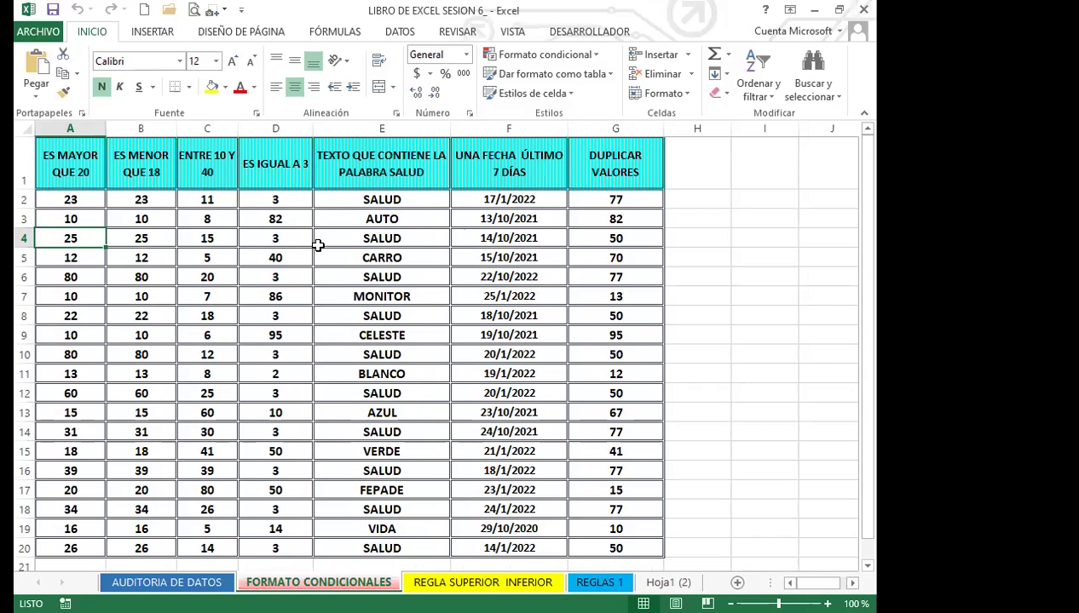
Examine the rule headings in A1:G1 and the words listed in column E of the table
drag(75, 173, 612, 174)
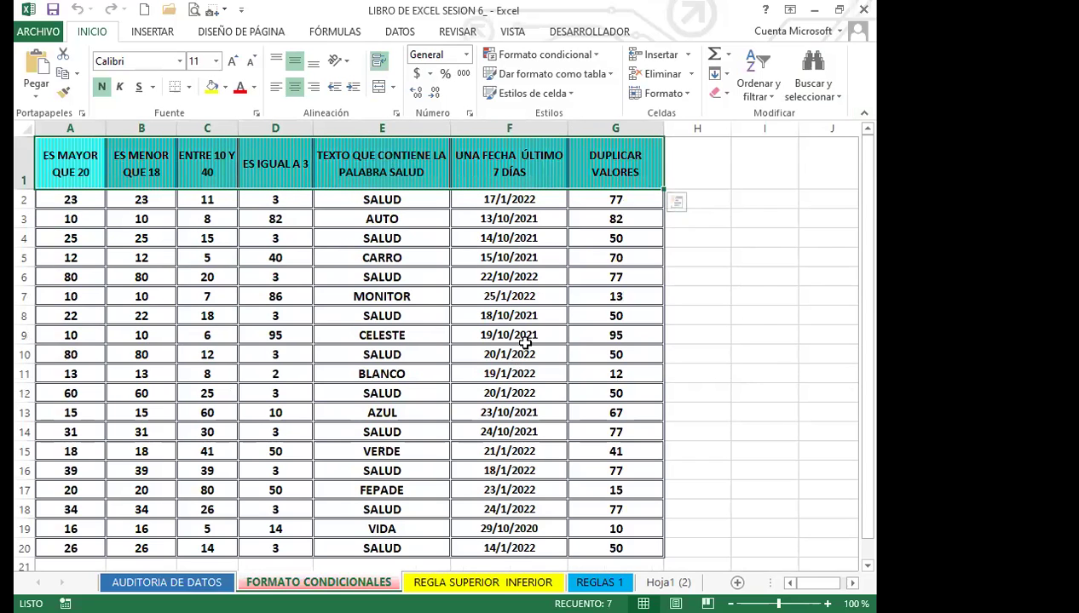
click(291, 291)
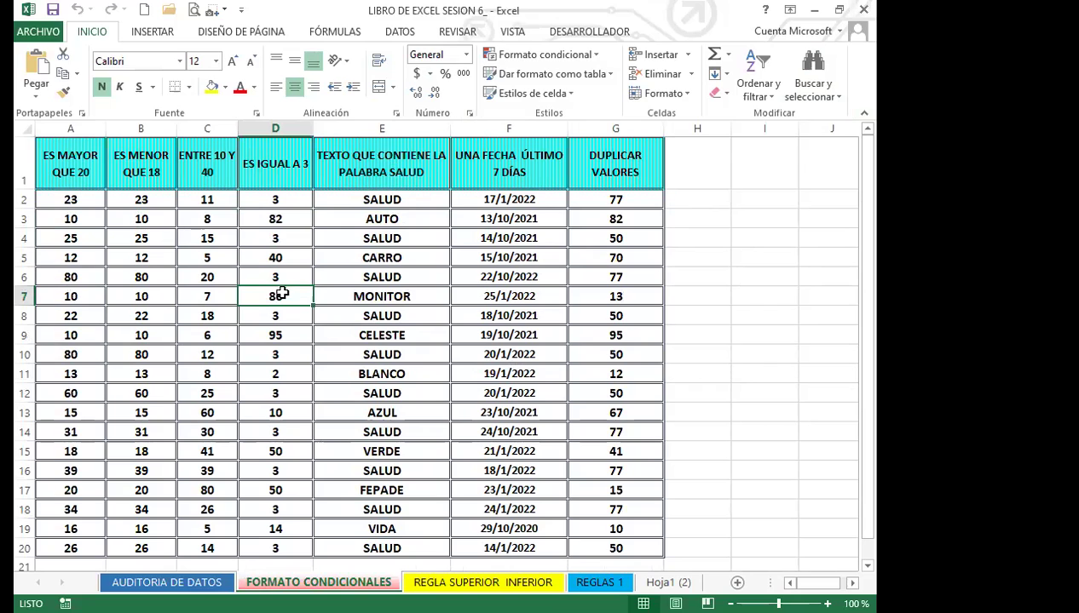
click(73, 174)
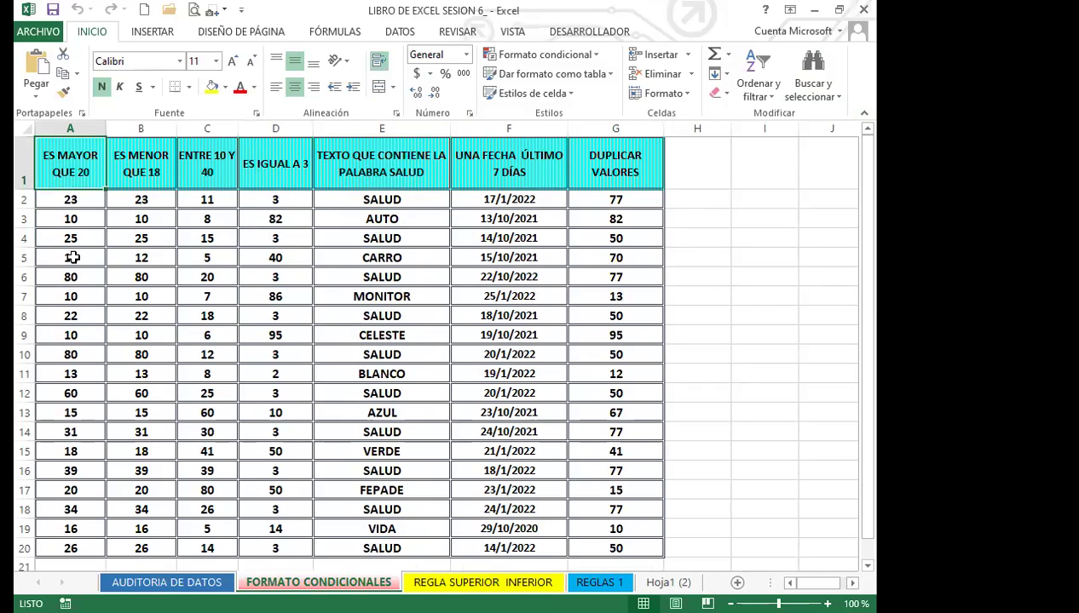
drag(77, 161, 615, 170)
click(375, 234)
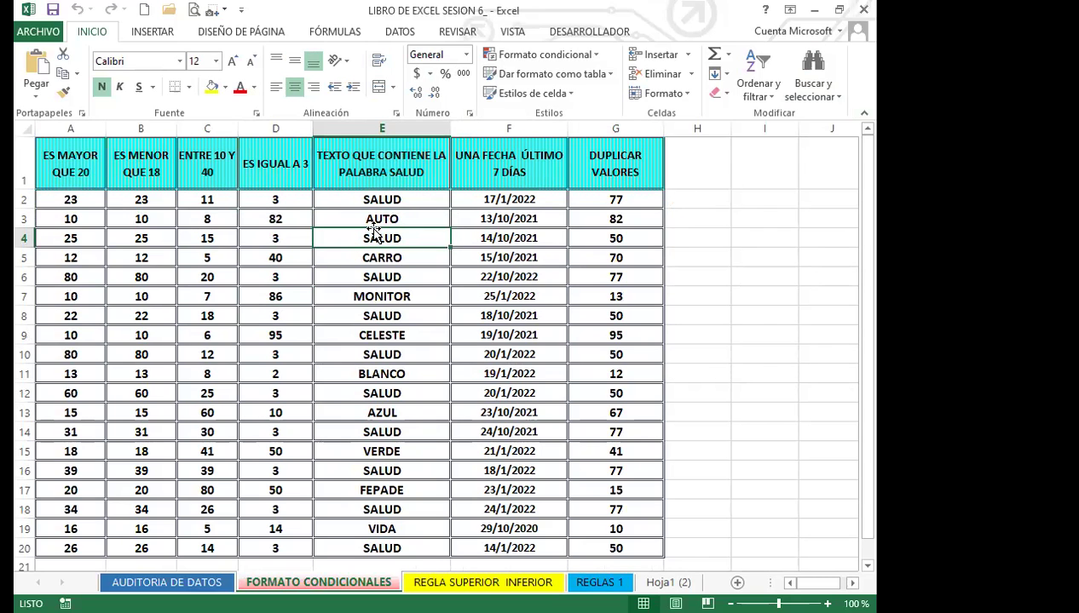
drag(391, 198, 394, 528)
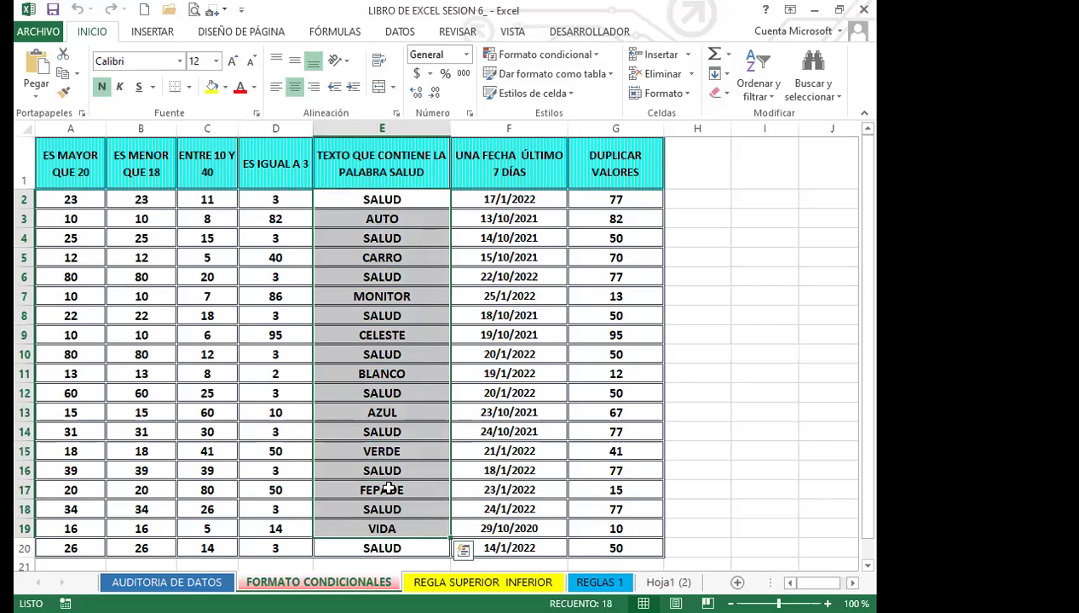
click(413, 383)
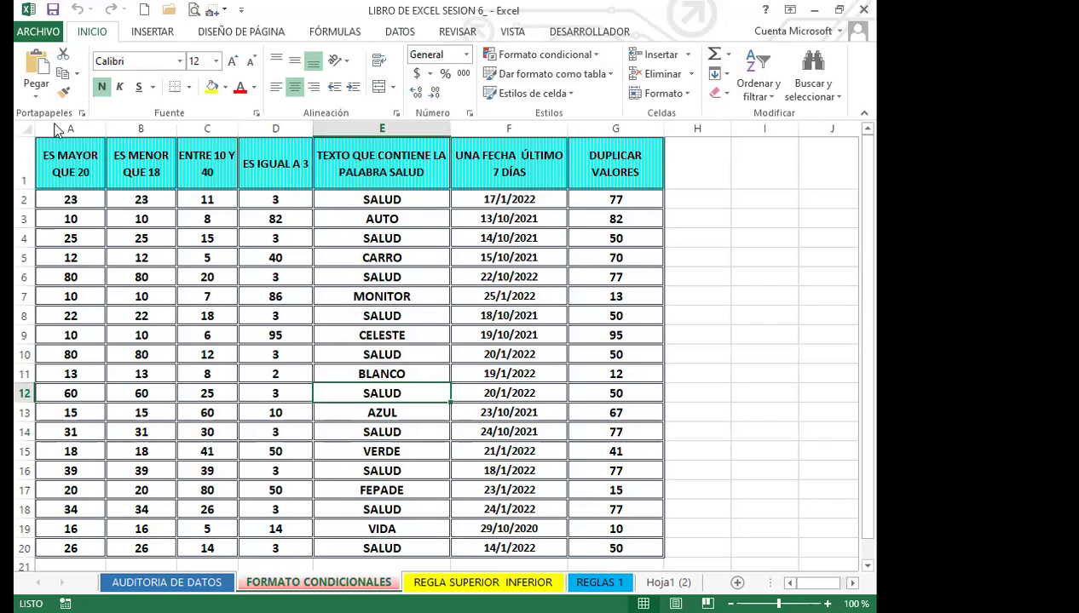
click(75, 175)
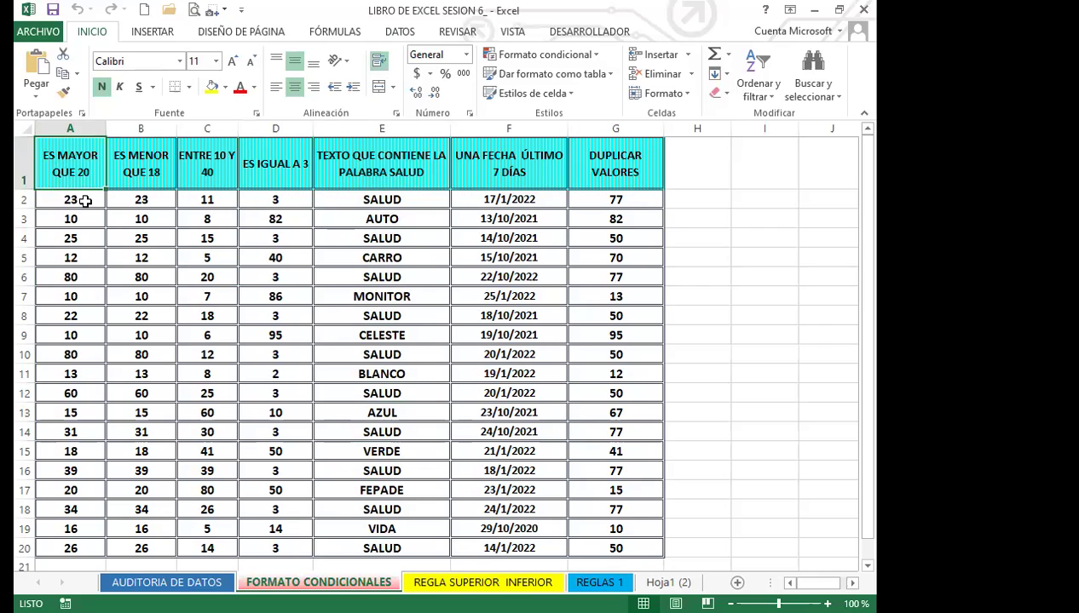
Start a Greater Than highlight rule for cells A2:A20 with 20 as the threshold
drag(85, 201, 72, 545)
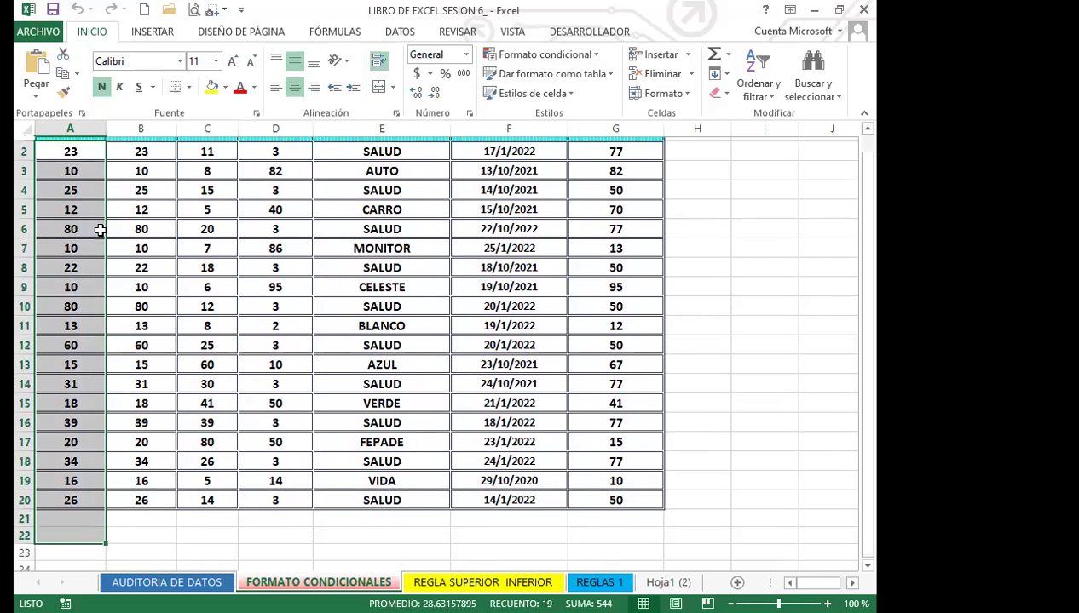
scroll(111, 245, up, 1)
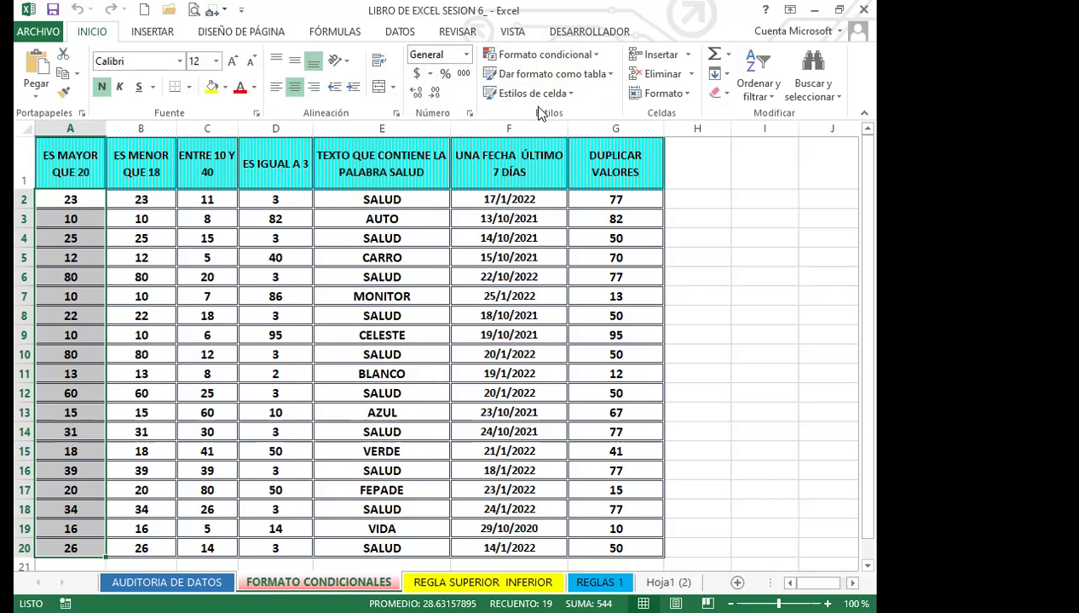
click(596, 56)
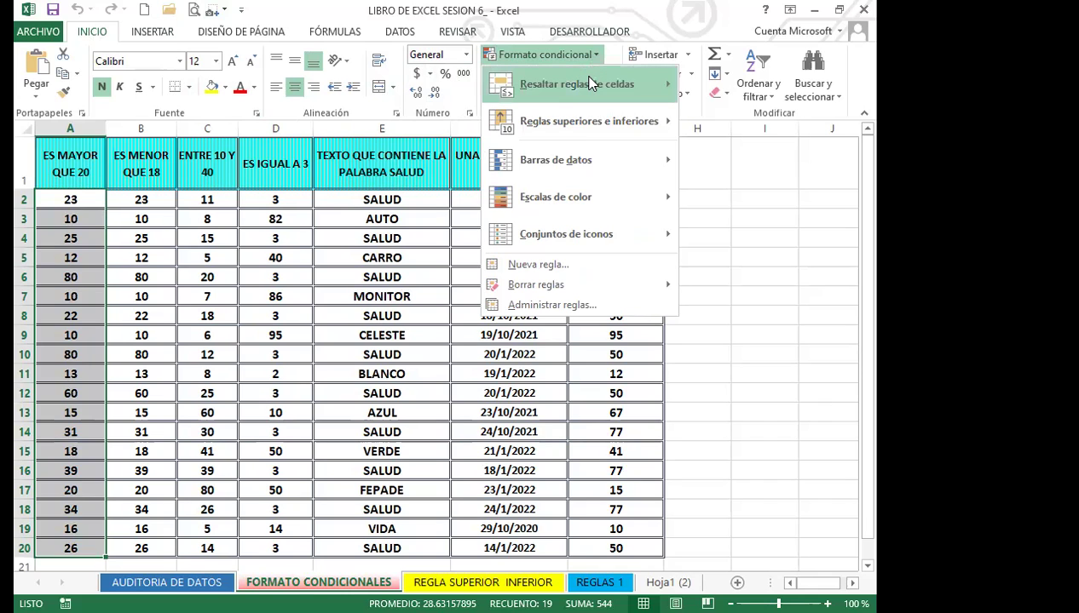
mouse_move(593, 90)
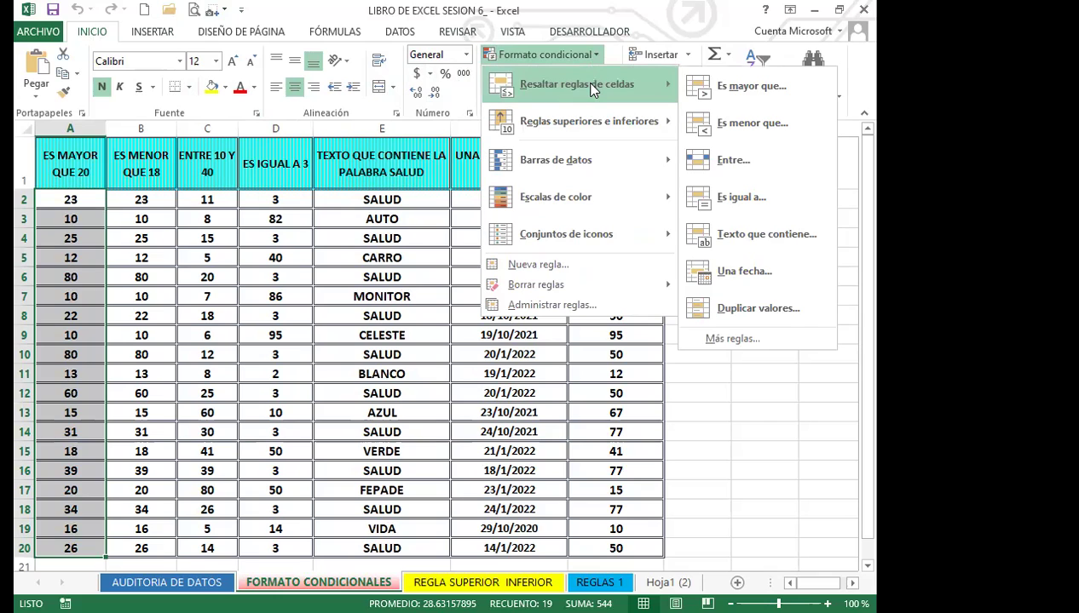
click(770, 93)
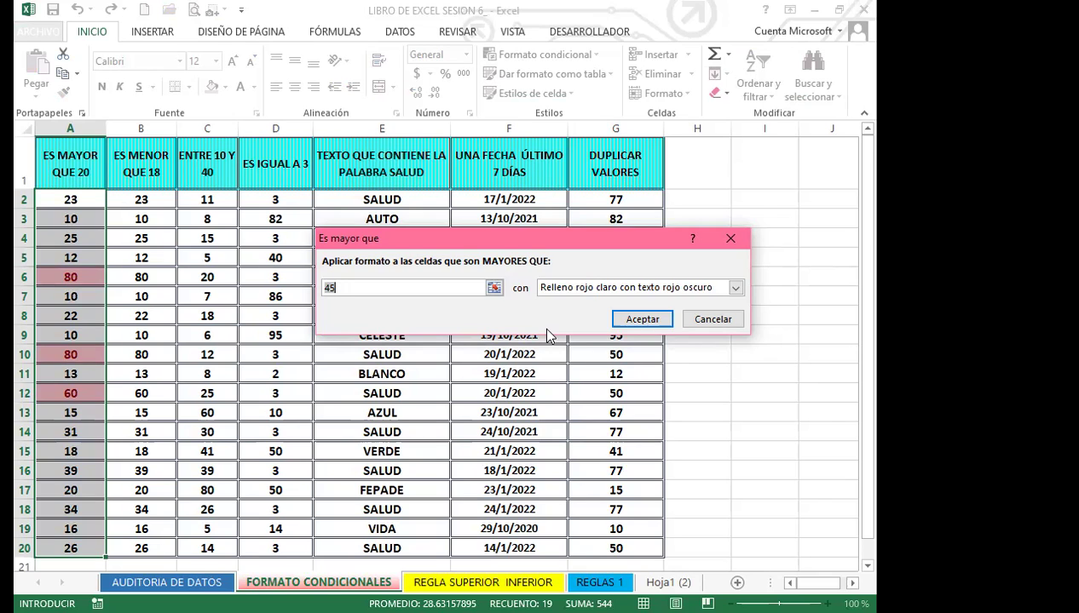
text(20)
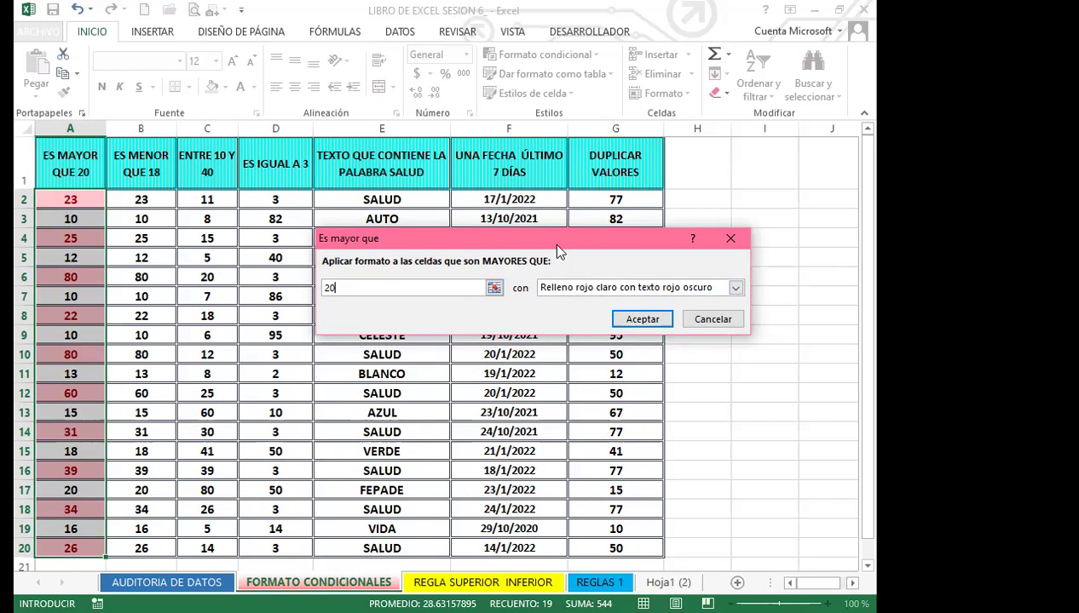
Give the rule a custom horizontal two-colour gradient fill, blue above light green, and apply it to column A
click(736, 288)
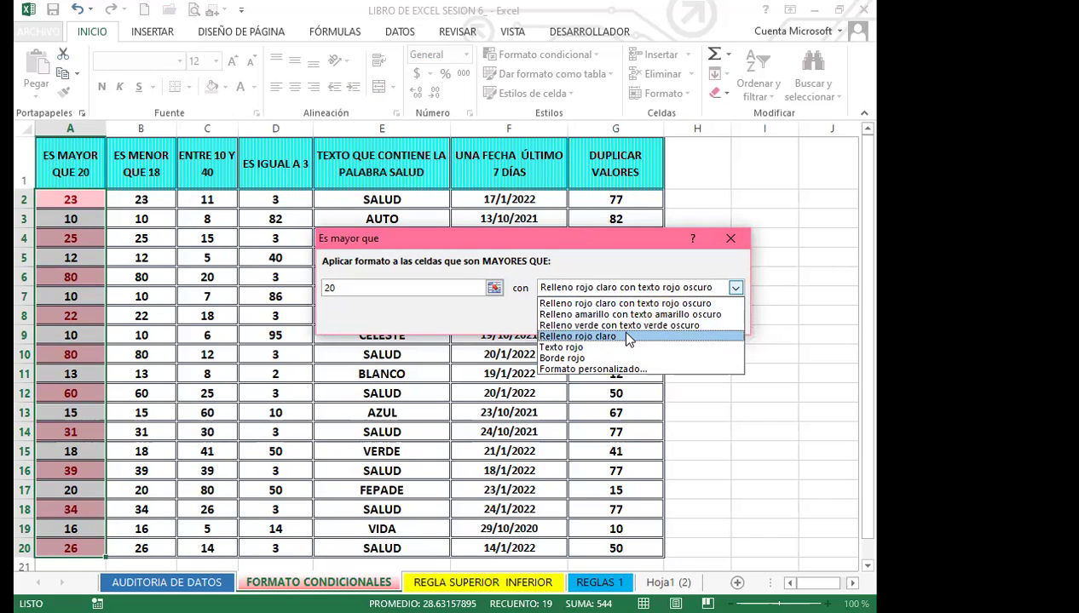
click(588, 369)
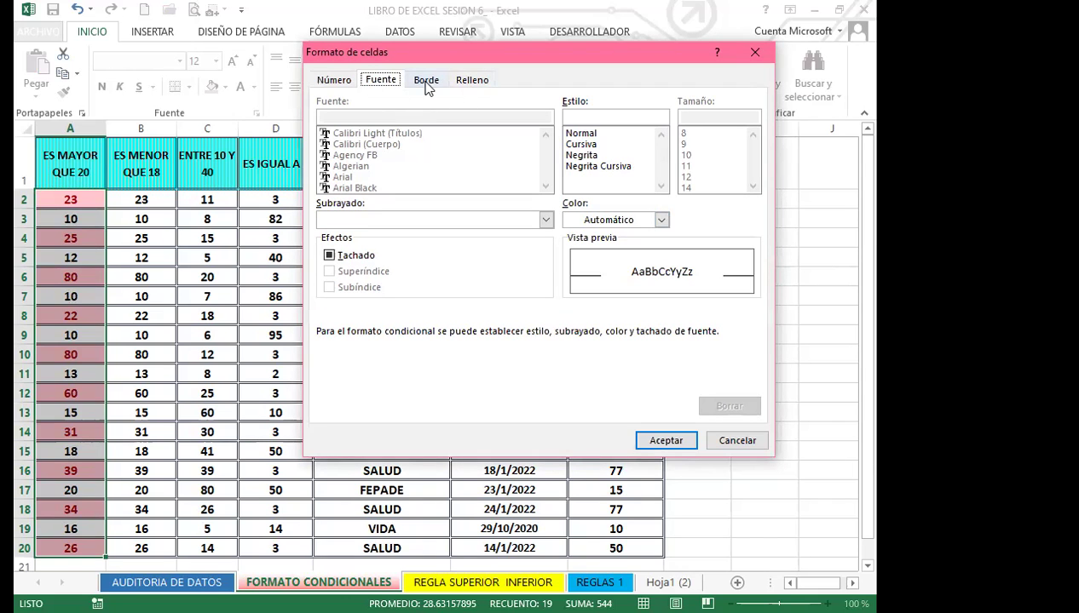
click(473, 80)
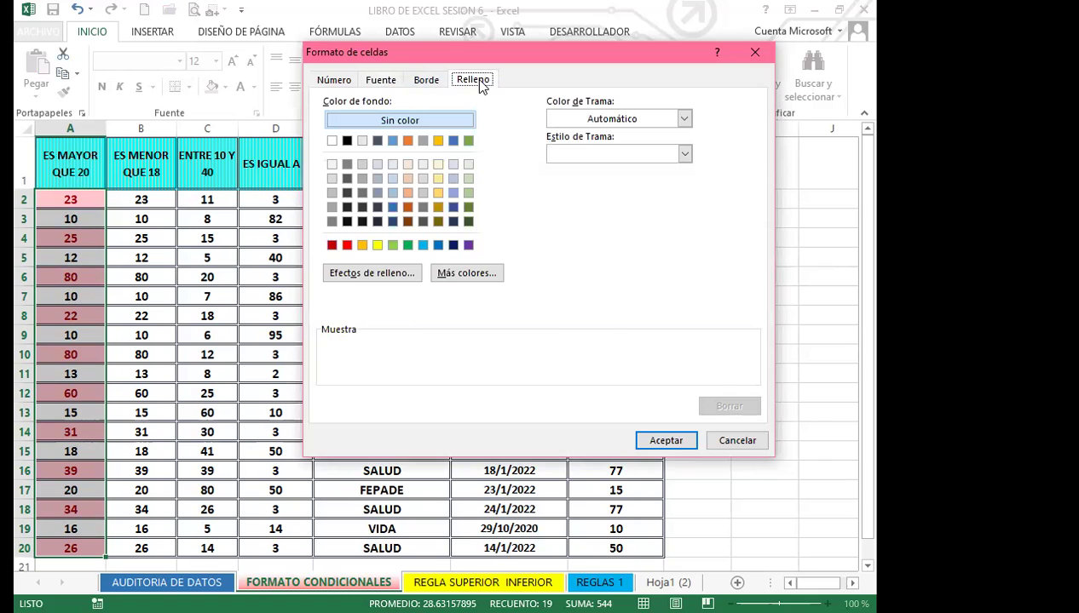
click(368, 281)
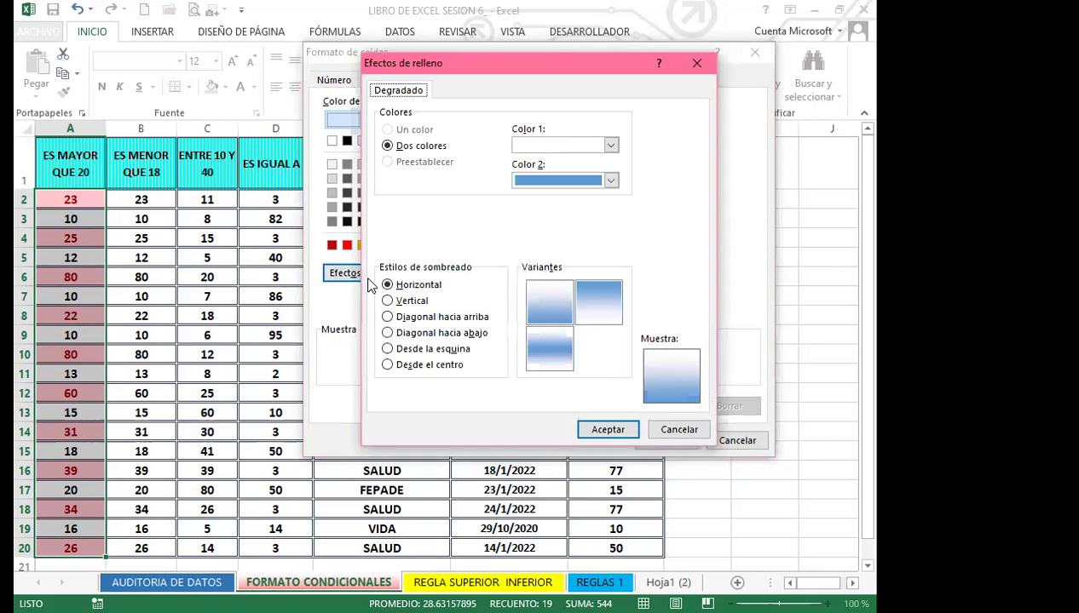
click(611, 145)
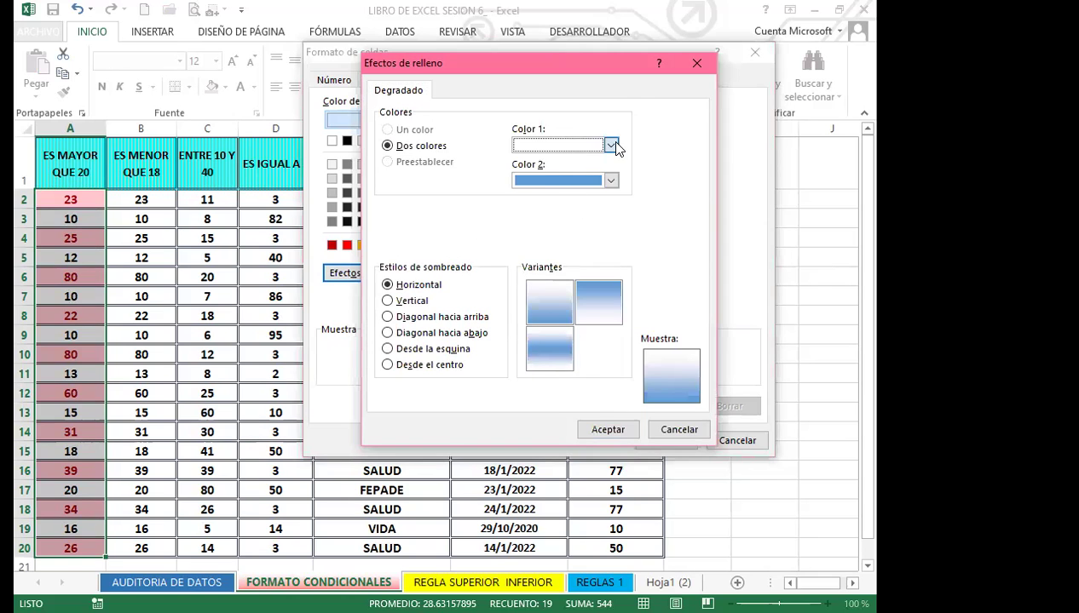
click(577, 276)
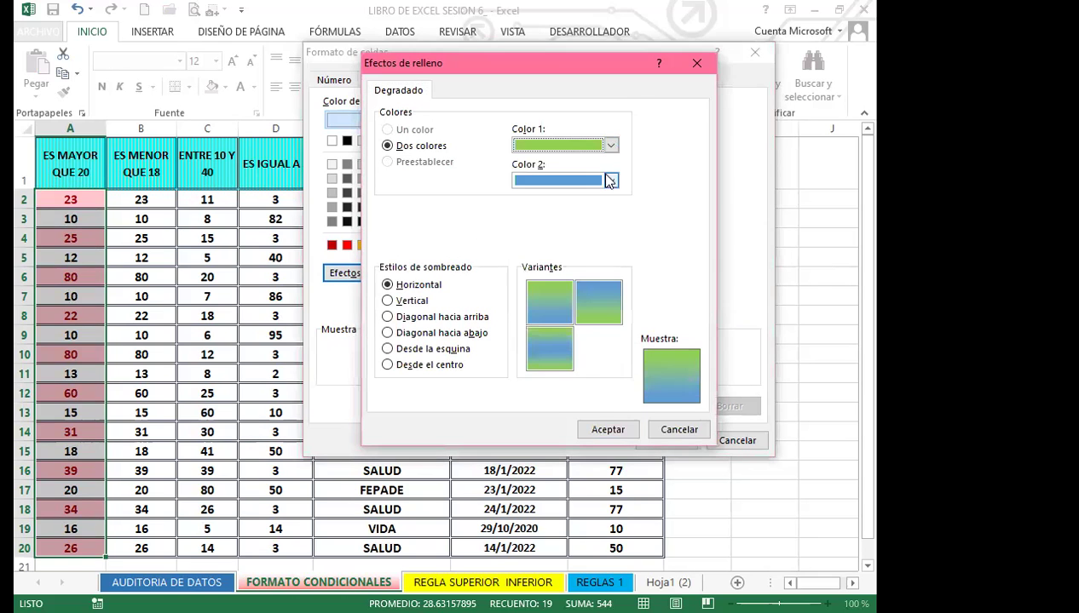
click(593, 300)
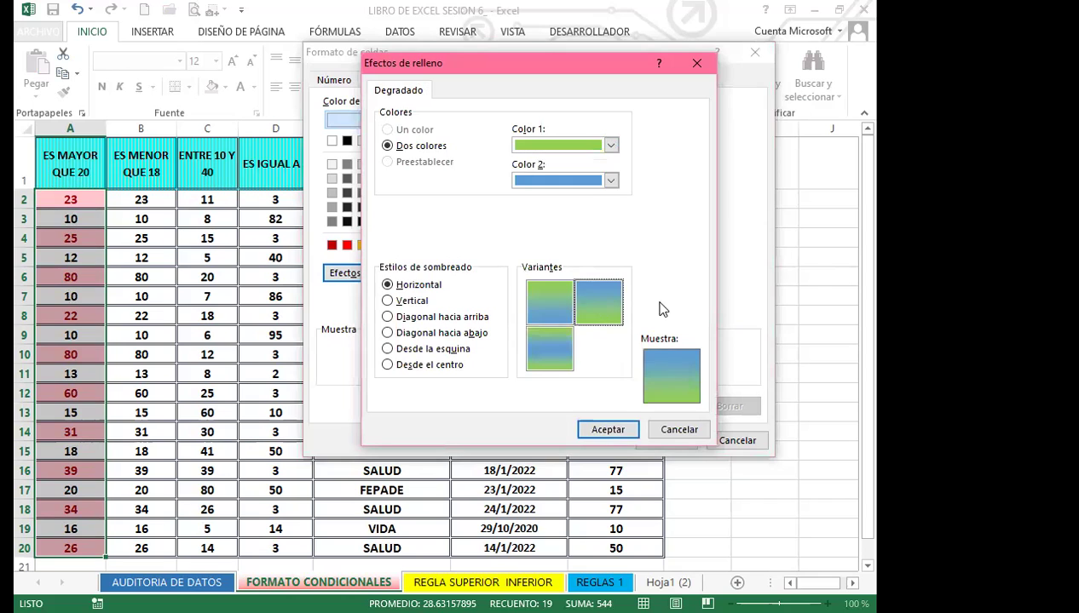
click(606, 431)
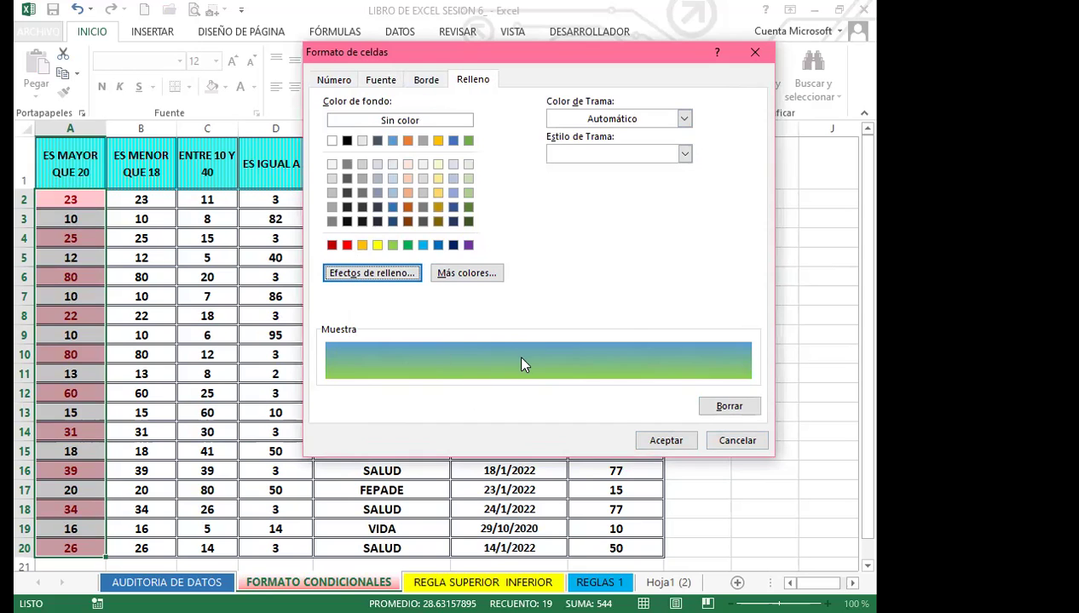
click(667, 443)
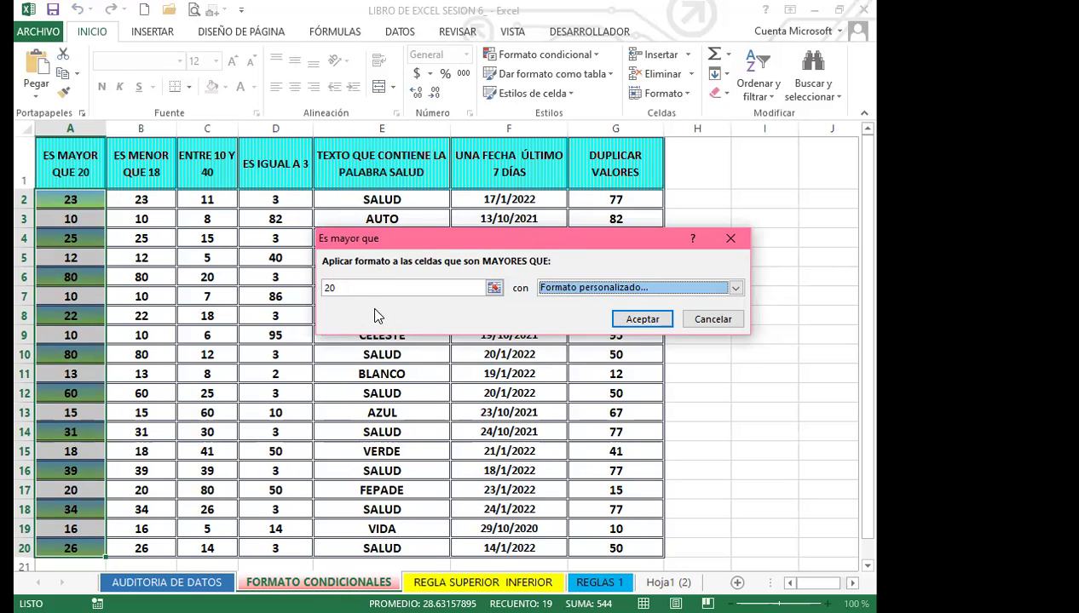
click(641, 319)
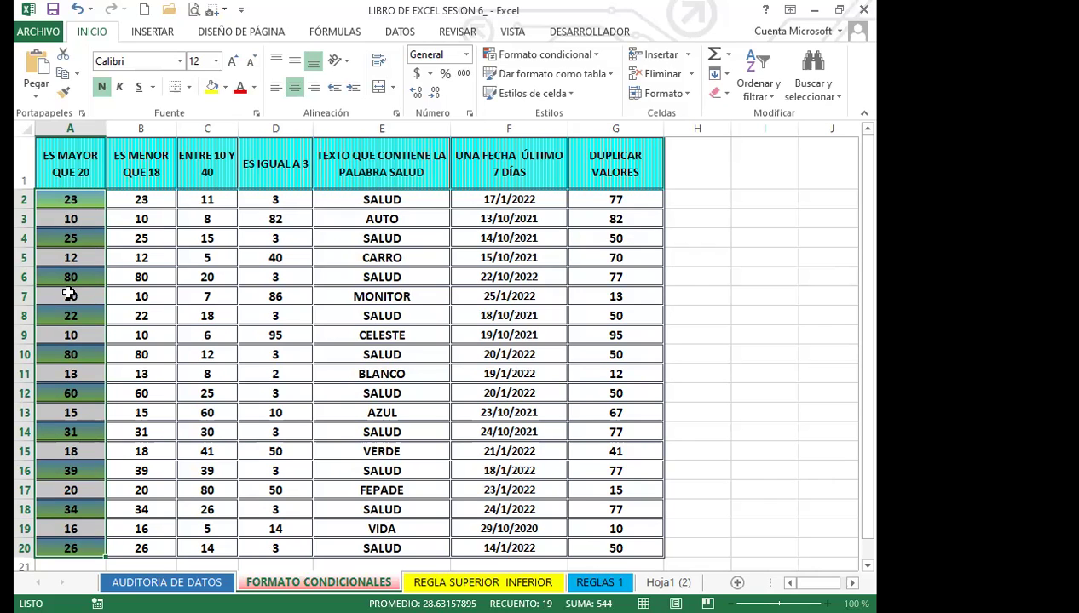
Highlight the values less than 18 in B2:B20 with green fill and dark green text
drag(160, 200, 142, 496)
scroll(117, 340, up, 1)
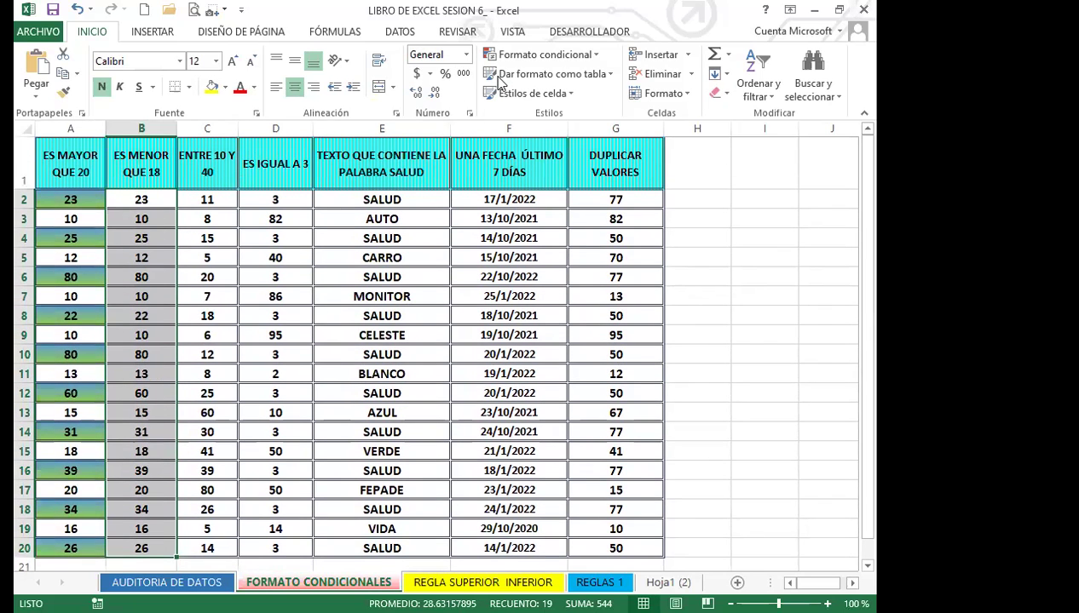
click(595, 55)
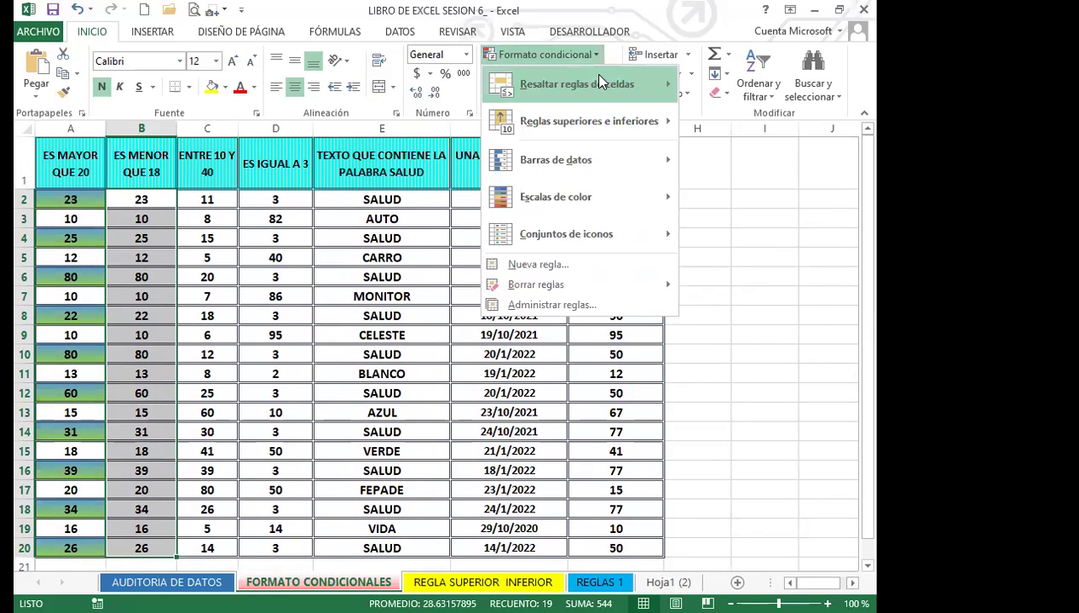
mouse_move(604, 78)
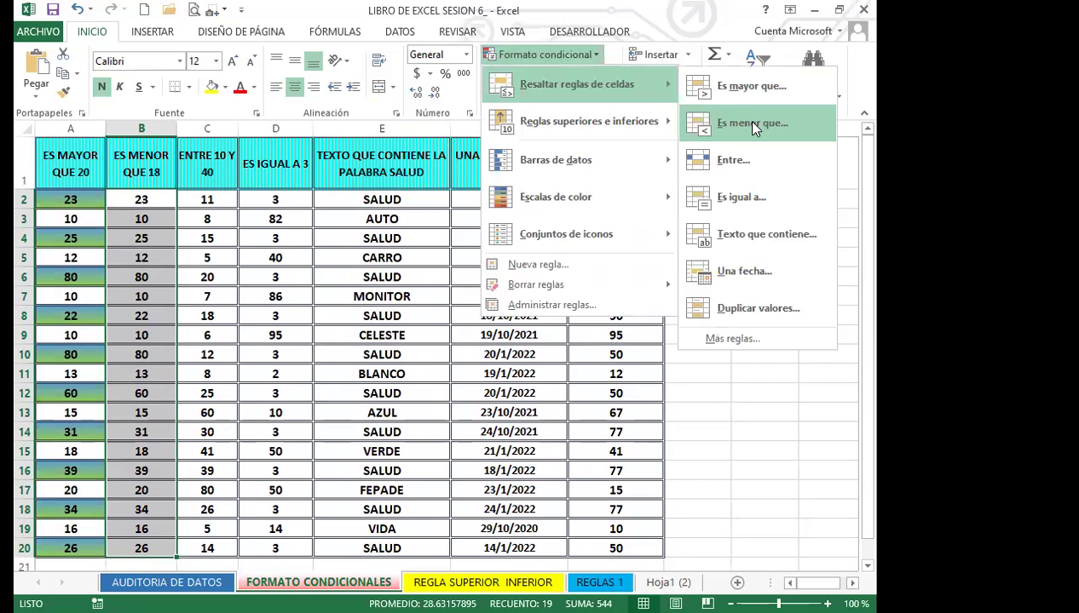
key(Return)
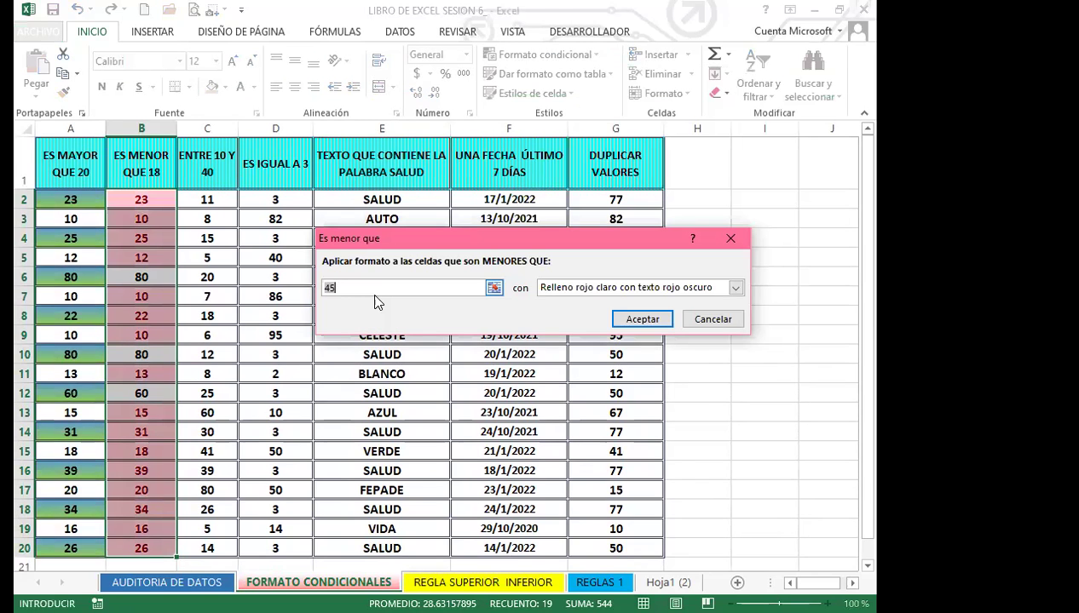
text(18)
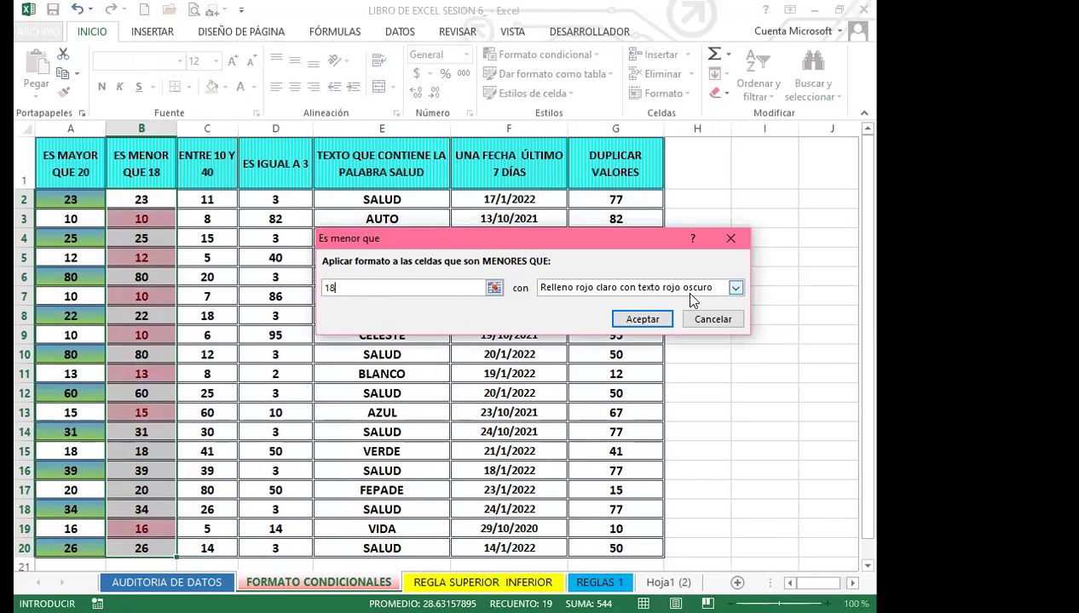
click(733, 289)
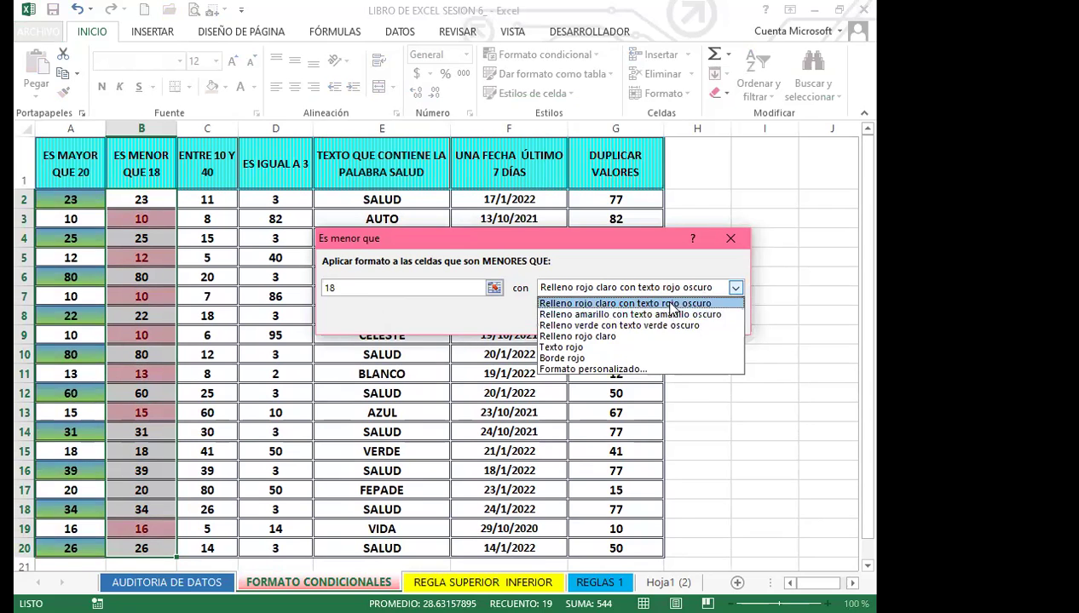
click(646, 326)
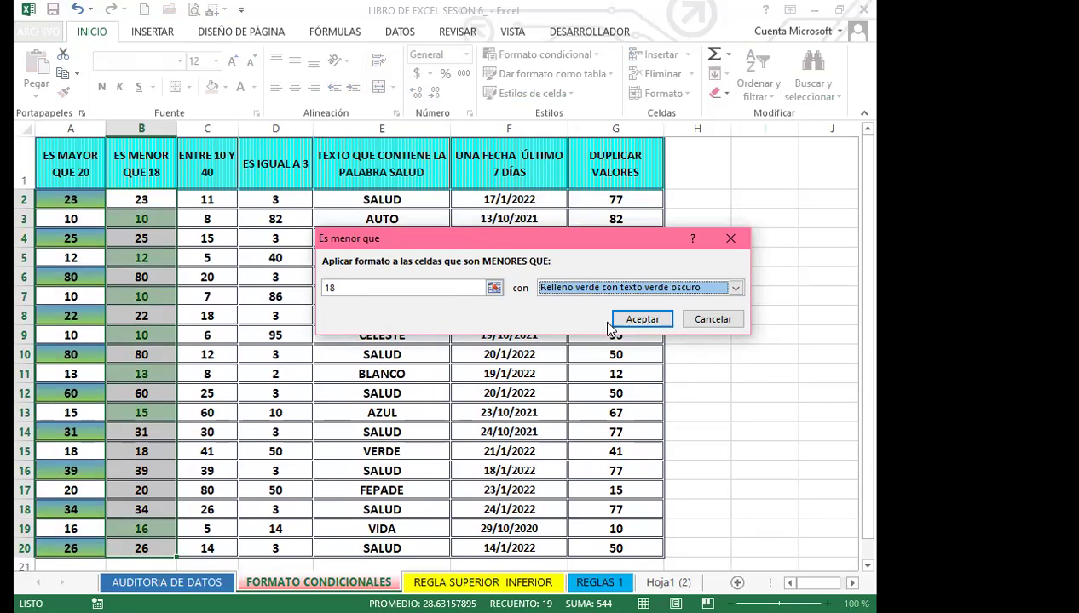
click(642, 320)
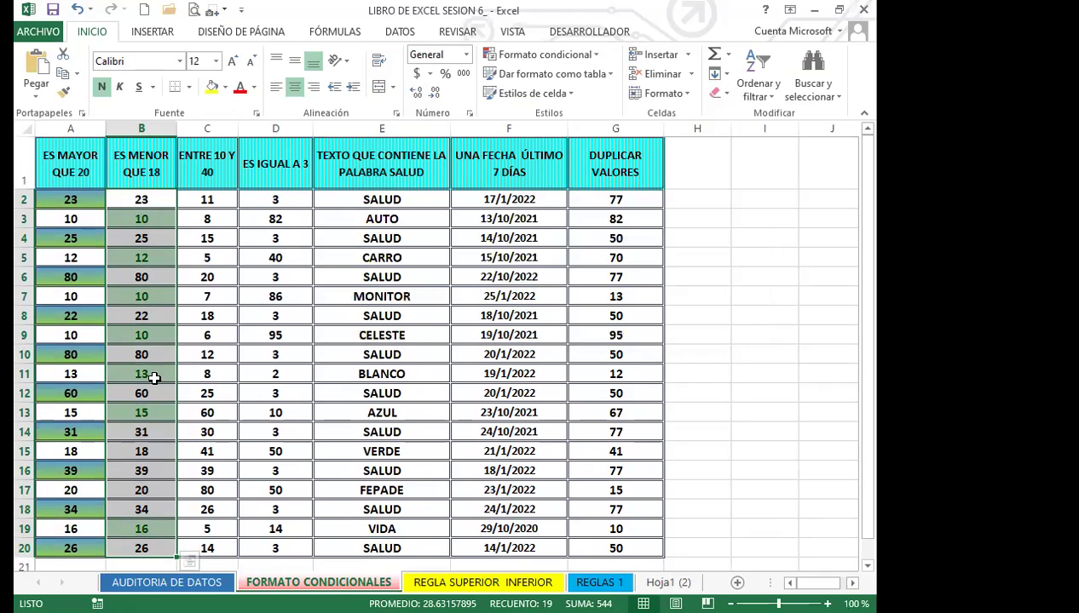
Start a Between highlight rule for cells C2:C20 with the limits 10 and 40
scroll(178, 416, down, 3)
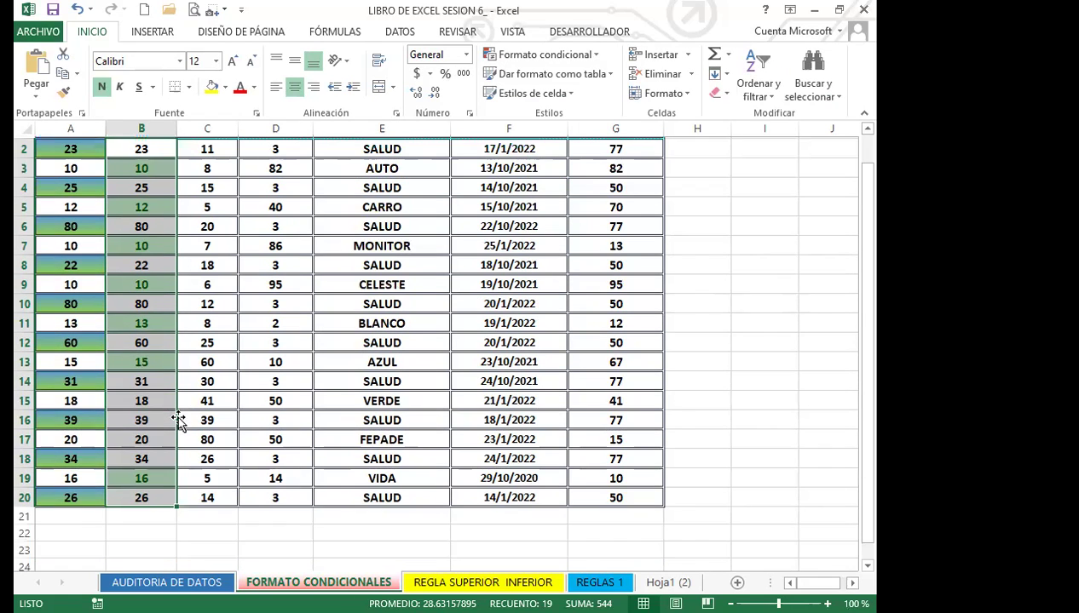
scroll(166, 373, up, 3)
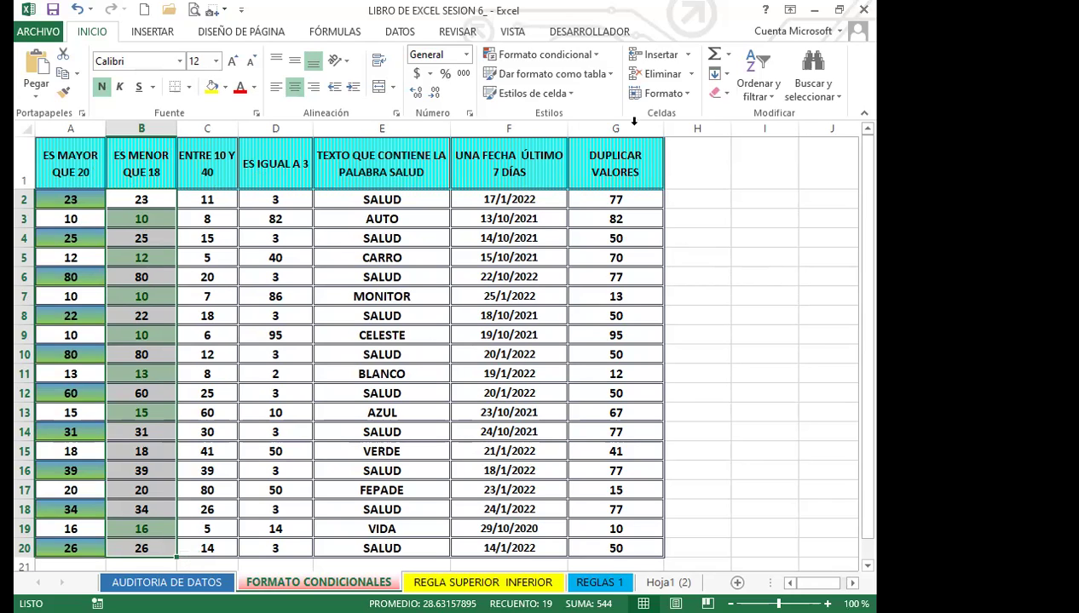
drag(218, 199, 213, 495)
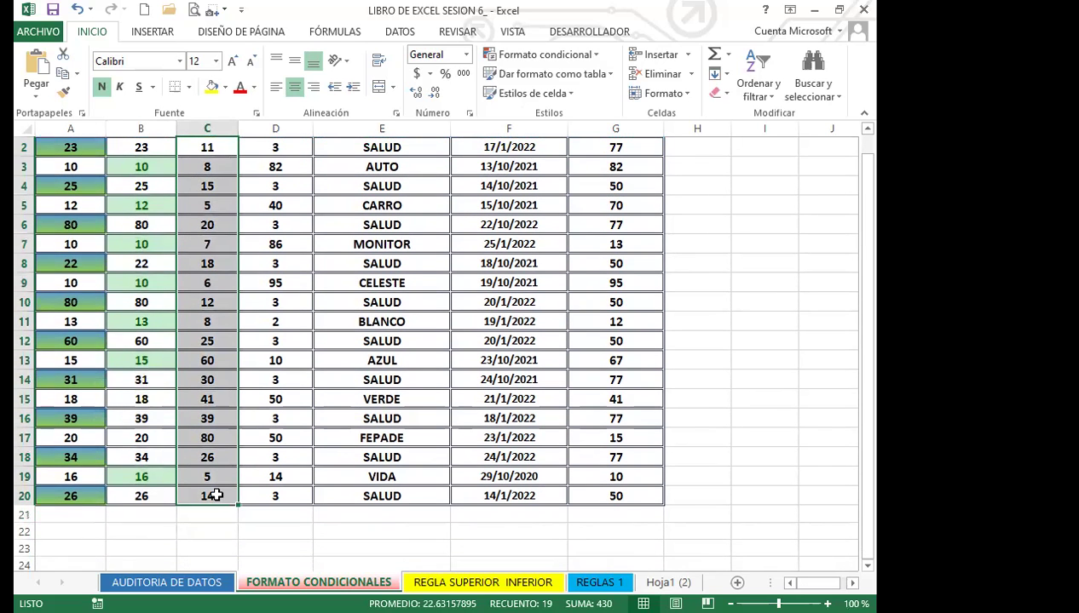
scroll(234, 344, up, 1)
click(552, 56)
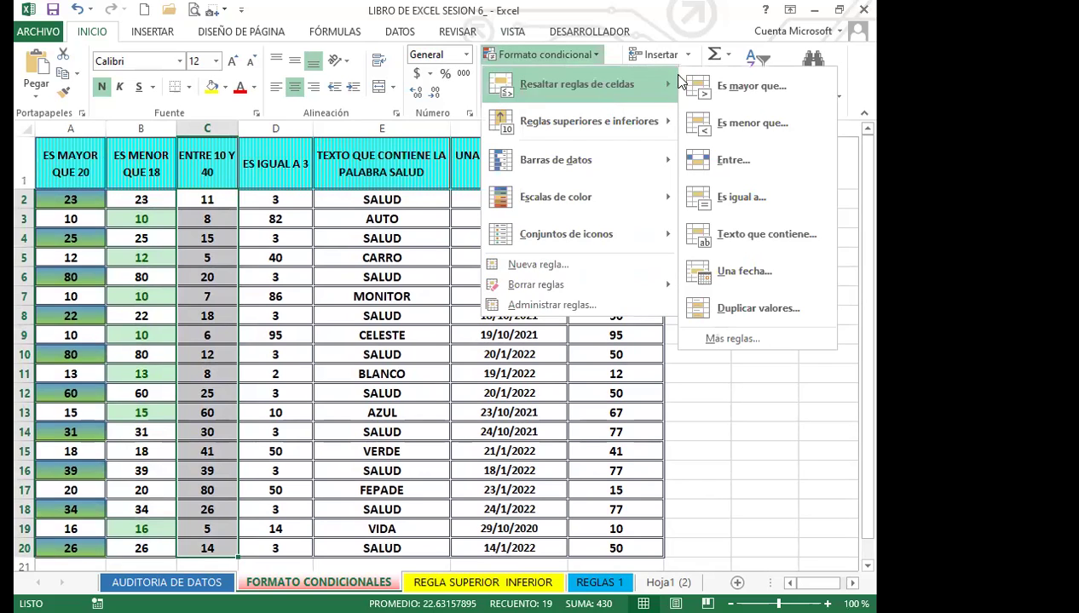
click(738, 168)
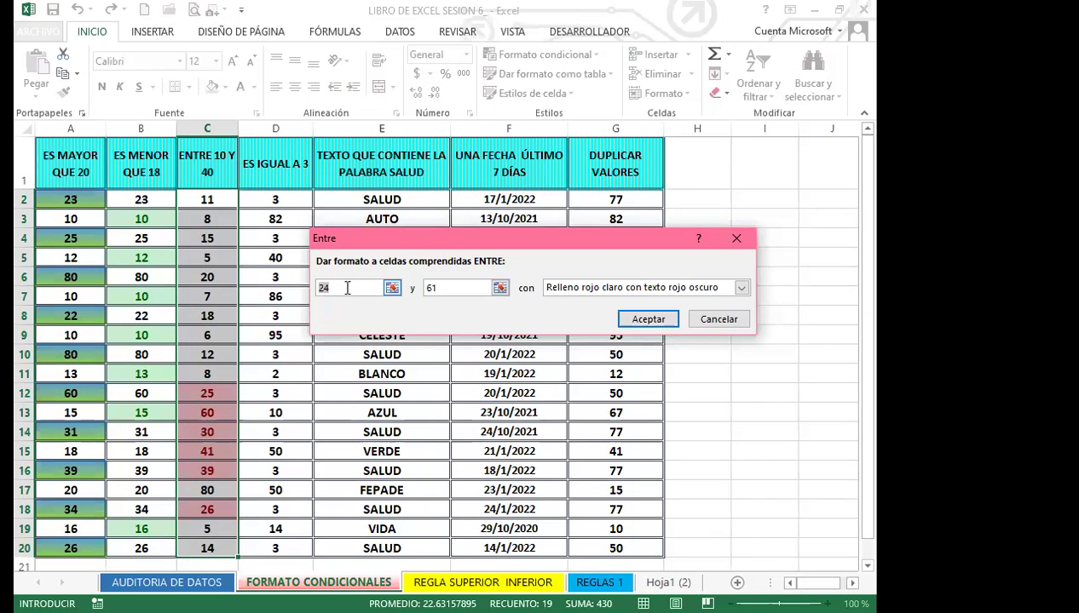
text(10)
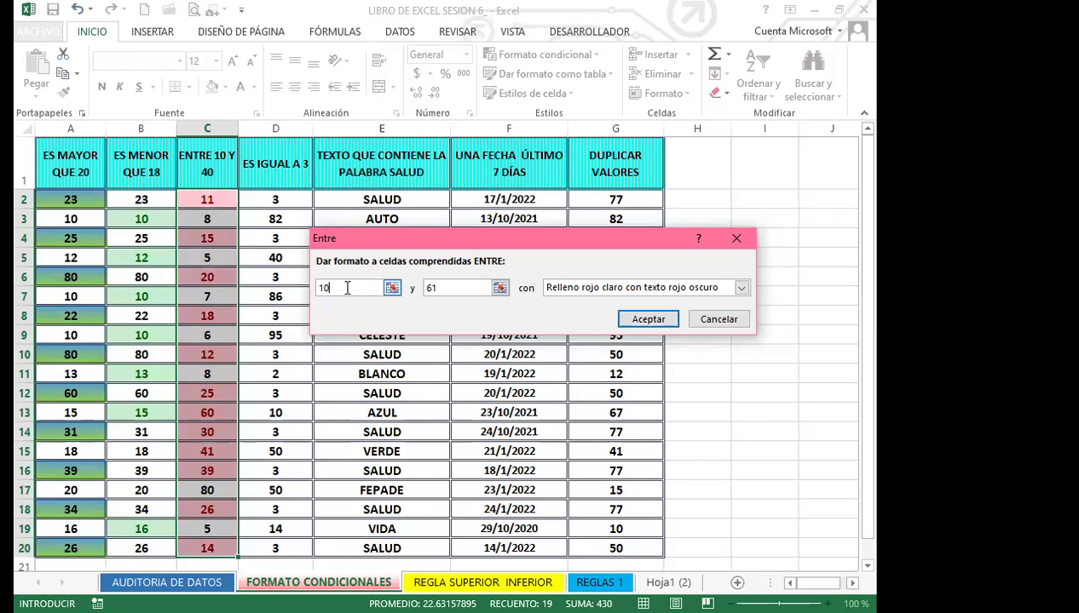
key(Tab)
text(40)
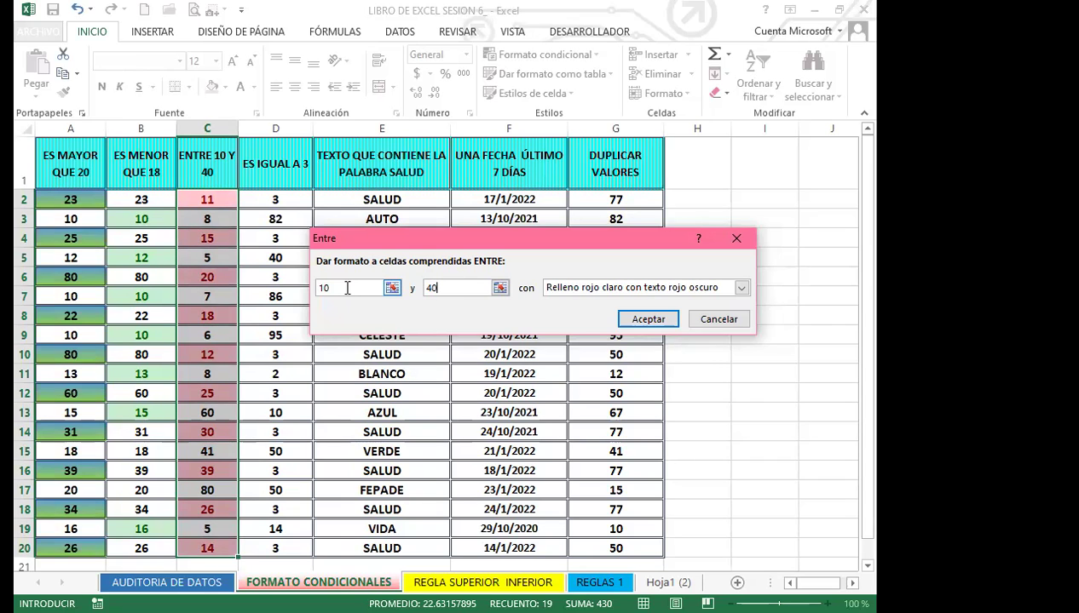
Give the Between rule a custom light green vertical-stripe pattern fill and apply it to column C
click(740, 288)
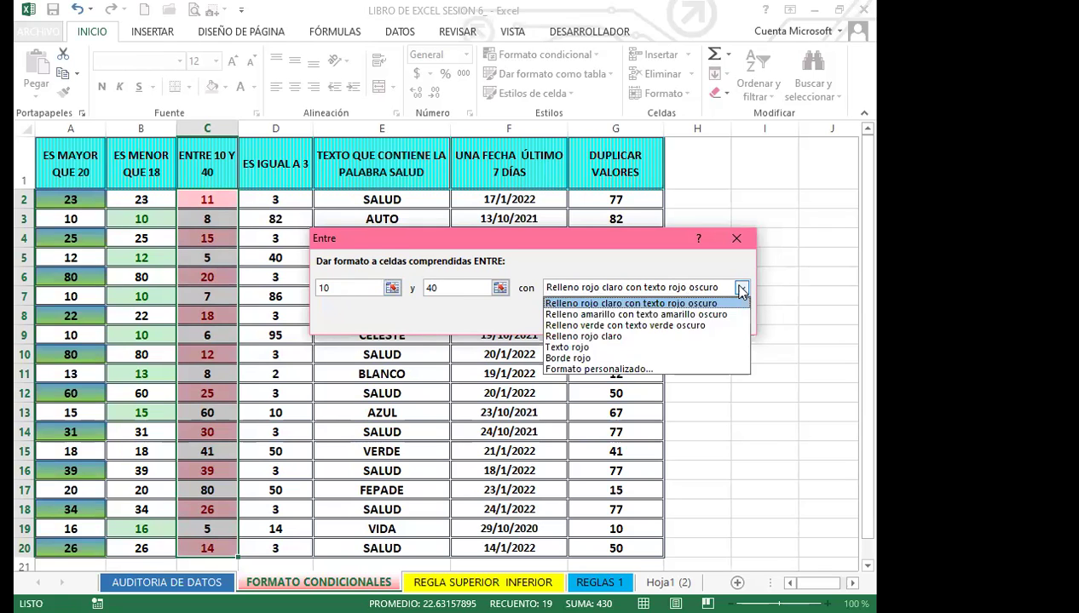
click(603, 371)
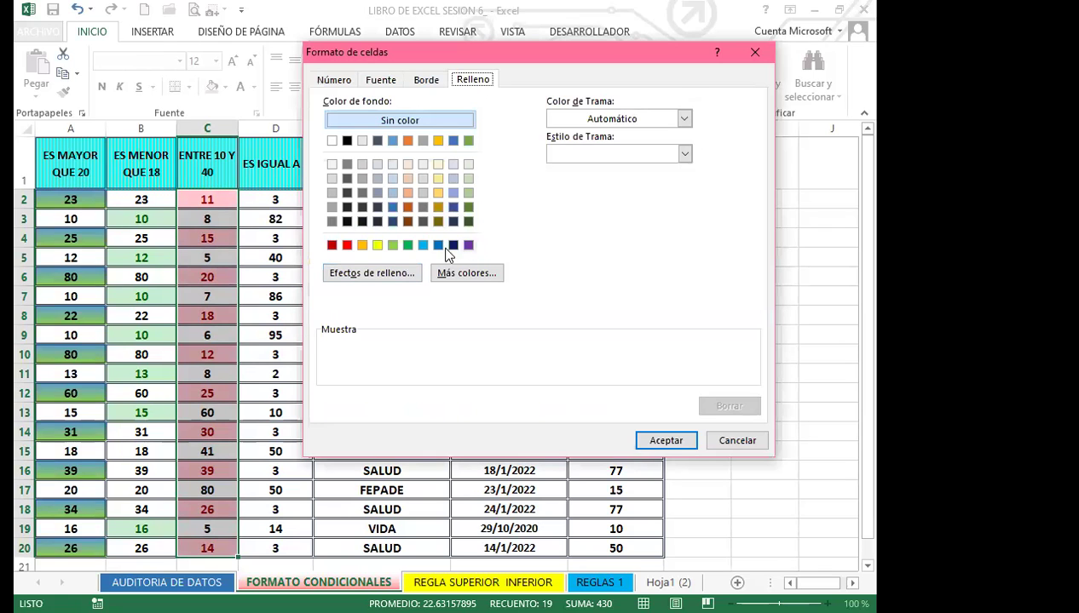
click(684, 119)
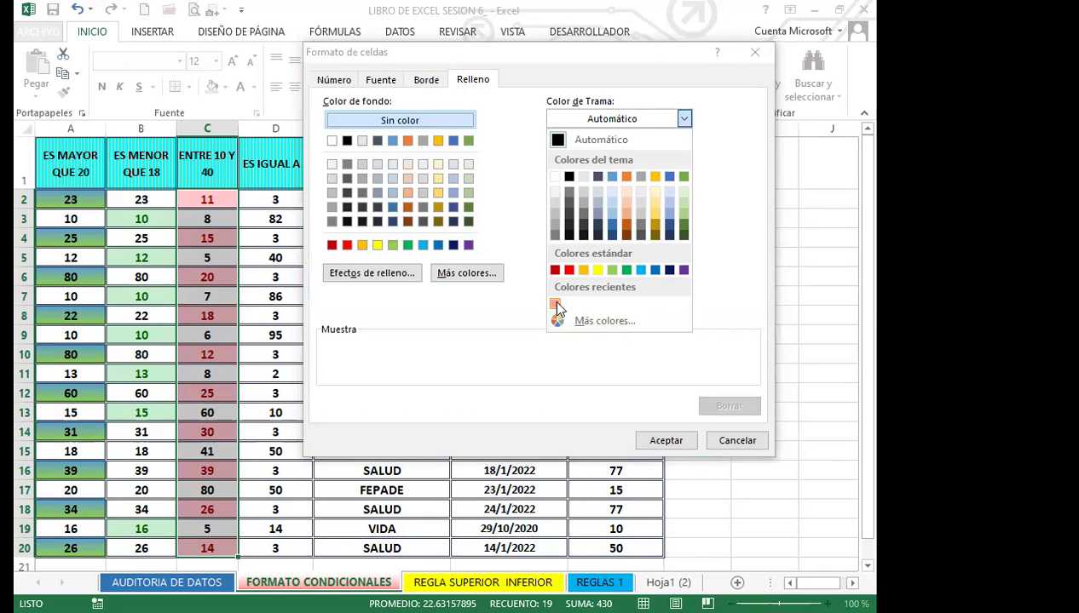
click(611, 269)
click(684, 153)
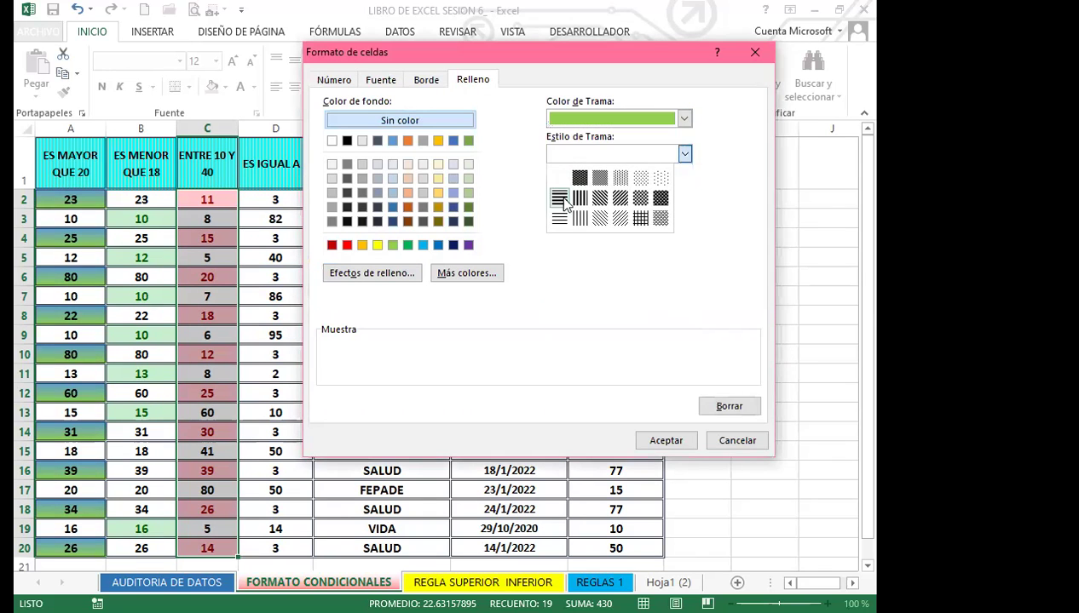
click(579, 219)
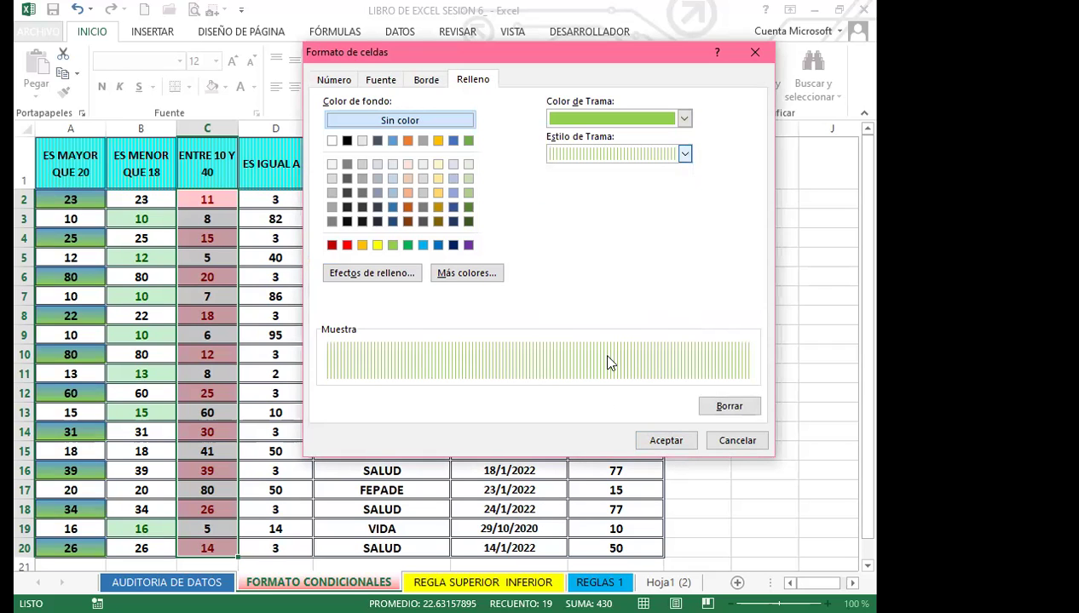
click(665, 441)
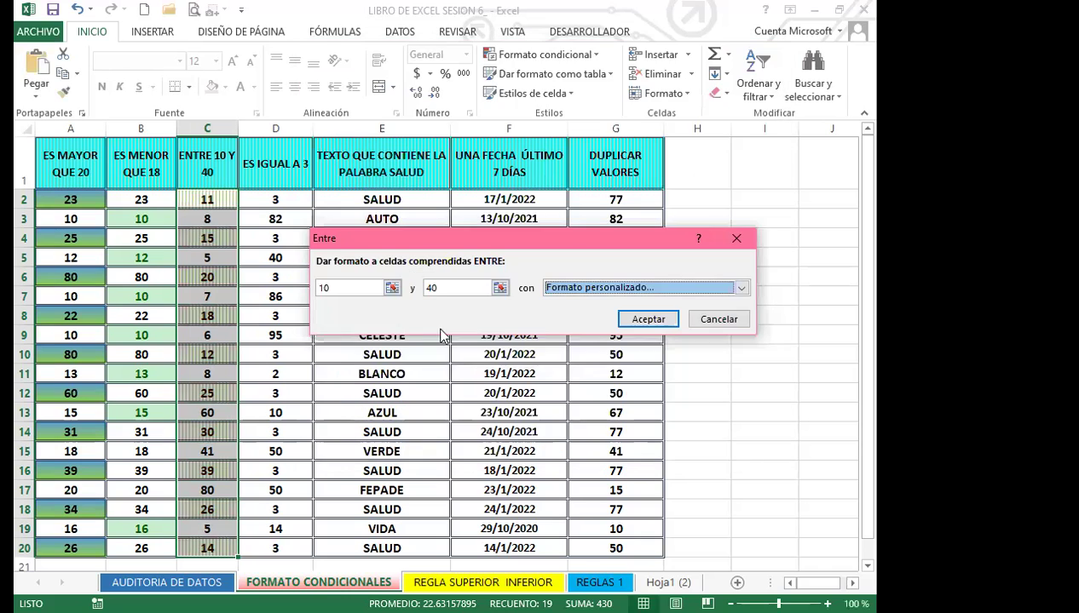
click(654, 322)
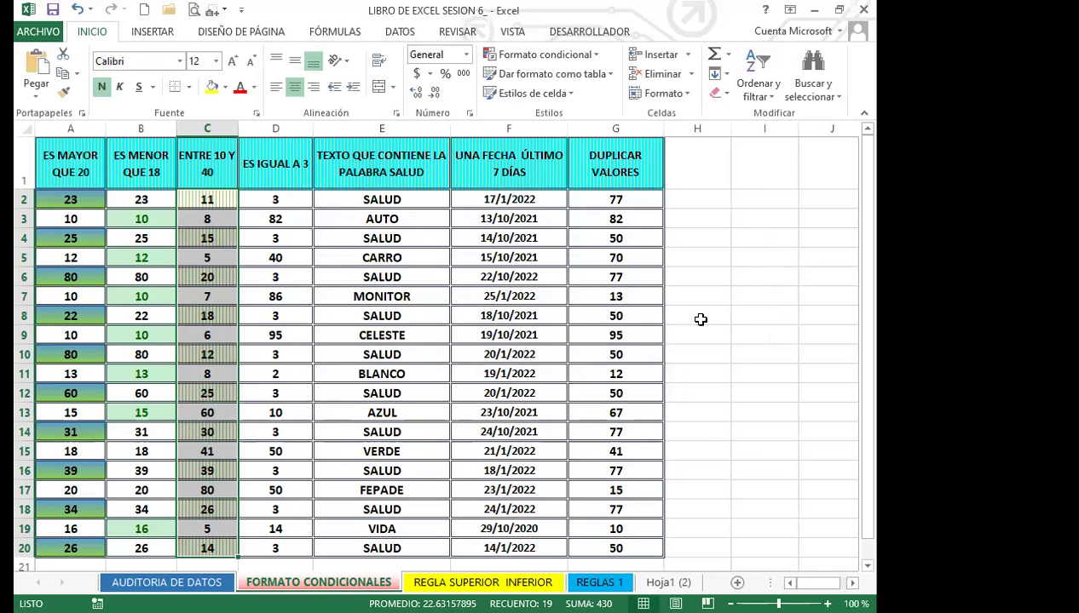
Start an Equal To highlight rule for cells D2:D20 with 3 as the comparison value
click(287, 206)
drag(290, 208, 281, 492)
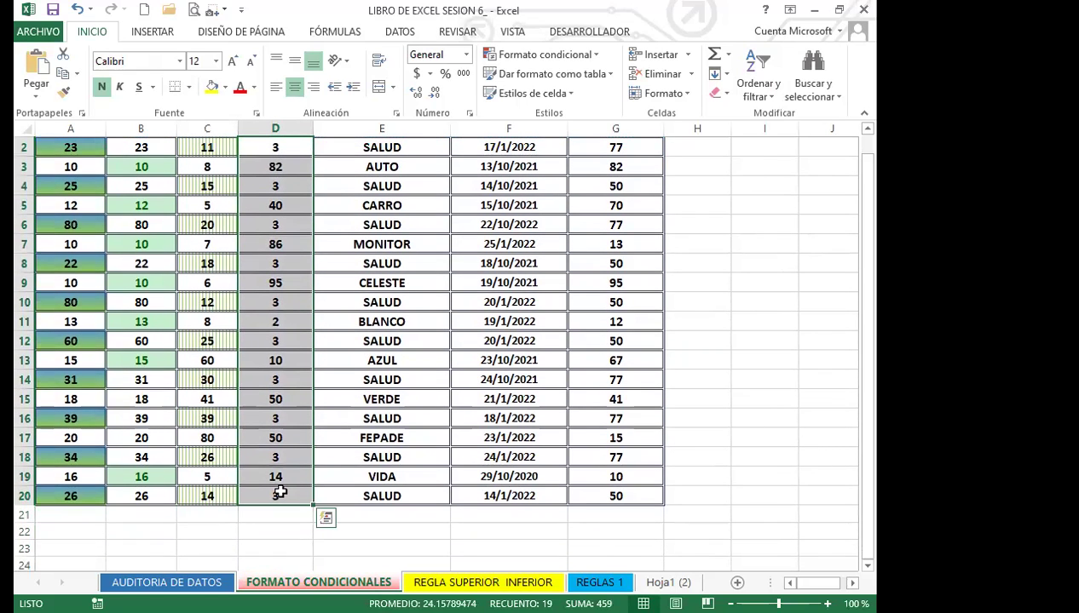
scroll(285, 409, up, 1)
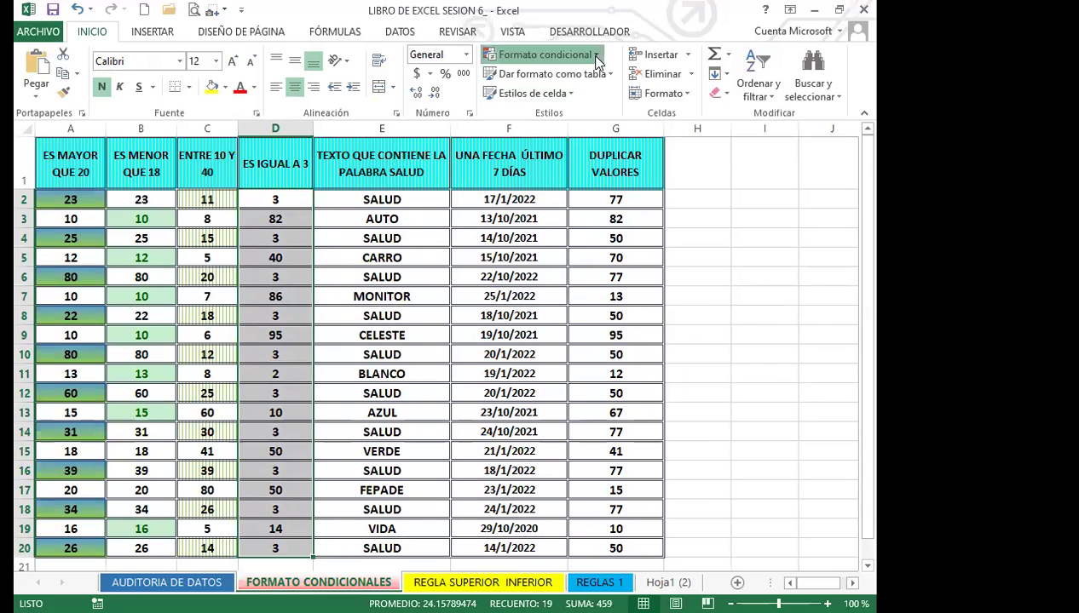
click(596, 57)
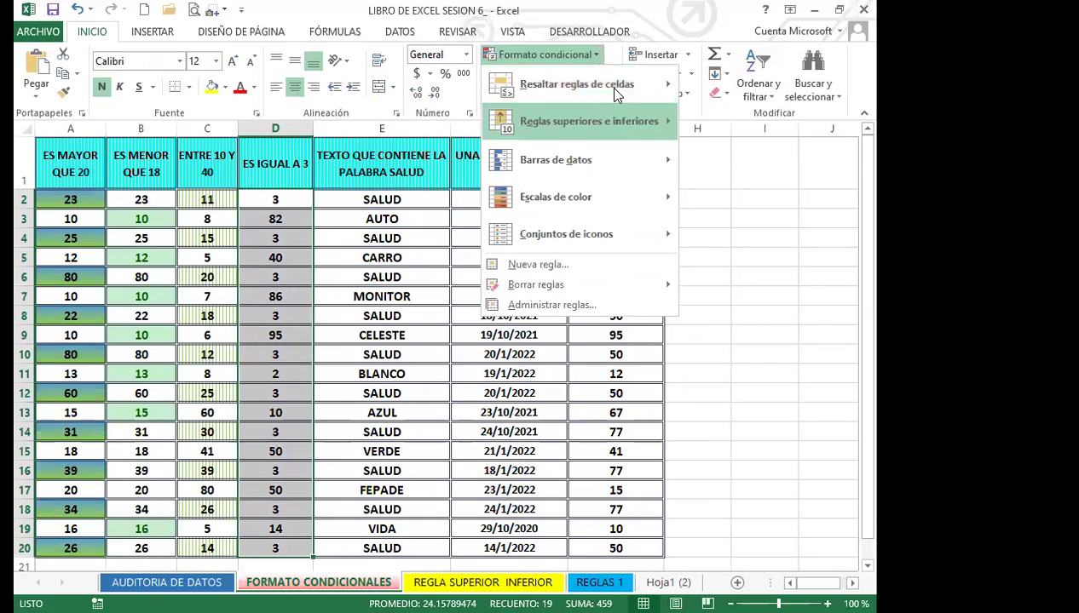
mouse_move(607, 87)
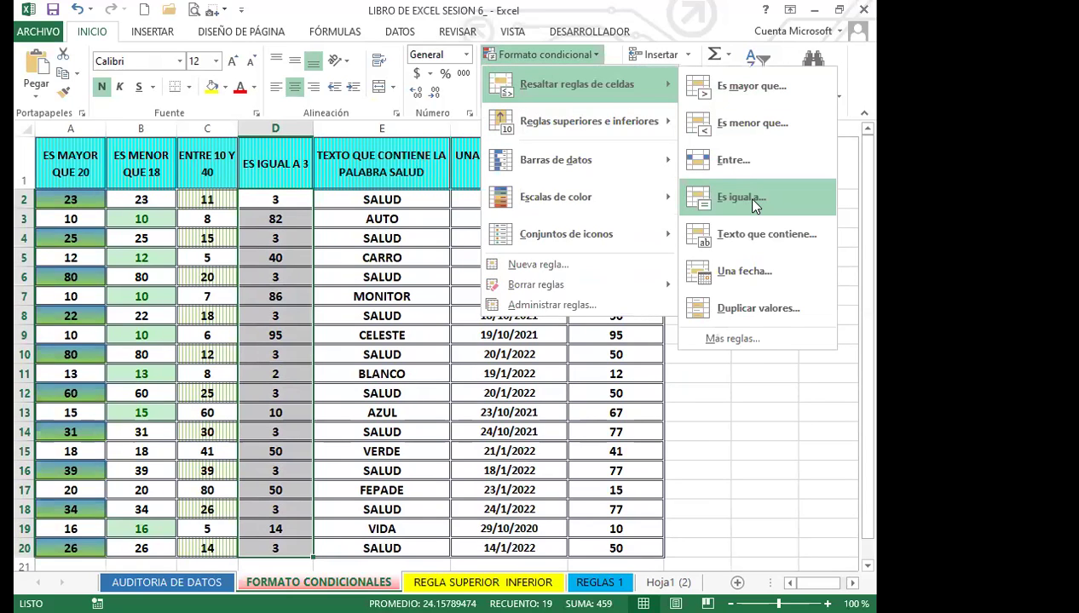
click(752, 201)
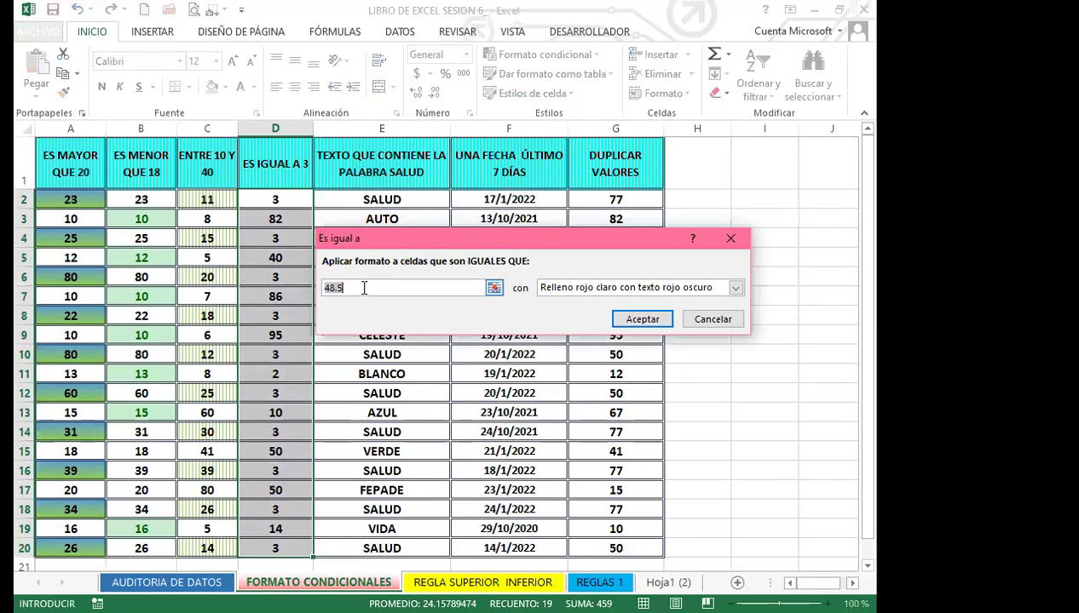
text(3)
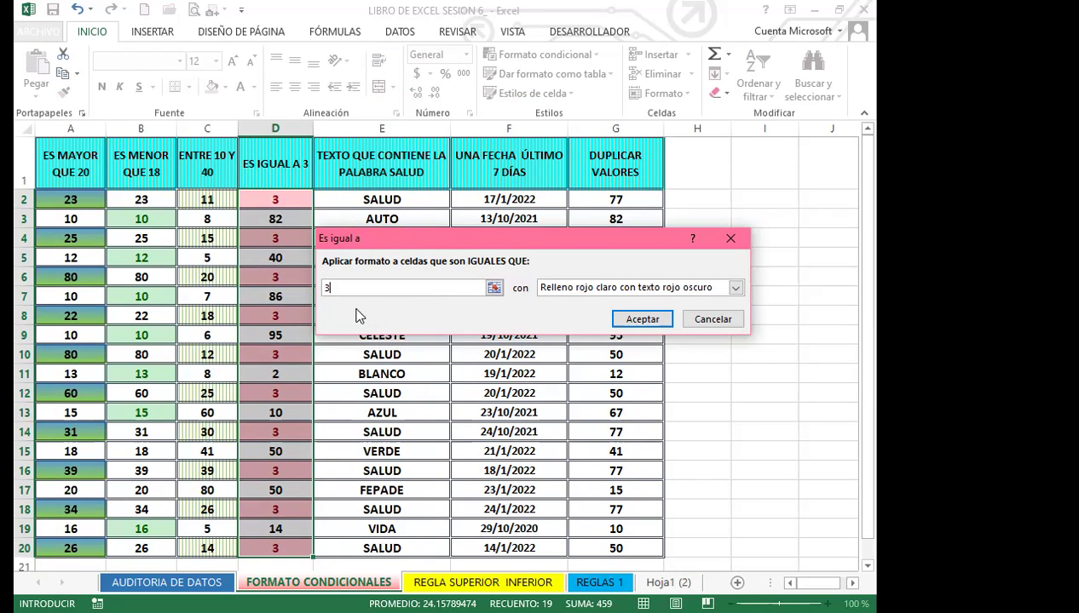
Give the rule a custom horizontal two-colour gradient fill of yellow and dark orange, and apply it to column D
click(735, 287)
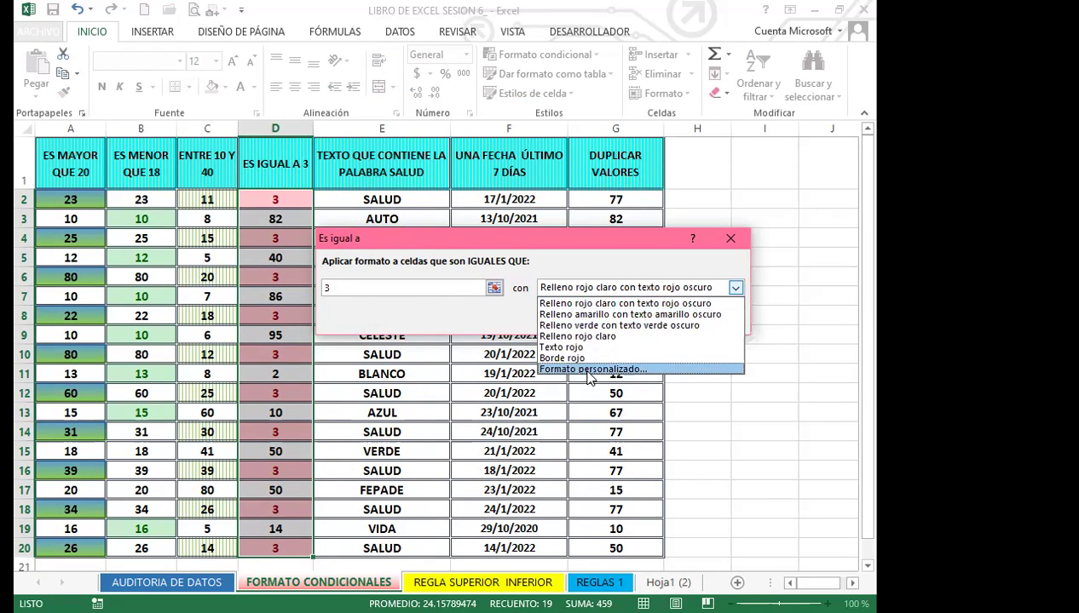
click(589, 370)
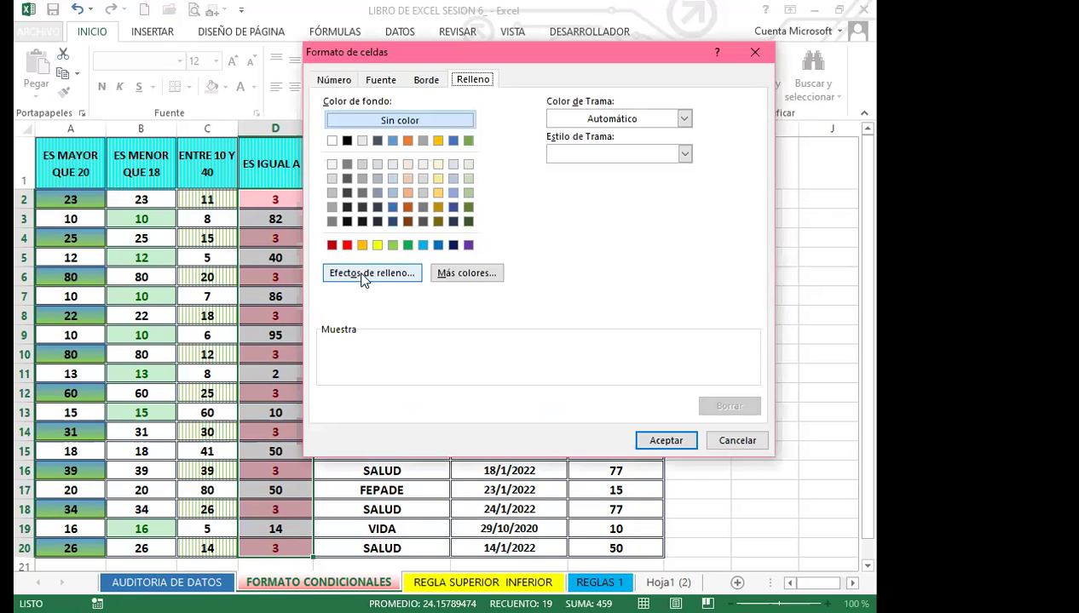
click(371, 273)
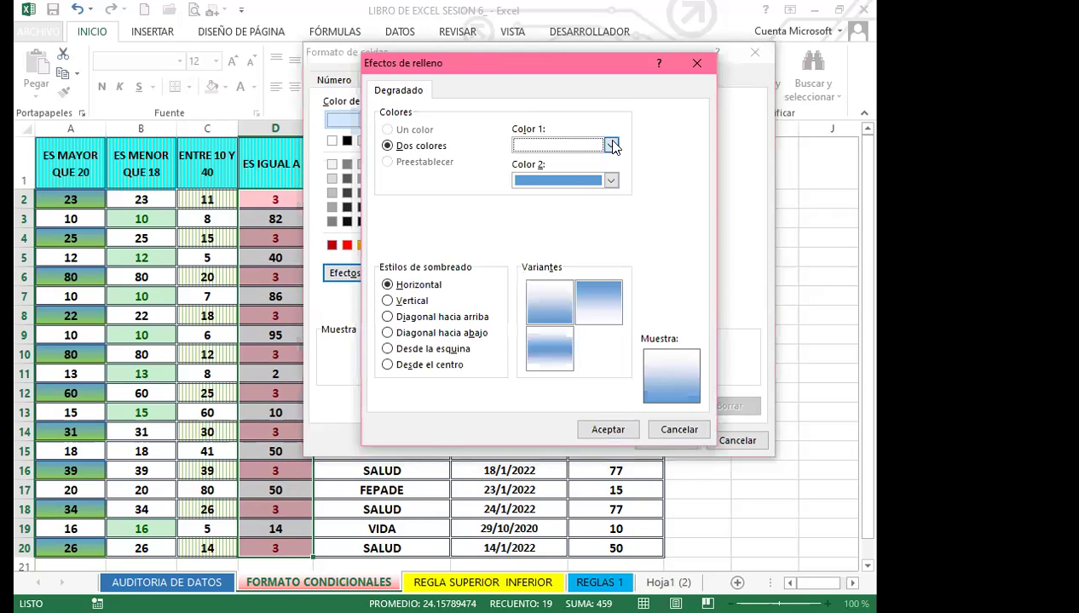
click(610, 145)
click(564, 274)
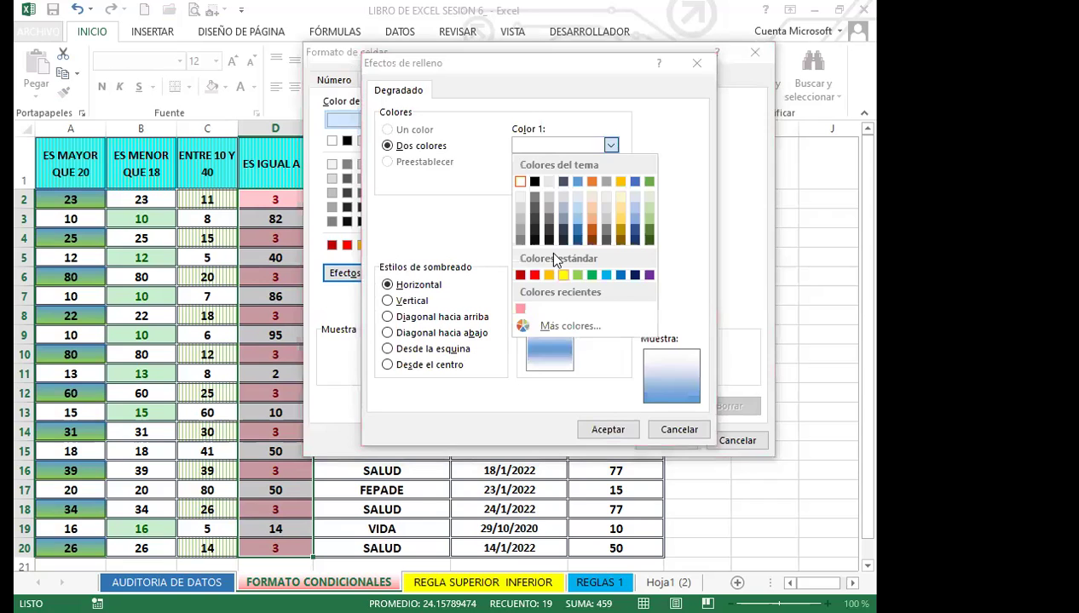
click(610, 181)
click(594, 270)
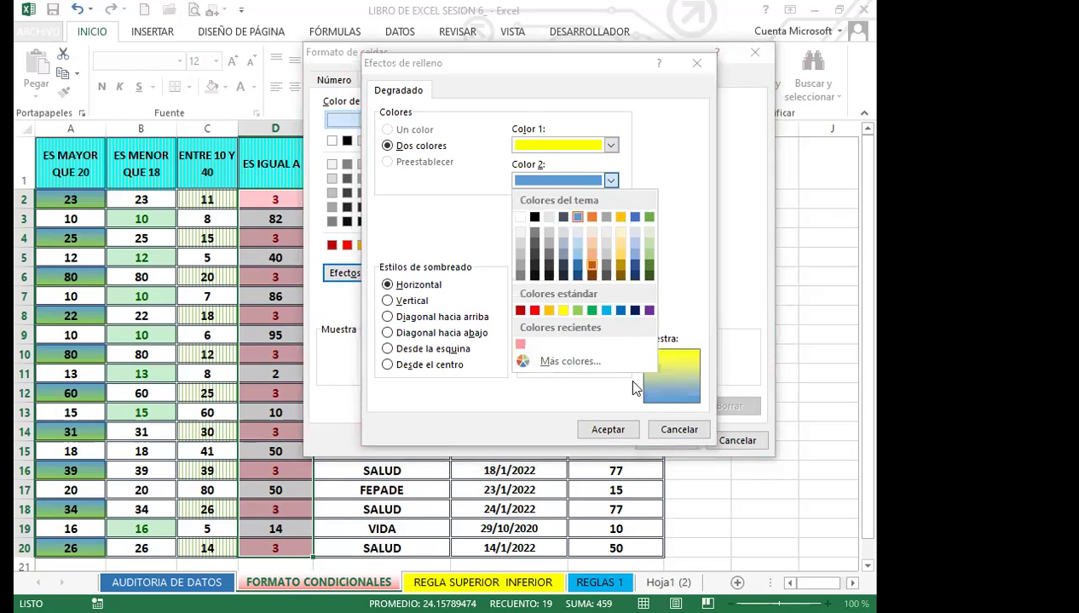
click(606, 430)
click(664, 440)
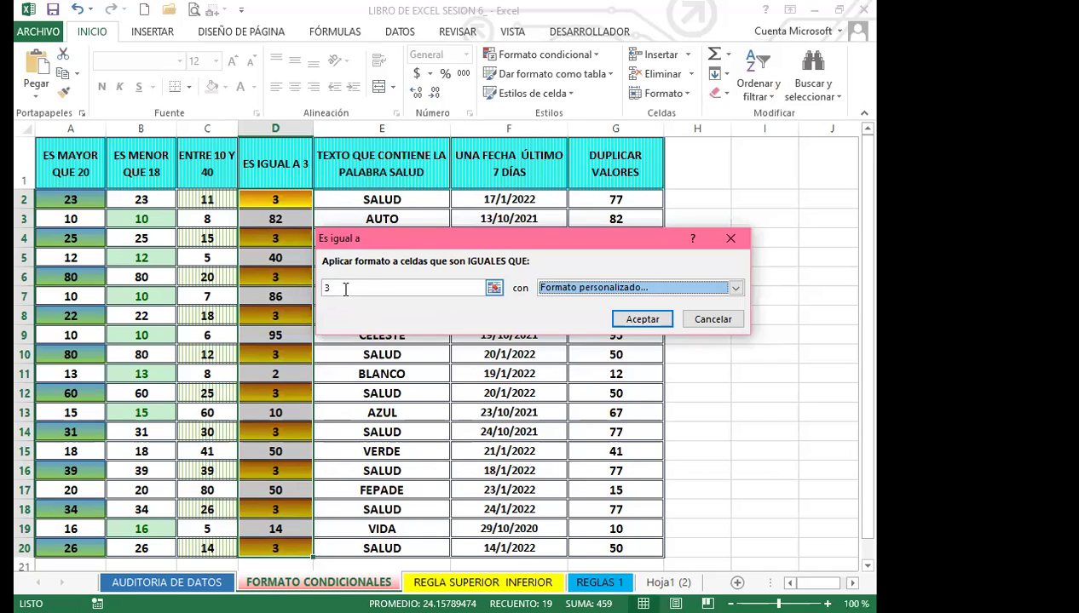
click(644, 319)
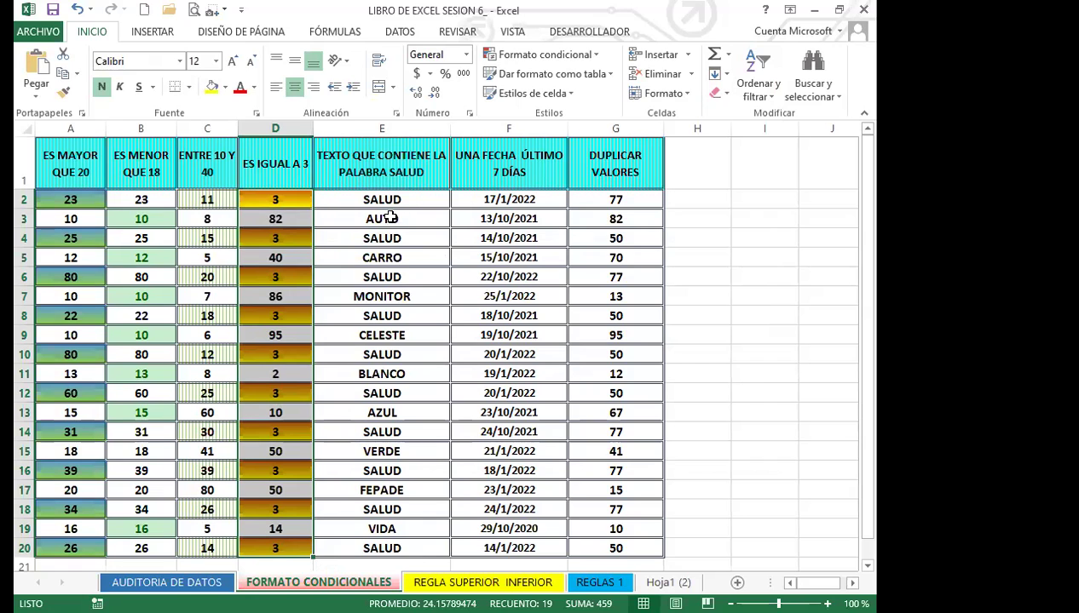
Start an Equal To highlight rule for cells E2:E20 with the text salud as the comparison value
click(426, 205)
drag(426, 213, 405, 499)
scroll(383, 375, up, 1)
click(592, 54)
mouse_move(605, 91)
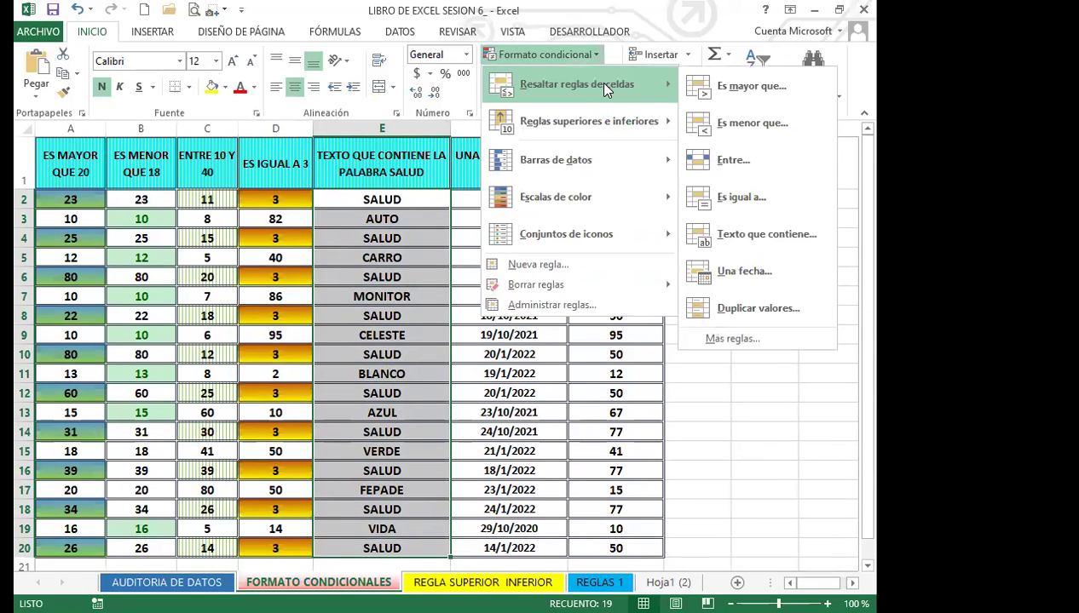
click(750, 198)
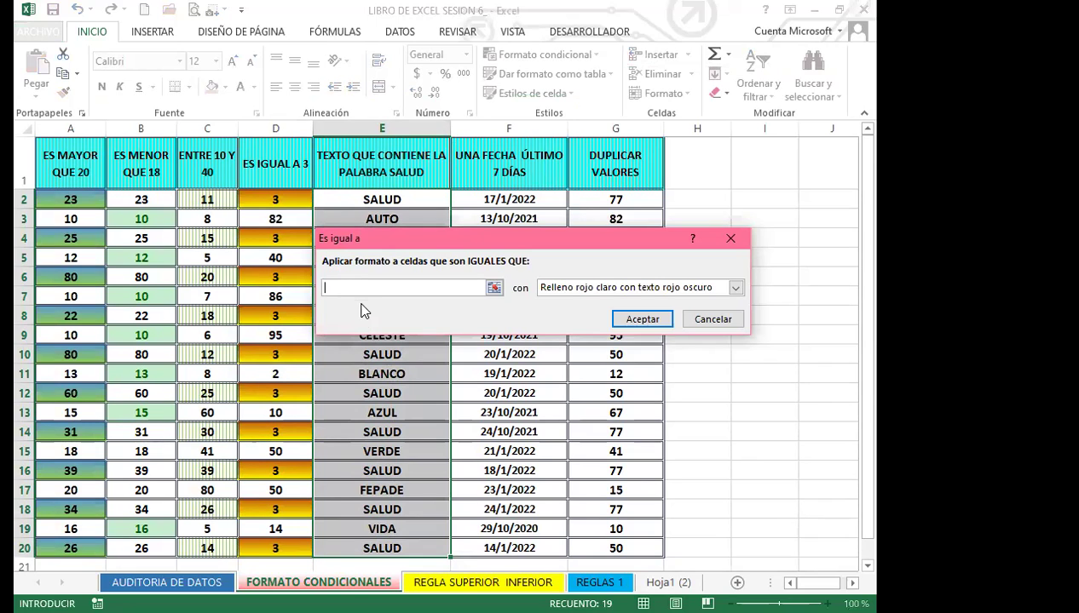
text(salud)
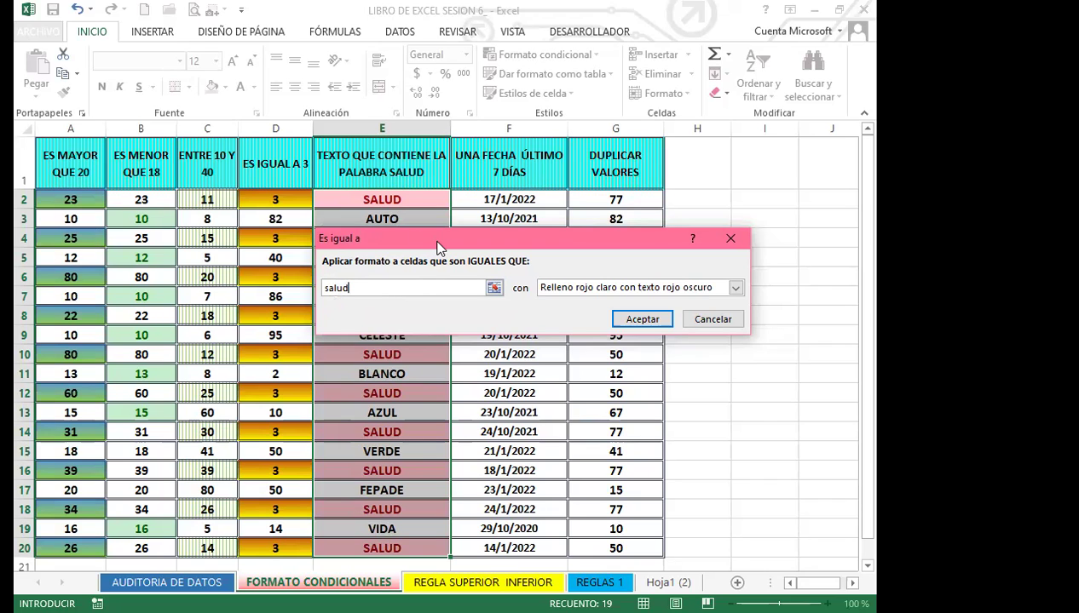
Format the matching cells in column E with yellow fill and dark yellow text, and apply the rule
click(735, 288)
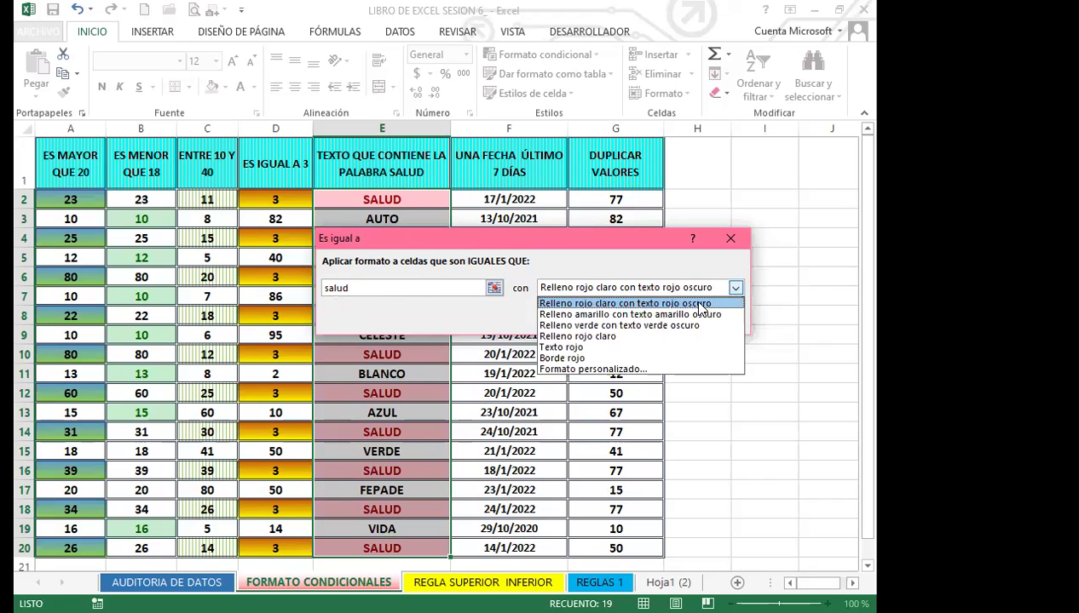
click(566, 336)
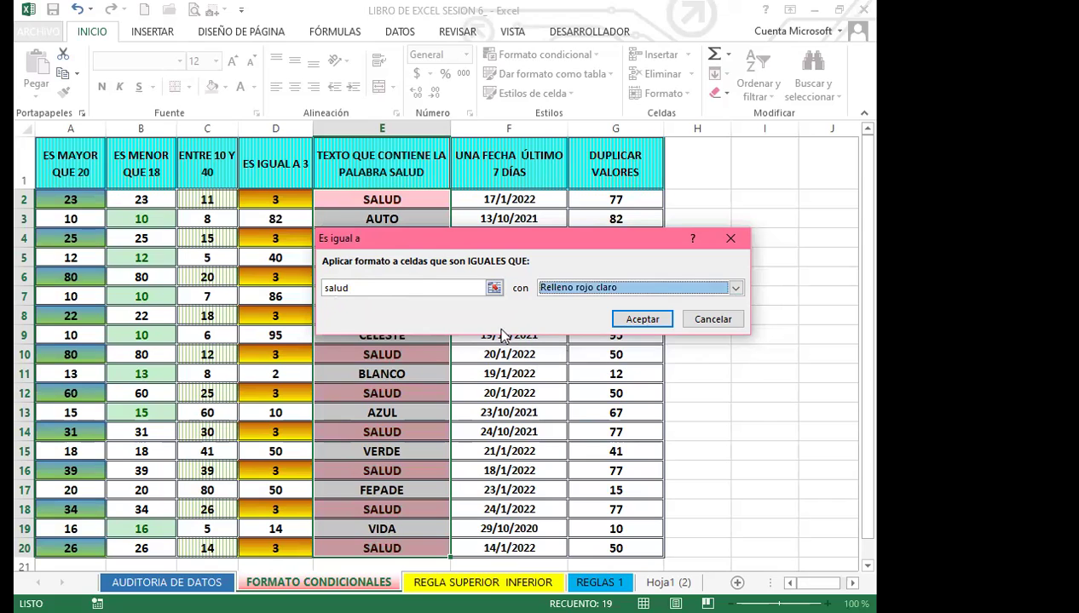
click(735, 288)
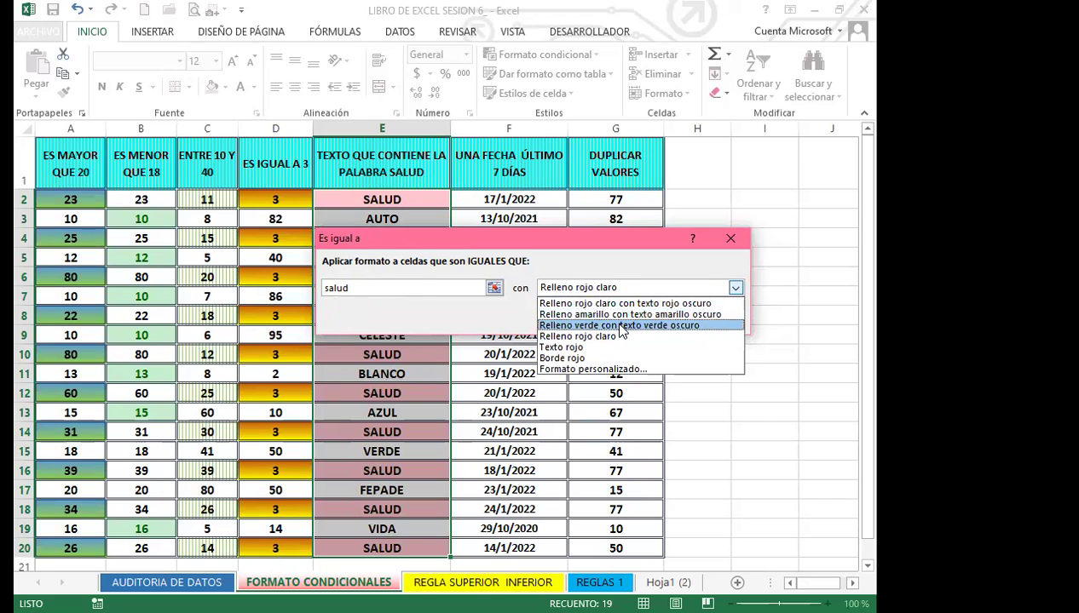
click(596, 315)
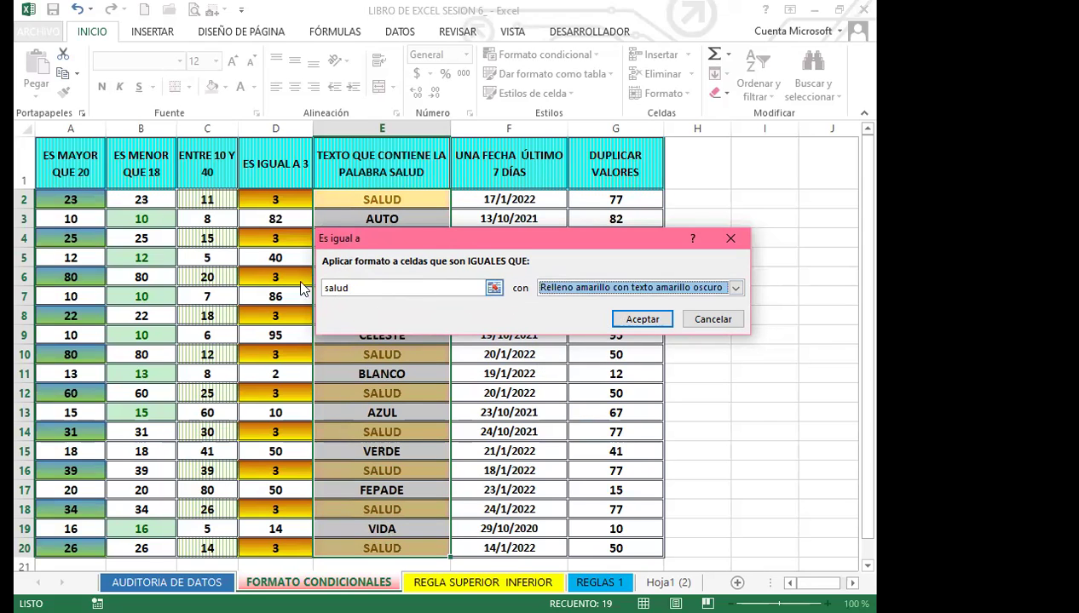
click(652, 318)
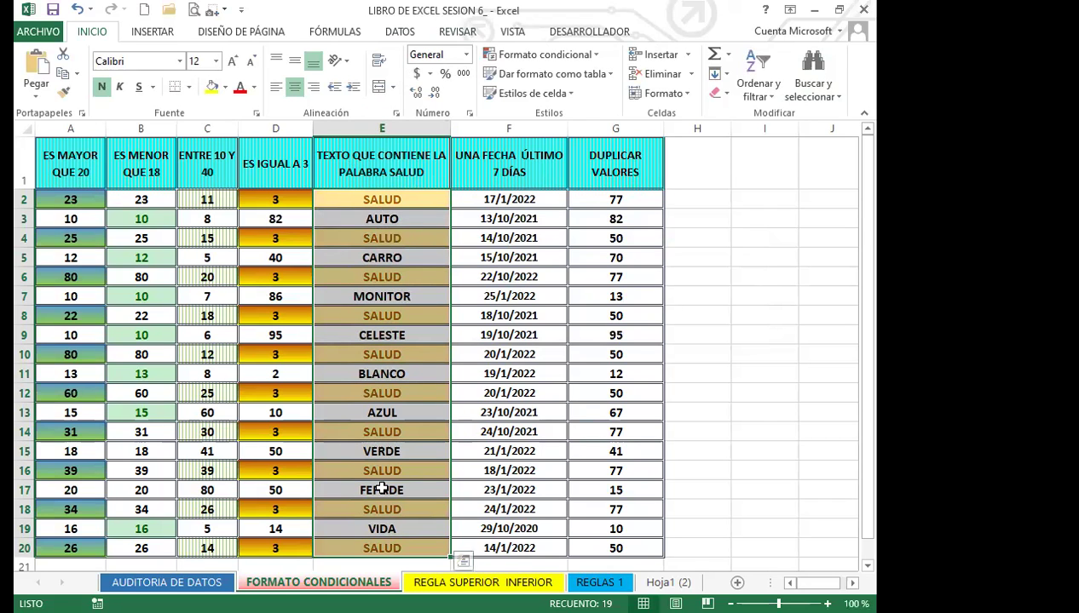
Add another Equal To rule to E2:E20 that references cell E2, using light red fill with dark red text
scroll(397, 509, down, 1)
scroll(397, 509, down, 2)
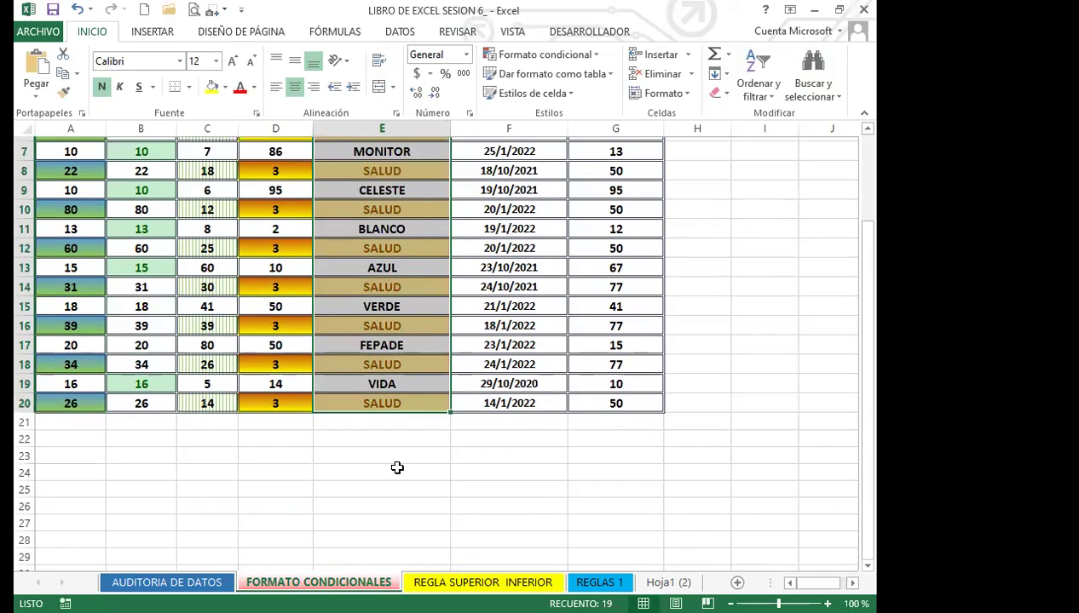
scroll(397, 467, up, 3)
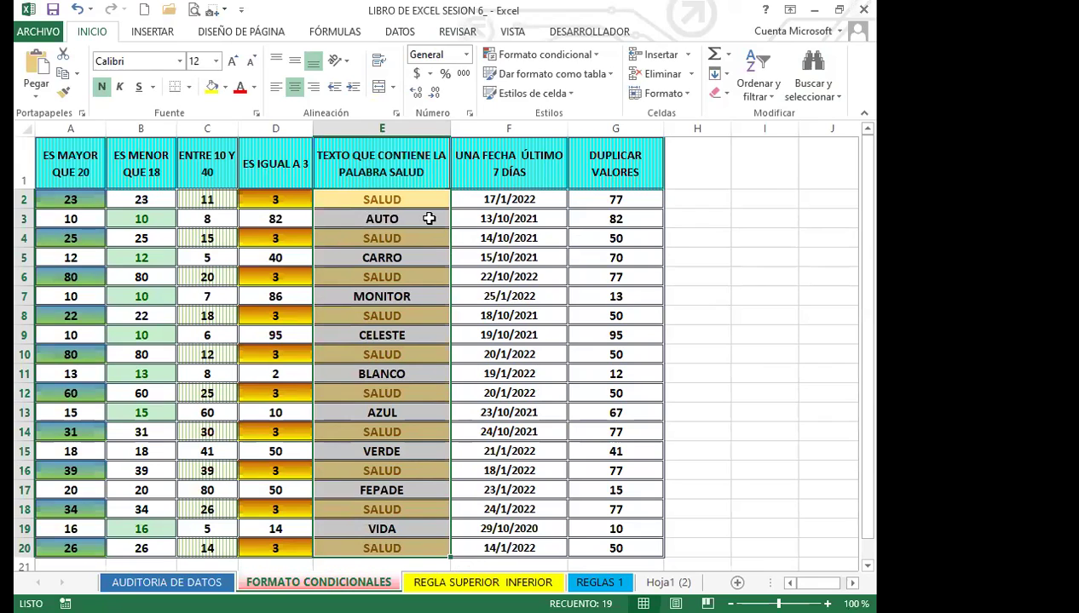
click(600, 59)
mouse_move(604, 86)
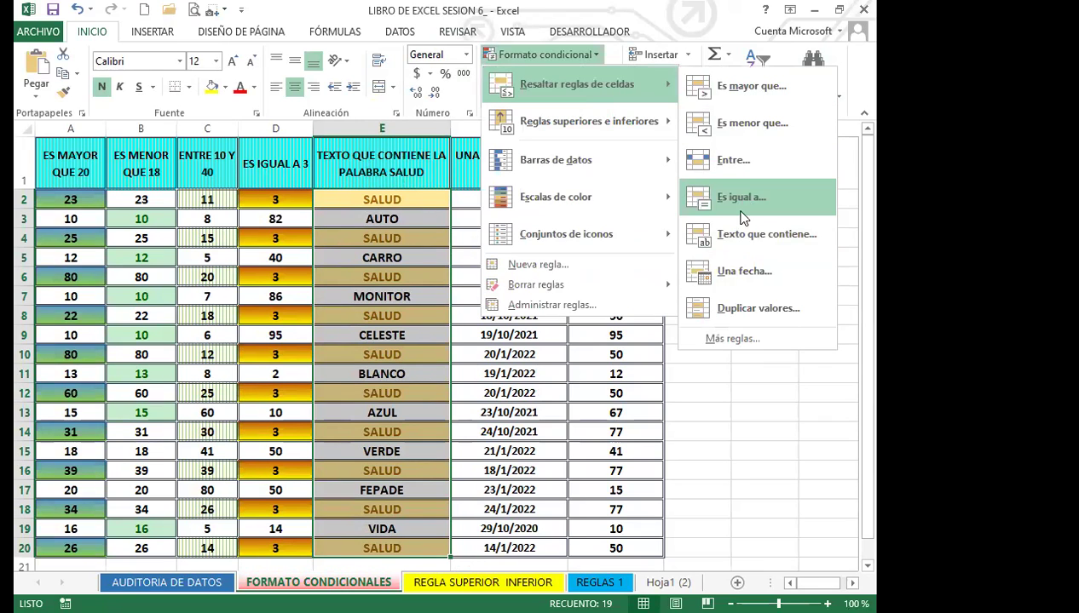
click(725, 197)
click(402, 199)
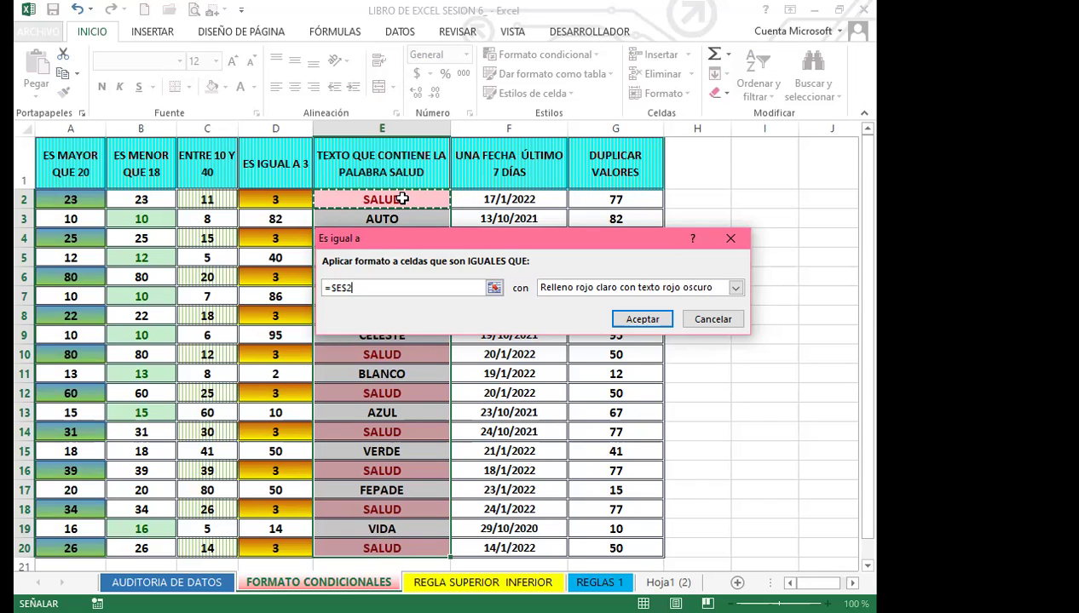
click(735, 288)
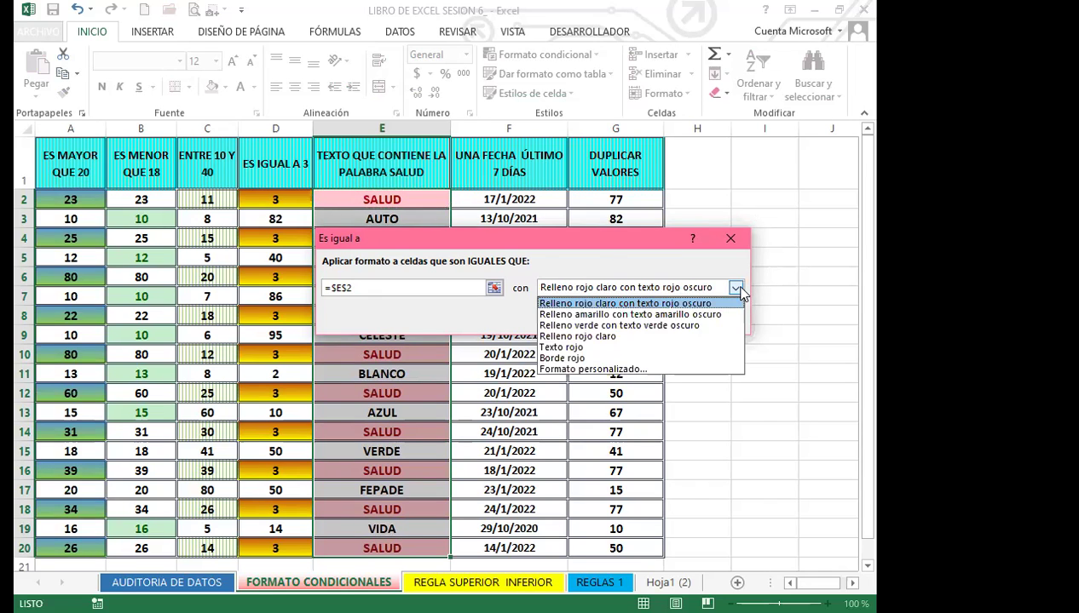
click(597, 241)
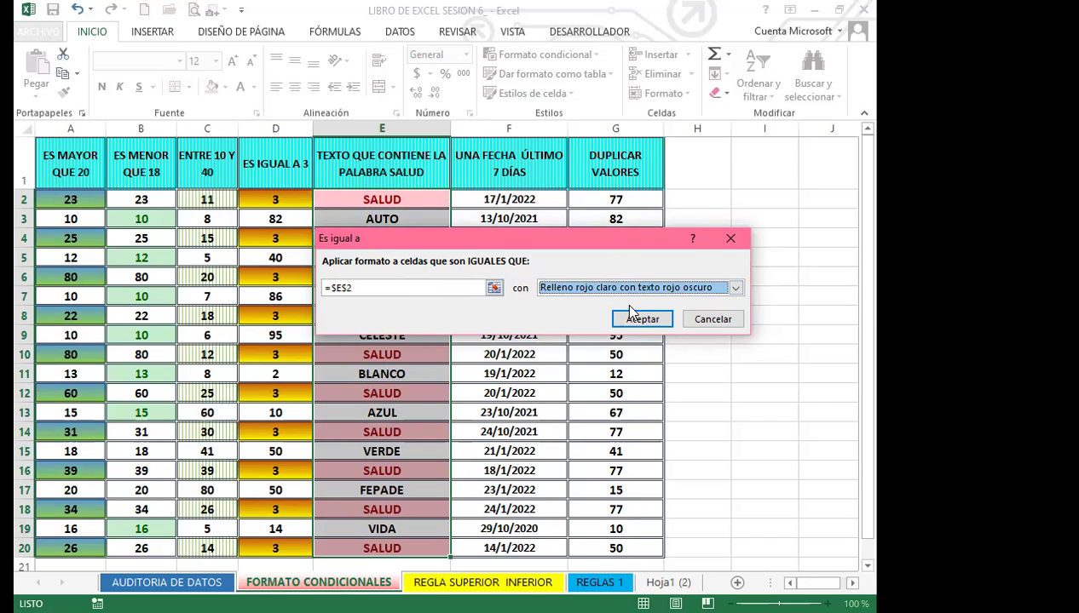
click(639, 321)
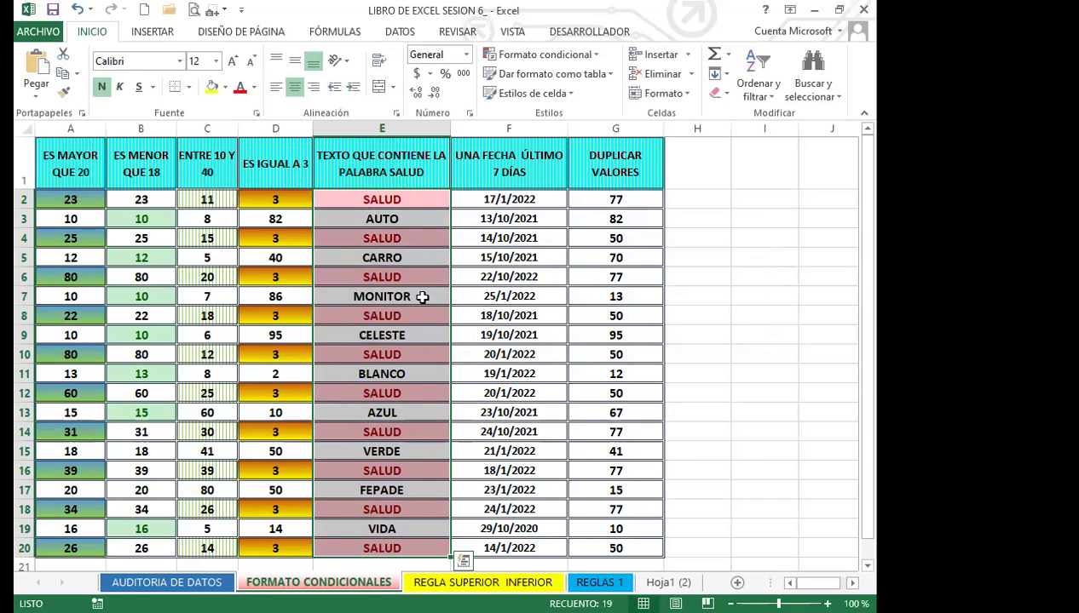
Replace the text in cell E6 with carro to test the column E rule
scroll(422, 435, down, 2)
scroll(421, 433, up, 2)
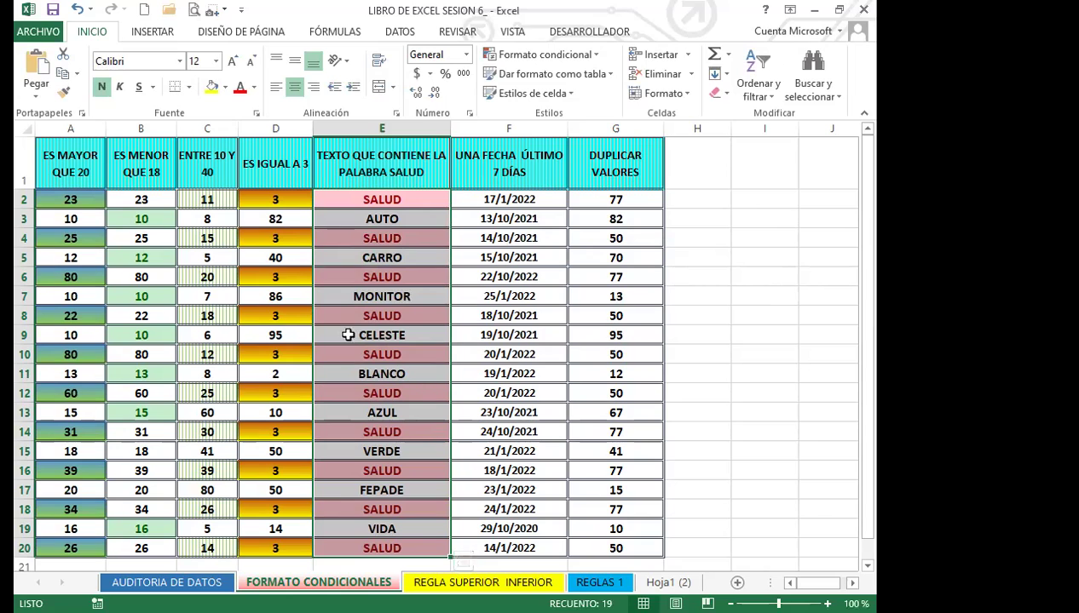
click(429, 278)
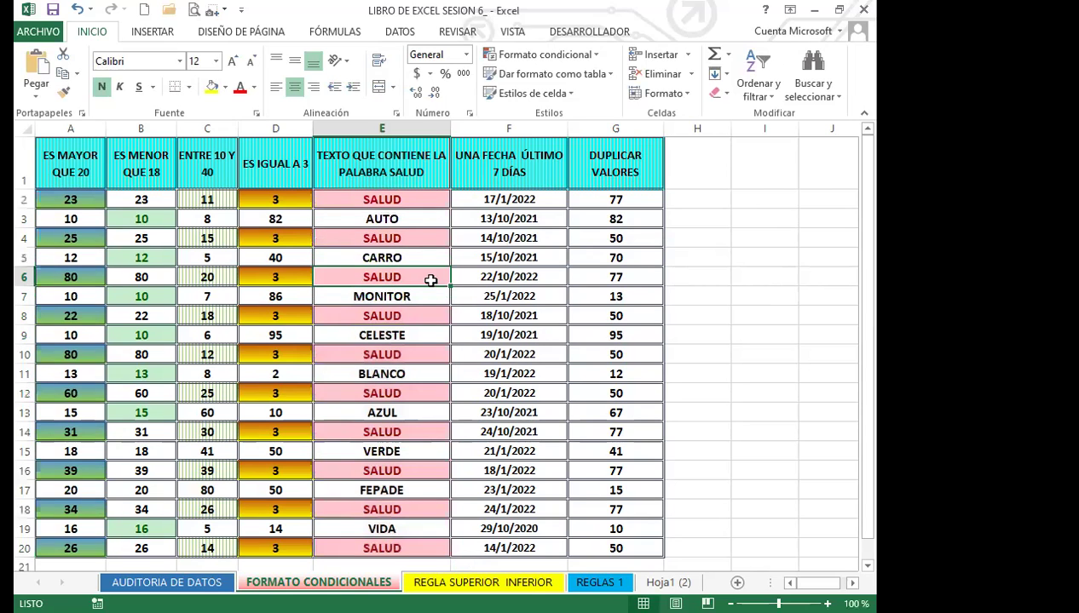
text(carro)
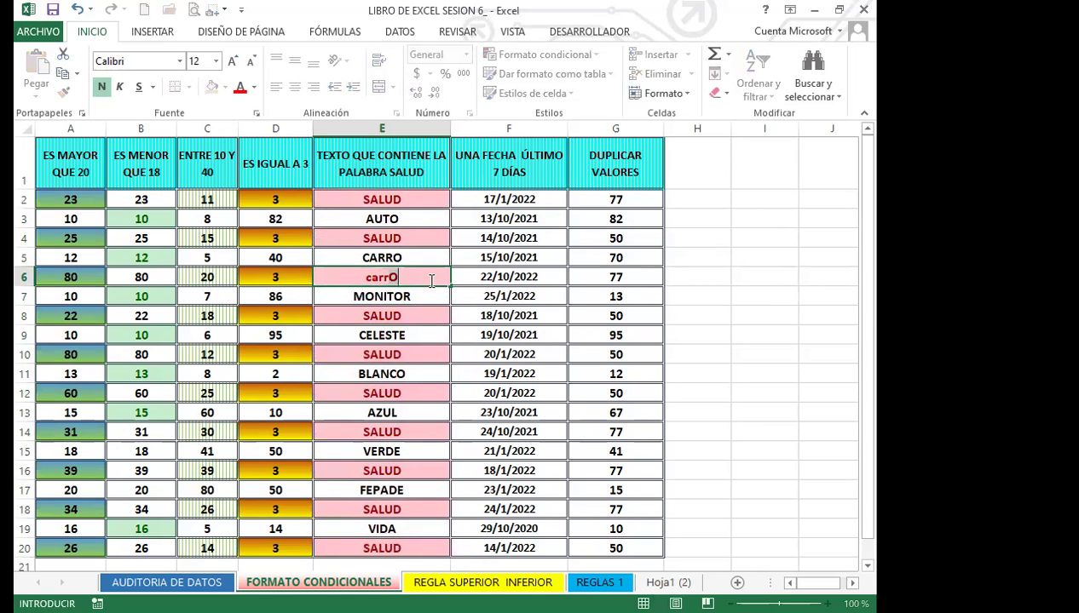
key(Return)
key(BackSpace)
text(})
key(BackSpace)
click(409, 317)
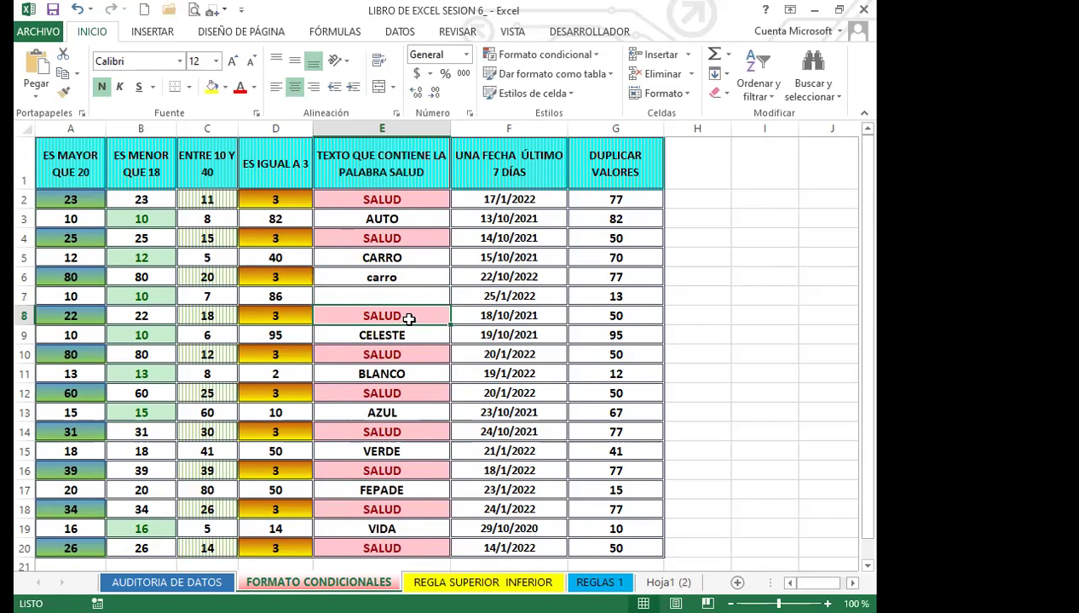
key(ctrl+z)
Enter CARRO in capital letters in cell E6
click(412, 277)
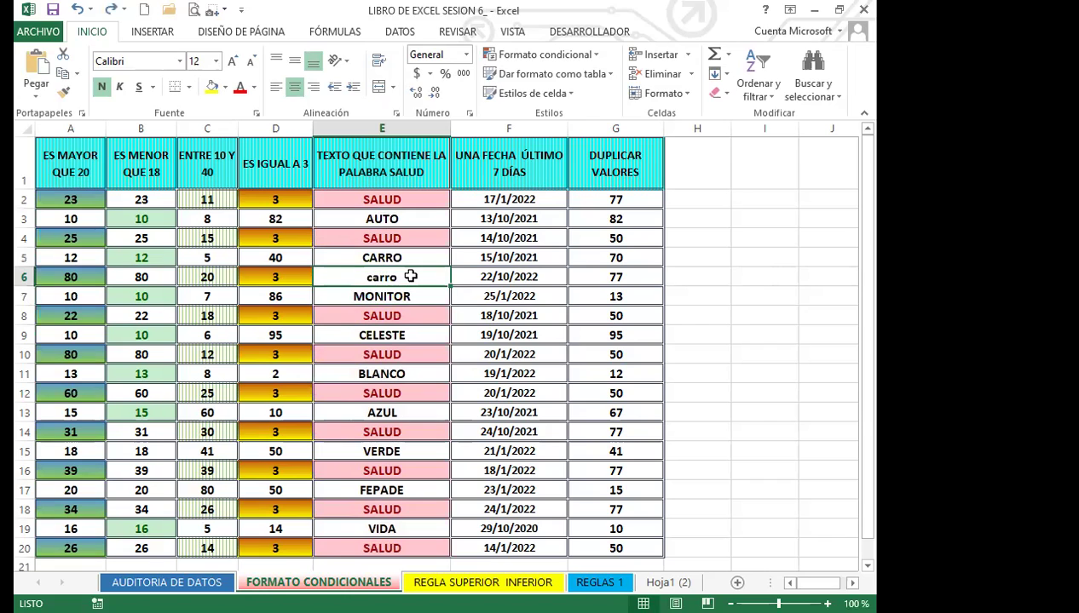
text(CARRO)
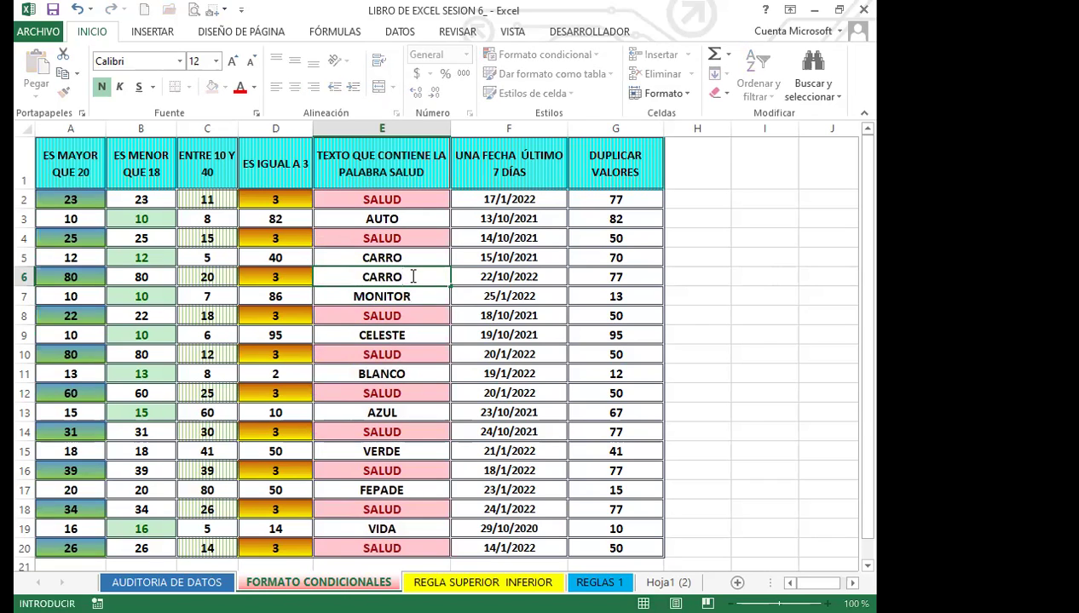
key(Return)
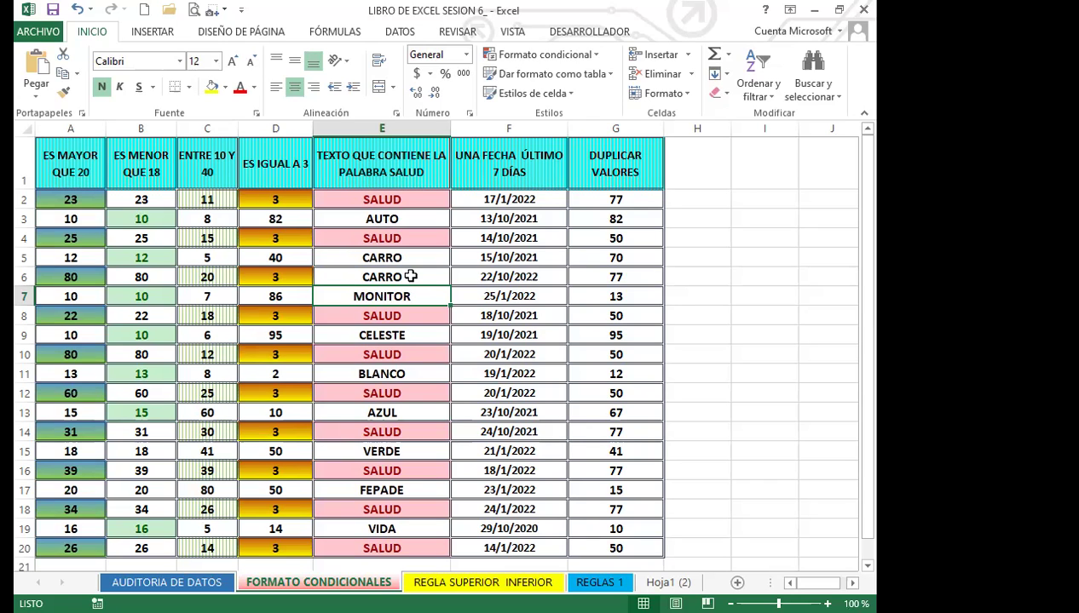
click(409, 257)
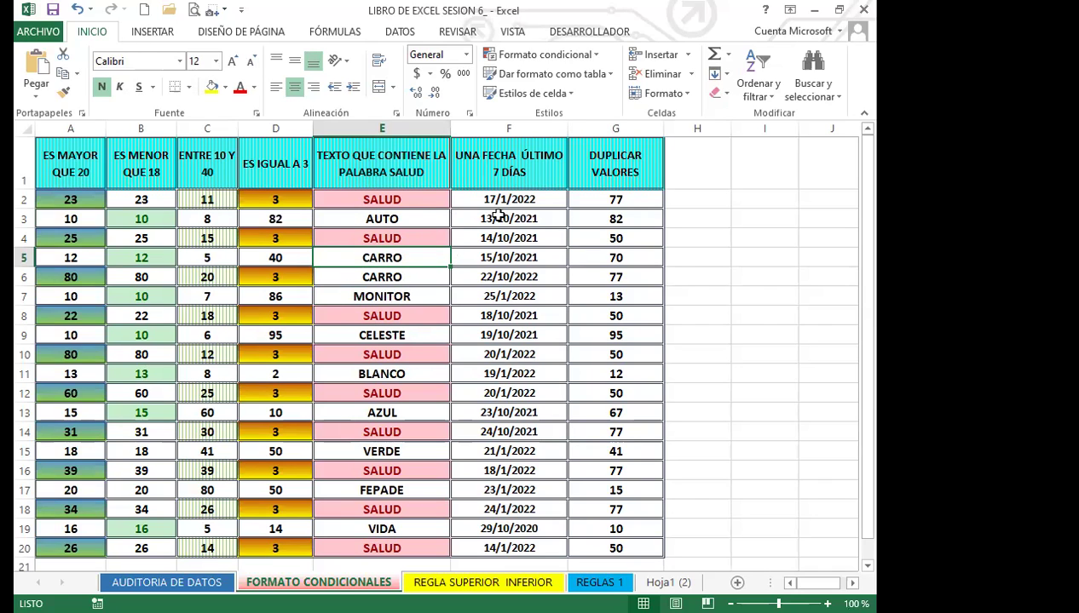
Start a date-based highlight rule (Una fecha) for the dates in F2:F20
click(554, 201)
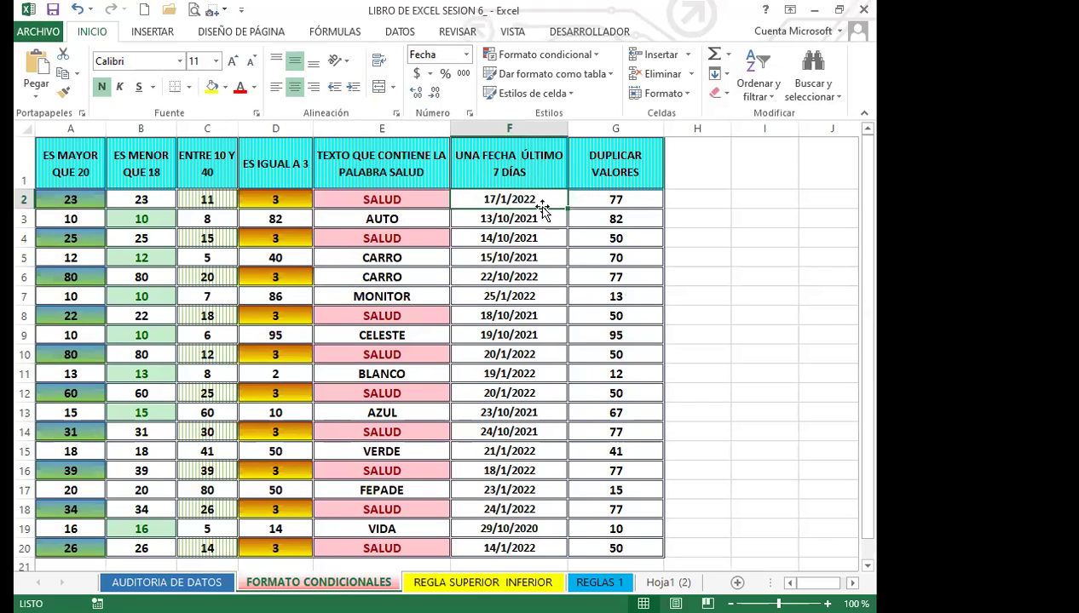
drag(547, 200, 516, 493)
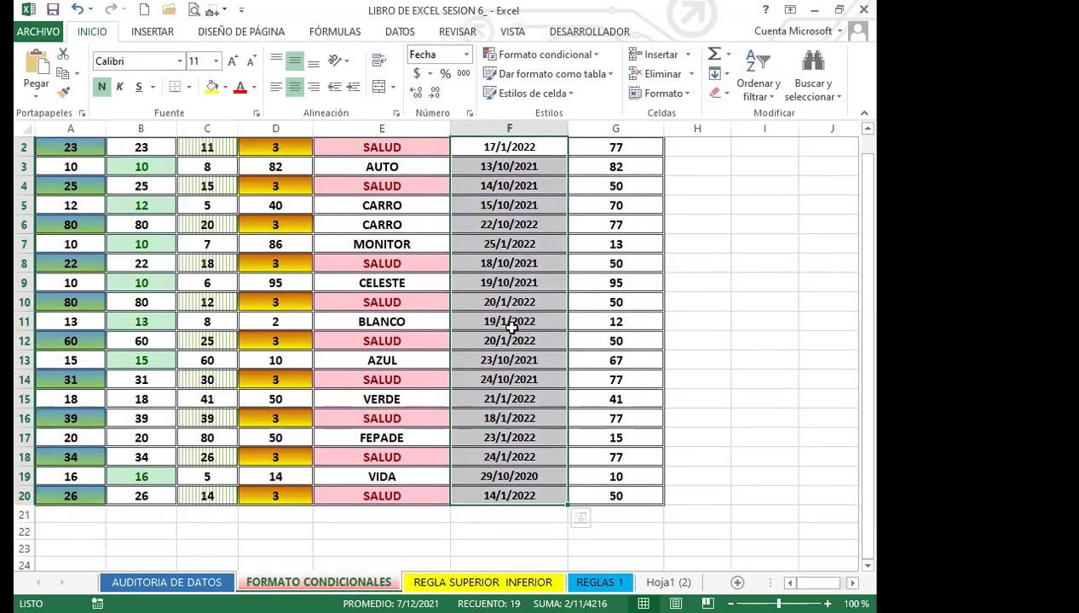
scroll(511, 322, up, 1)
click(595, 56)
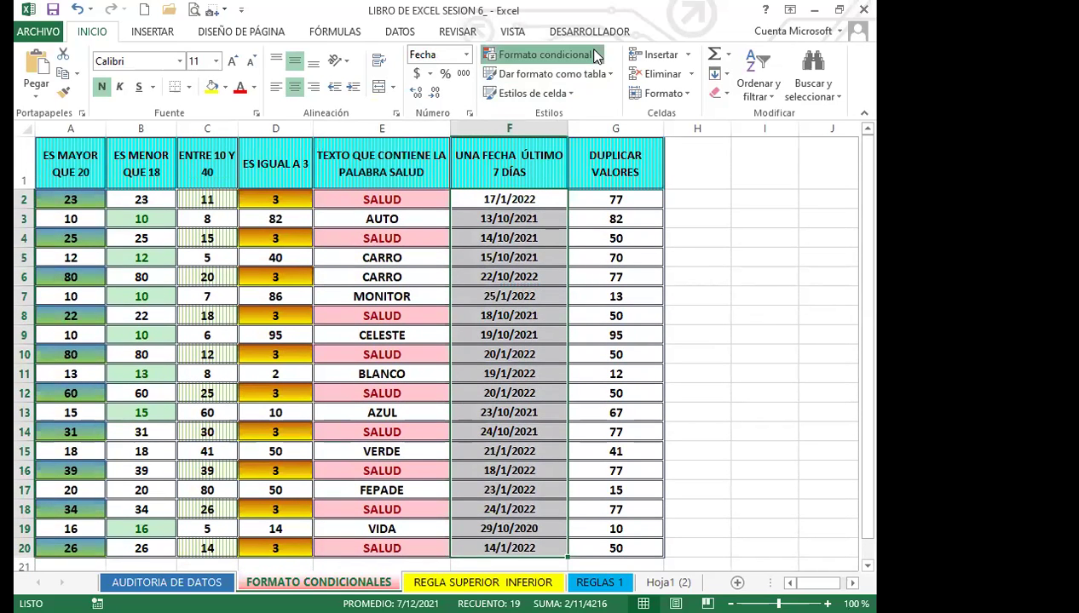
mouse_move(592, 78)
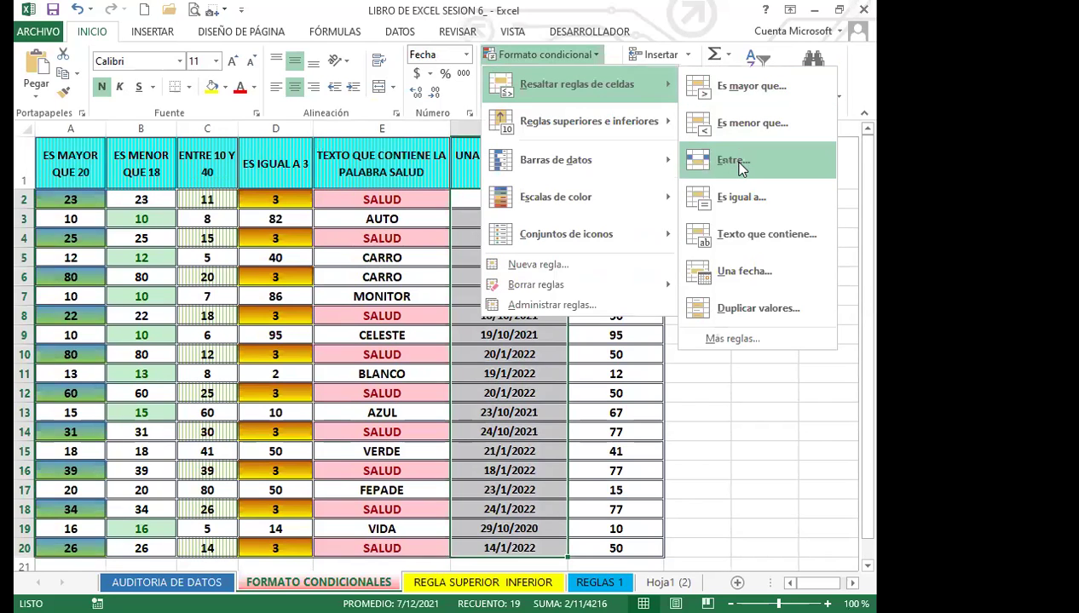
click(758, 281)
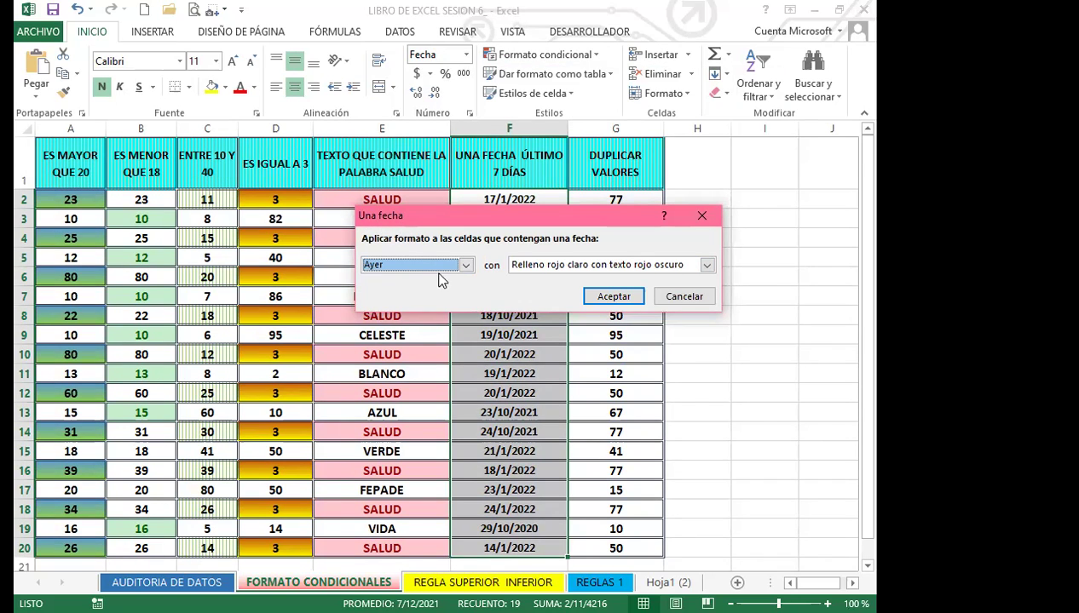
Try the periods En los últimos 7 días and Esta semana for the date rule
click(467, 266)
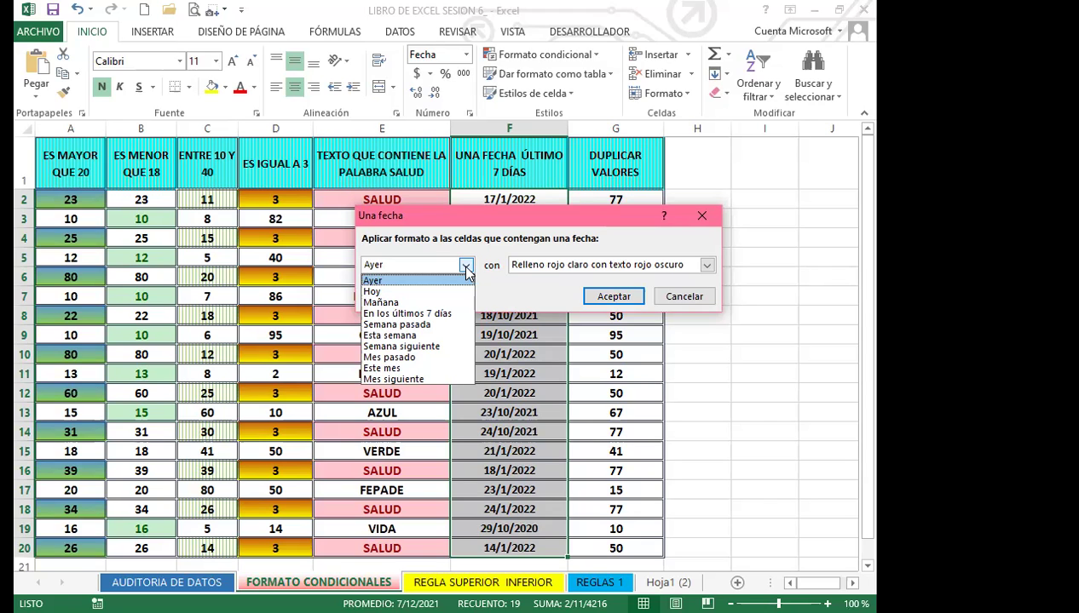
click(442, 314)
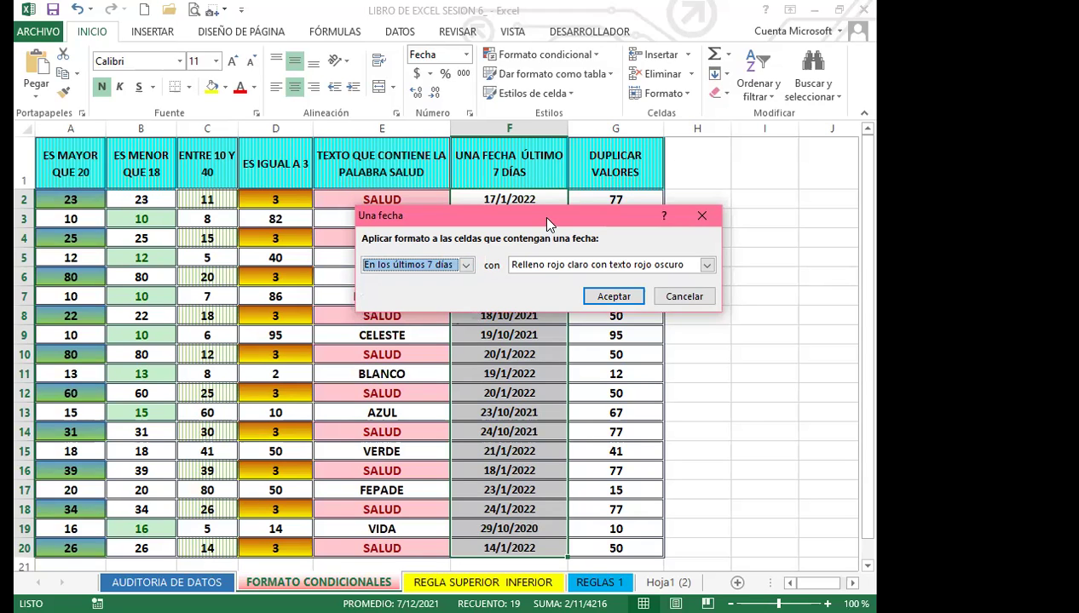
drag(548, 221, 306, 103)
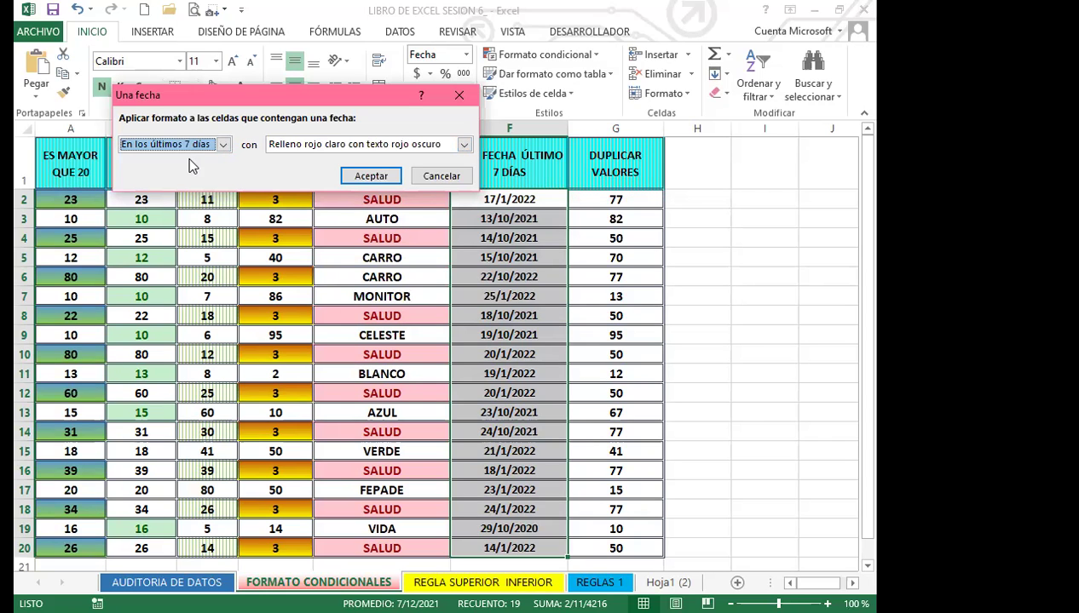
key(Down)
key(Down)
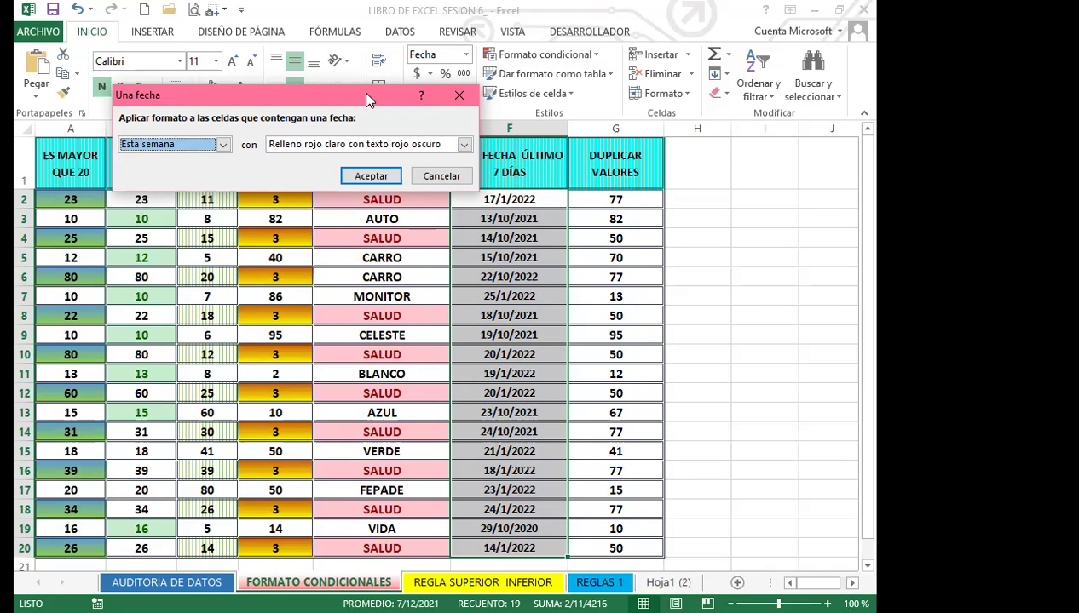
drag(367, 99, 383, 92)
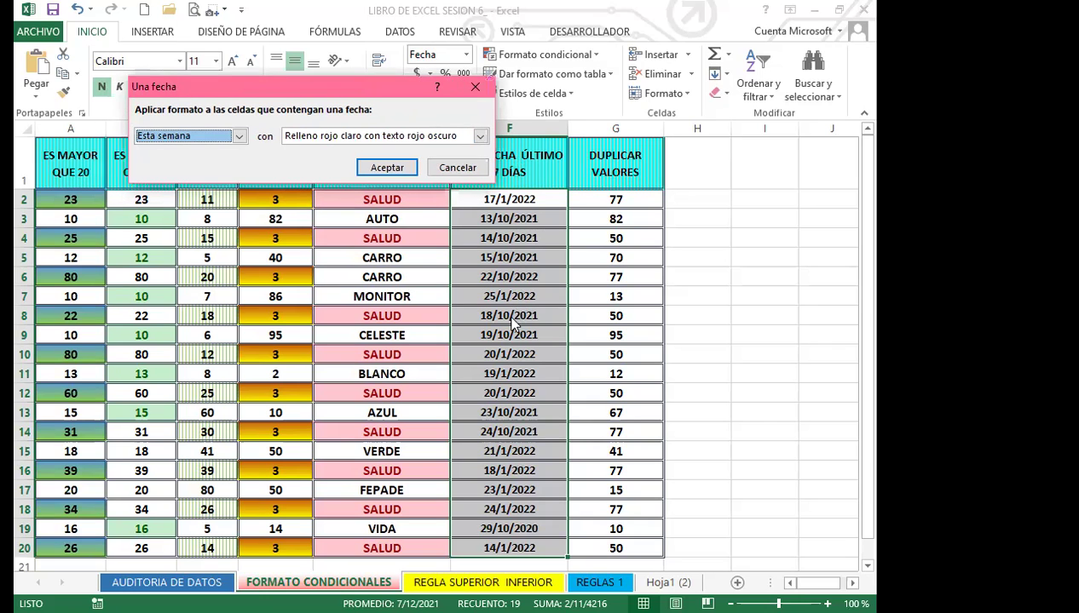
click(241, 136)
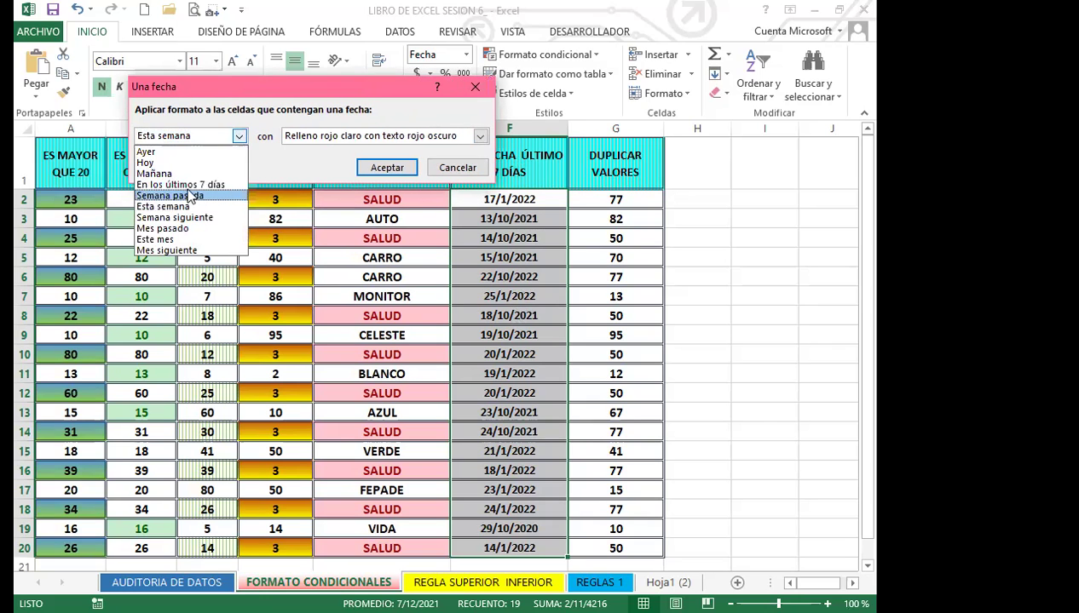
click(189, 184)
key(Down)
key(Down)
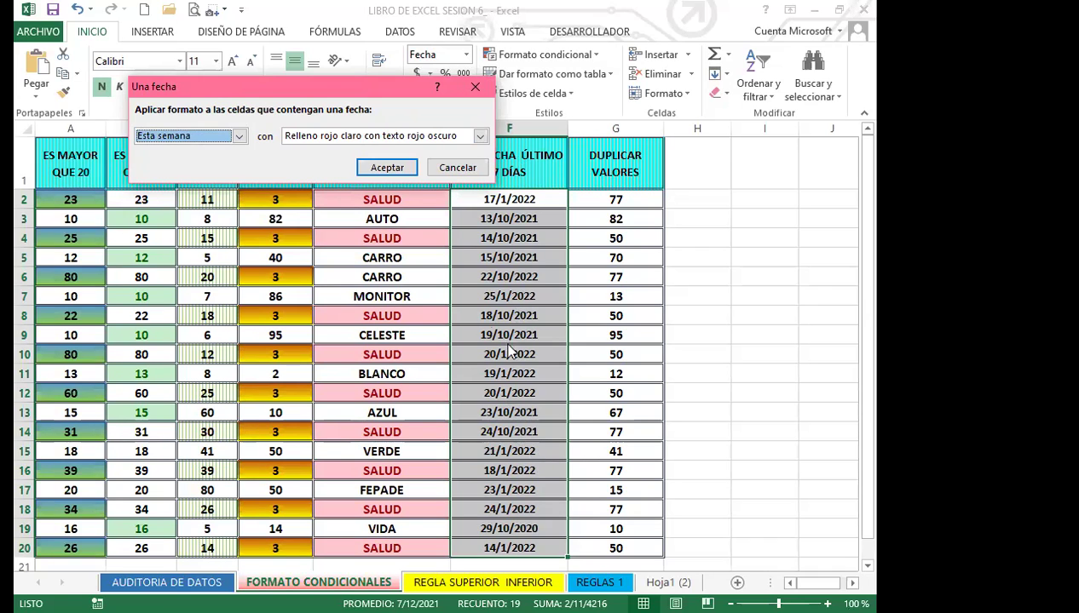
Try the periods Ayer, Este mes, Mes pasado and Mes siguiente for the date rule
click(240, 136)
key(Up)
key(Up)
key(Up)
key(Up)
key(Up)
key(Return)
click(240, 137)
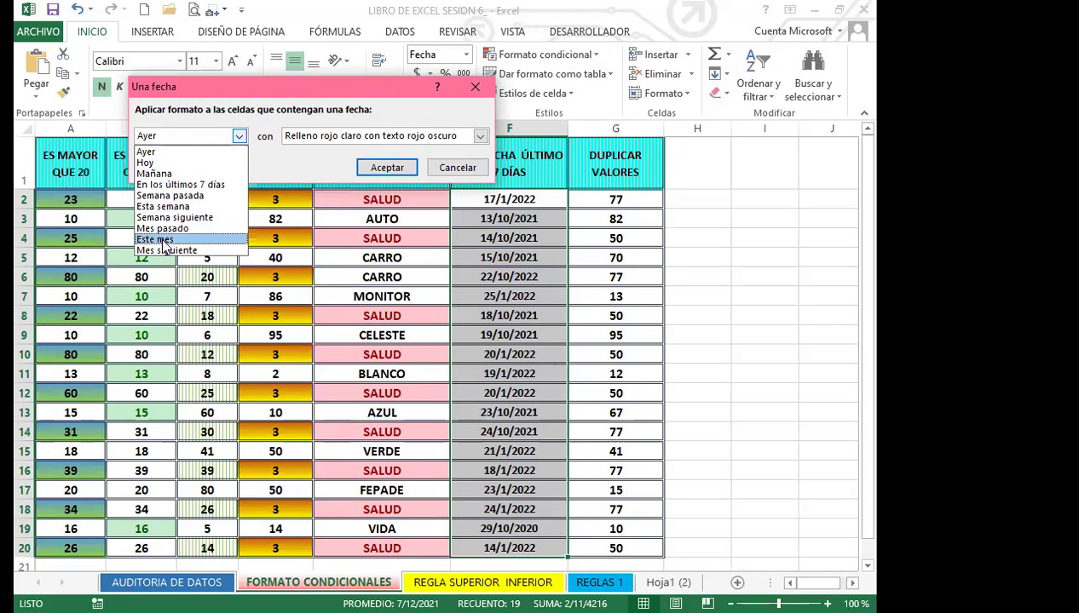
click(167, 238)
click(239, 136)
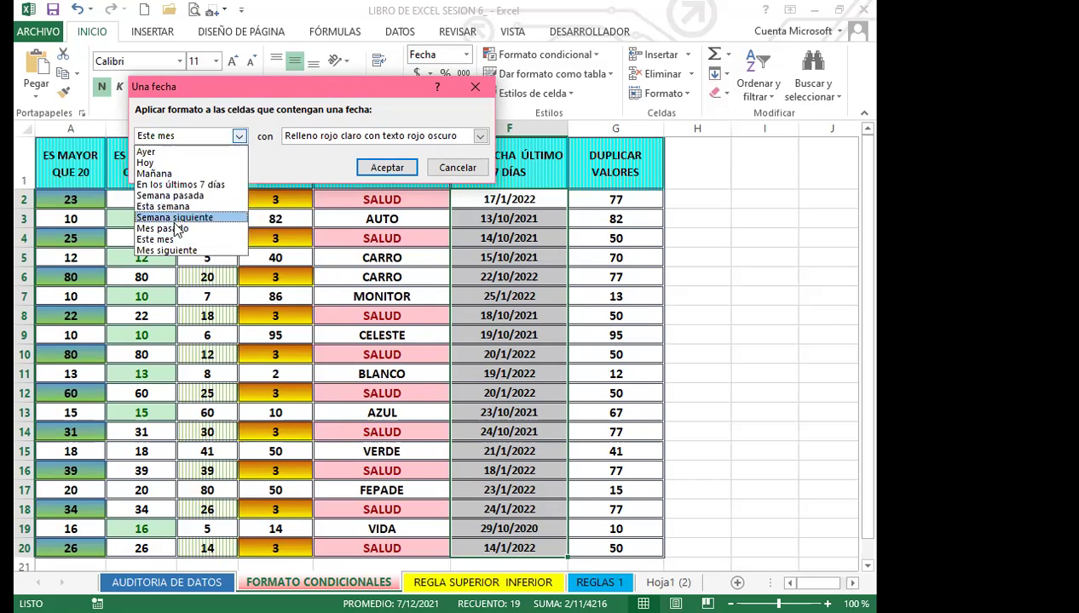
click(170, 229)
click(240, 137)
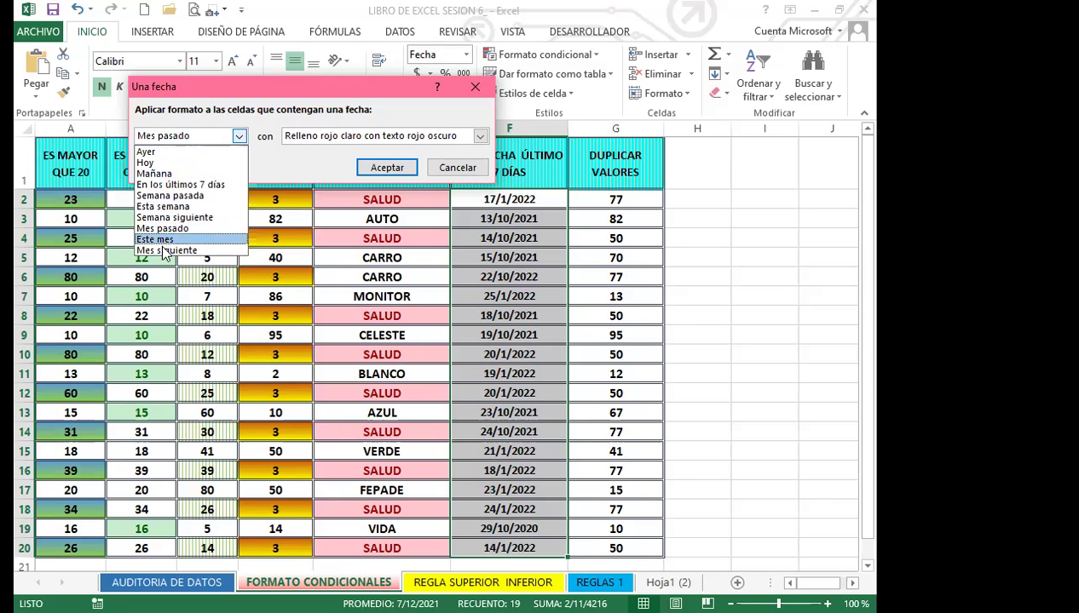
click(166, 250)
Try the periods En los últimos 7 días, Esta semana, Semana siguiente and Mes pasado for the date rule
click(239, 136)
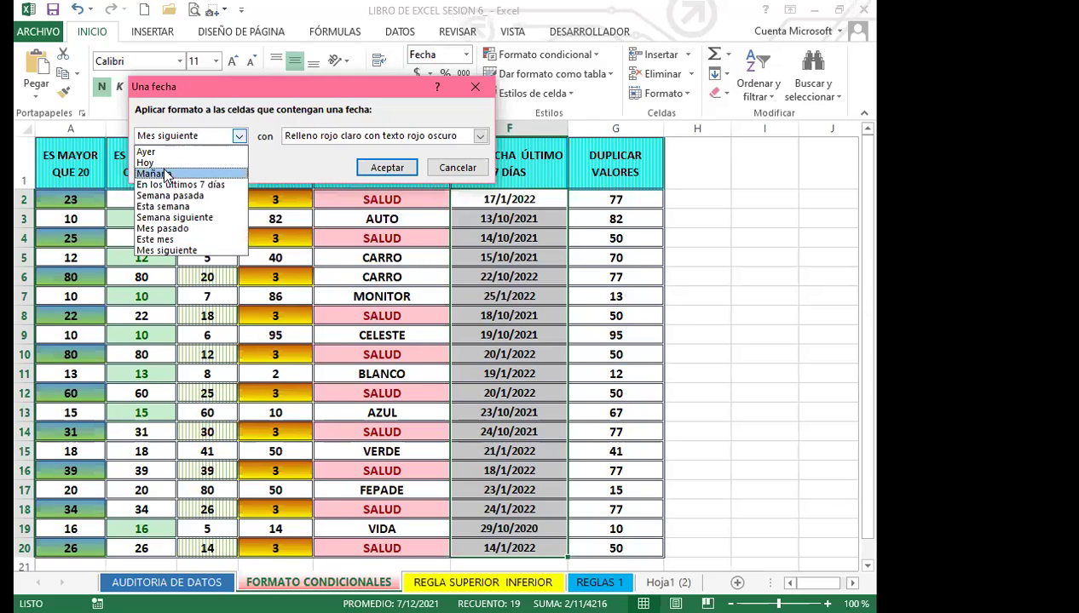
click(174, 158)
click(240, 136)
click(179, 181)
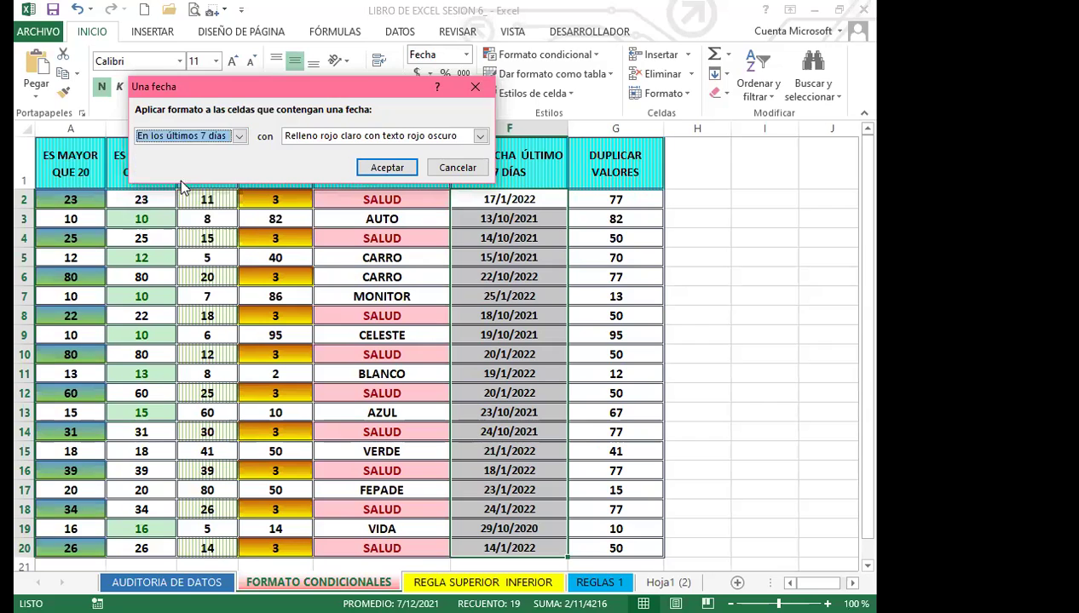
click(239, 137)
click(184, 206)
click(240, 137)
click(174, 218)
click(240, 137)
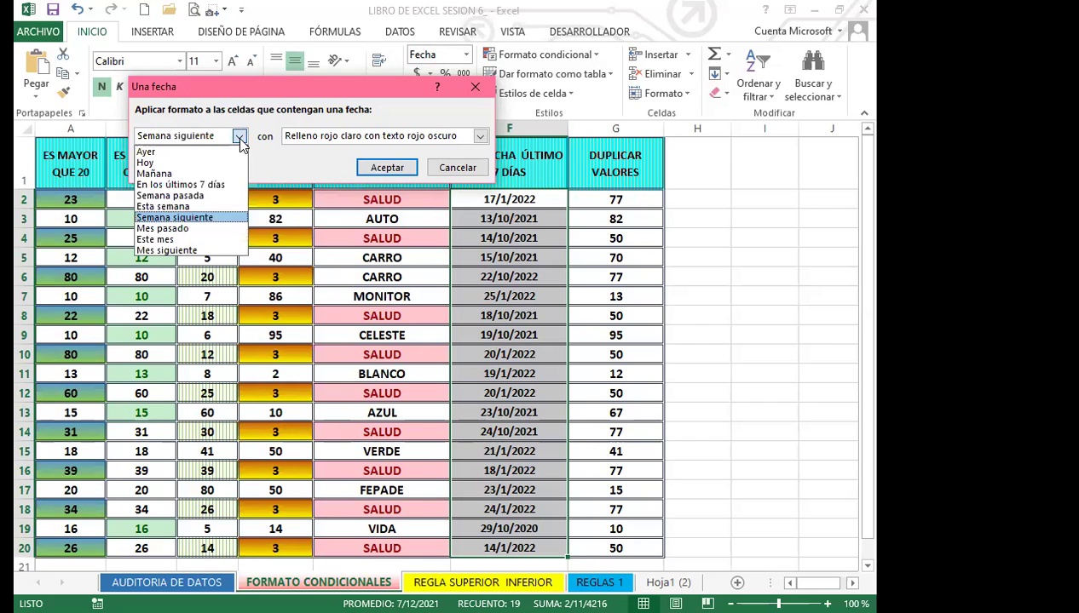
click(182, 229)
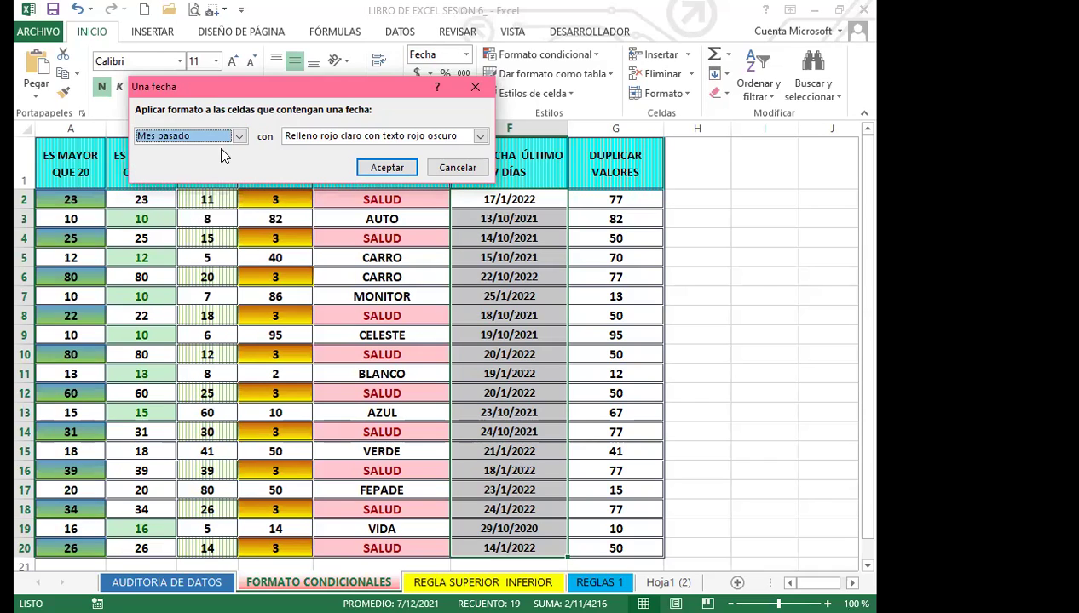
Set the date rule's period to Mes siguiente and apply it with light red fill and dark red text
key(Down)
key(Down)
click(383, 168)
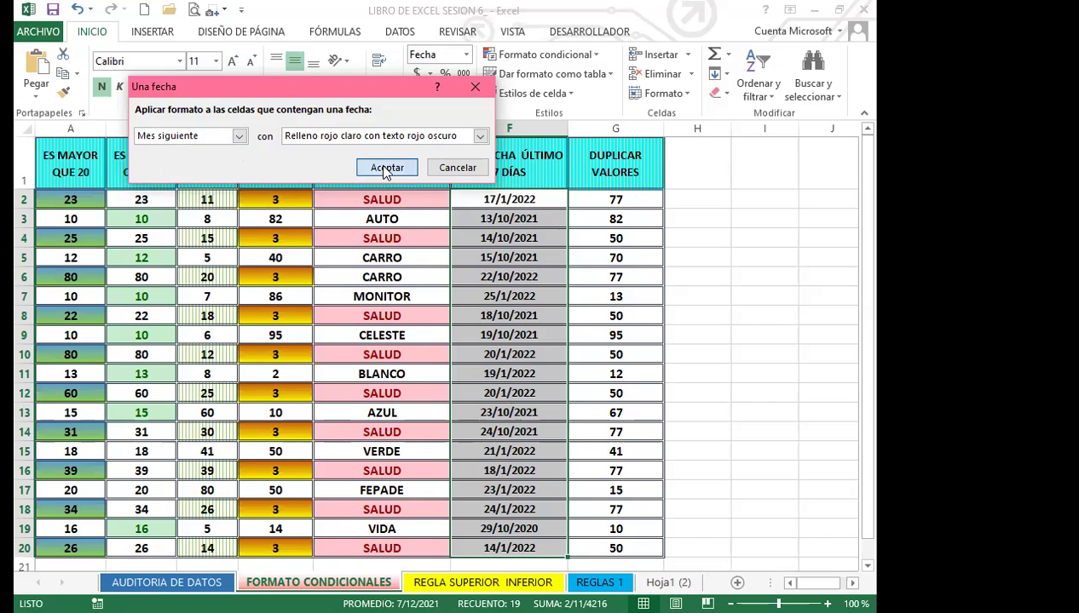
Change the date in cell F10 to 27/2/2022
click(552, 219)
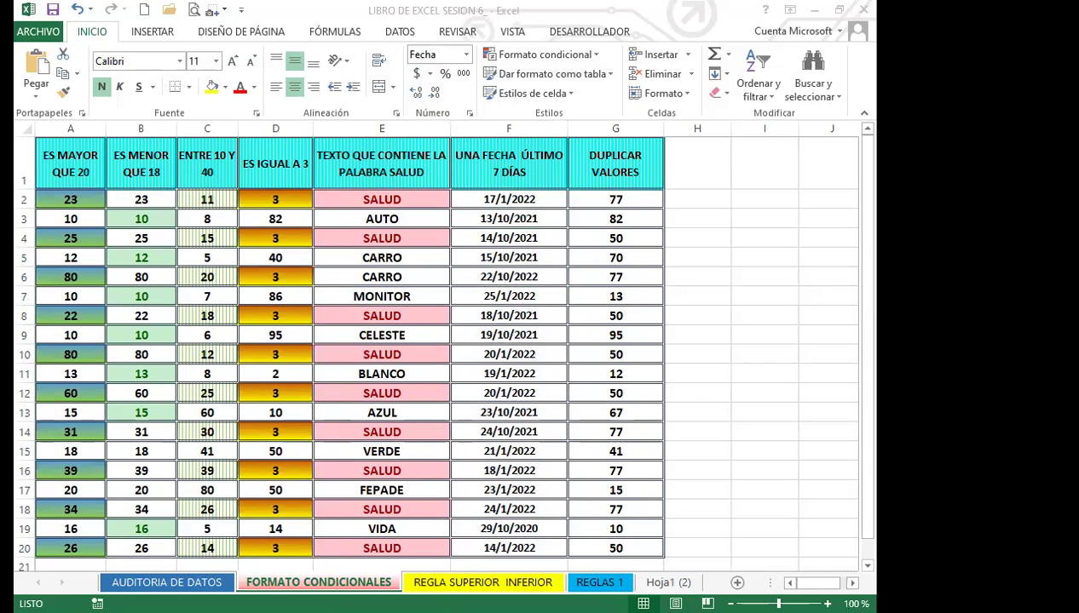
click(504, 354)
text(21/2)
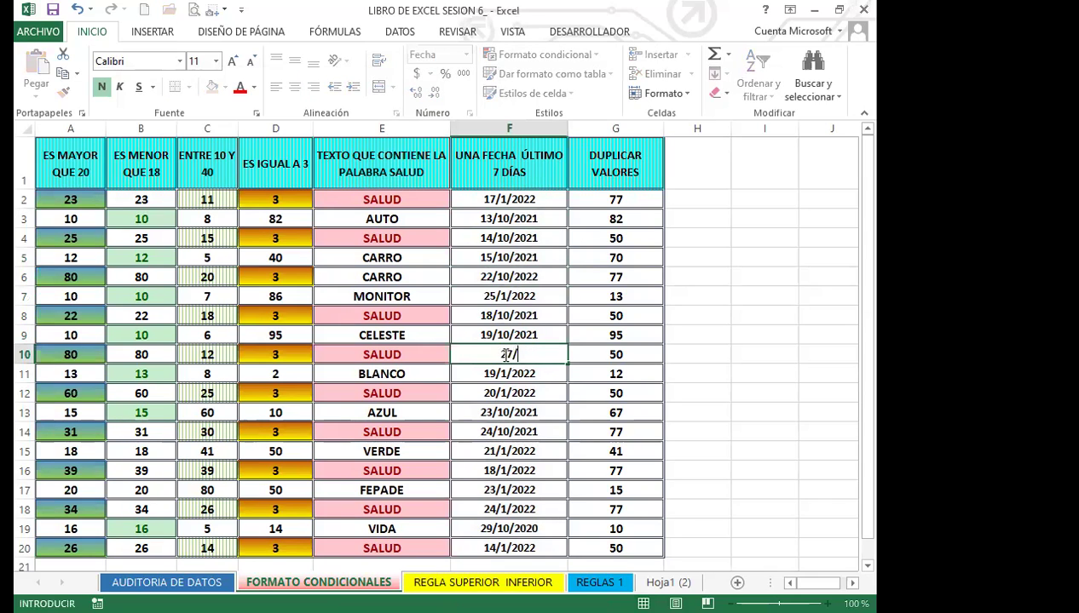
text(/2022)
key(Return)
Change the date in cell F15 to 26/2/2022
click(530, 451)
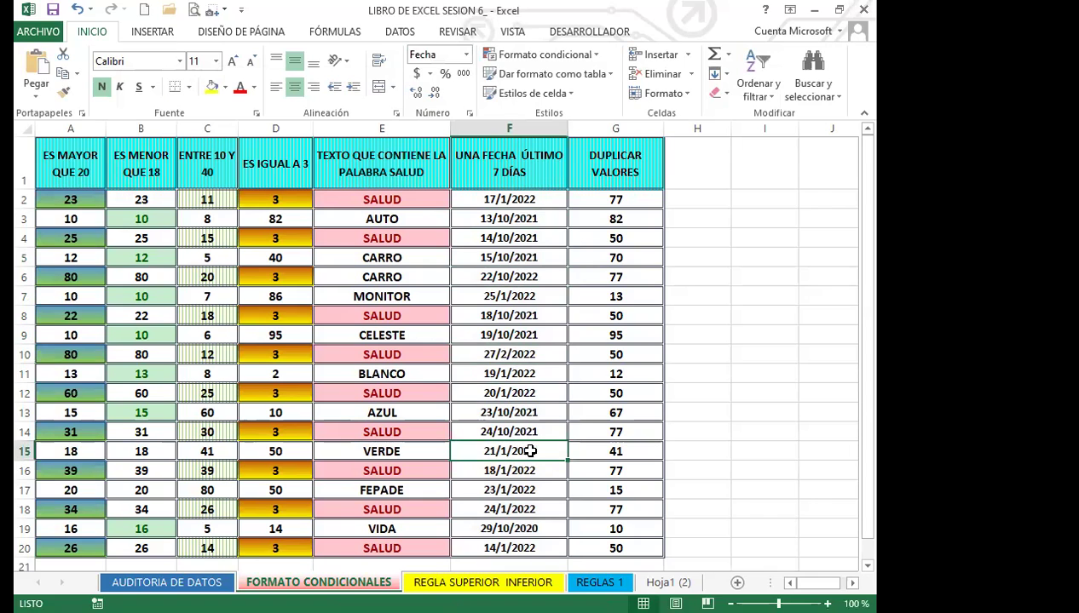
text(26/)
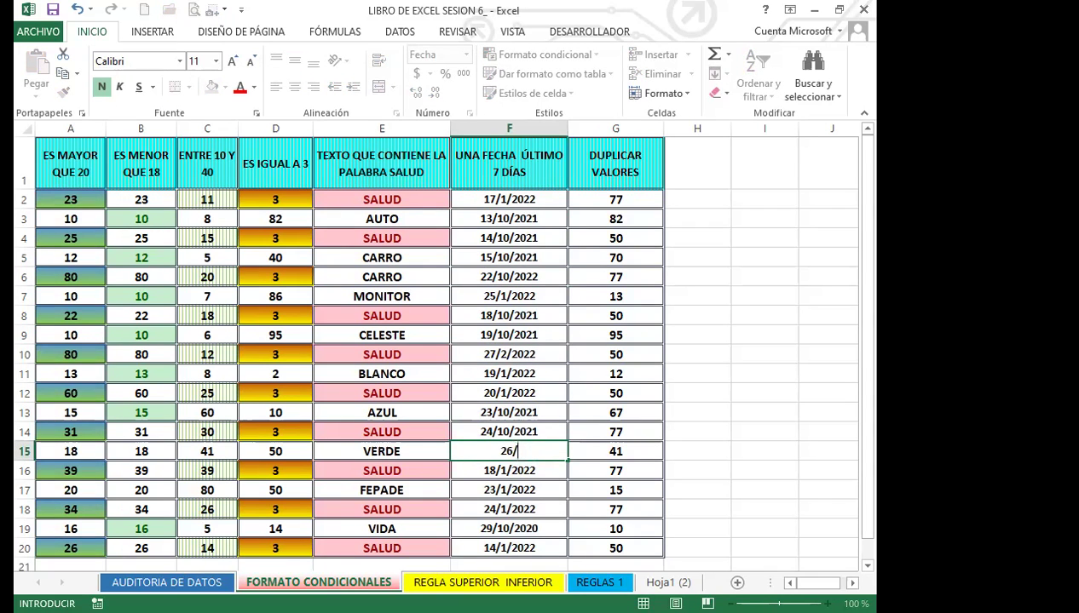
text(2/2022)
key(Return)
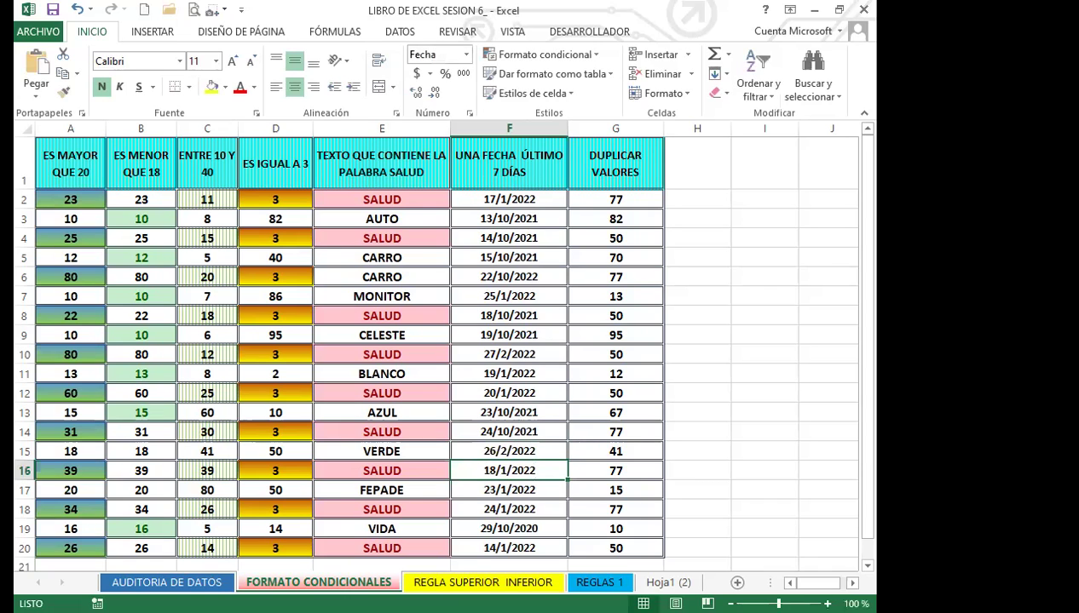
Start a date highlight rule on F2:F20, trying the period Hoy before choosing En los últimos 7 días
drag(509, 198, 511, 496)
click(596, 56)
mouse_move(648, 120)
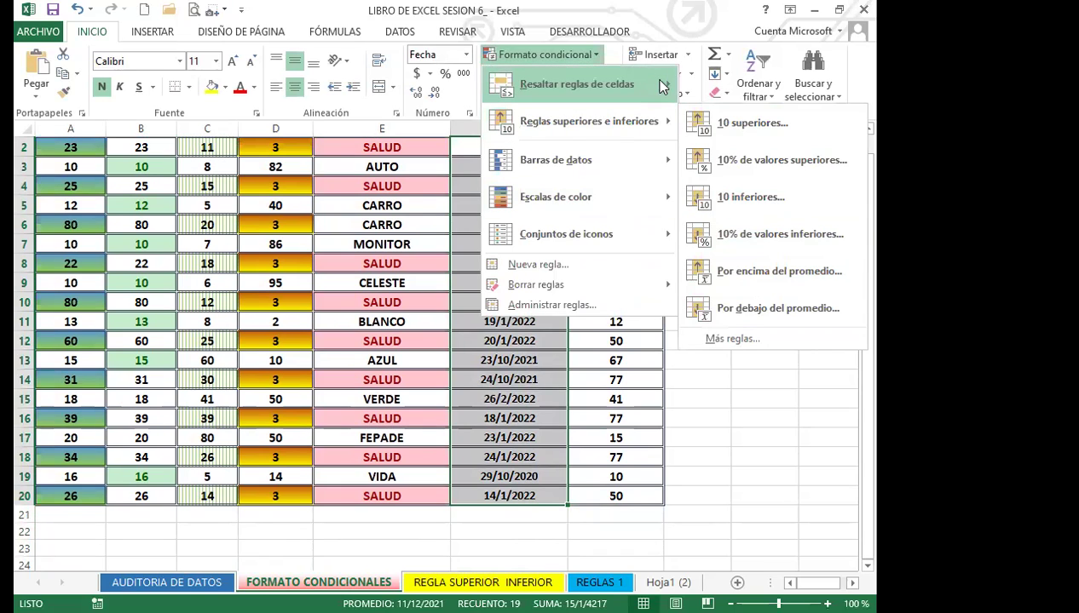
mouse_move(662, 84)
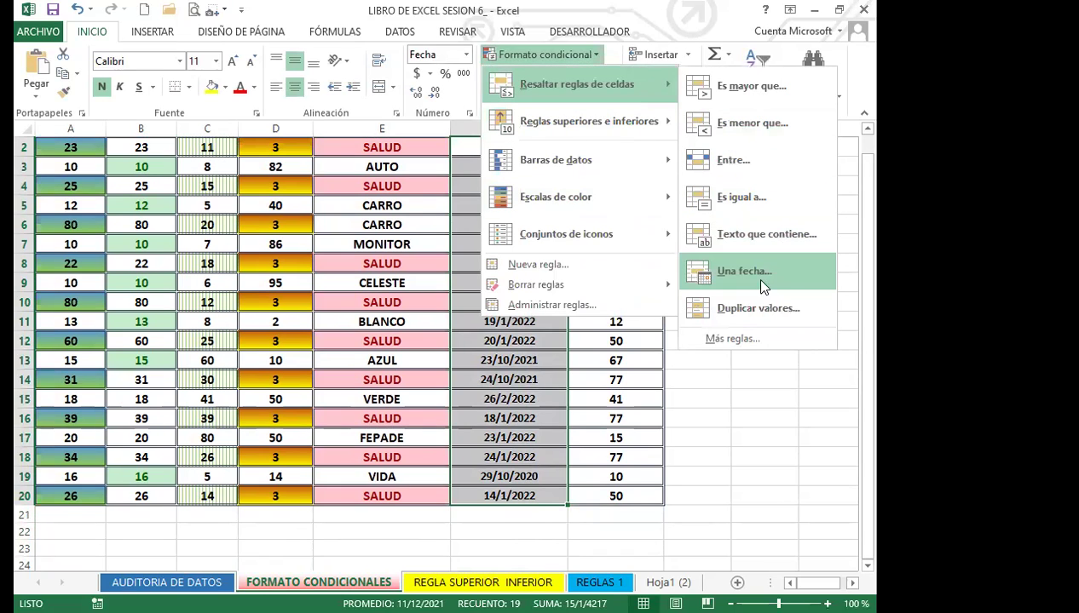
key(Return)
click(241, 133)
click(182, 159)
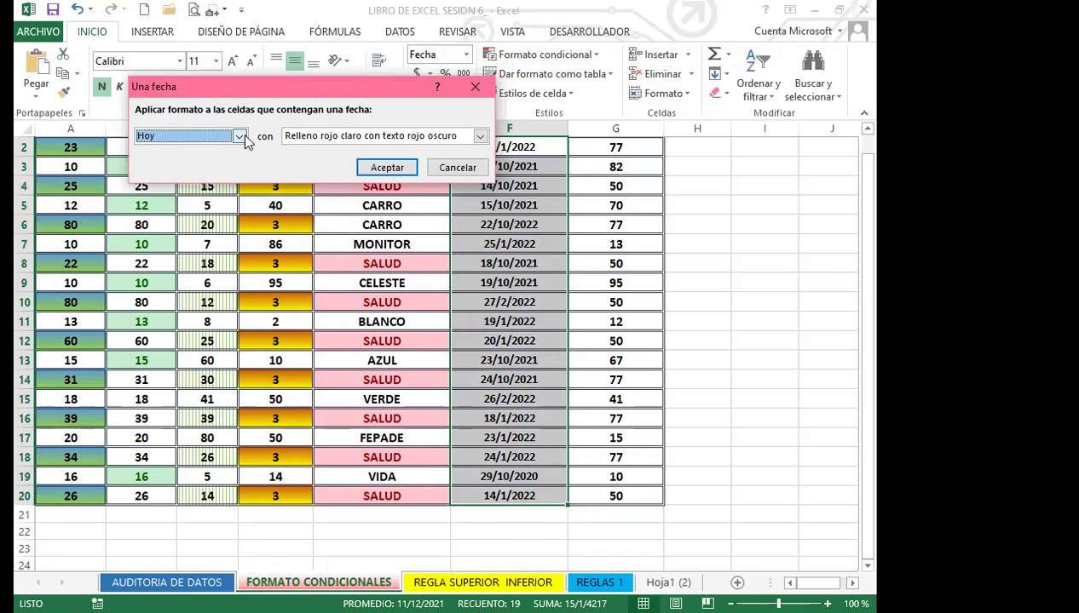
click(241, 135)
click(196, 181)
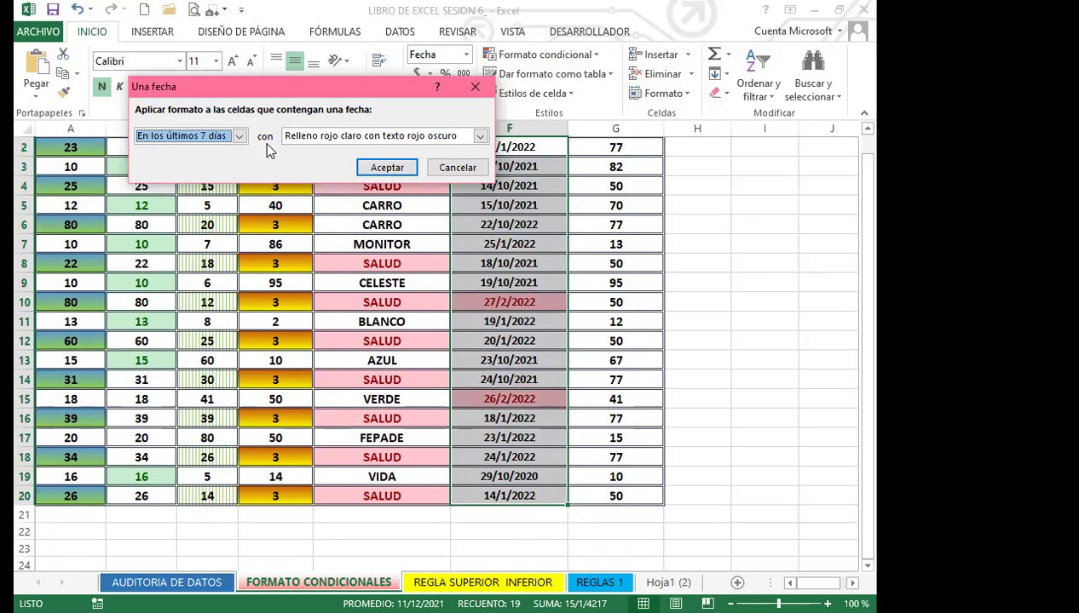
Give the date rule a custom format with a solid light green fill and apply it
click(480, 136)
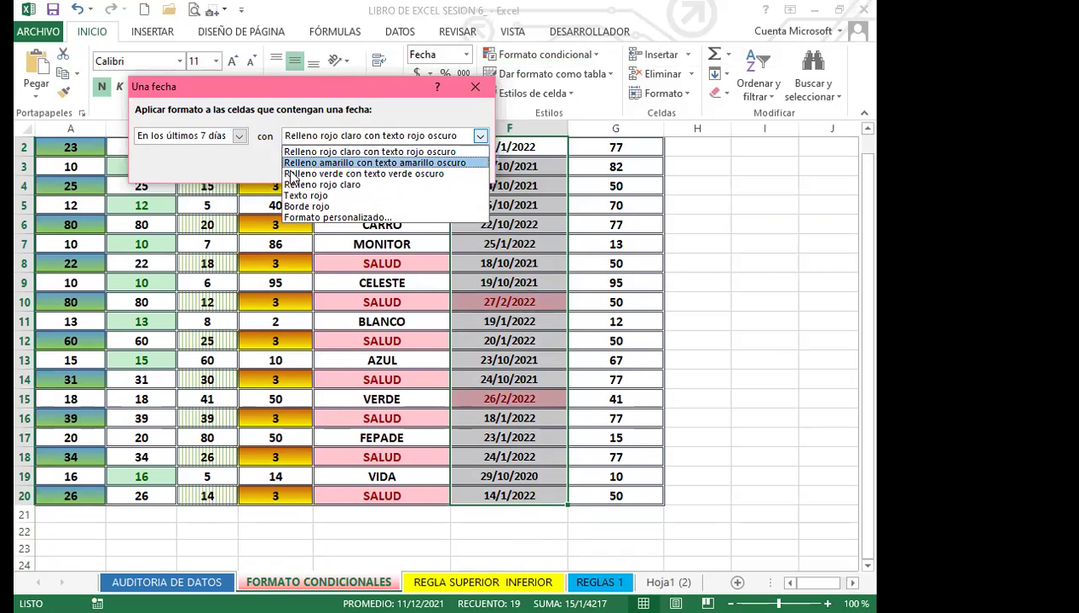
click(302, 217)
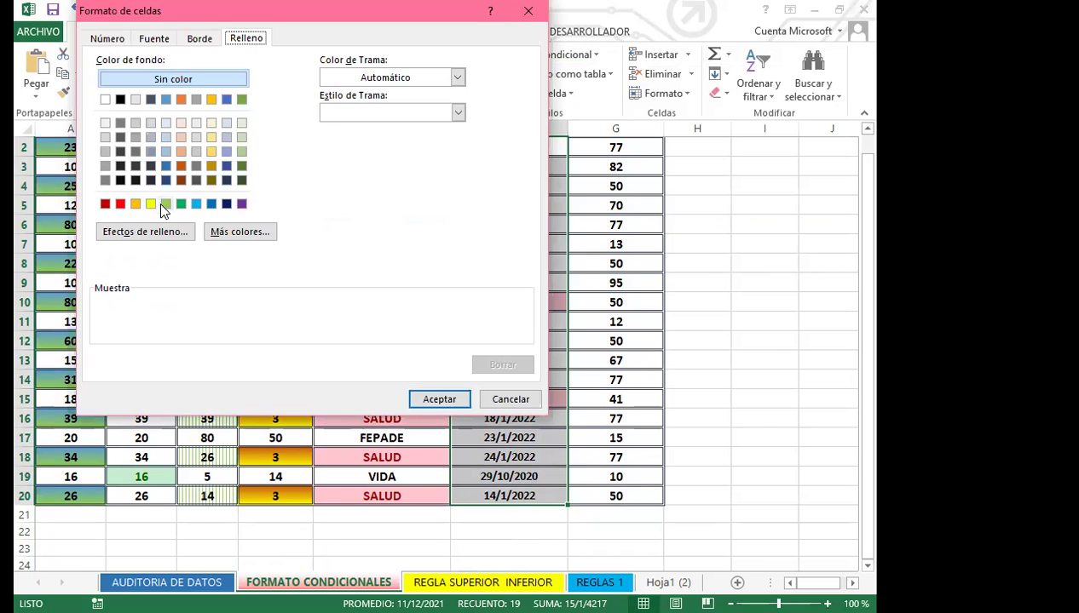
click(165, 203)
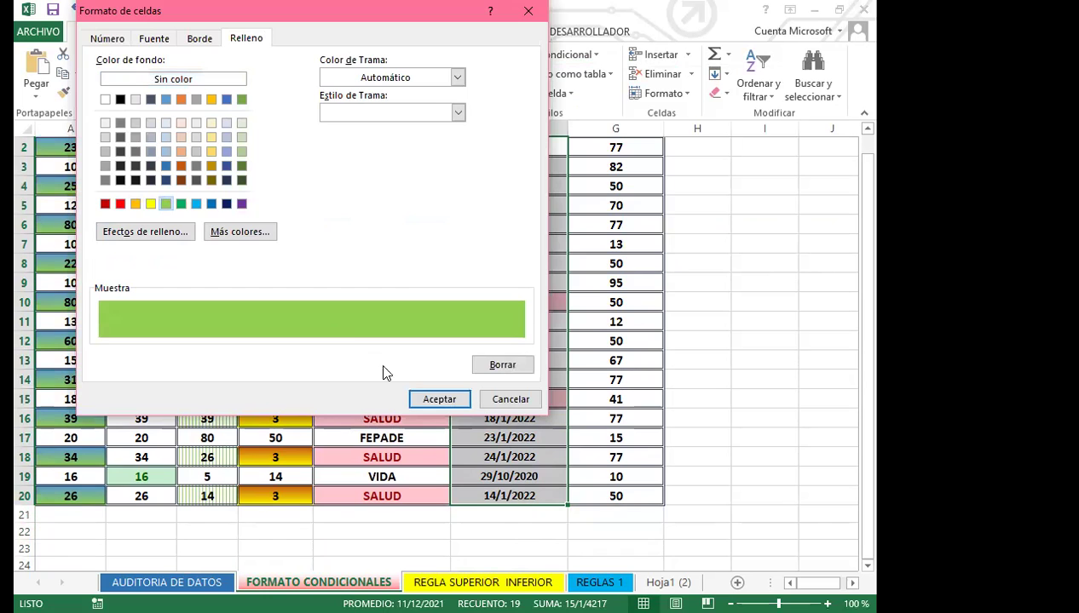
click(439, 400)
click(386, 168)
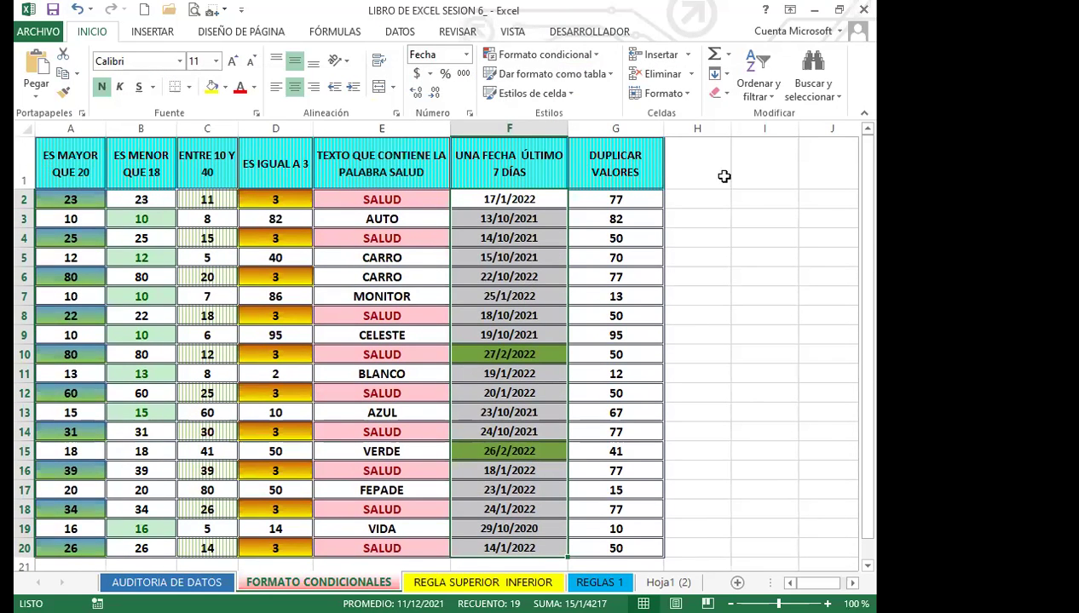
Start a duplicate values highlight rule on the range G2:G20
drag(641, 201, 645, 491)
scroll(656, 341, up, 1)
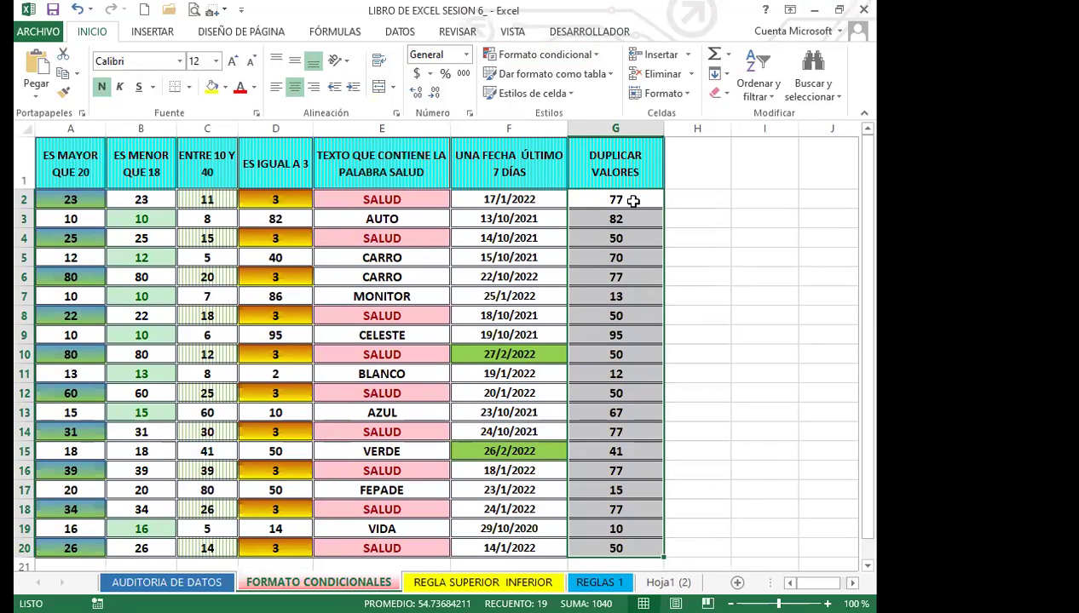
scroll(629, 414, down, 2)
scroll(631, 418, up, 2)
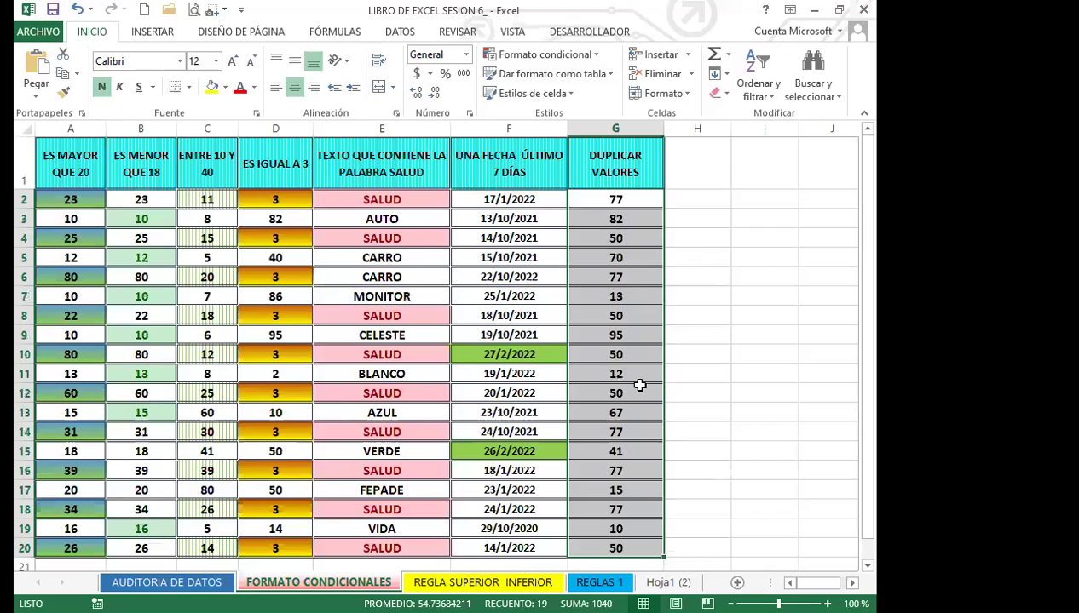
scroll(639, 386, down, 4)
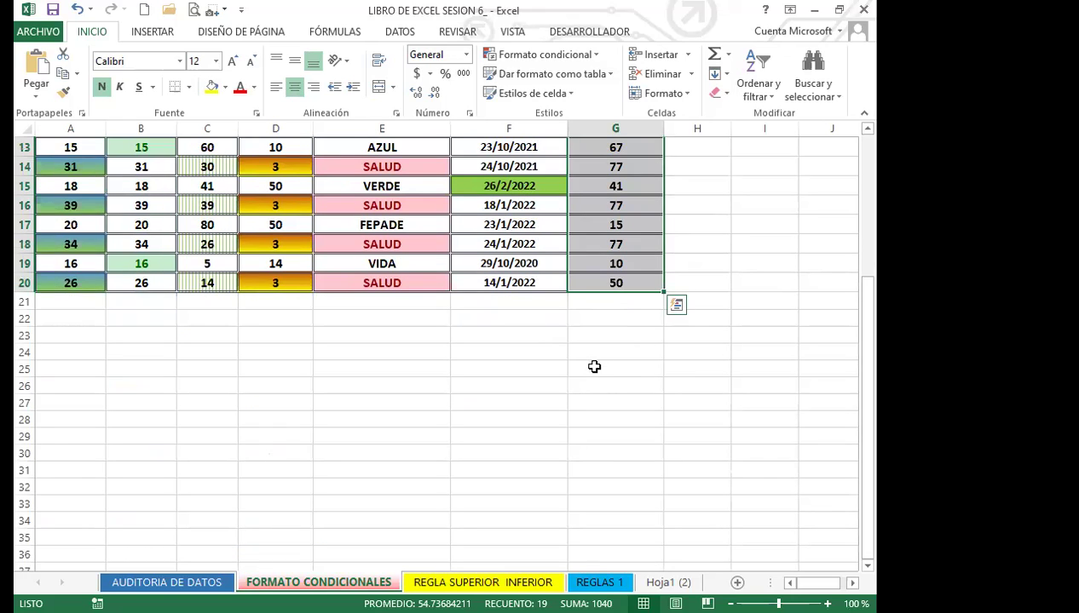
scroll(586, 324, up, 4)
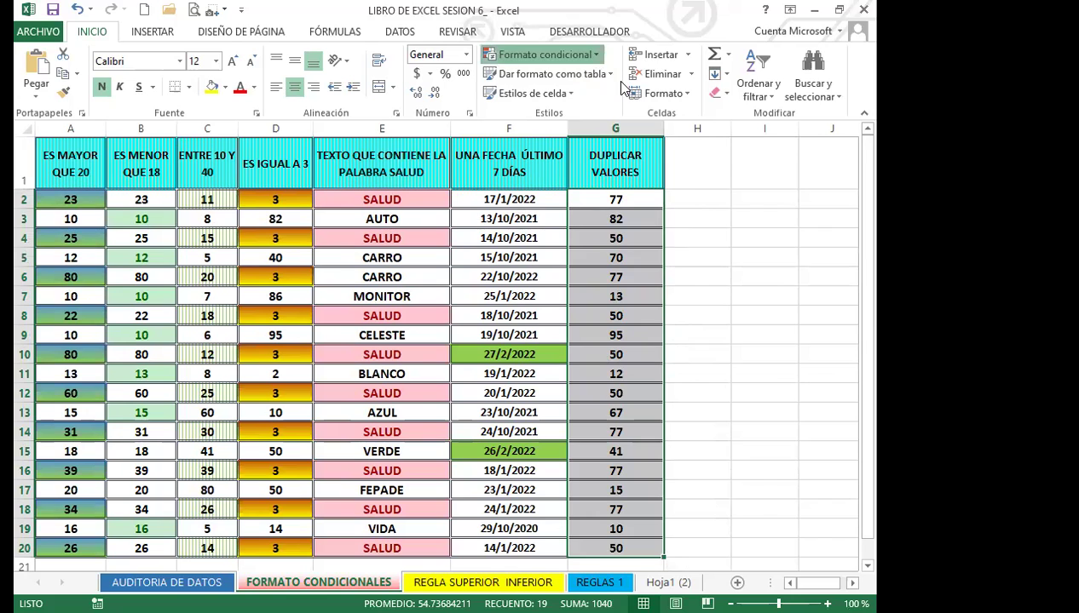
click(546, 54)
mouse_move(577, 84)
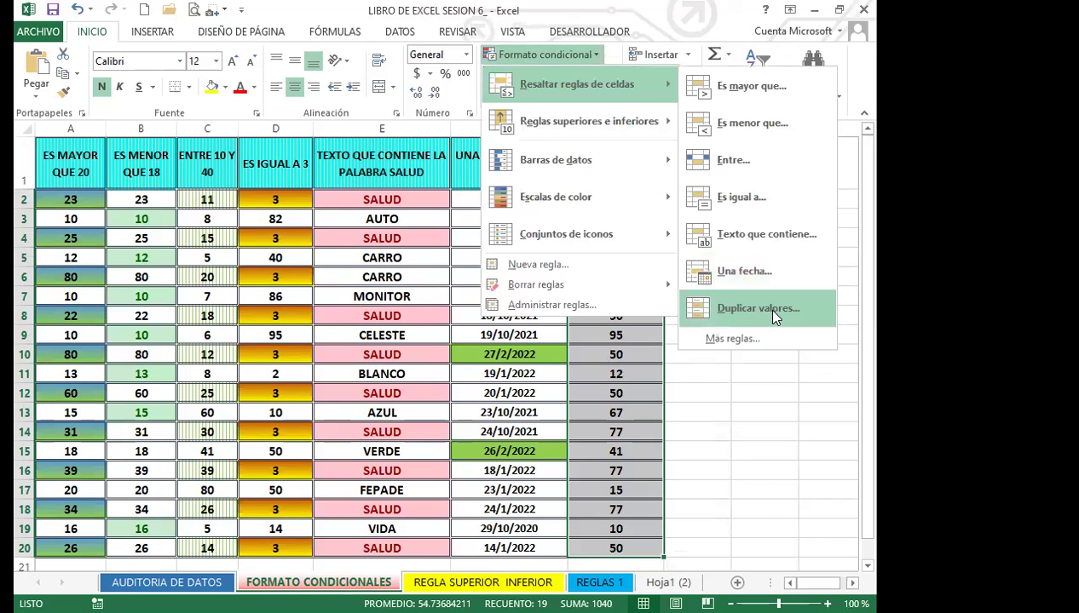
click(759, 309)
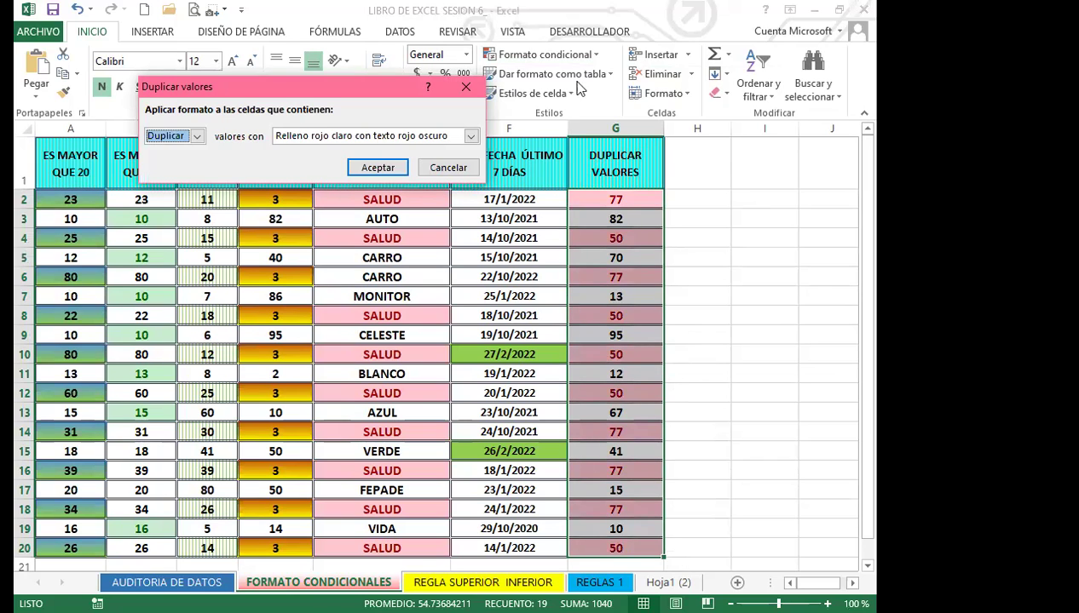
Compare the Único and Duplicar options of the rule on column G, ending on Duplicar
click(197, 137)
click(177, 160)
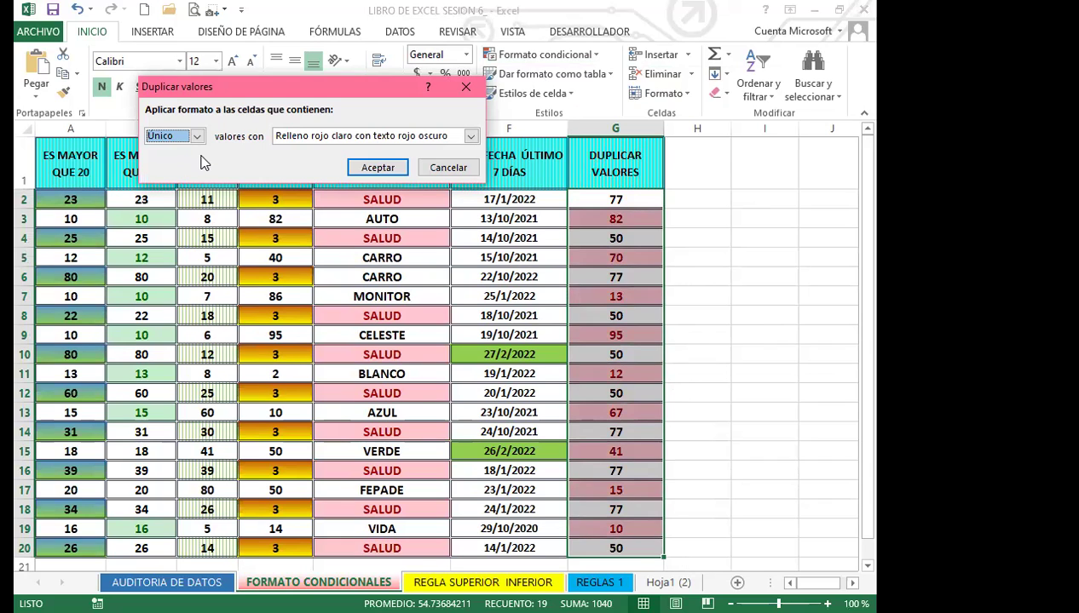
click(196, 136)
click(190, 152)
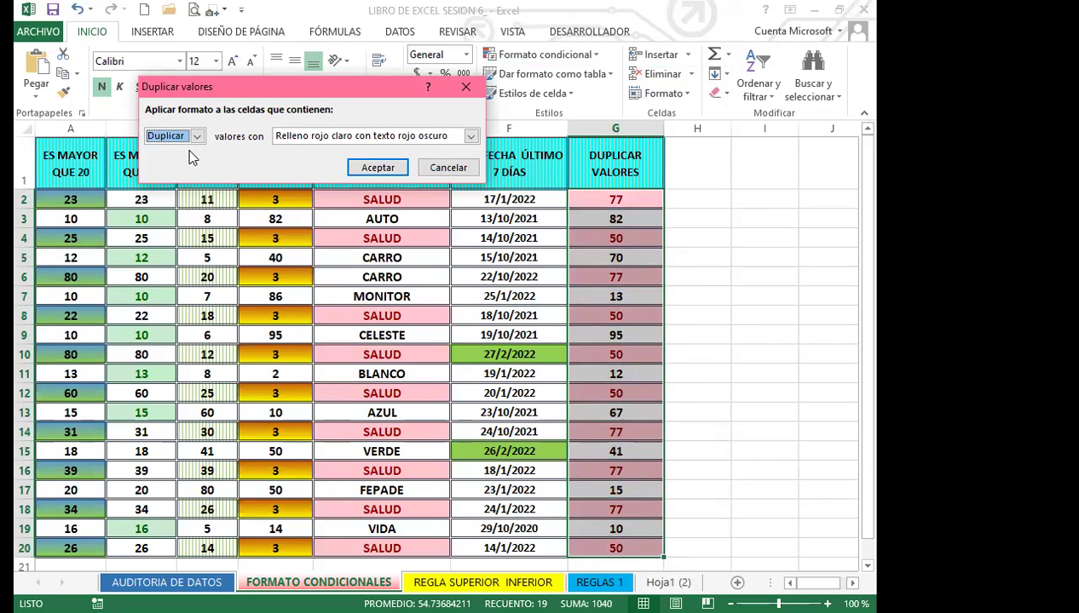
click(197, 136)
click(179, 159)
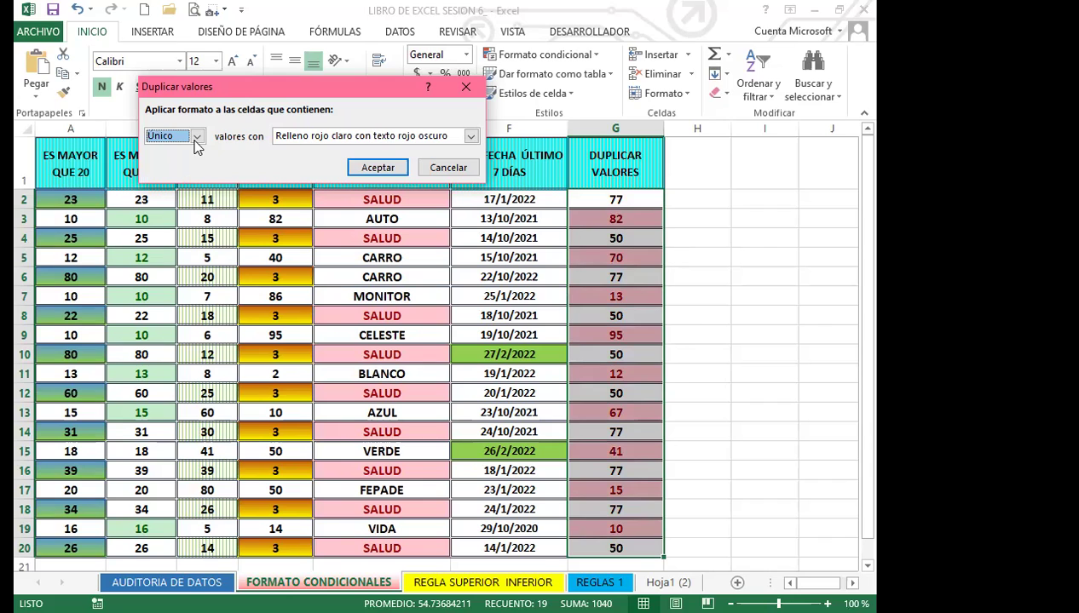
click(197, 136)
click(186, 153)
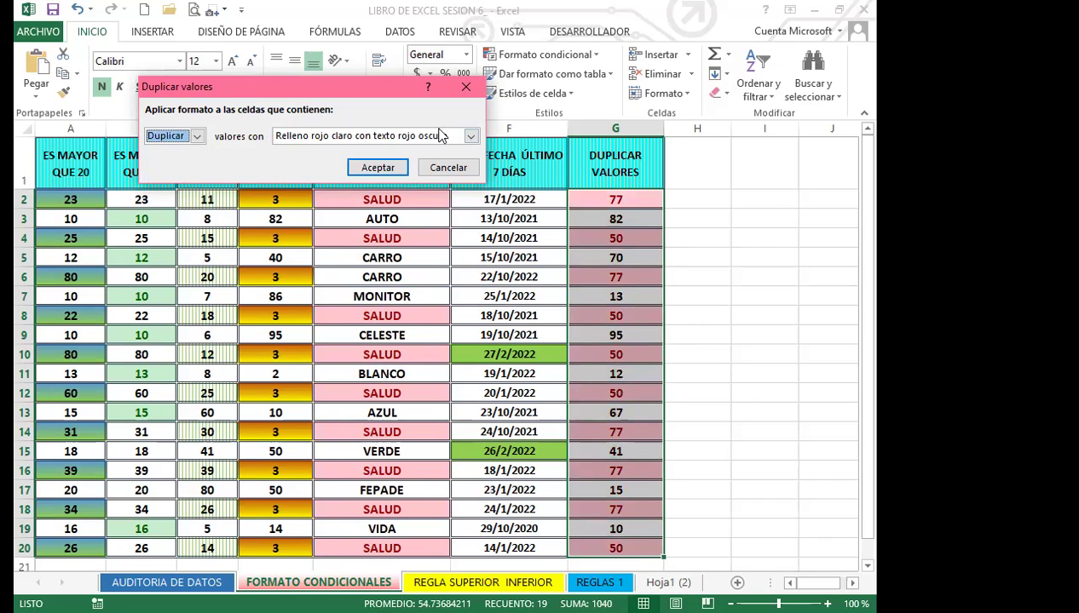
Start a custom format for the duplicate values with a two-colour gradient fill, using dark grey as the first colour
click(440, 136)
click(308, 216)
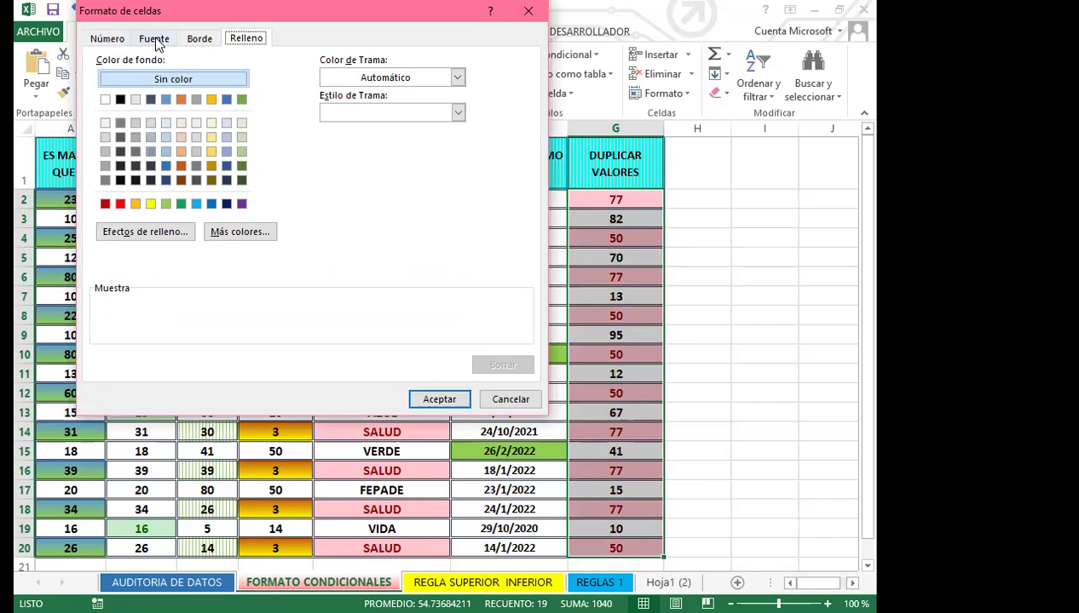
click(200, 40)
click(233, 41)
click(153, 232)
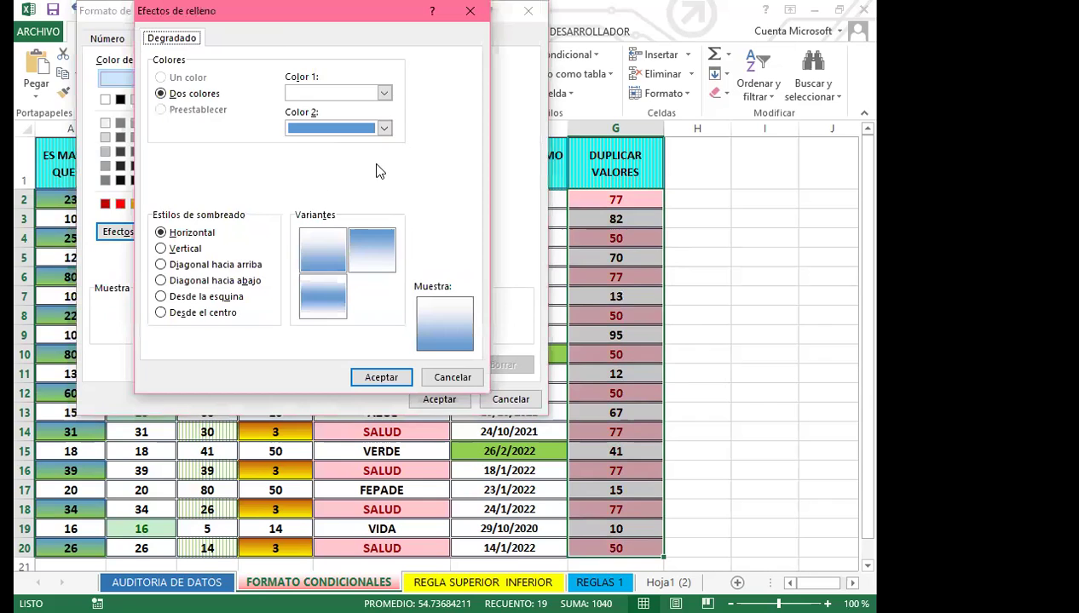
click(383, 92)
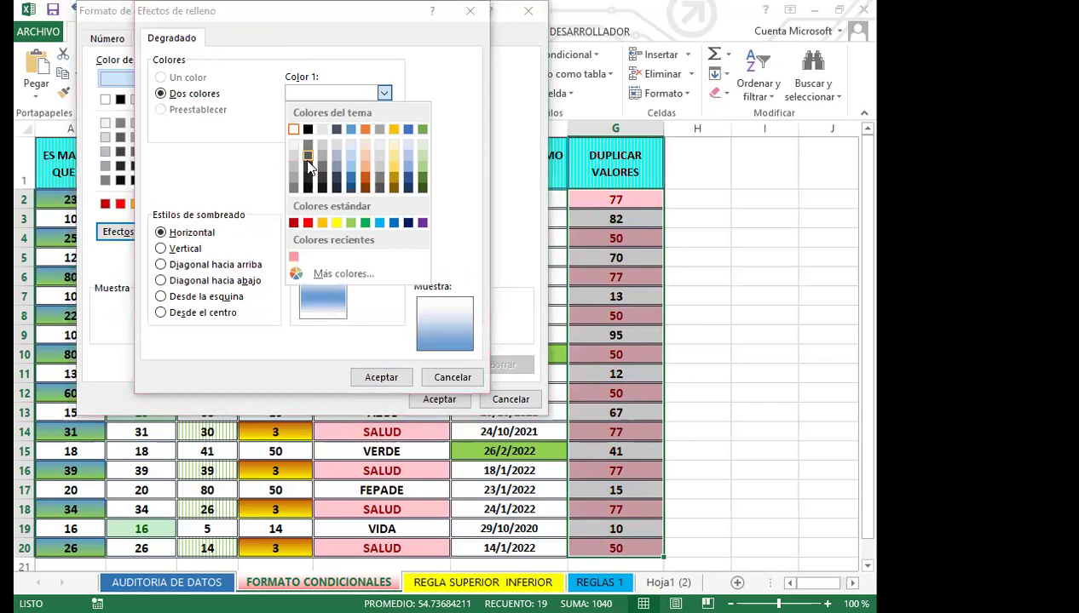
click(308, 157)
Try green as the gradient's second colour, settle on dark gold, and apply the duplicate values rule
click(384, 129)
click(365, 256)
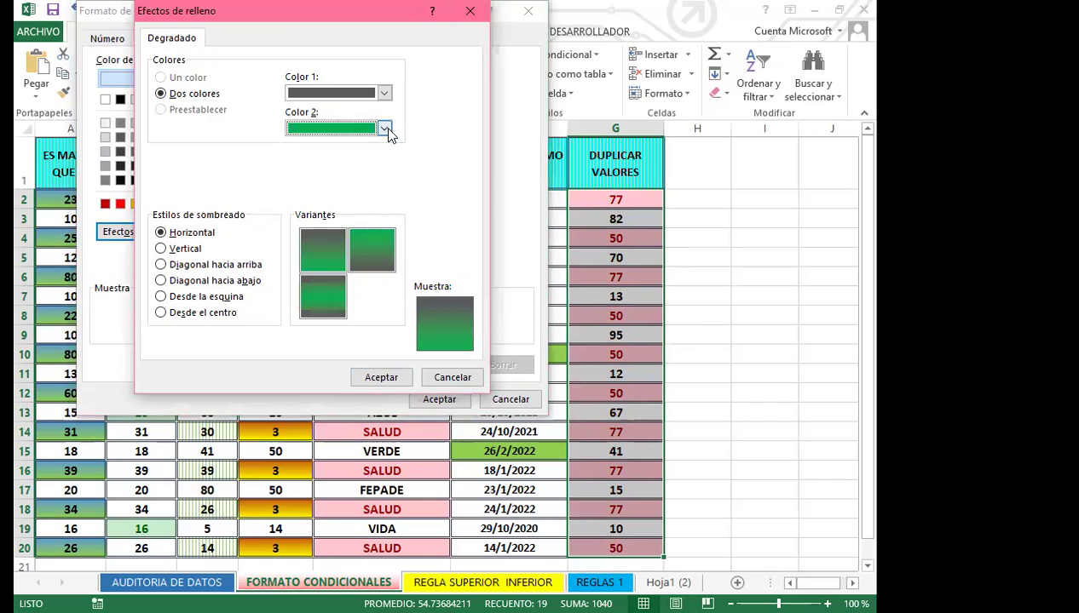
click(384, 129)
click(392, 215)
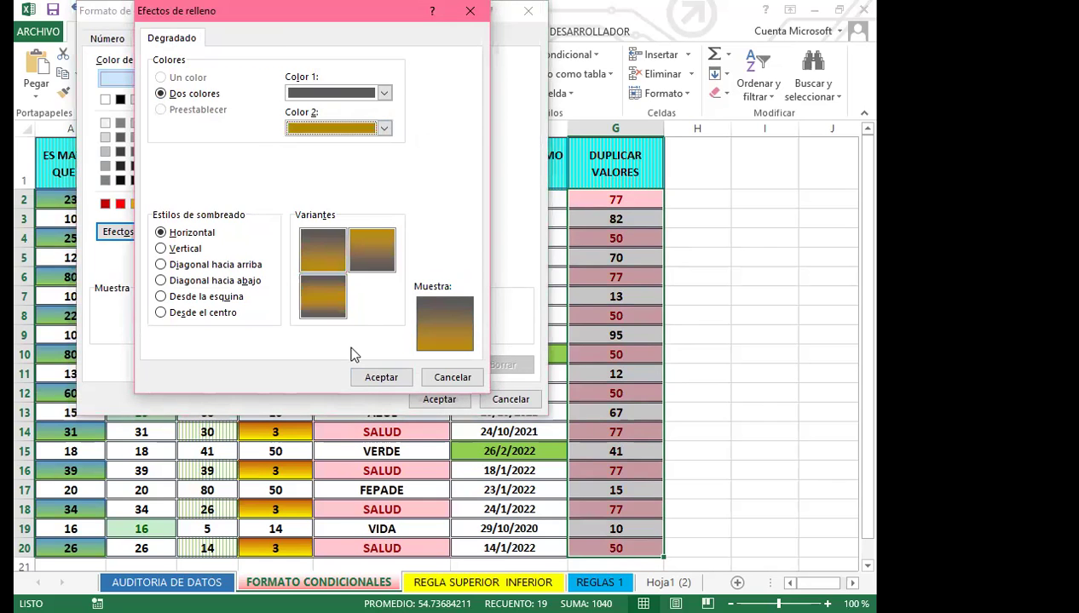
click(375, 378)
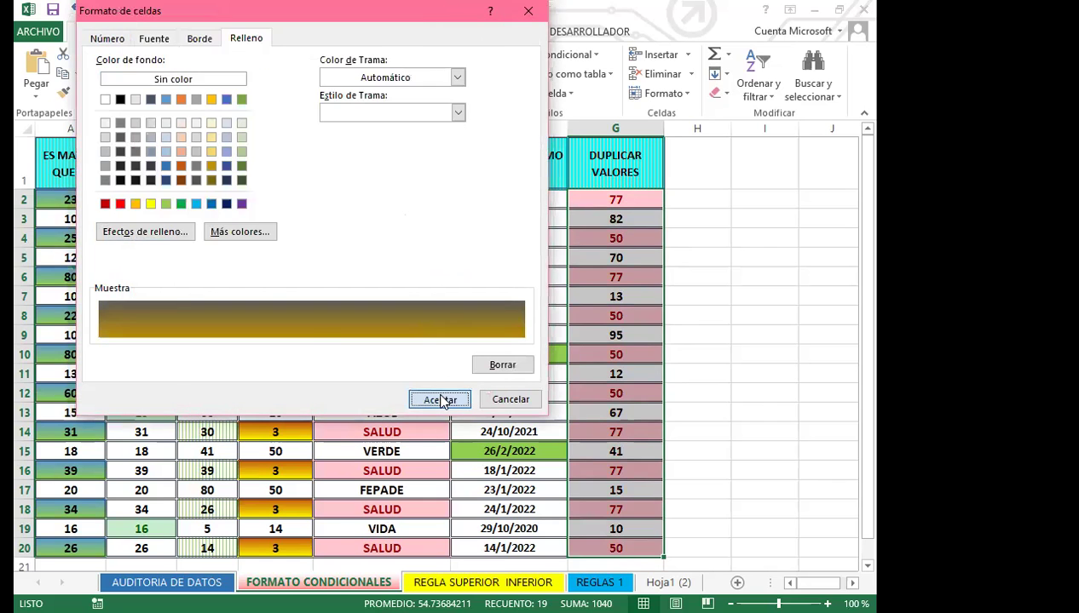
click(440, 399)
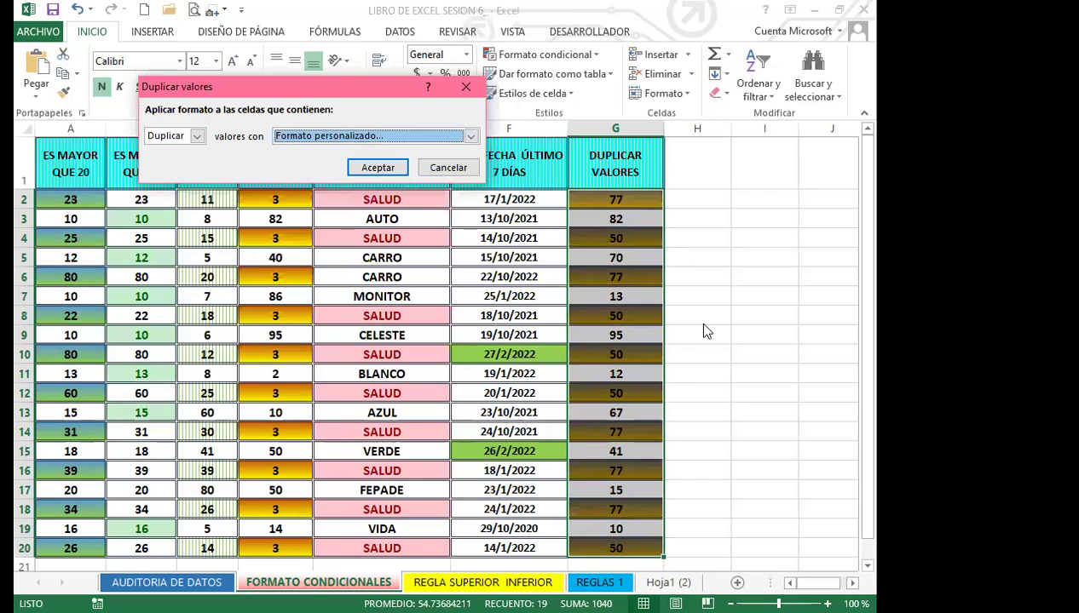
click(378, 168)
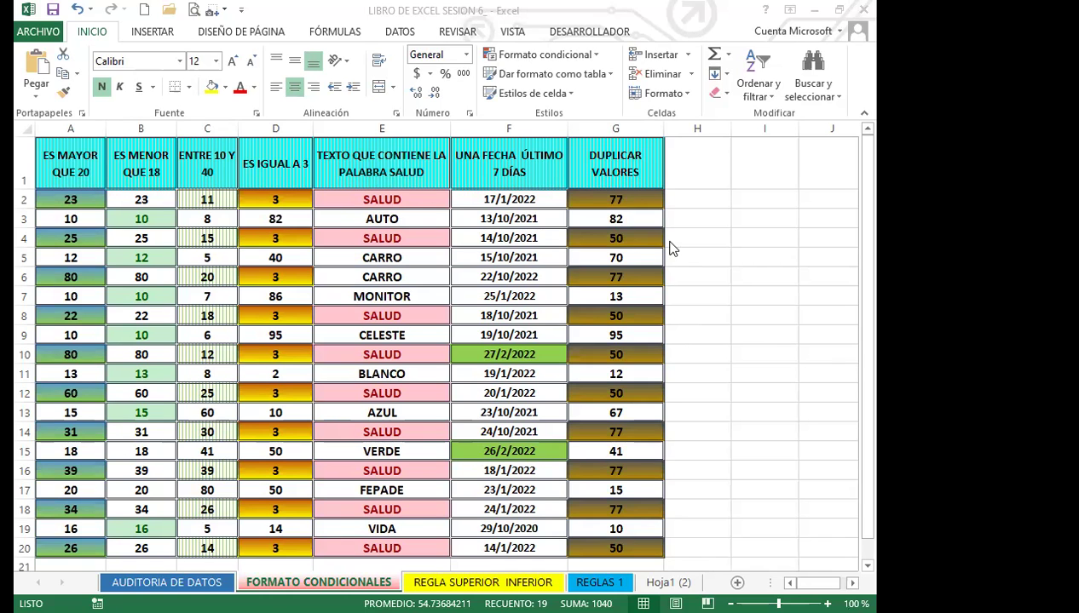
Review the period options of the date highlight rule for F2:F20 and close it without applying
drag(491, 199, 496, 502)
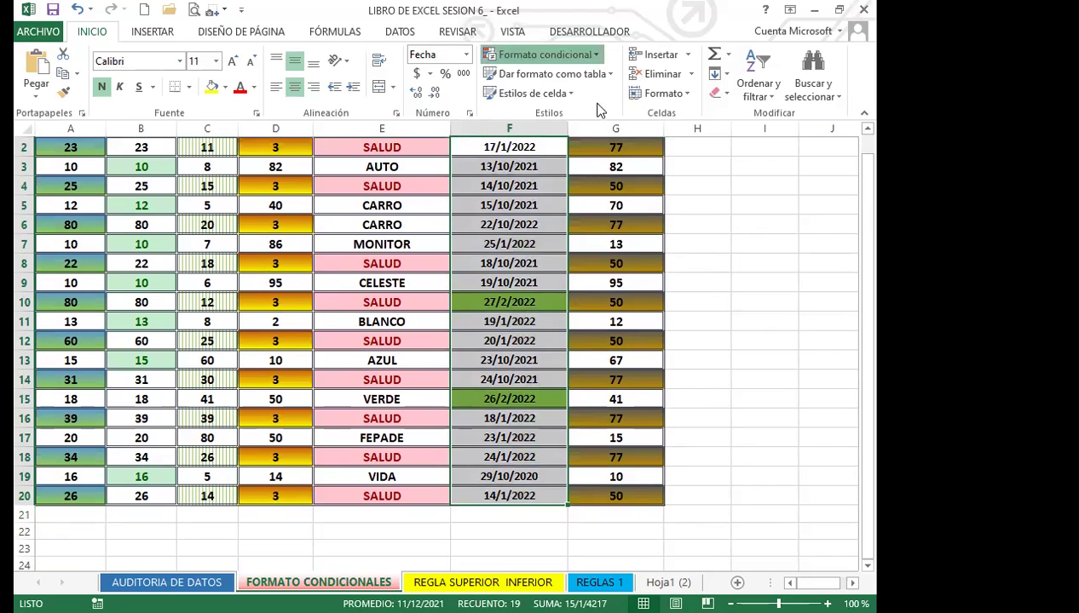
click(595, 54)
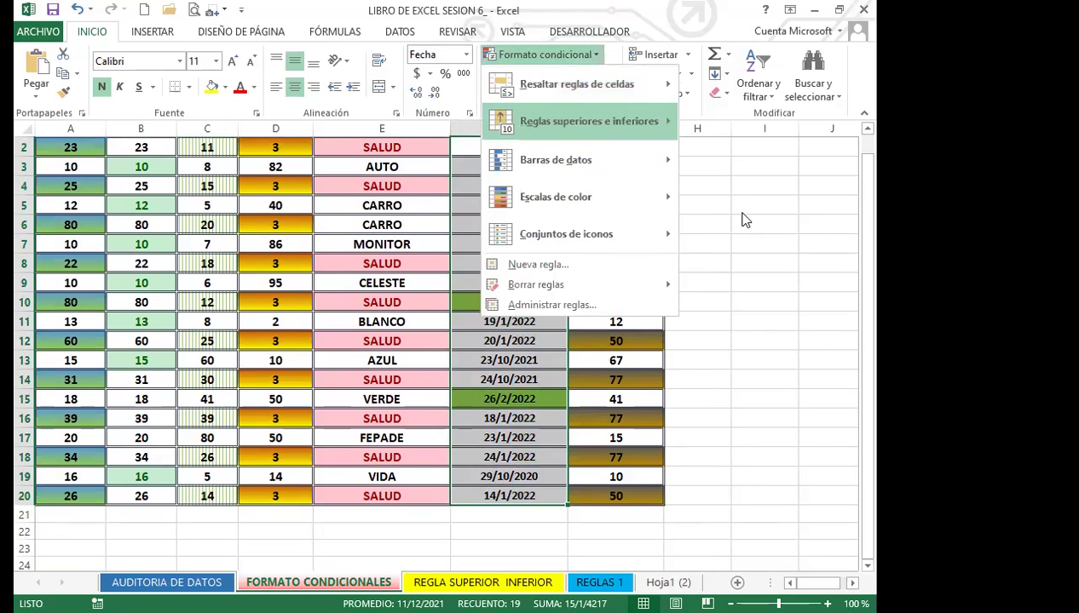
mouse_move(588, 84)
click(720, 270)
click(239, 135)
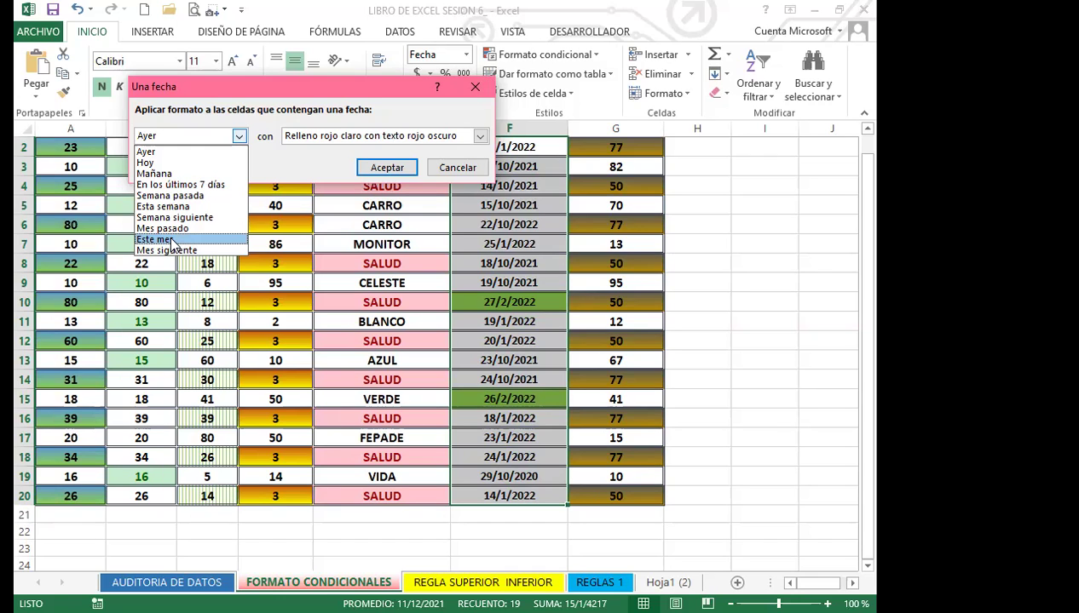
click(476, 88)
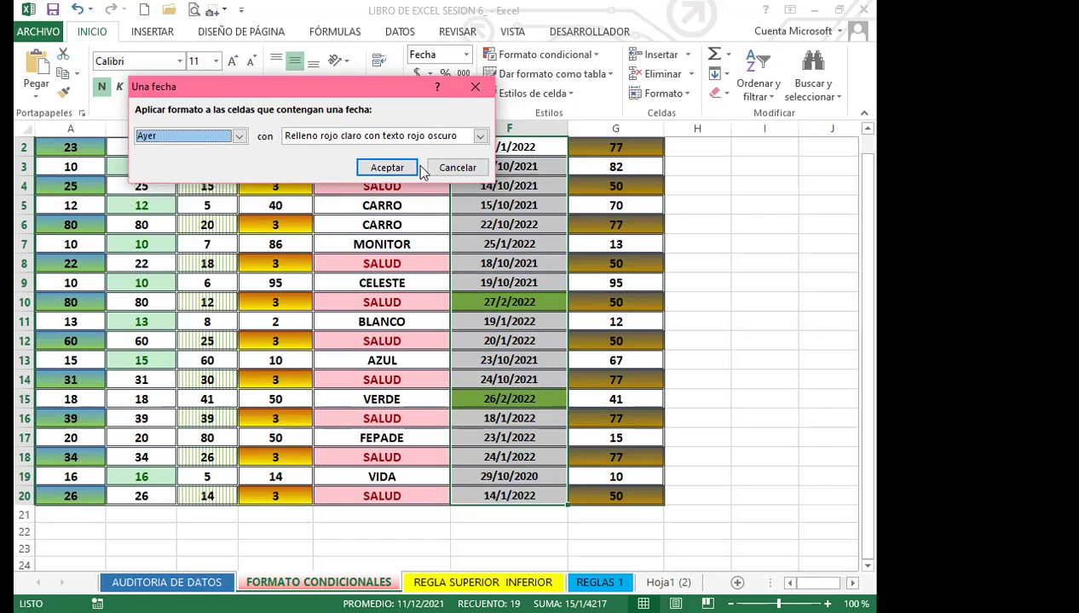
click(453, 168)
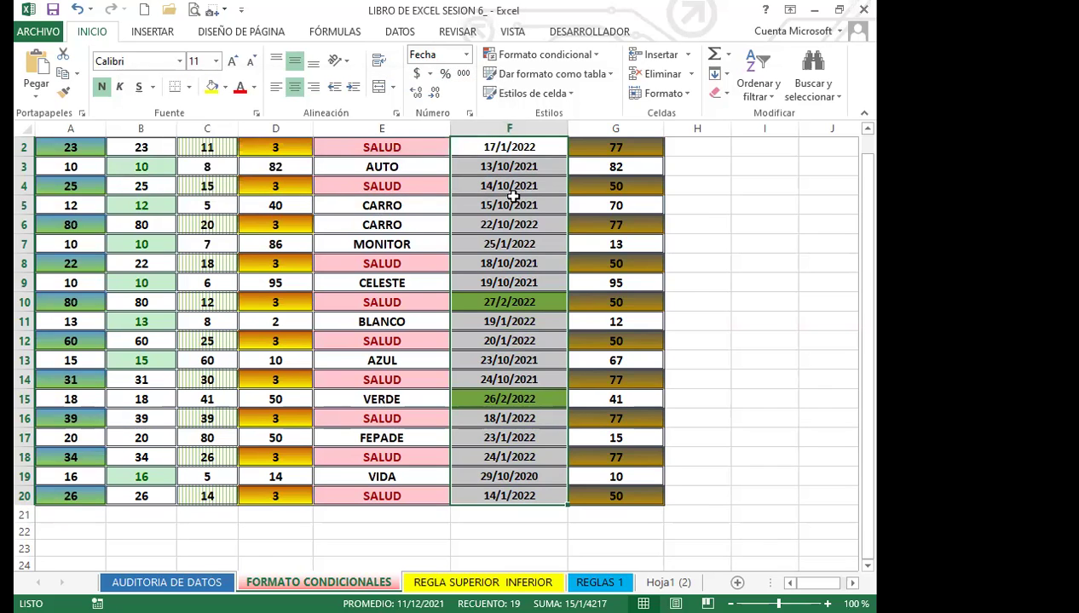
scroll(503, 255, up, 1)
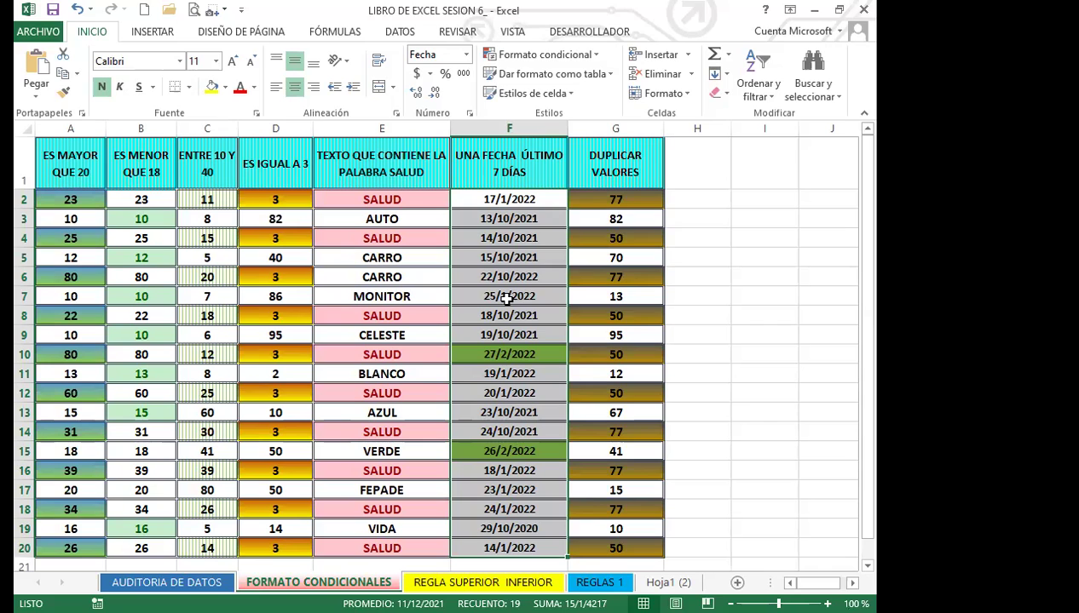
click(747, 198)
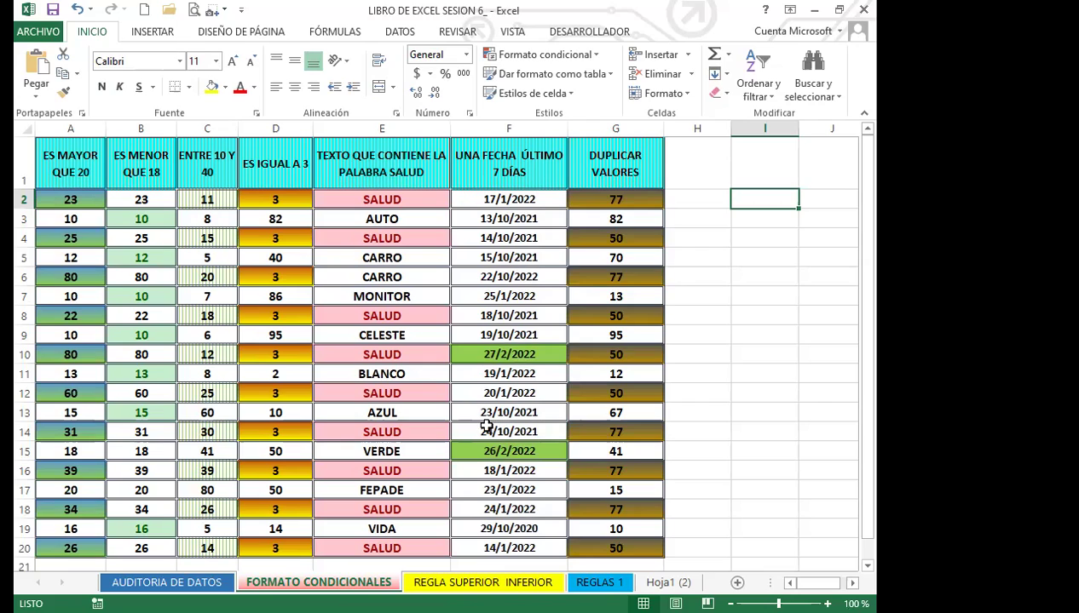
click(542, 318)
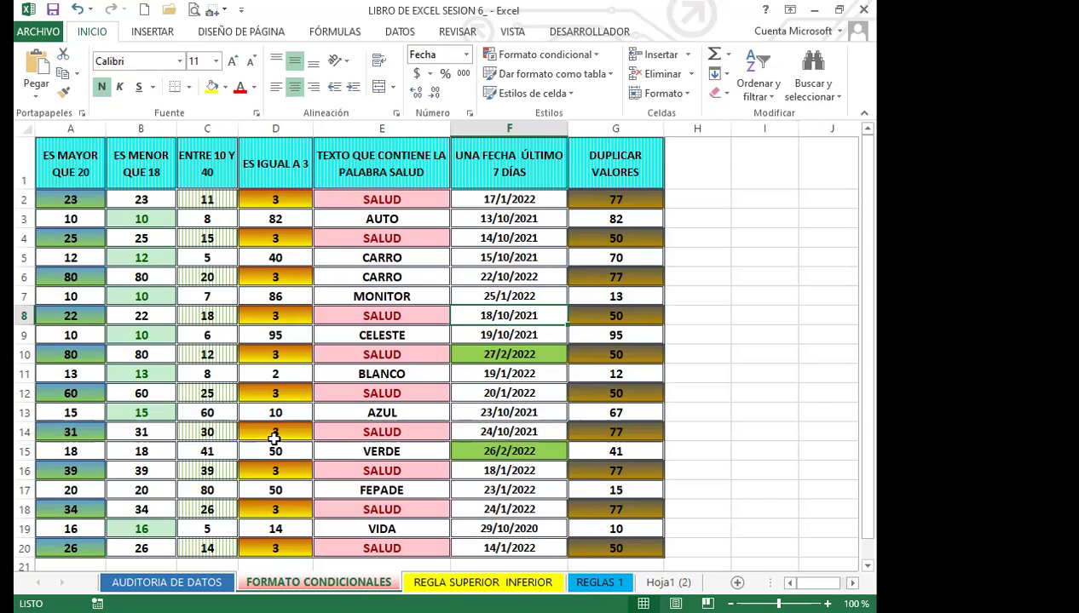
click(428, 357)
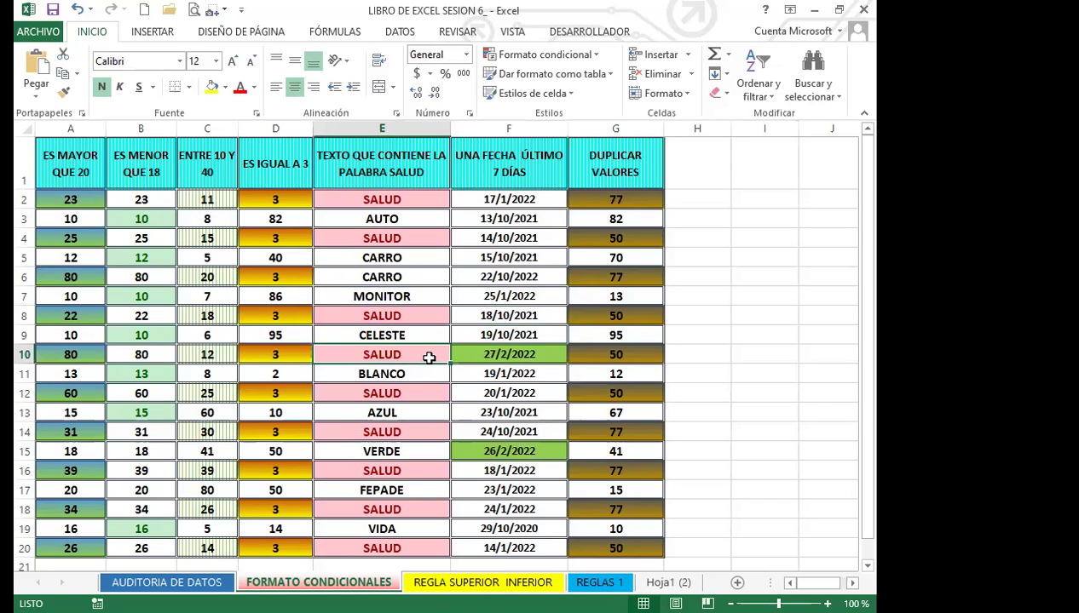
click(468, 354)
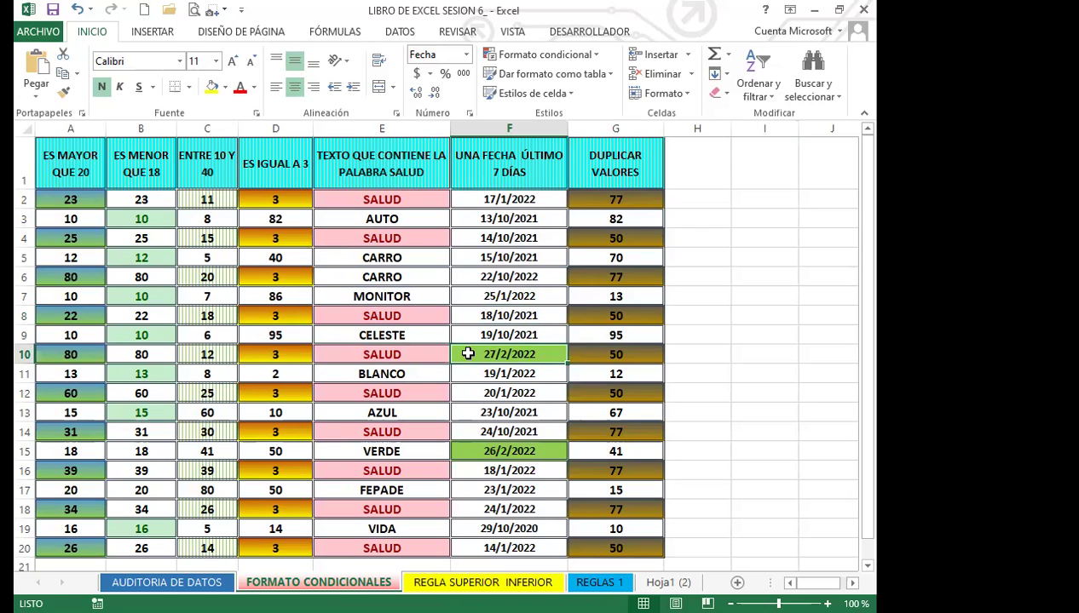
click(498, 392)
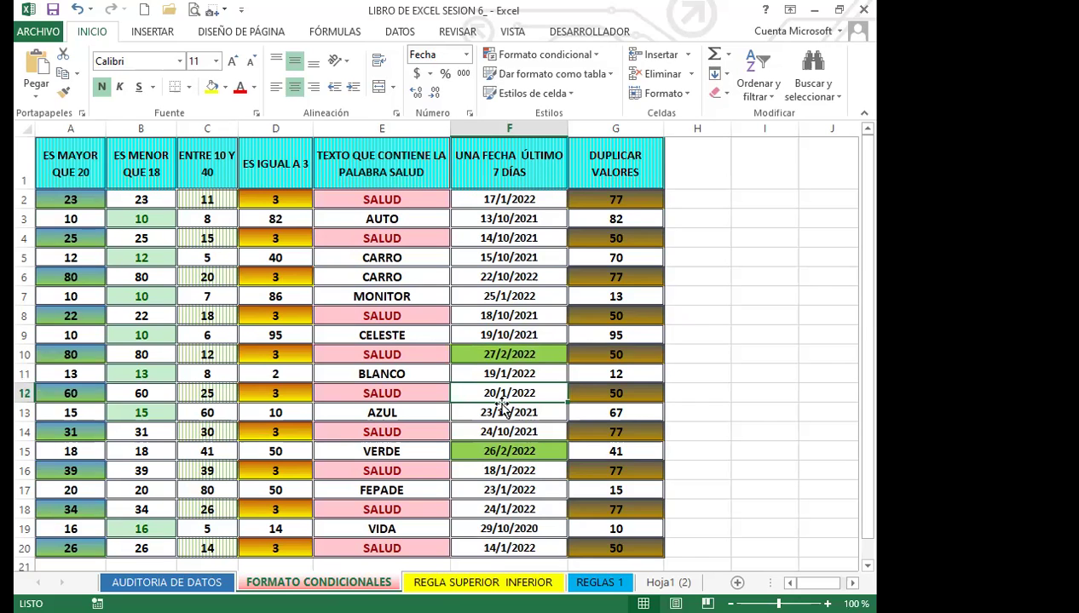
key(Up)
click(505, 315)
scroll(358, 380, down, 2)
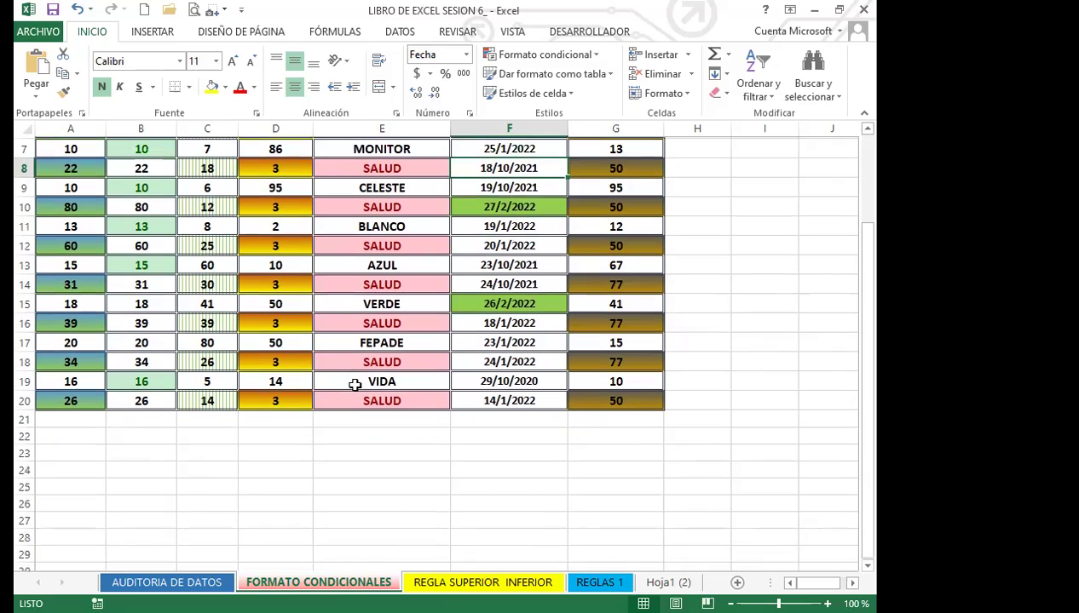
scroll(417, 381, up, 2)
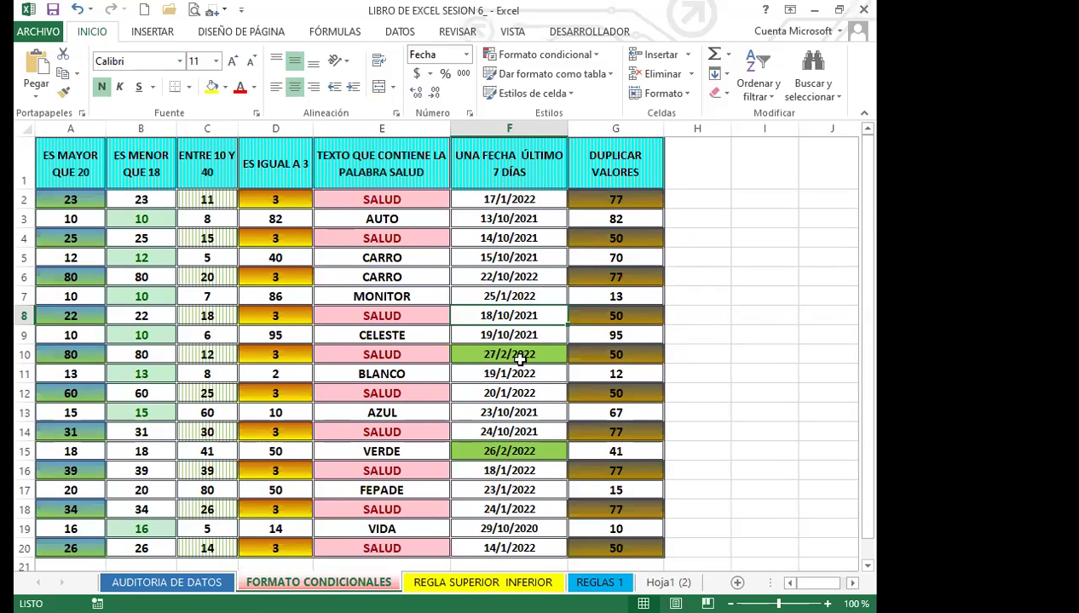
click(538, 291)
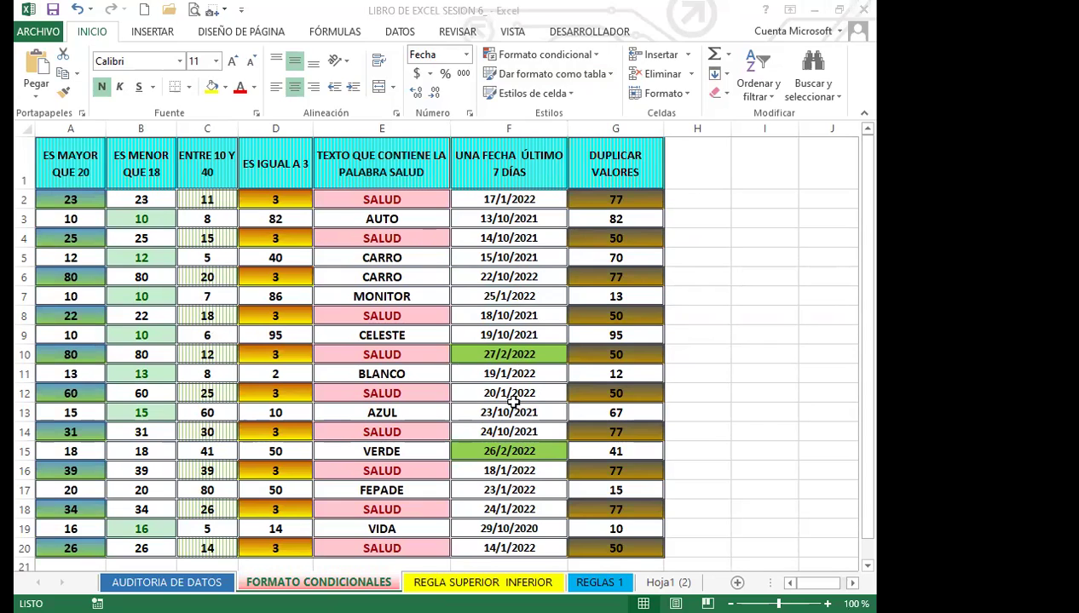
key(alt+Tab)
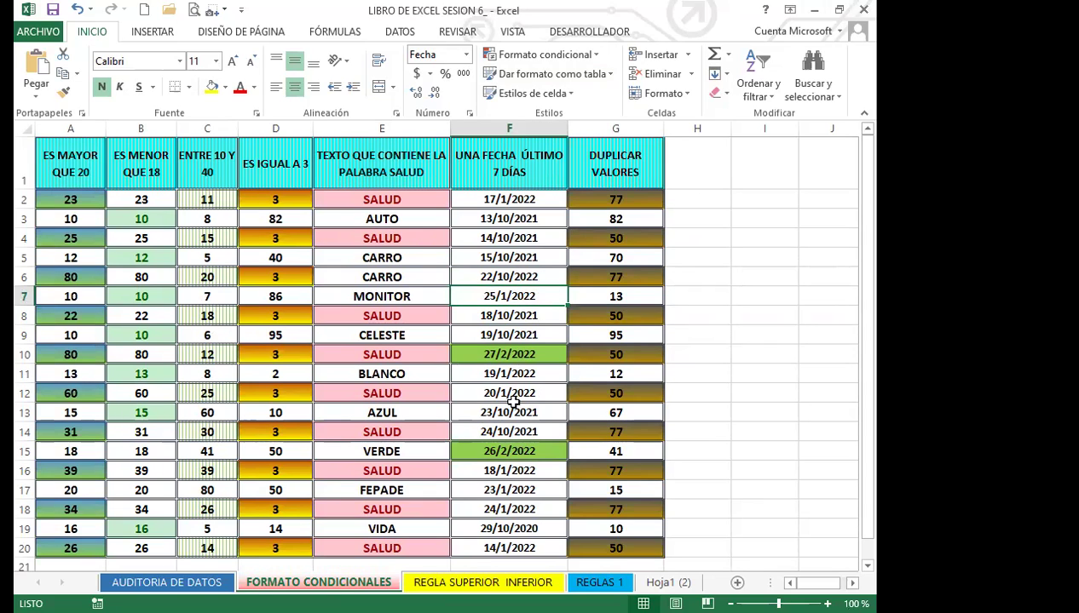
Start a new conditional formatting rule for the dates in F2:F20
drag(489, 199, 478, 534)
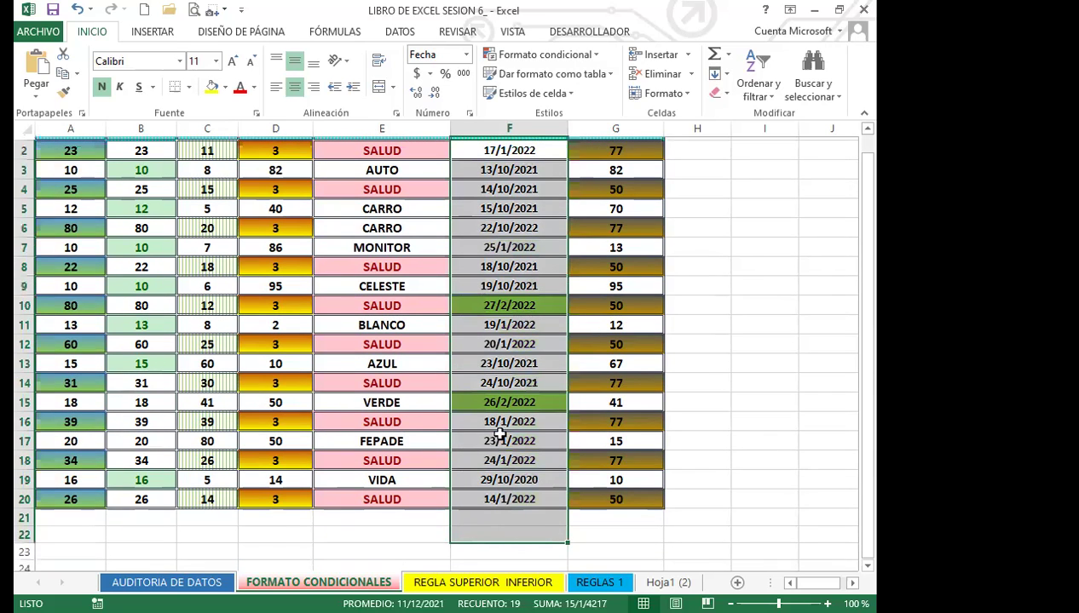
scroll(549, 216, up, 1)
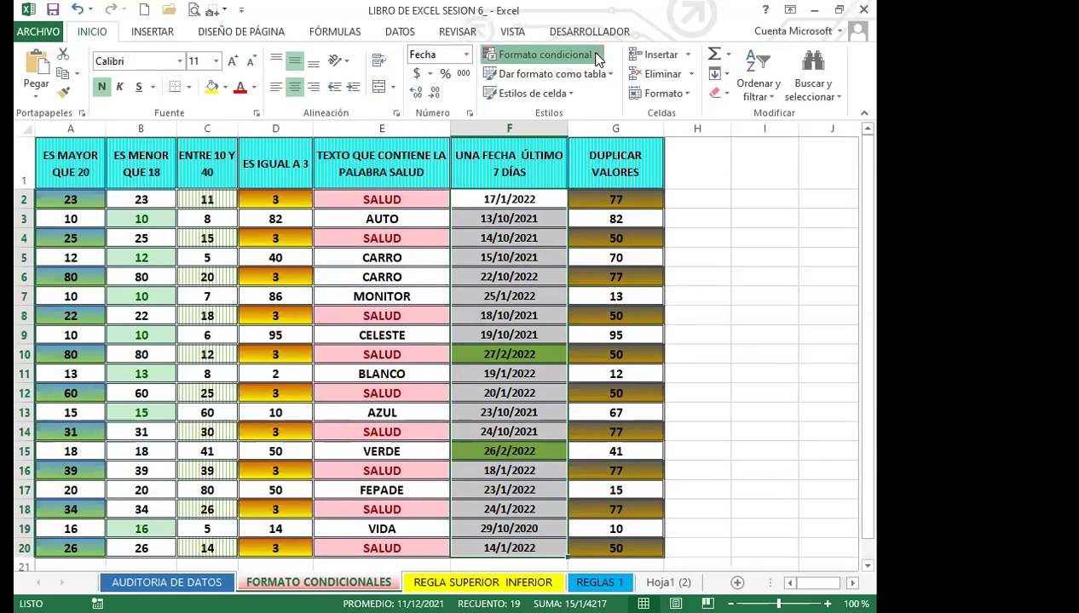
click(596, 60)
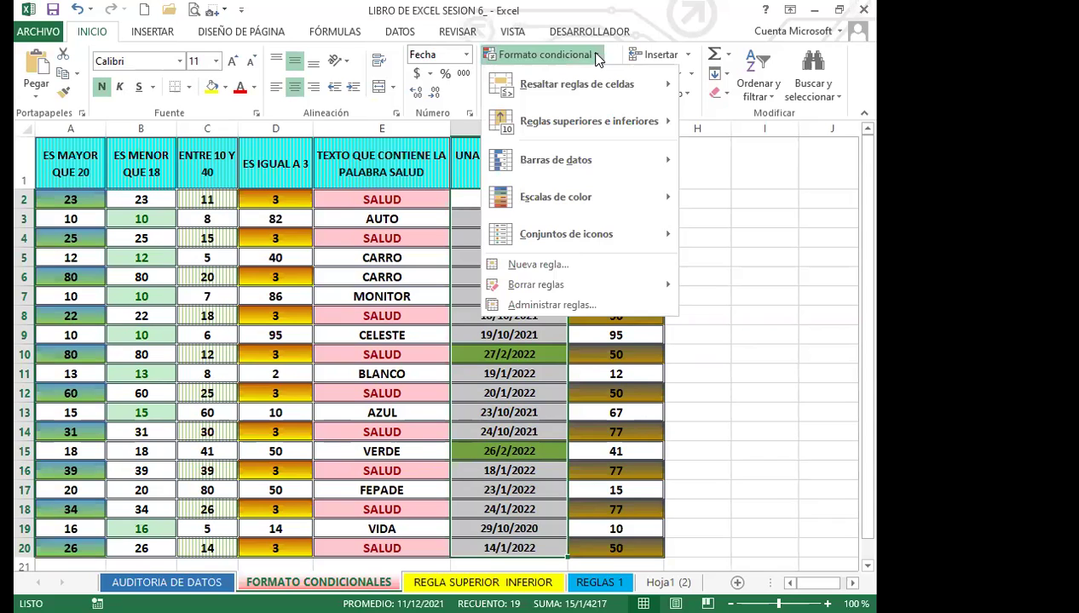
mouse_move(536, 90)
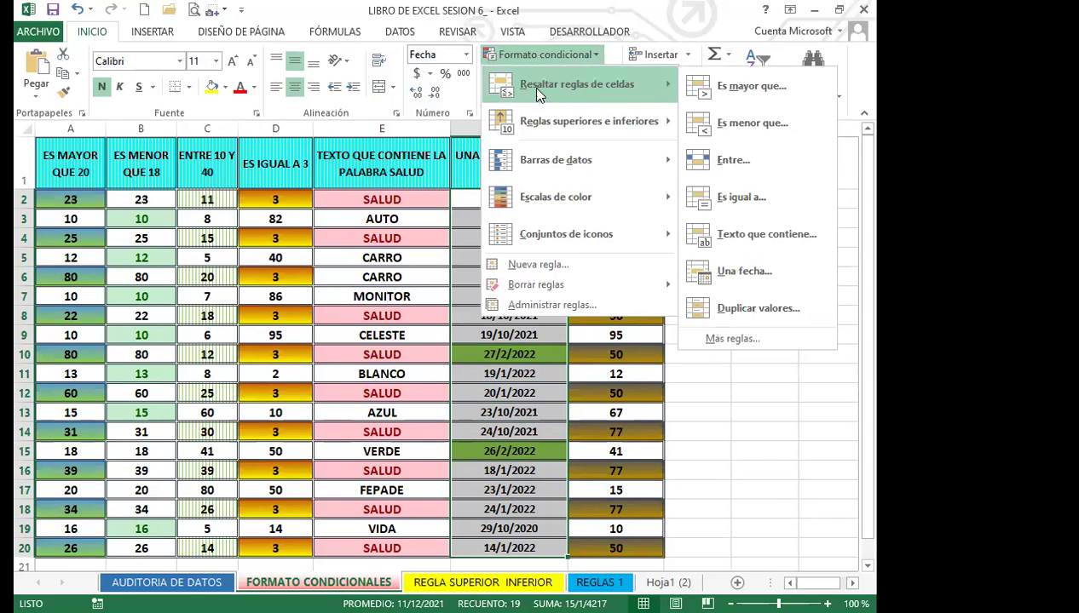
mouse_move(583, 128)
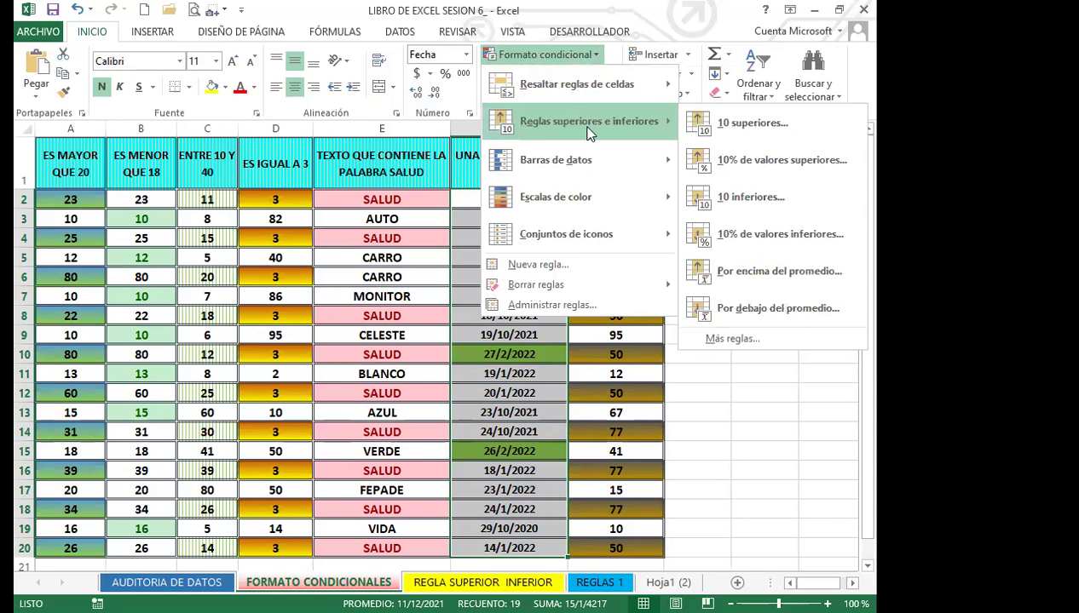
click(538, 265)
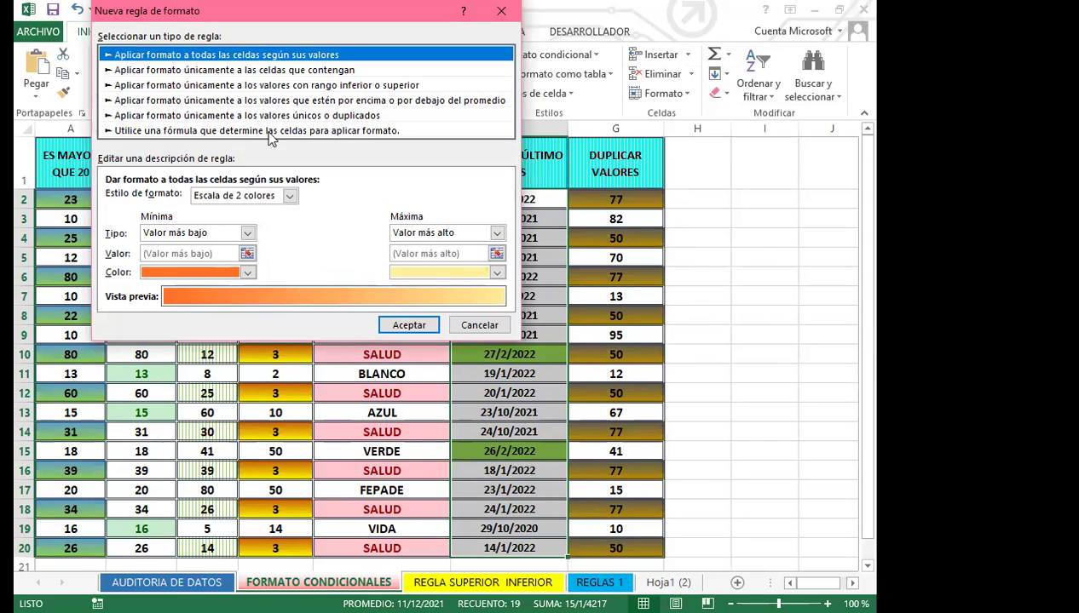
Set the rule to format only cells with Fechas En los últimos 7 días and view its fill options without choosing any
click(241, 72)
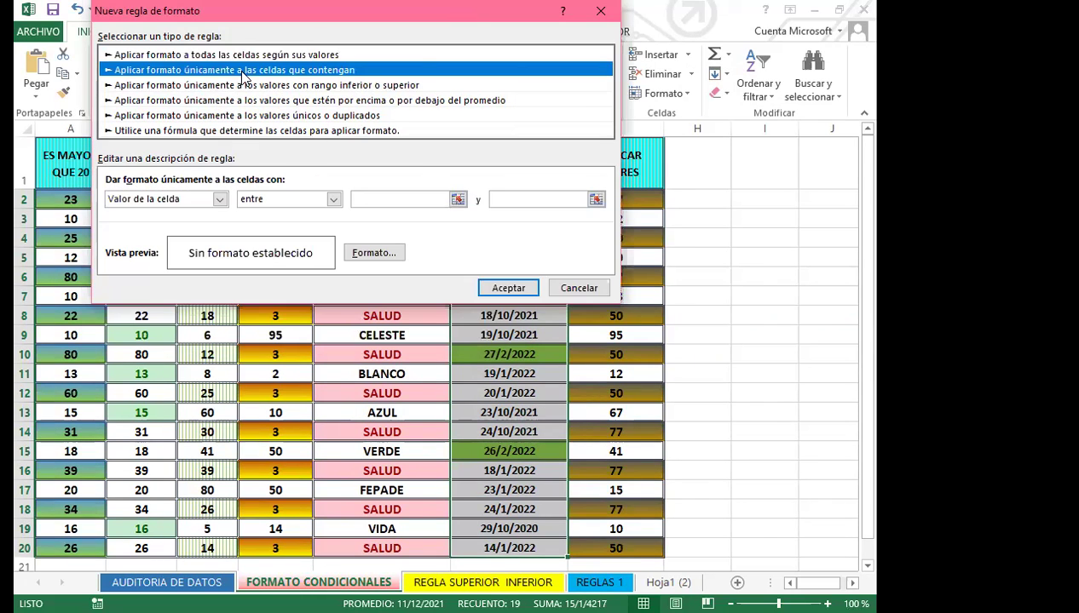
click(221, 199)
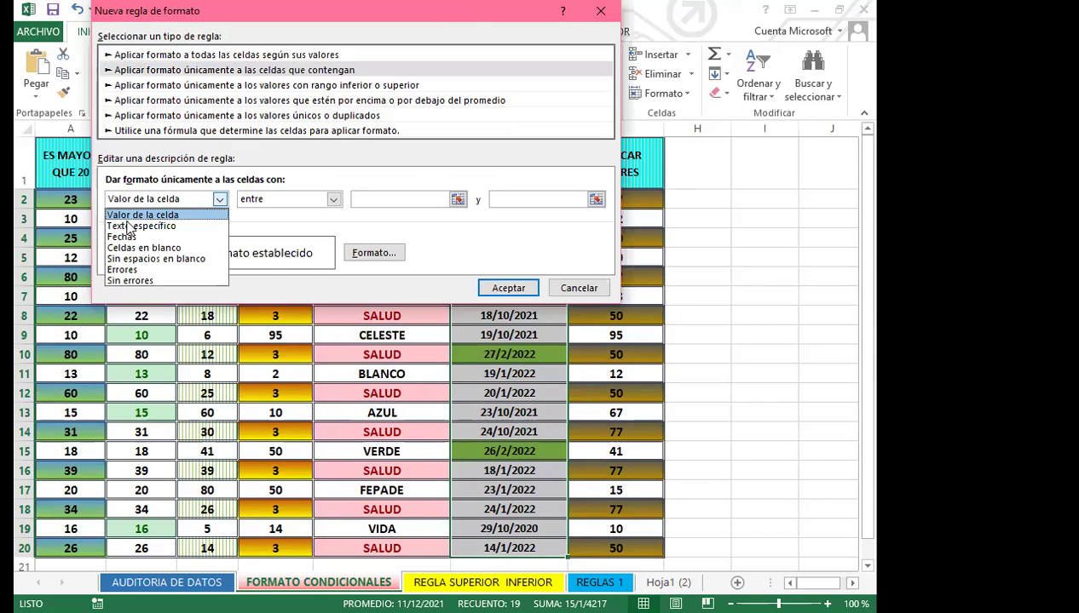
click(121, 237)
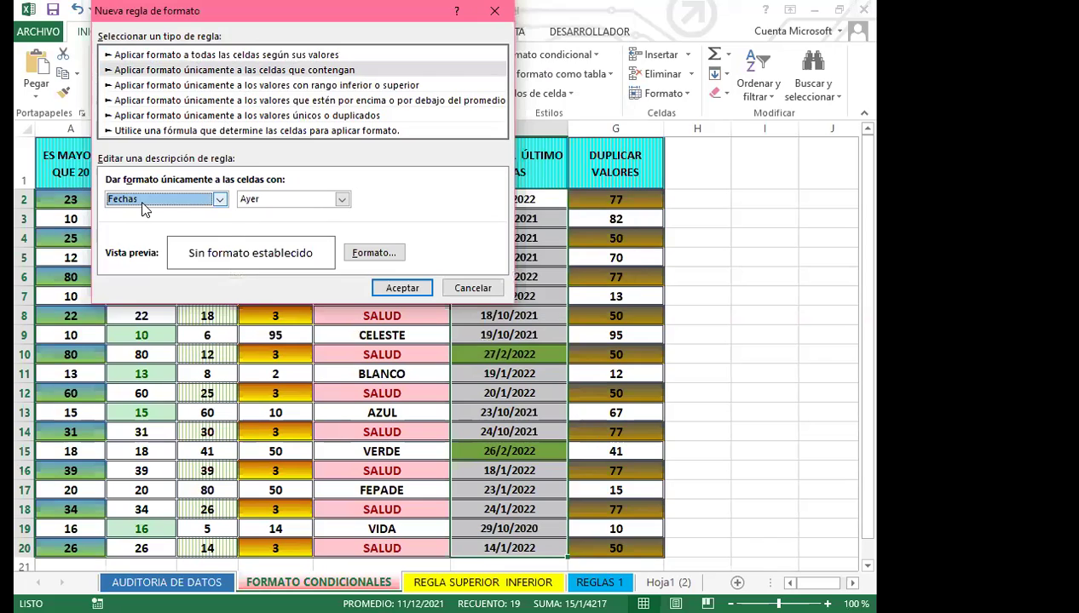
click(342, 199)
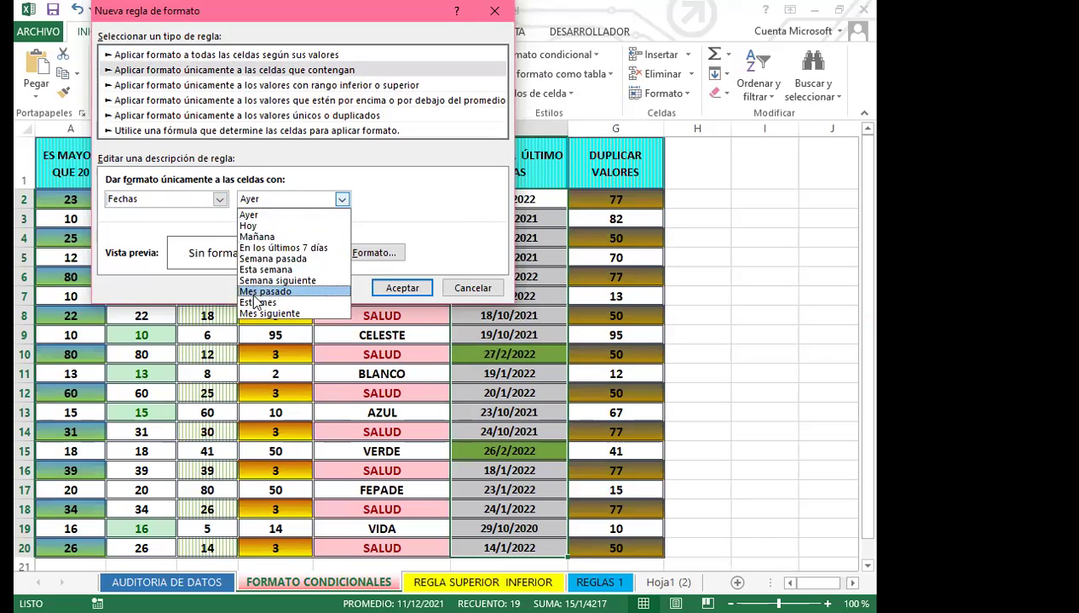
click(250, 247)
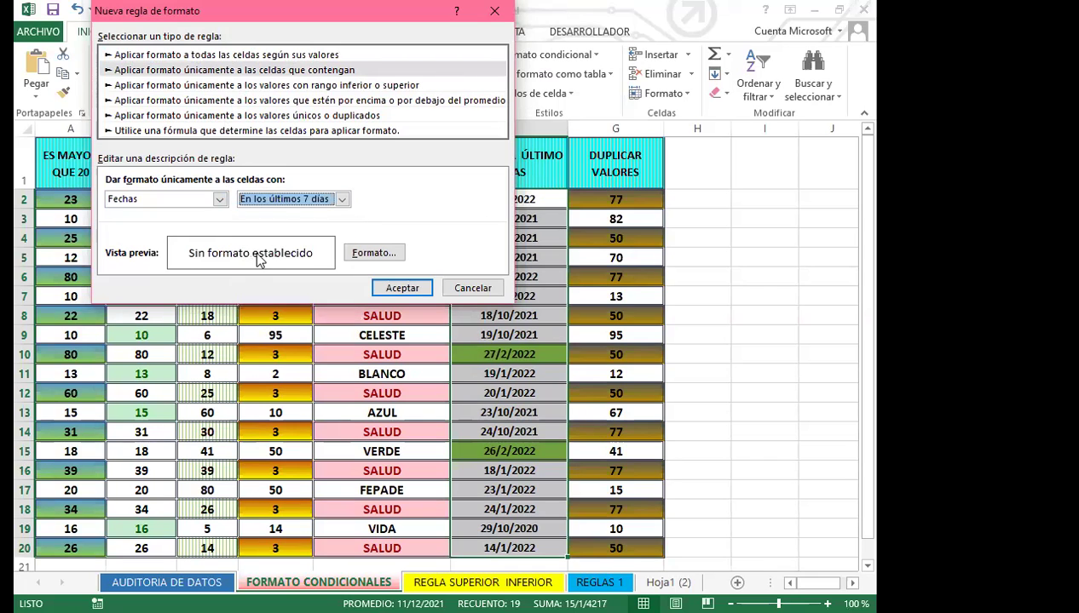
key(Tab)
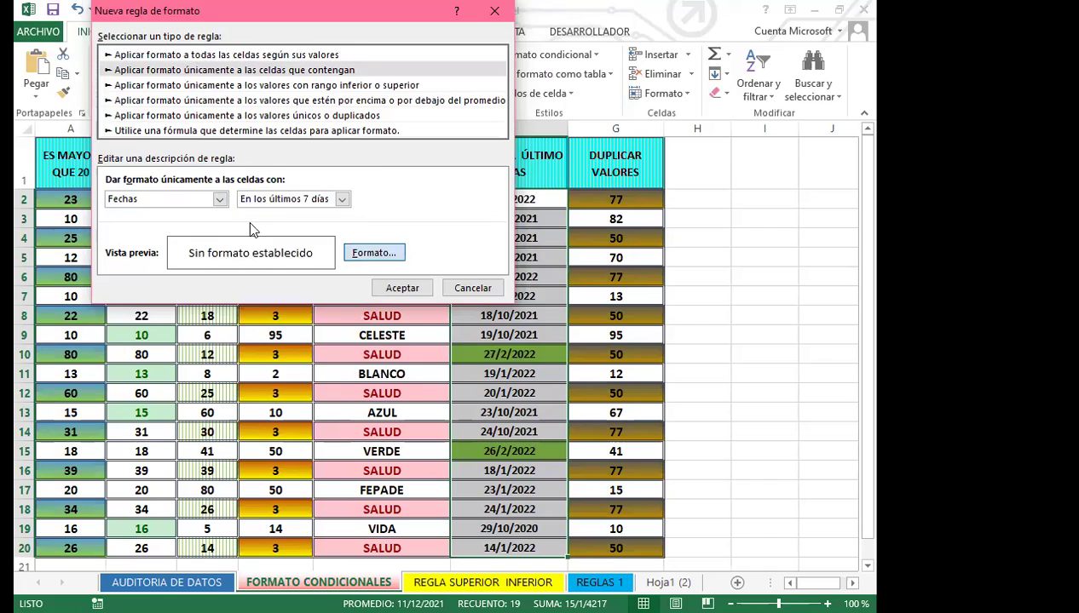
key(Return)
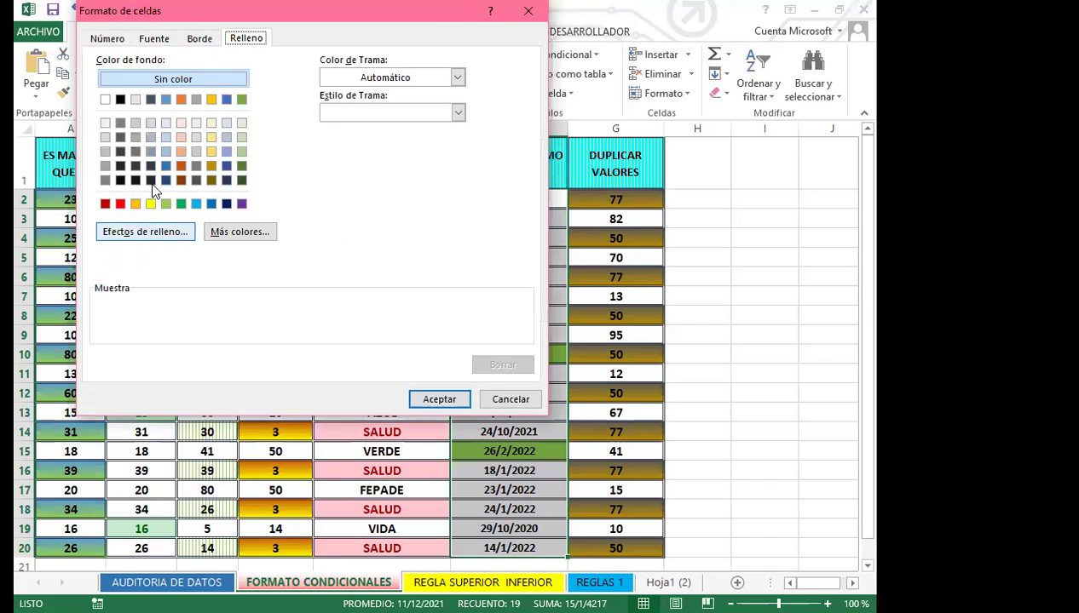
click(509, 400)
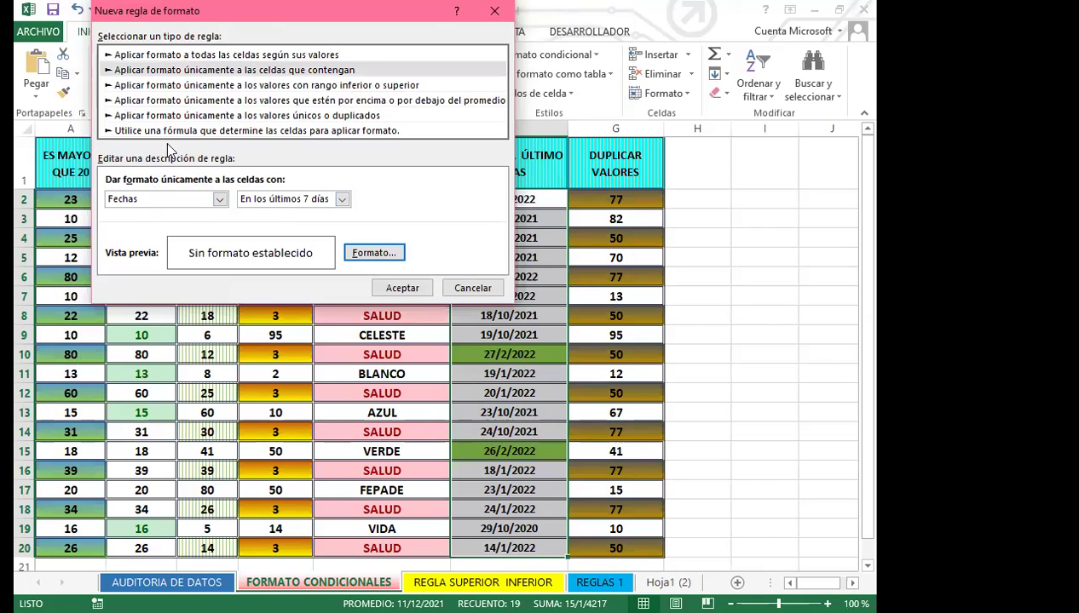
Switch the rule to values por encima de the selected range's average and accept it without a format
click(208, 101)
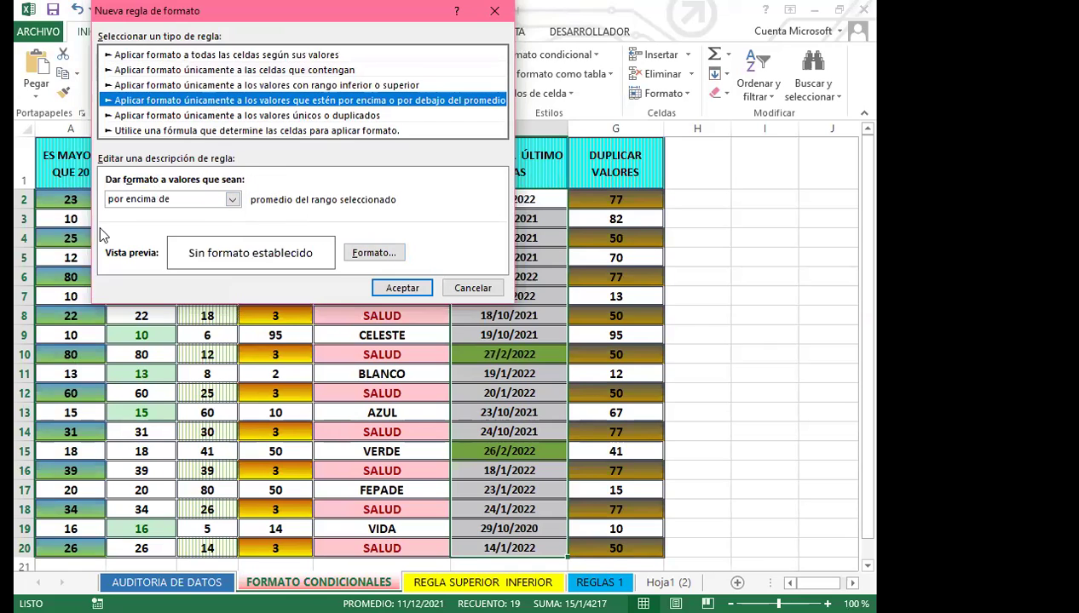
click(231, 199)
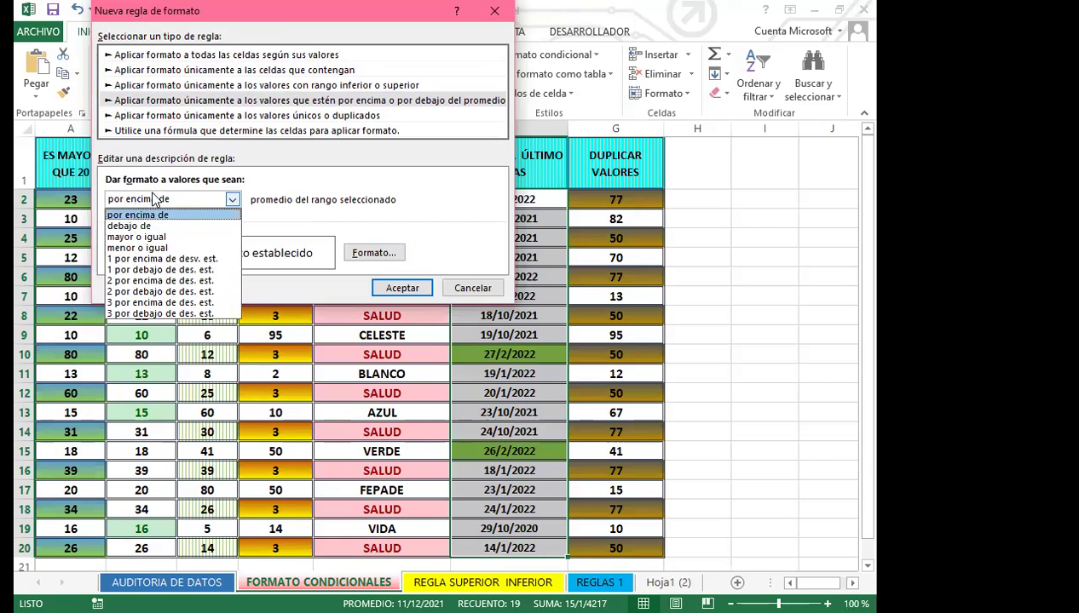
click(259, 183)
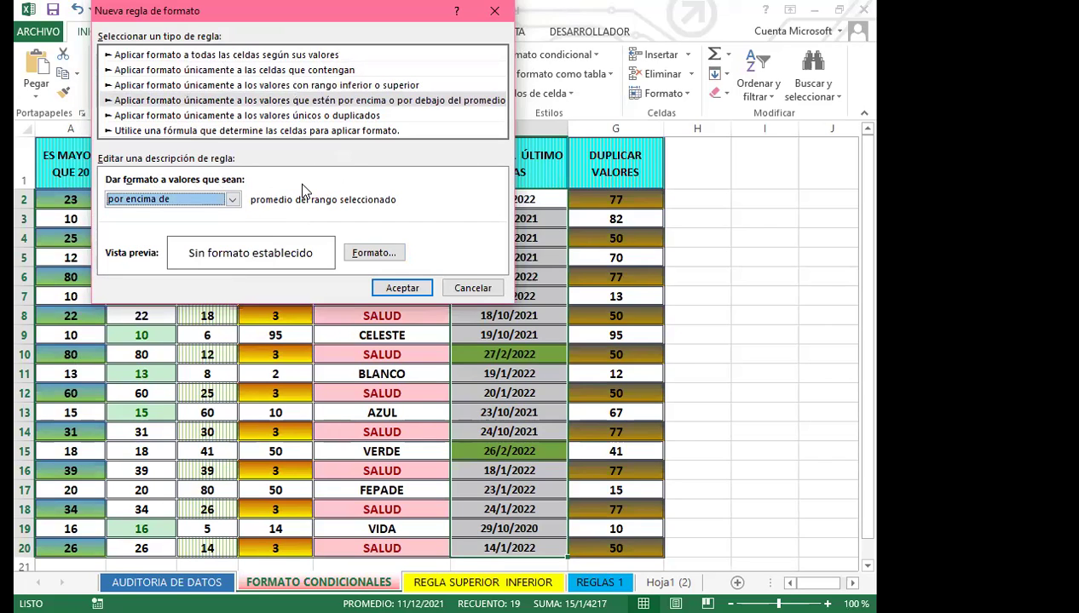
click(402, 288)
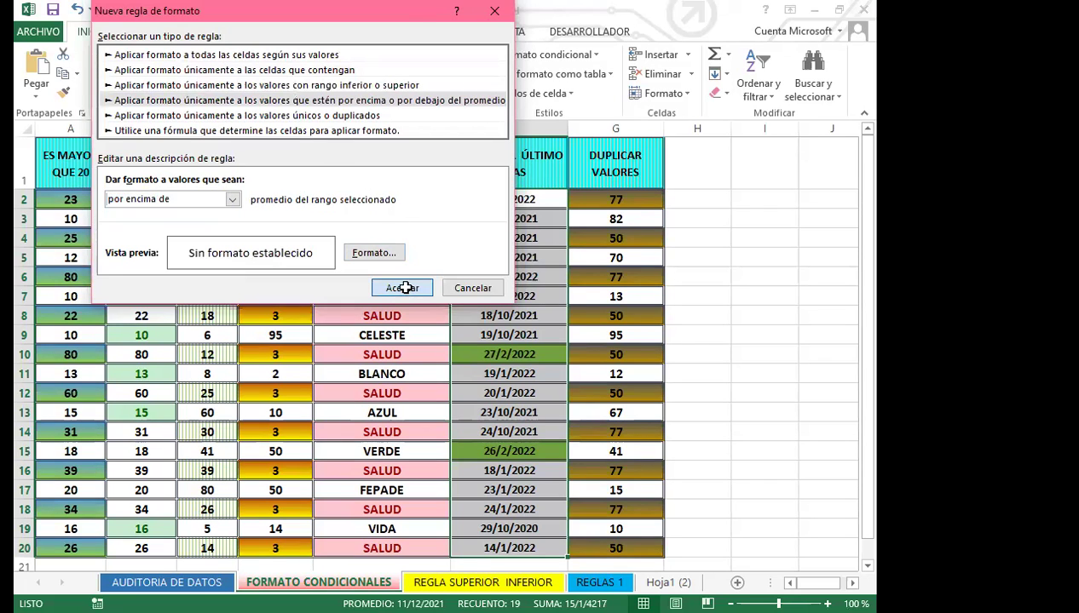
click(460, 280)
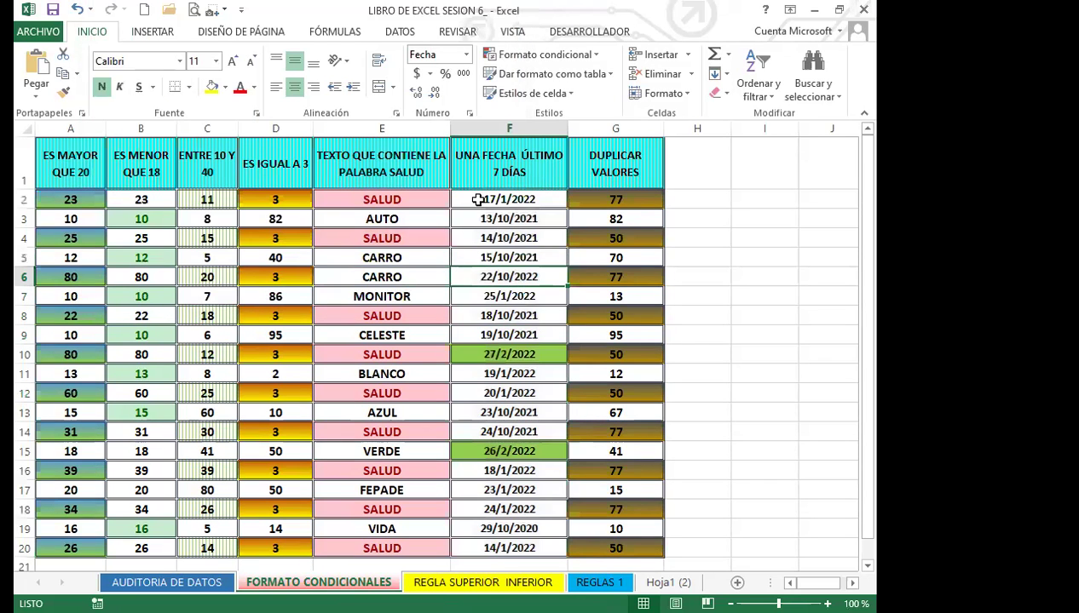
Review the date and custom number formats for F2:F20 and accept the custom format d/m/yyyy
drag(481, 195, 482, 238)
drag(481, 300, 494, 496)
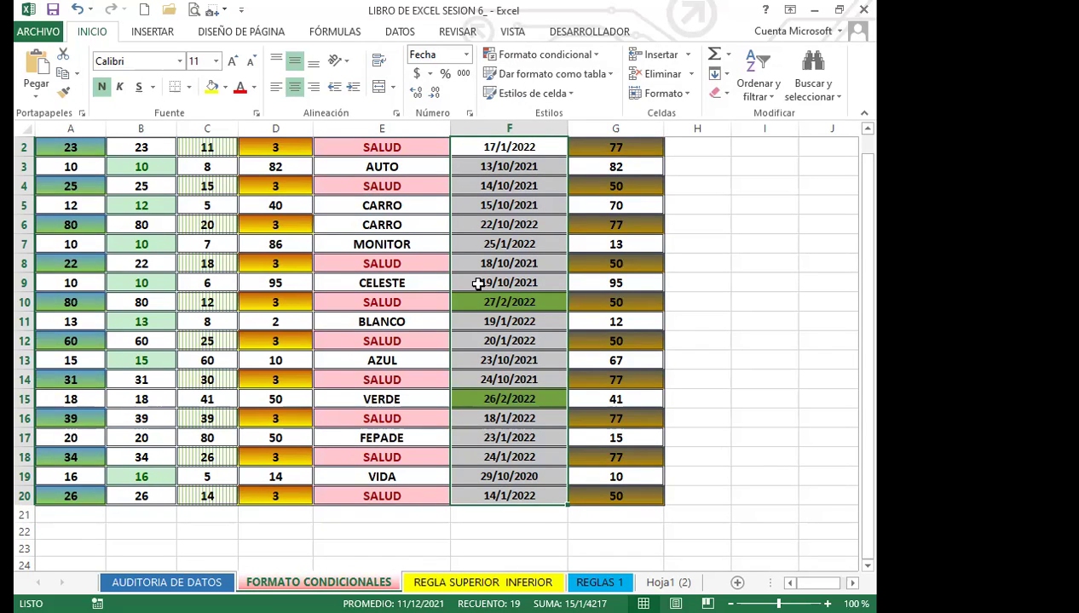
scroll(484, 338, up, 1)
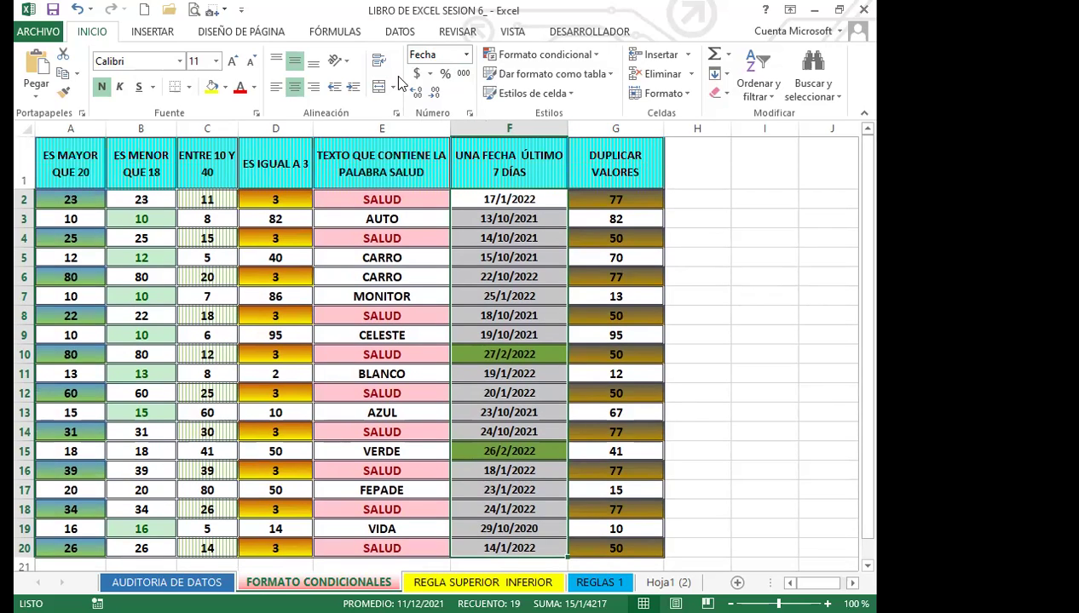
click(469, 114)
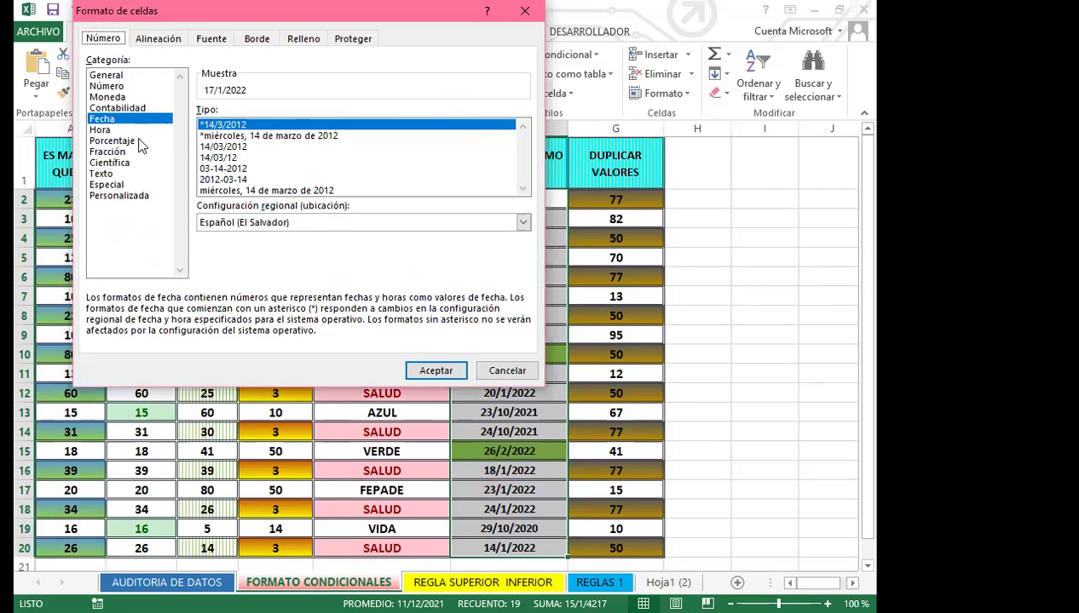
click(123, 196)
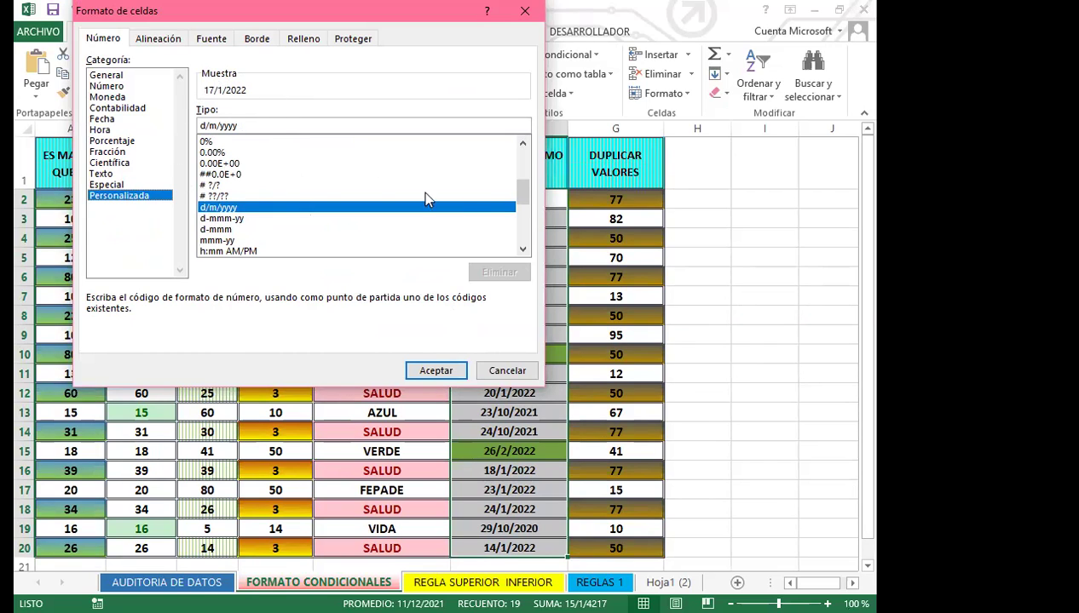
drag(525, 198, 526, 158)
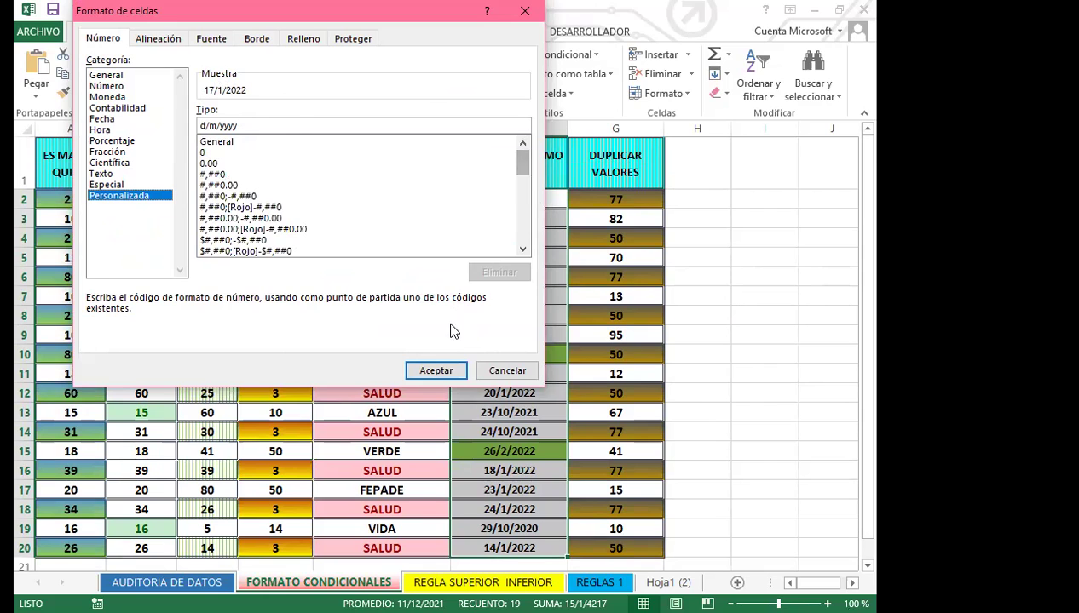
click(437, 372)
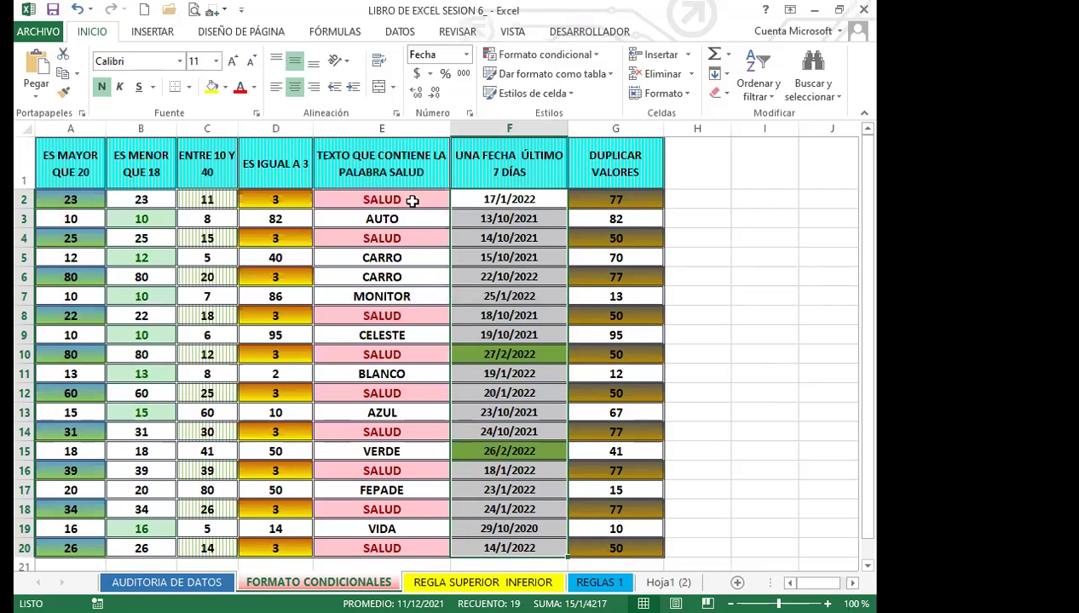
click(594, 55)
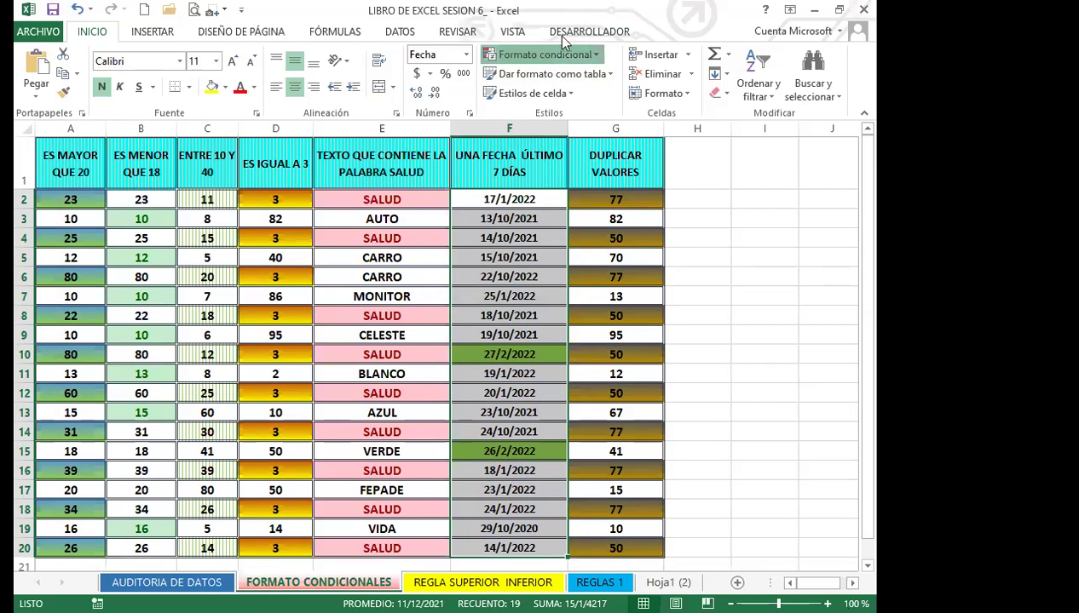
mouse_move(614, 92)
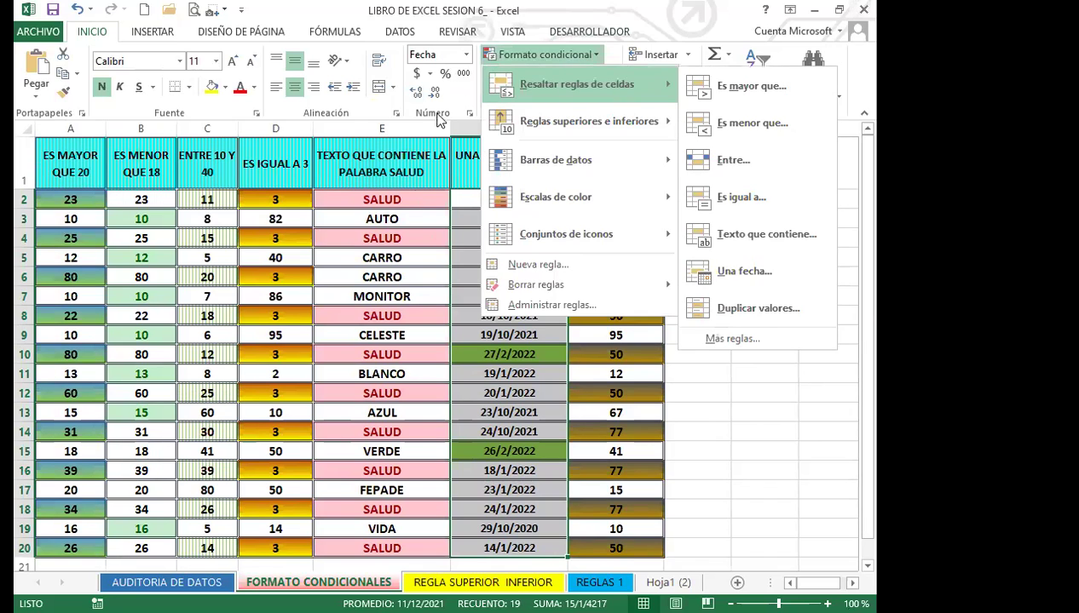
click(458, 252)
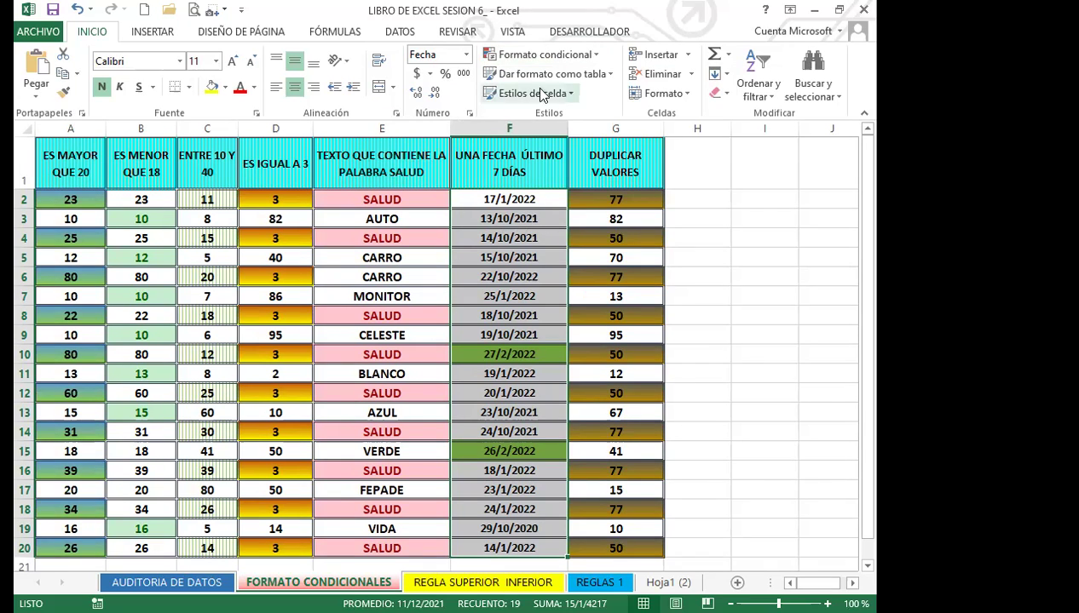
click(531, 259)
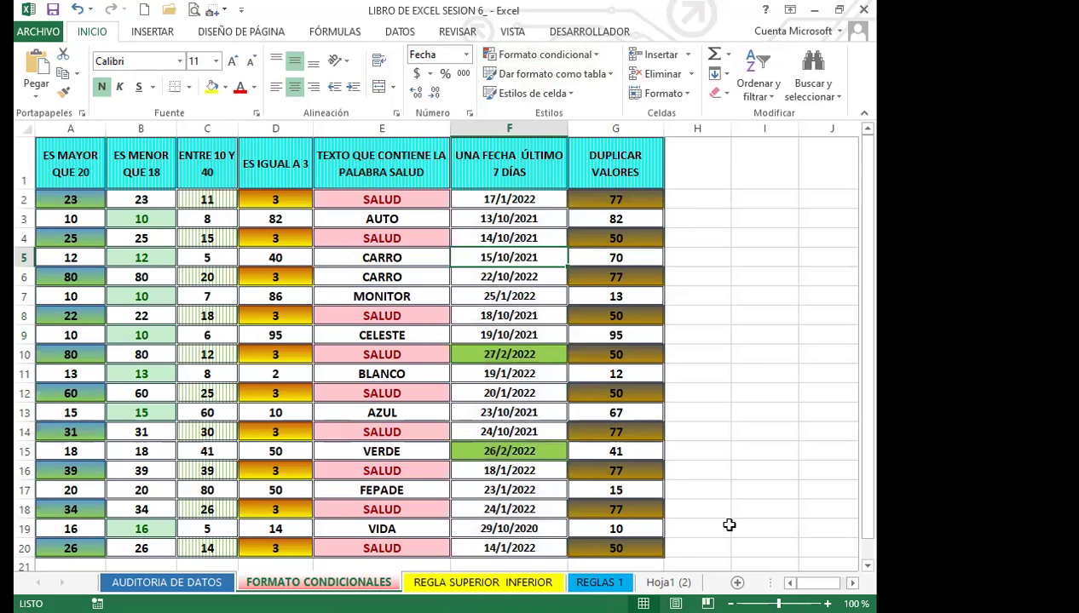
Open the REGLA SUPERIOR INFERIOR sheet and view its table
click(483, 582)
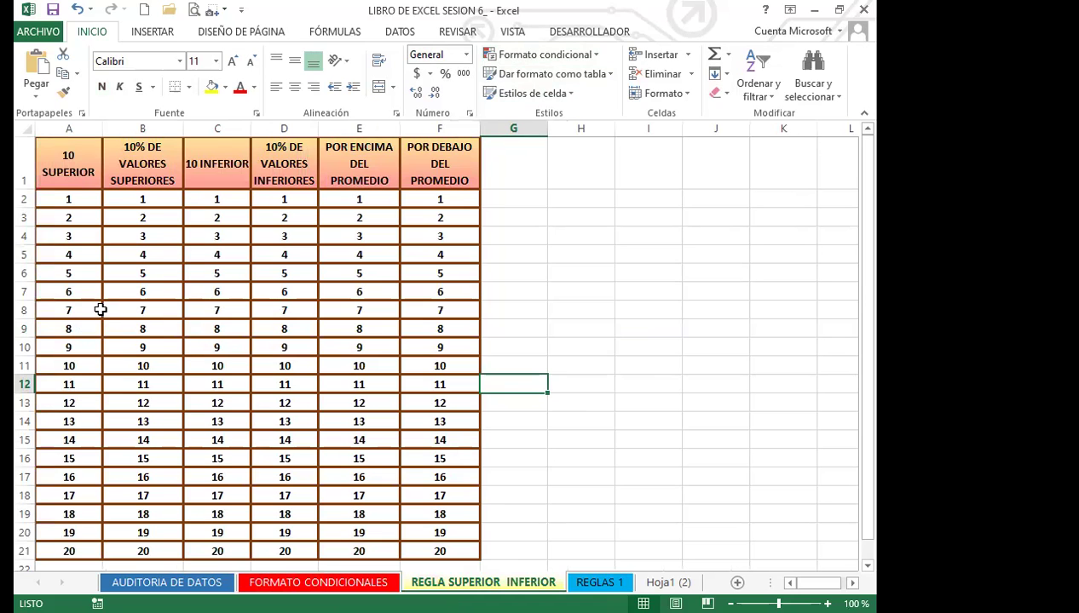
scroll(94, 308, down, 1)
scroll(88, 319, up, 1)
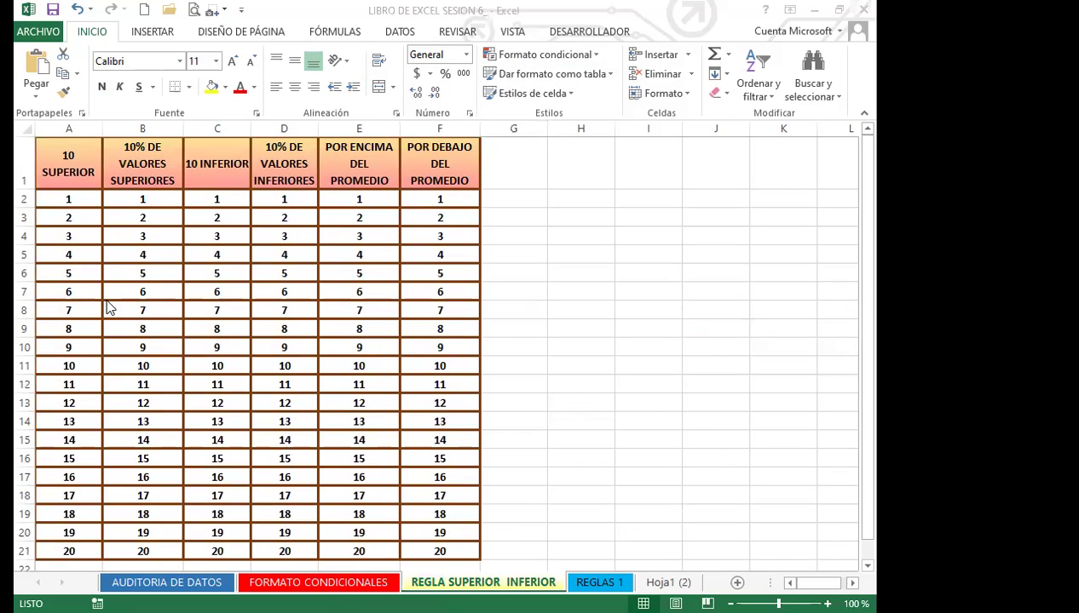
Highlight the top 10 values in A2:A21 with Relleno rojo claro con texto rojo oscuro
drag(81, 197, 72, 500)
scroll(70, 255, up, 1)
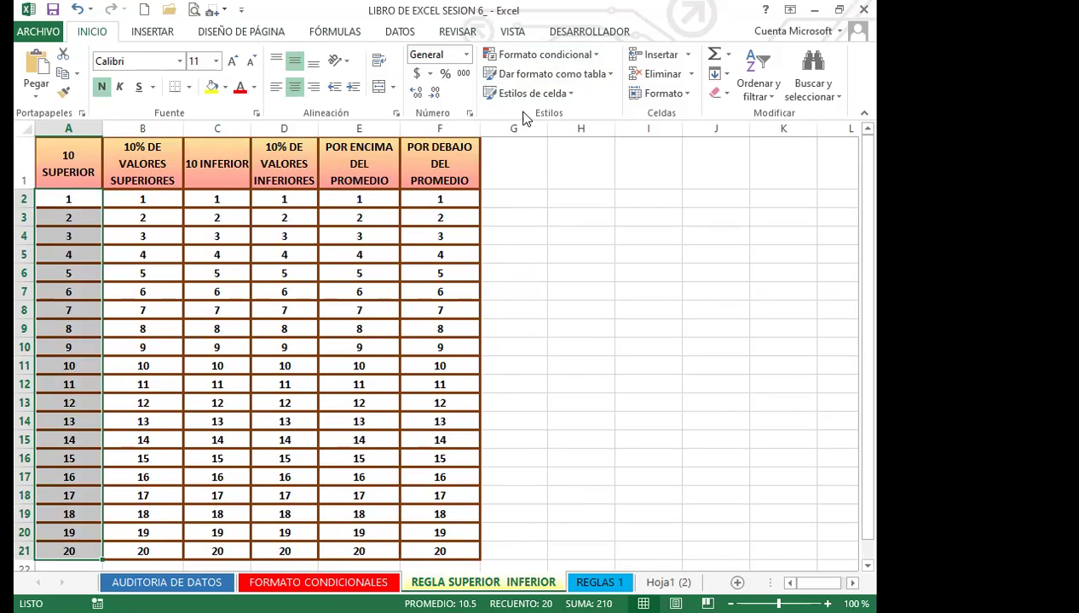
click(596, 58)
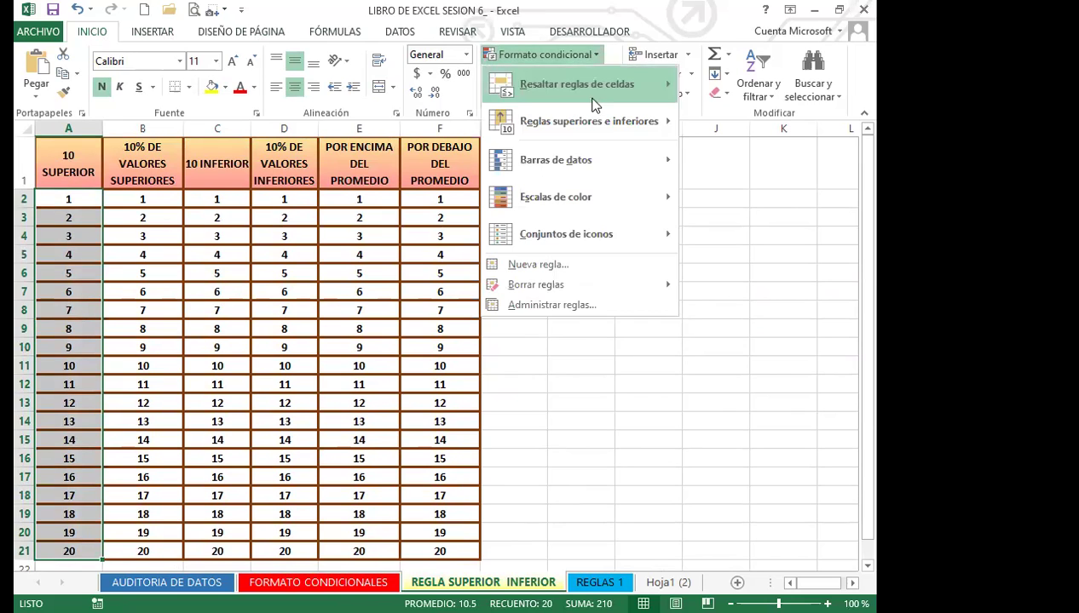
mouse_move(566, 134)
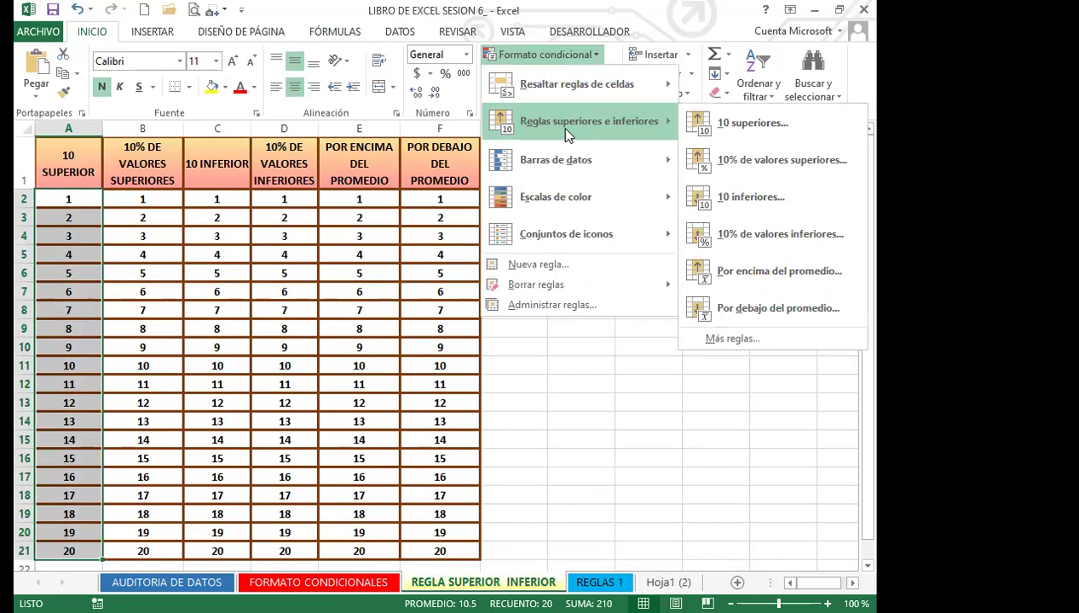
click(771, 128)
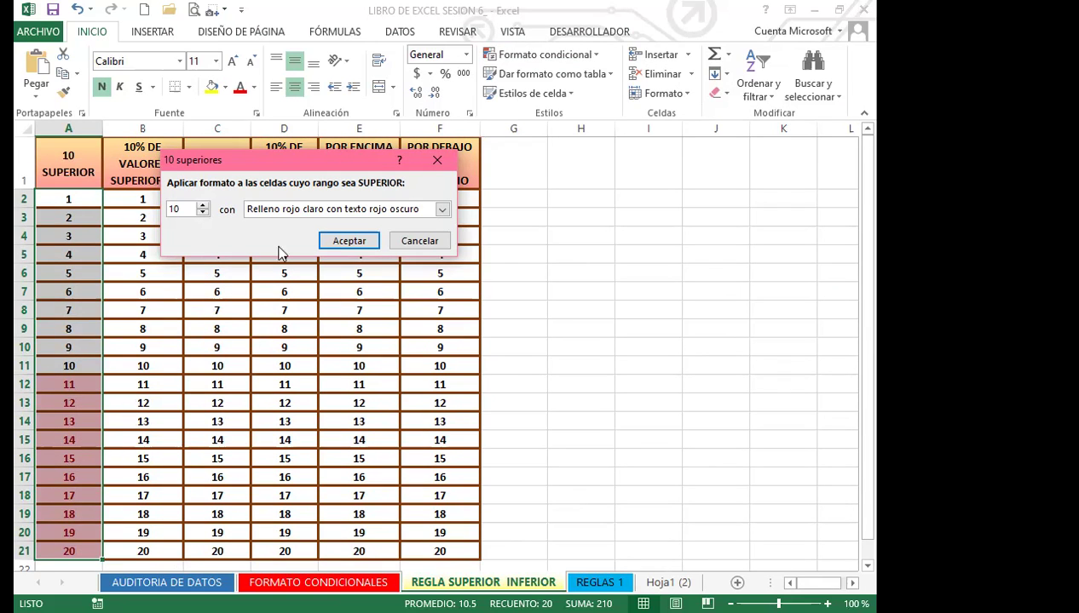
click(349, 241)
Select B2:B21 and preview the 10% de valores superiores rule without applying it
drag(143, 198, 160, 496)
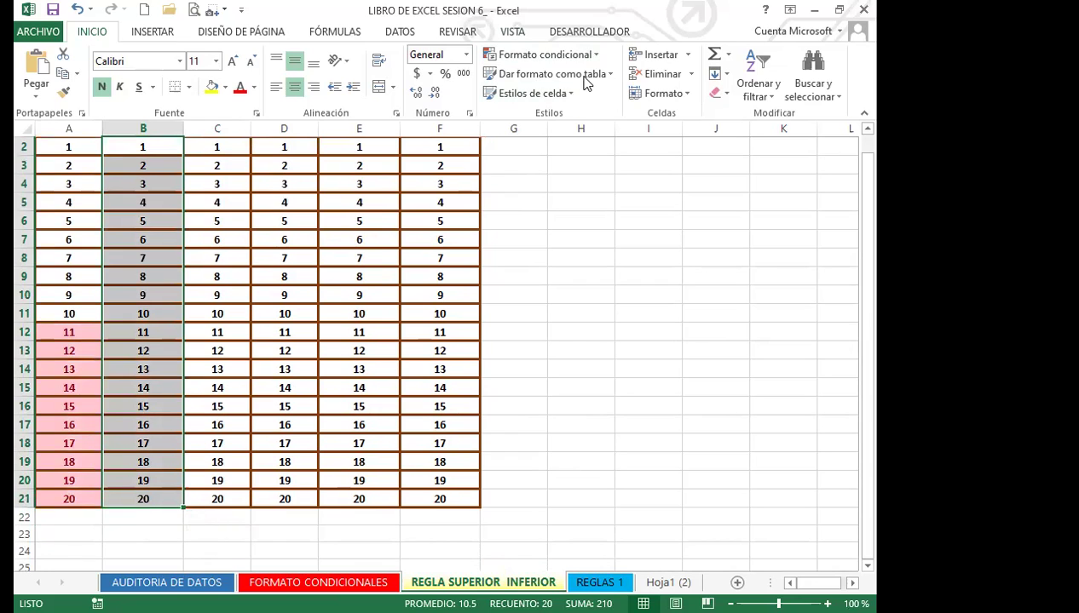
click(598, 54)
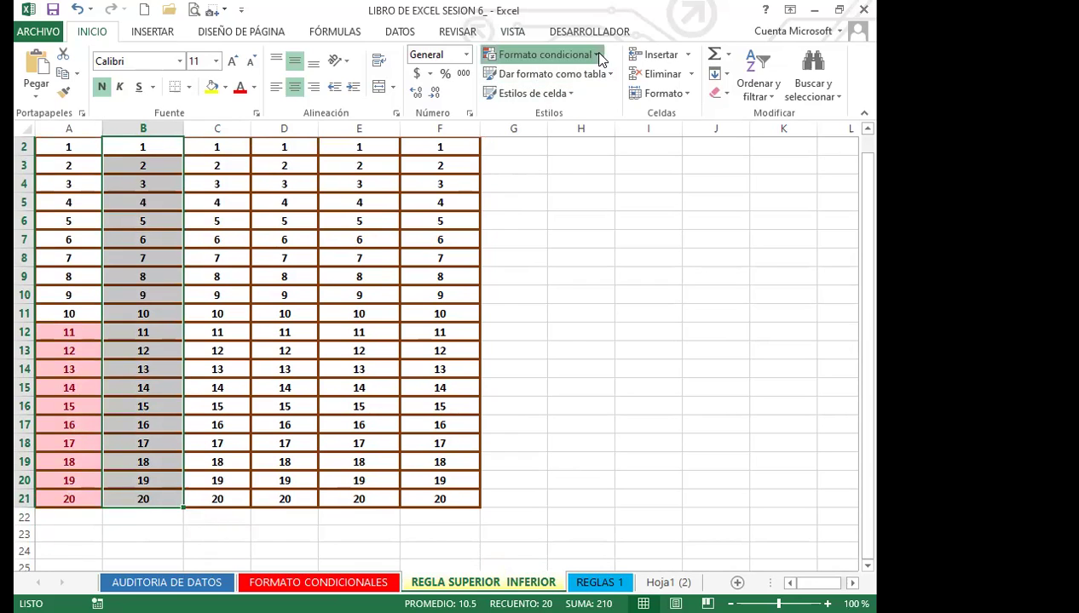
mouse_move(643, 122)
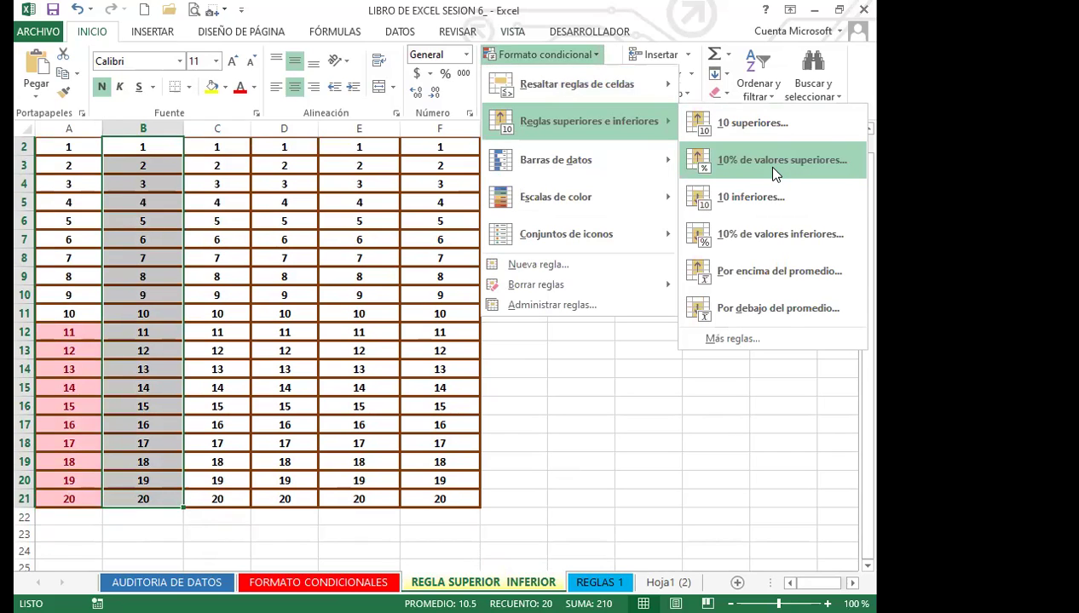
key(Return)
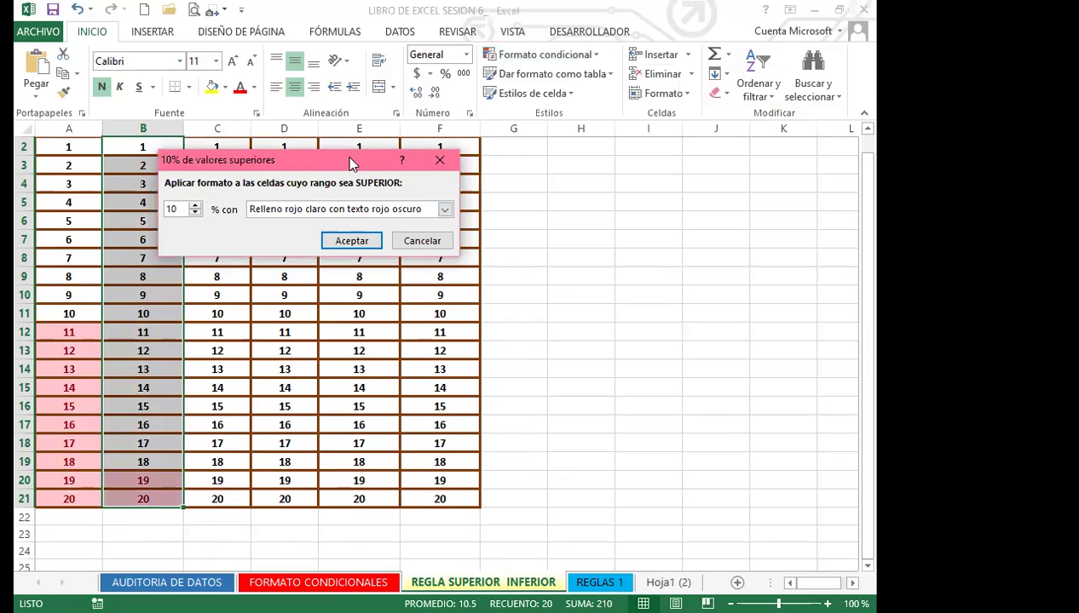
click(438, 160)
scroll(605, 349, up, 1)
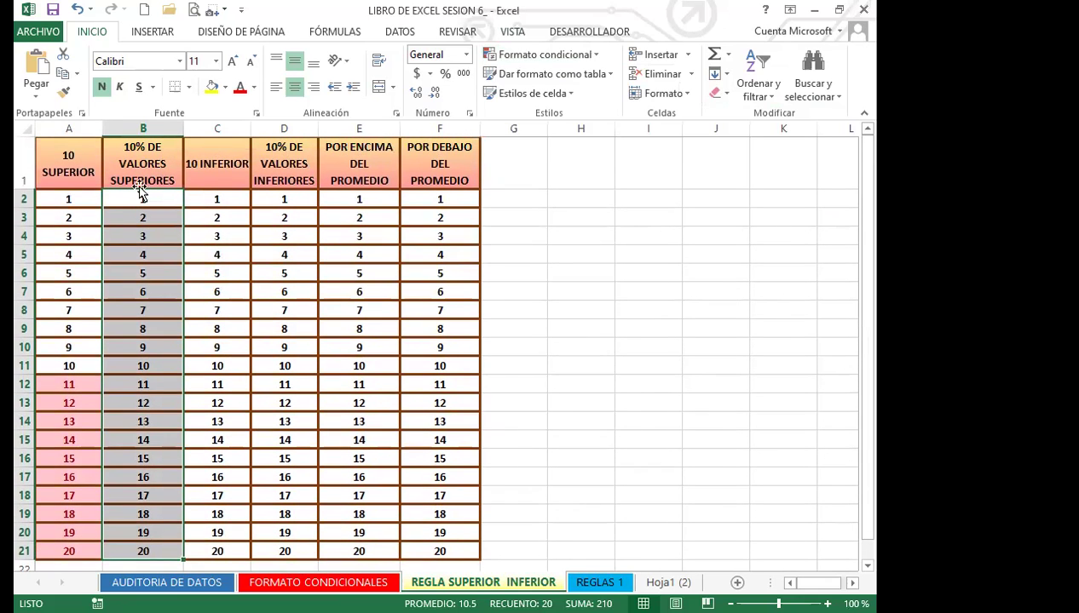
Highlight the top 10% of values in B2:B21 with Relleno amarillo con texto amarillo oscuro
click(593, 55)
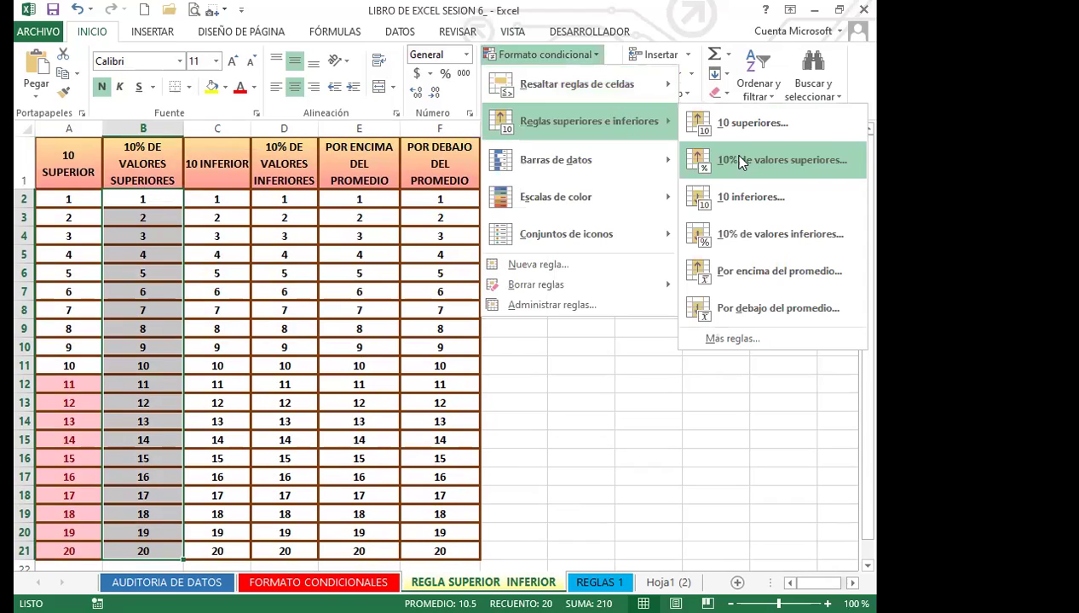
click(739, 162)
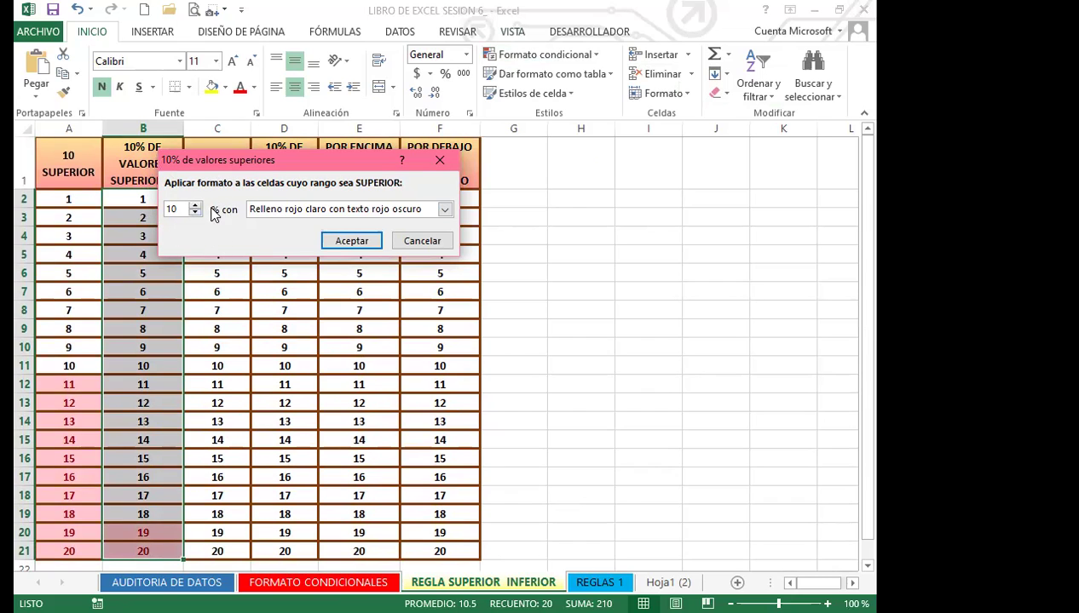
click(194, 207)
click(194, 208)
click(195, 215)
drag(269, 163, 371, 164)
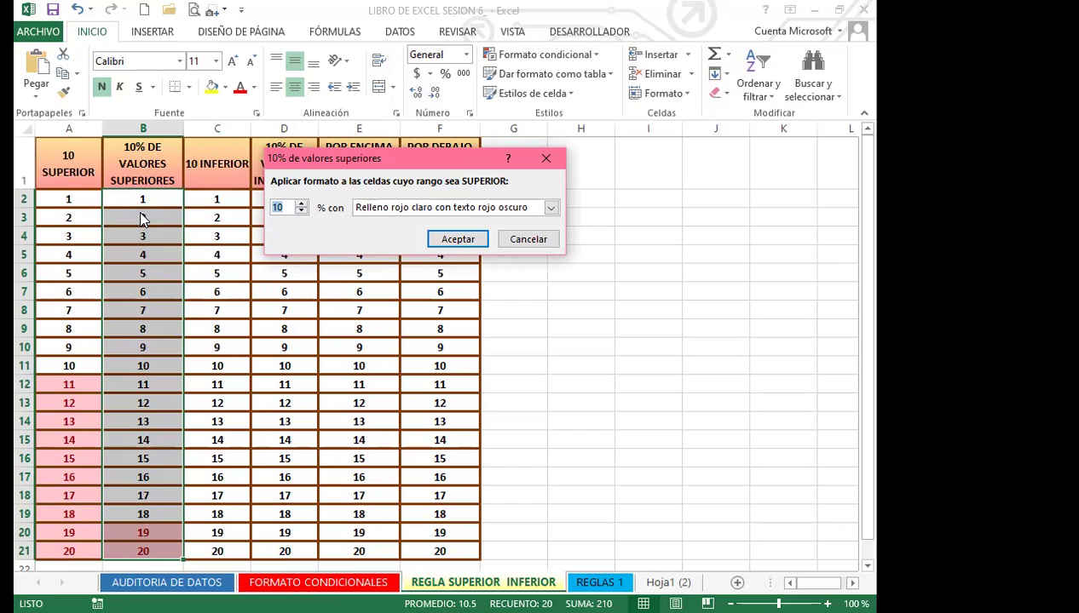
click(550, 208)
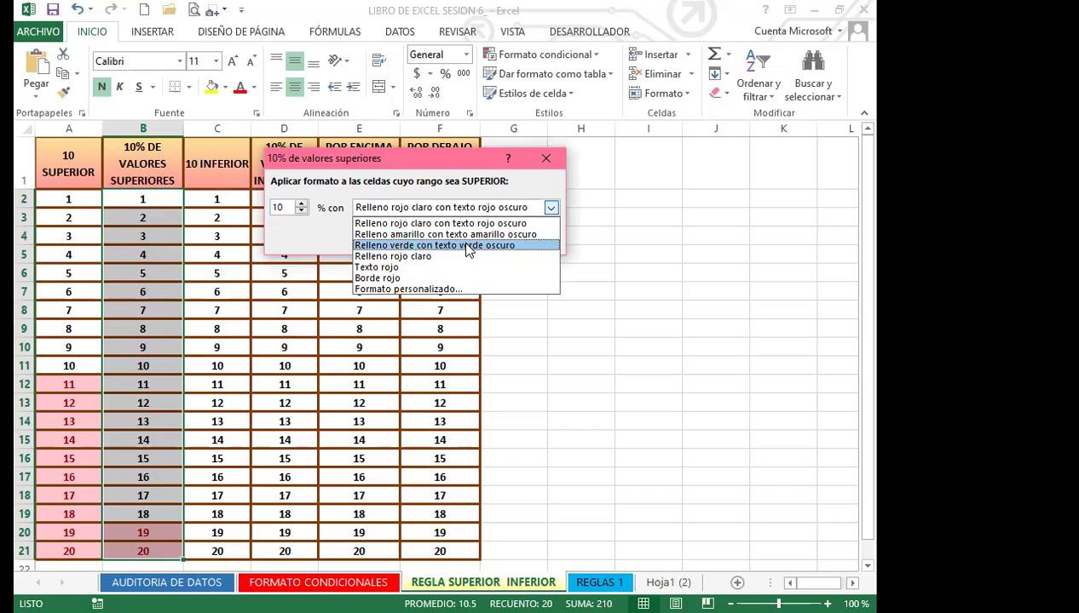
click(460, 234)
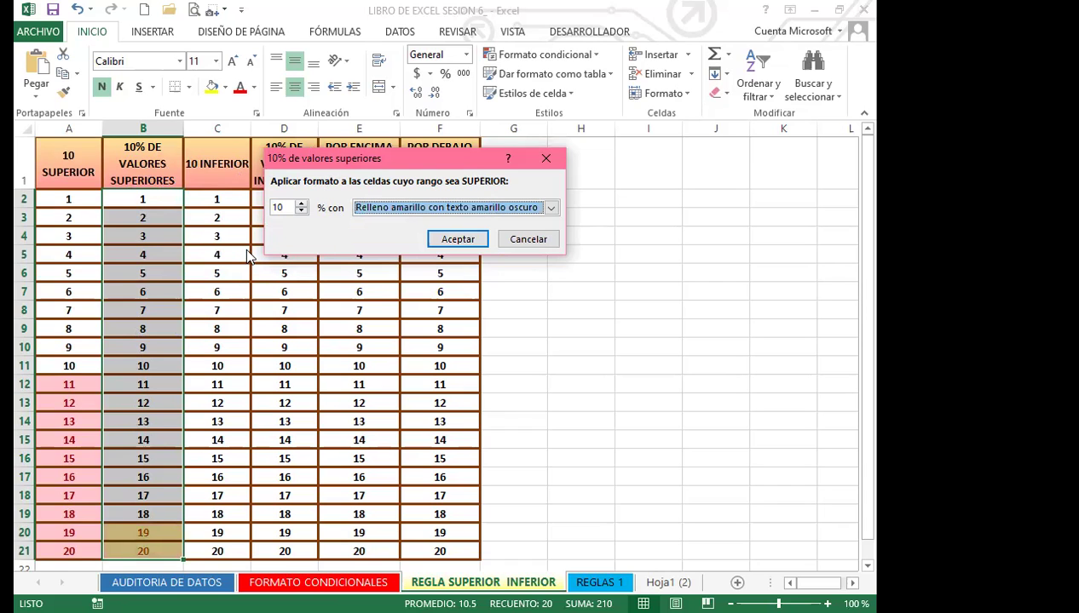
click(465, 242)
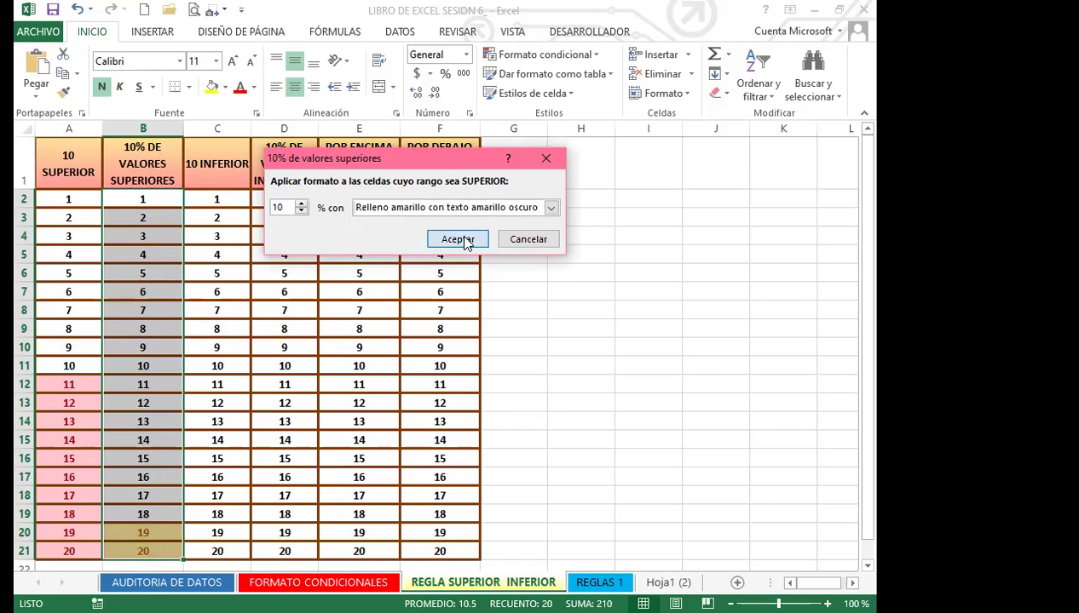
Review column B from header to last row to compare the highlighted cells with the rest
scroll(162, 409, down, 2)
scroll(158, 427, up, 2)
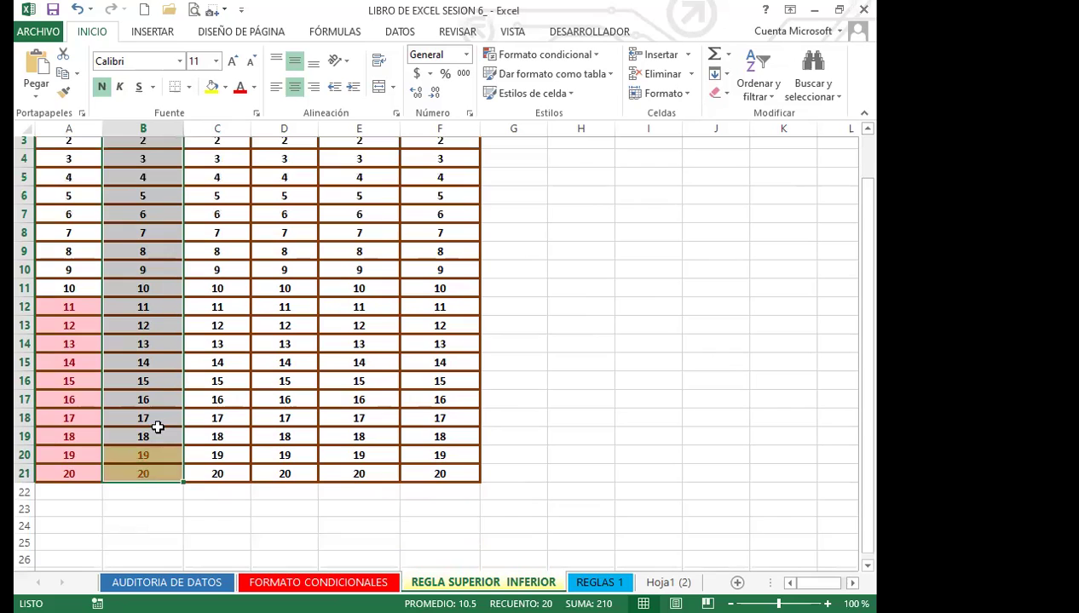
scroll(158, 427, down, 1)
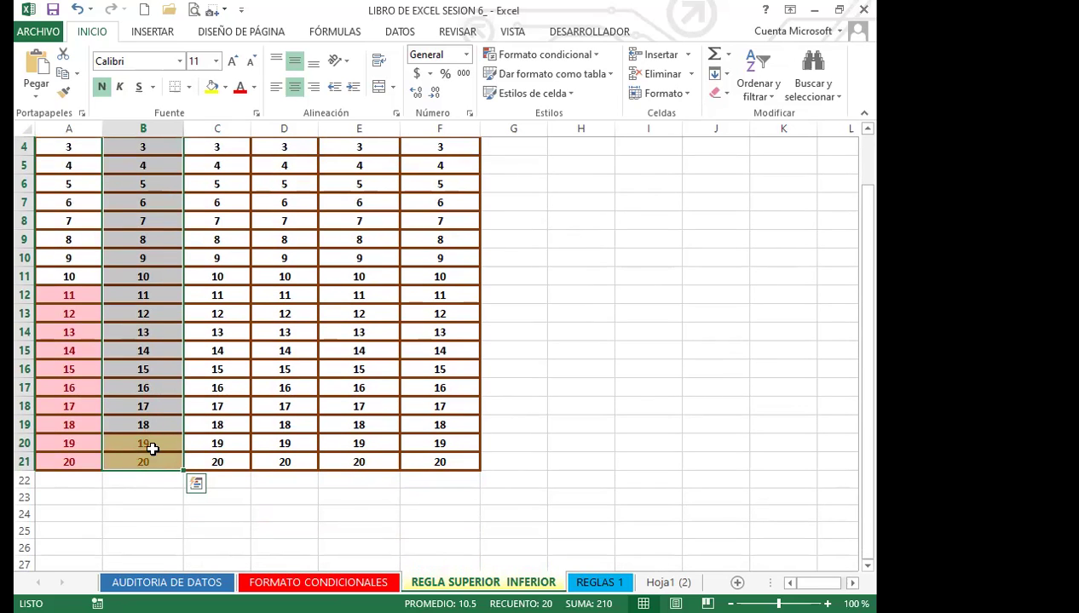
scroll(145, 409, up, 1)
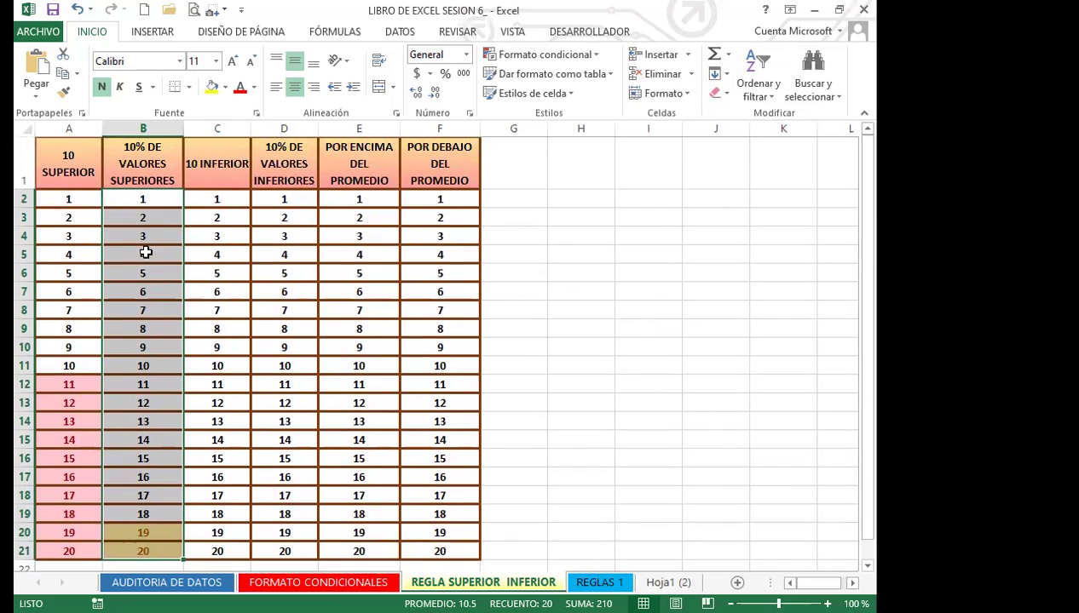
scroll(156, 428, down, 1)
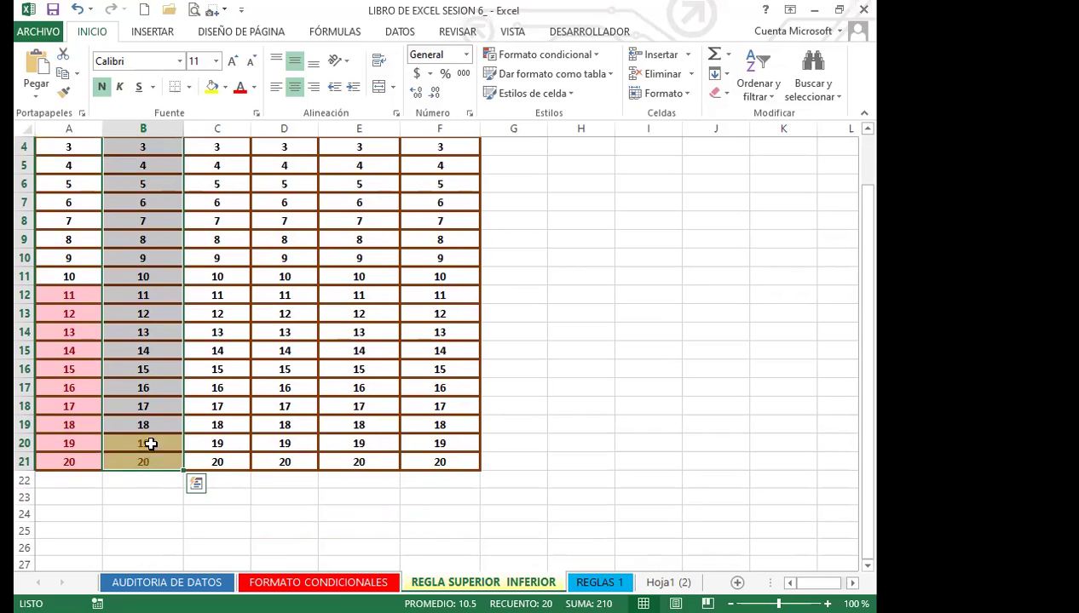
scroll(152, 443, up, 1)
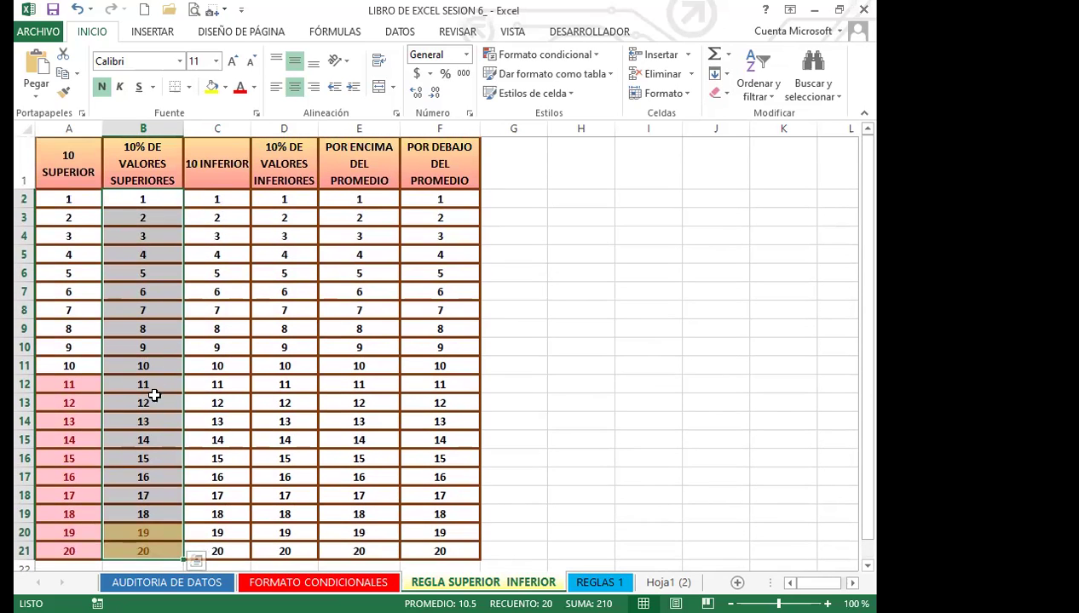
Start a 10 inferiores rule for C2:C21, try a count of 12 and set it back to 10
drag(223, 201, 202, 494)
scroll(195, 334, up, 1)
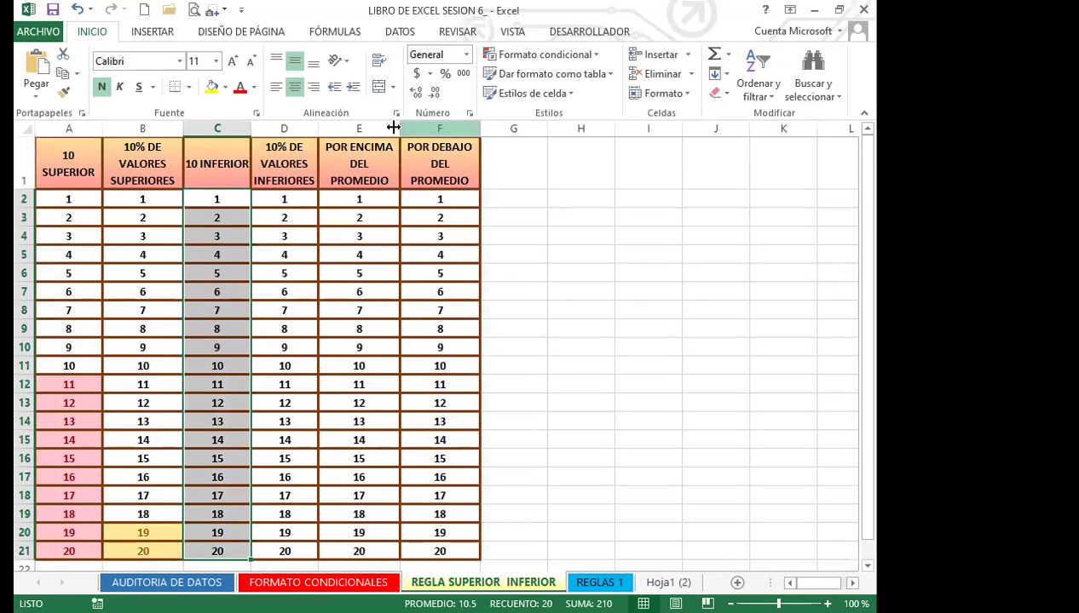
click(588, 53)
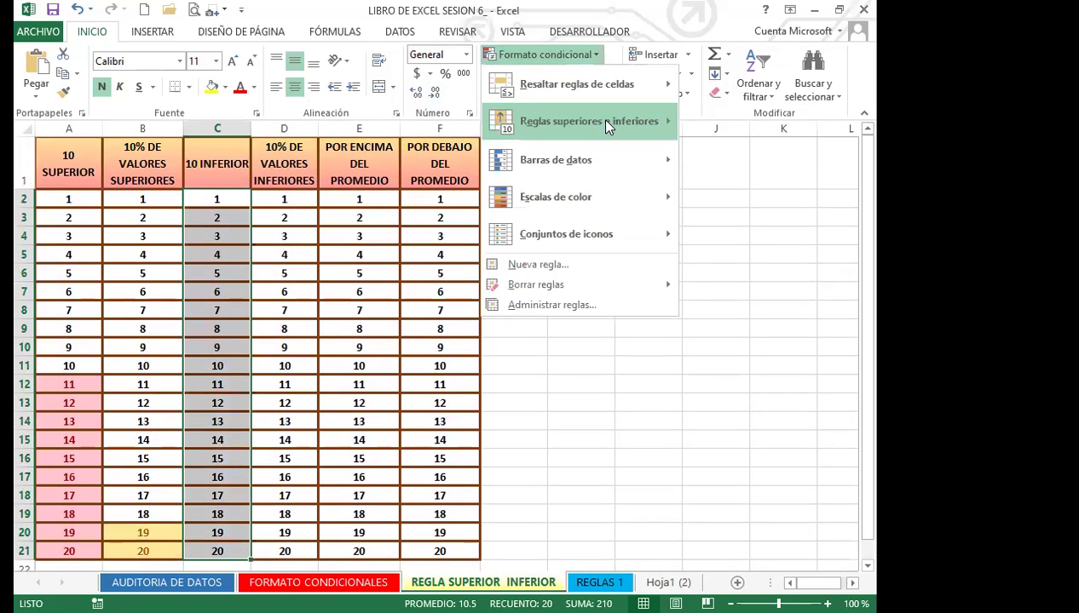
mouse_move(607, 123)
click(735, 196)
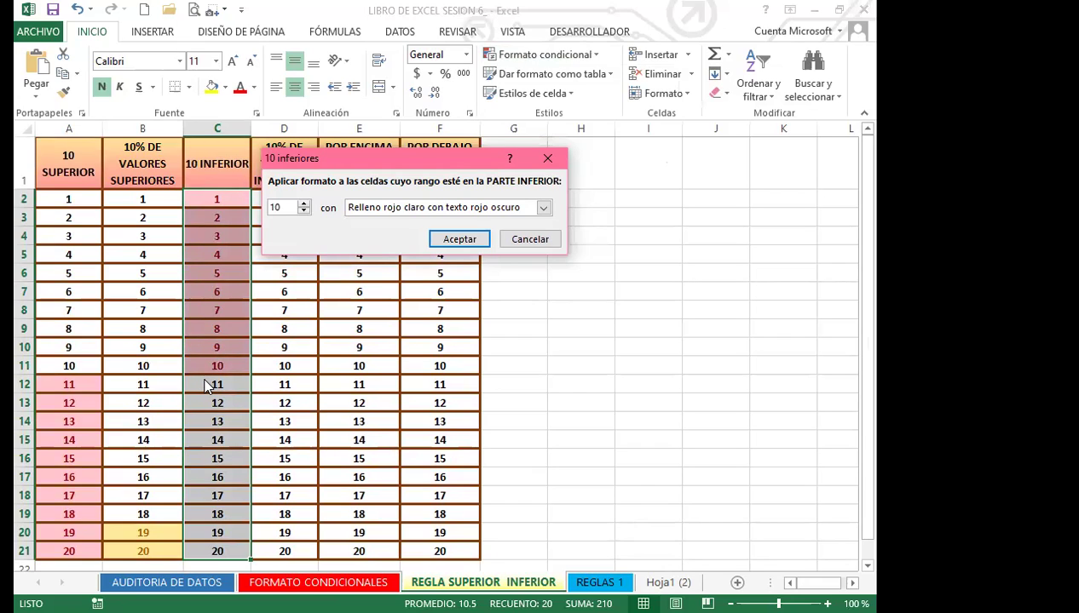
click(304, 203)
click(303, 204)
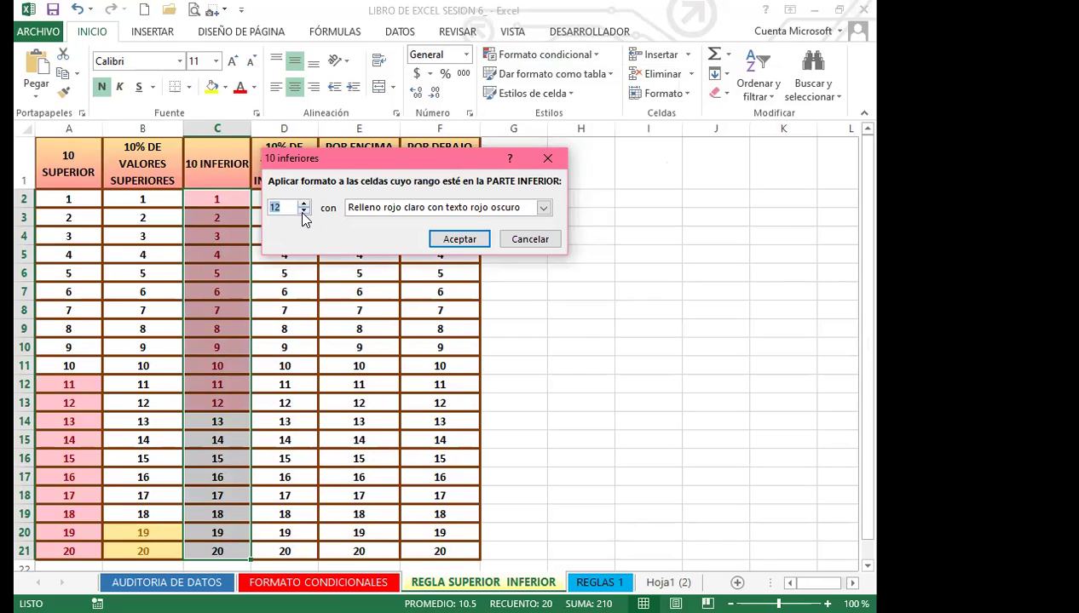
click(304, 212)
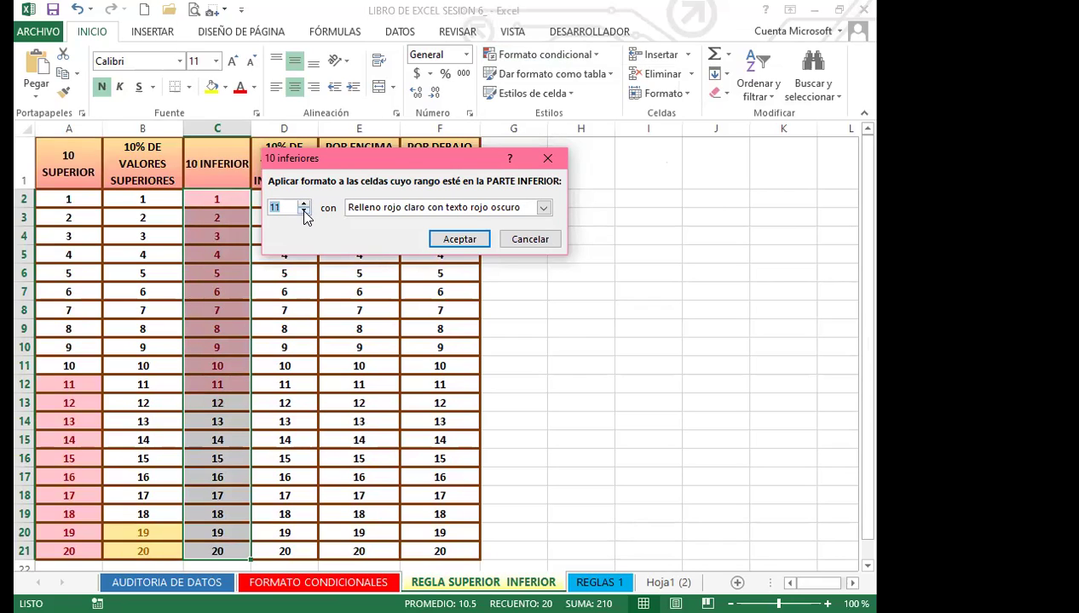
click(303, 212)
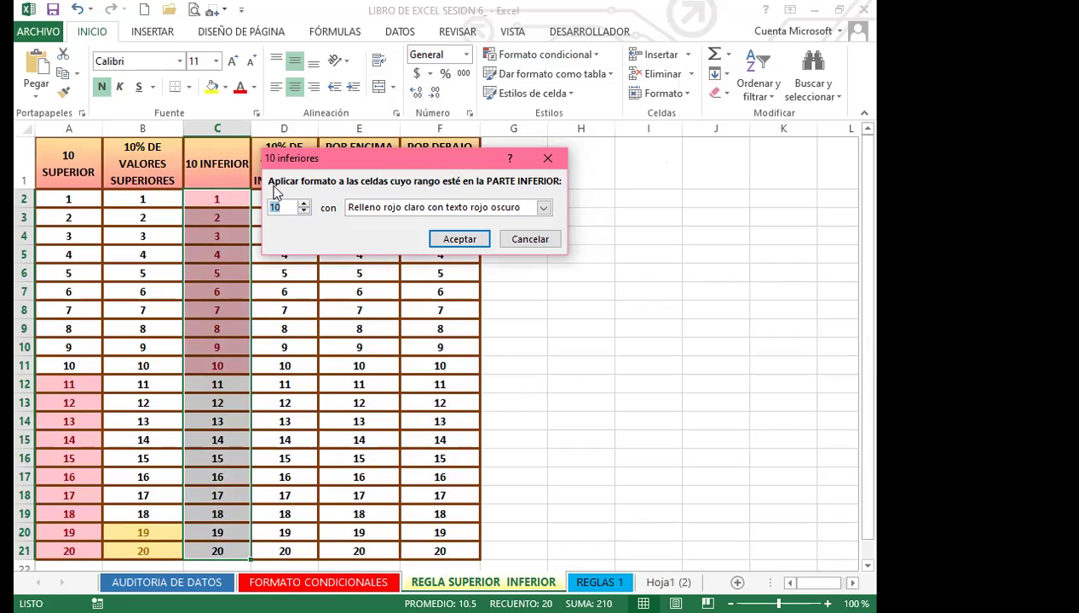
Set the bottom-10 rule's format to Relleno verde con texto verde oscuro and apply it to C2:C21
click(542, 208)
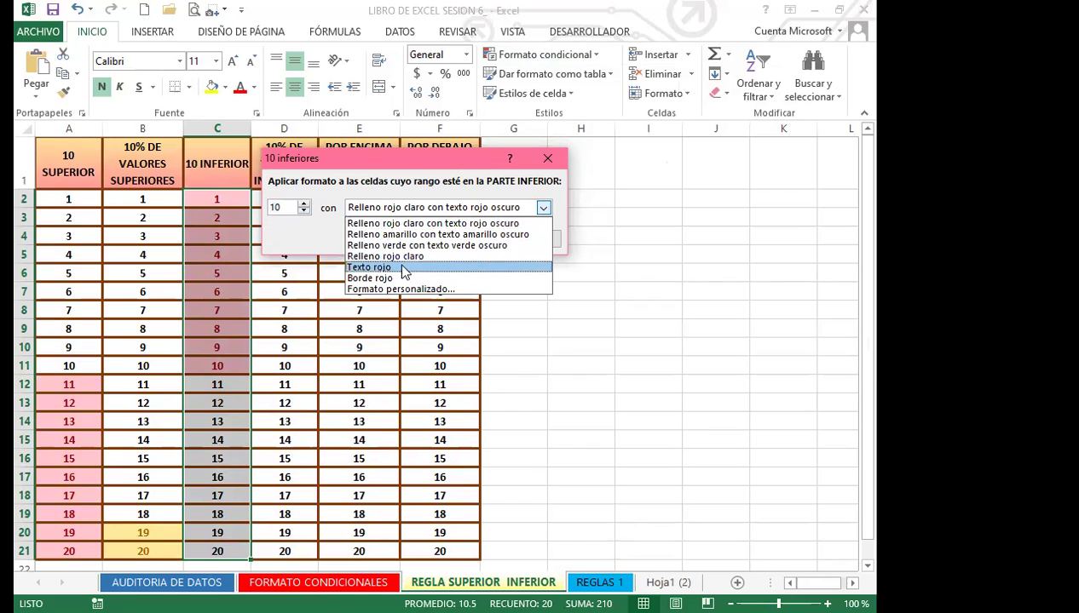
click(449, 235)
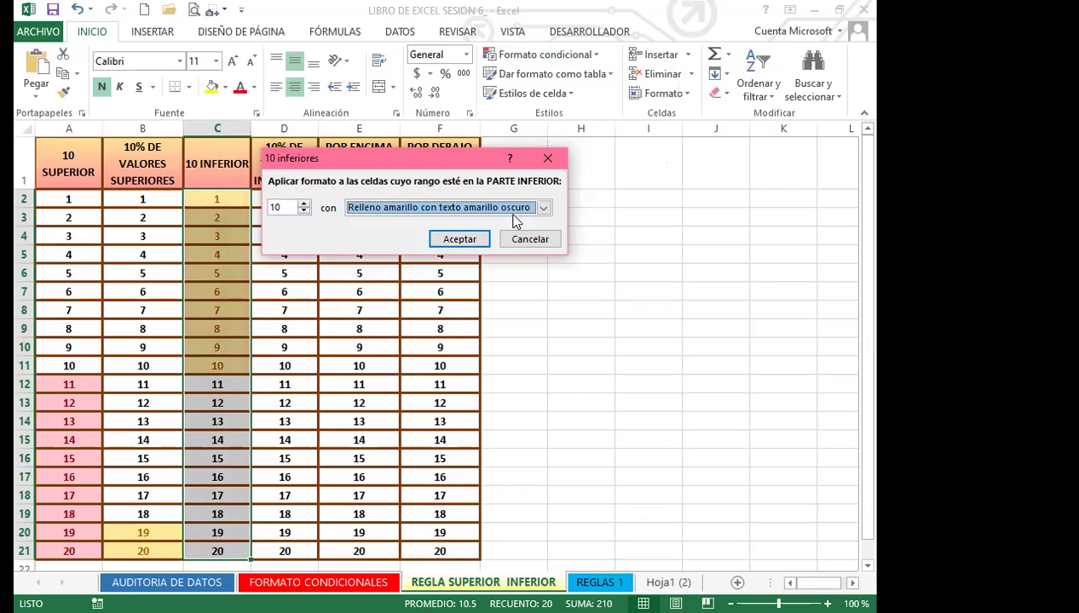
click(546, 215)
click(470, 240)
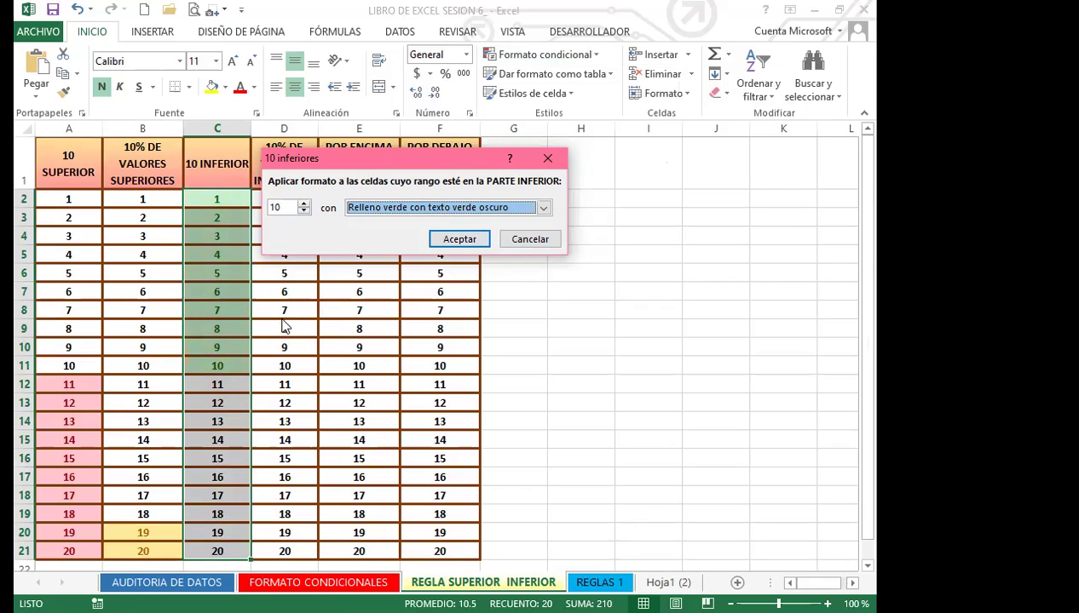
click(457, 239)
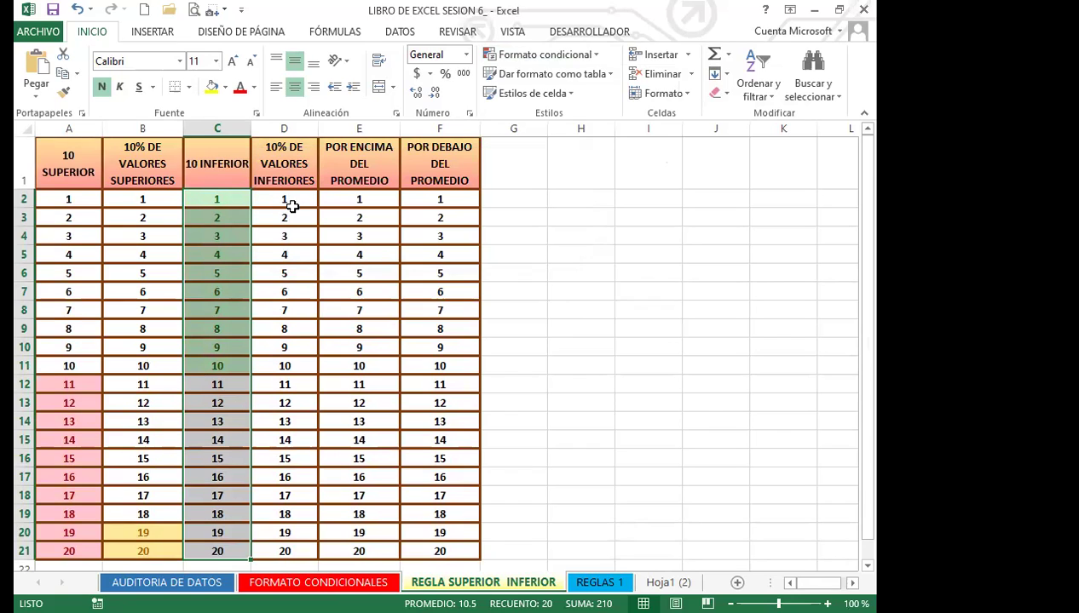
Start a 10% de valores inferiores rule for D2:D21 and choose a custom format for the matching cells
drag(288, 202, 283, 501)
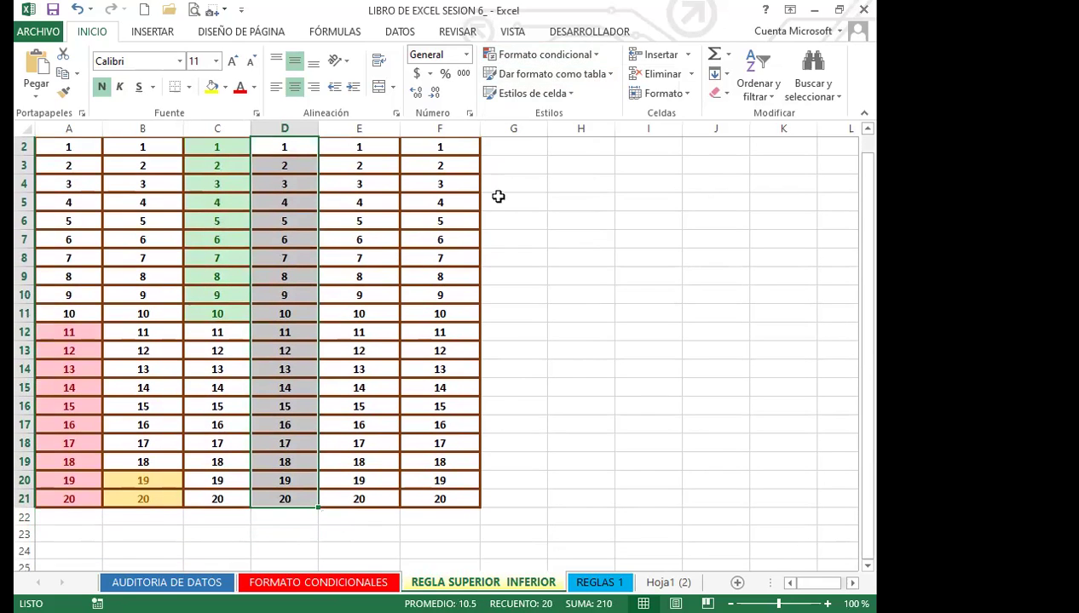
scroll(509, 215, up, 1)
click(596, 54)
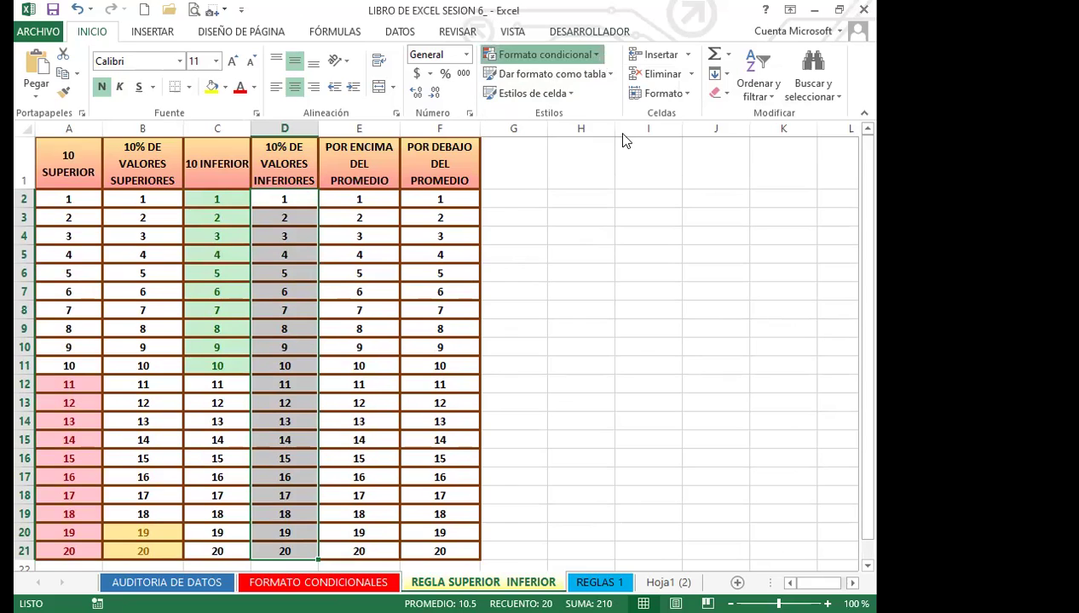
mouse_move(620, 122)
click(732, 236)
click(548, 208)
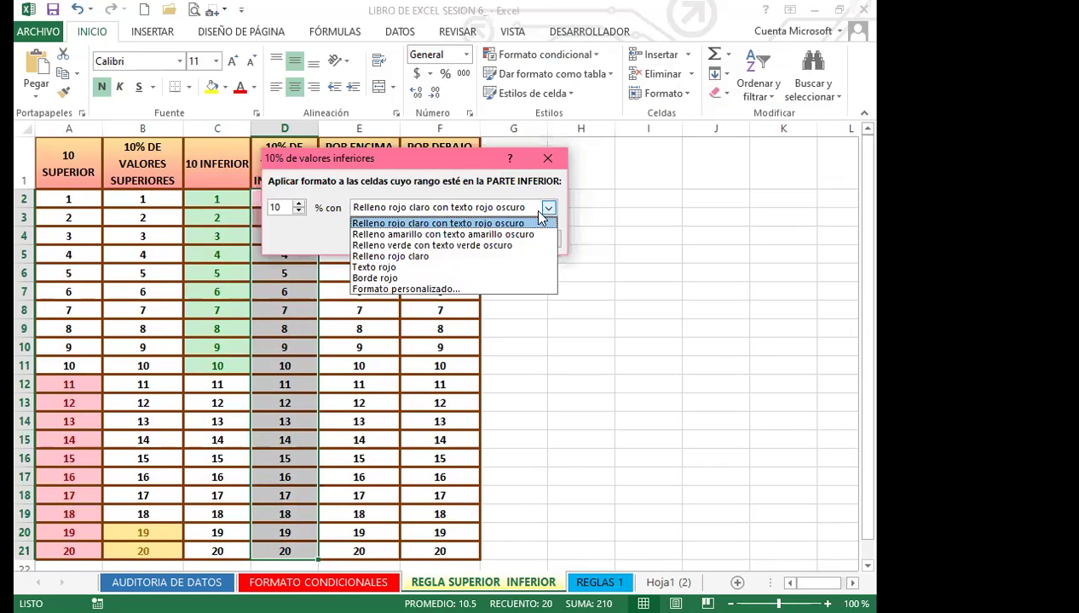
click(372, 290)
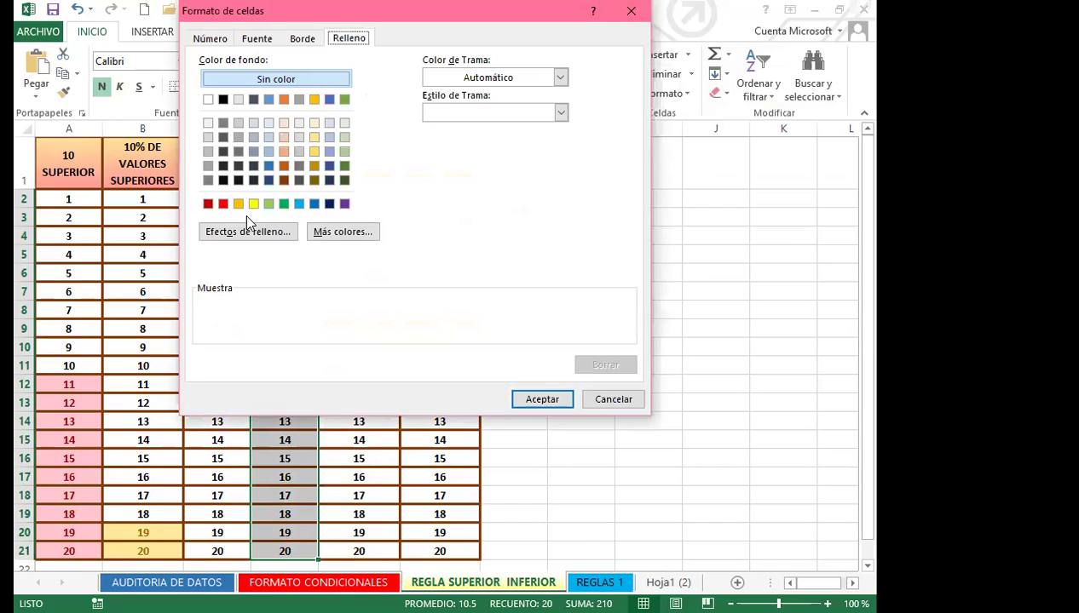
Give the bottom-10% rule a horizontal two-colour gradient fill with pink as Color 1 and apply it to D2:D21
click(223, 231)
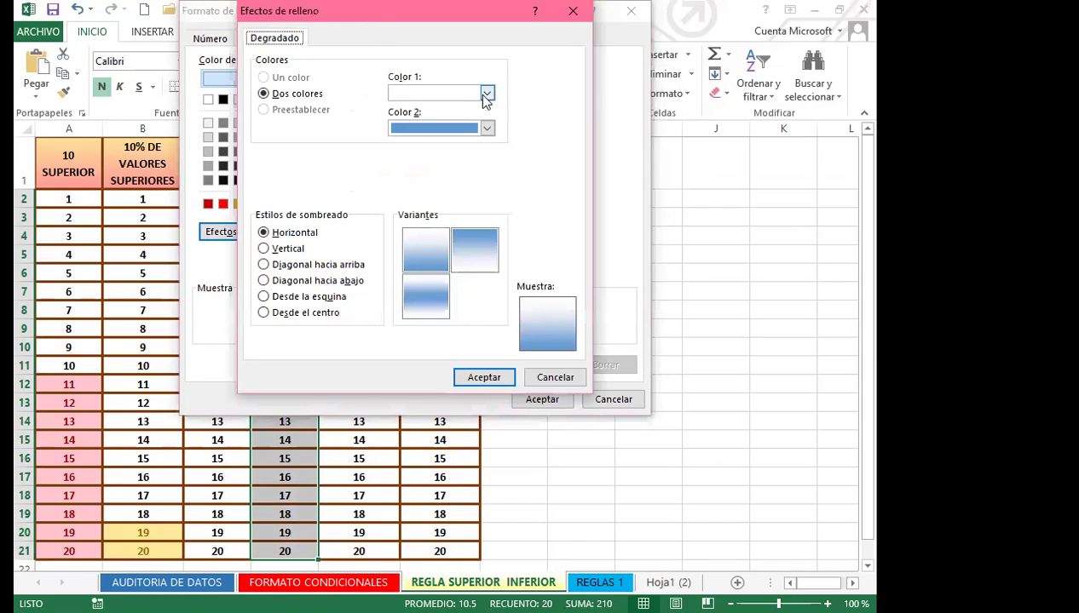
click(486, 93)
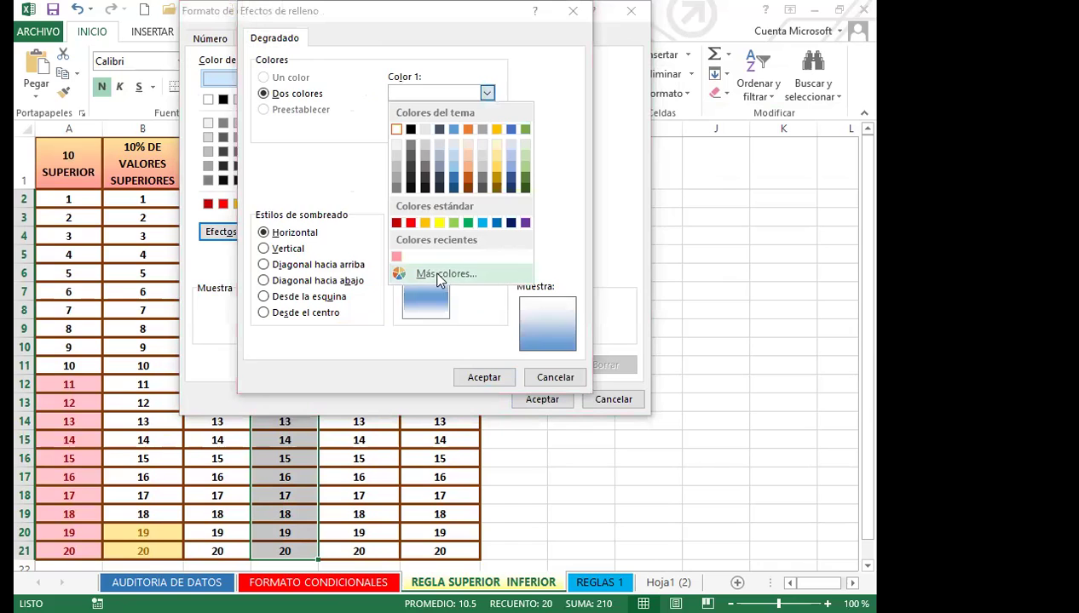
click(439, 276)
click(392, 201)
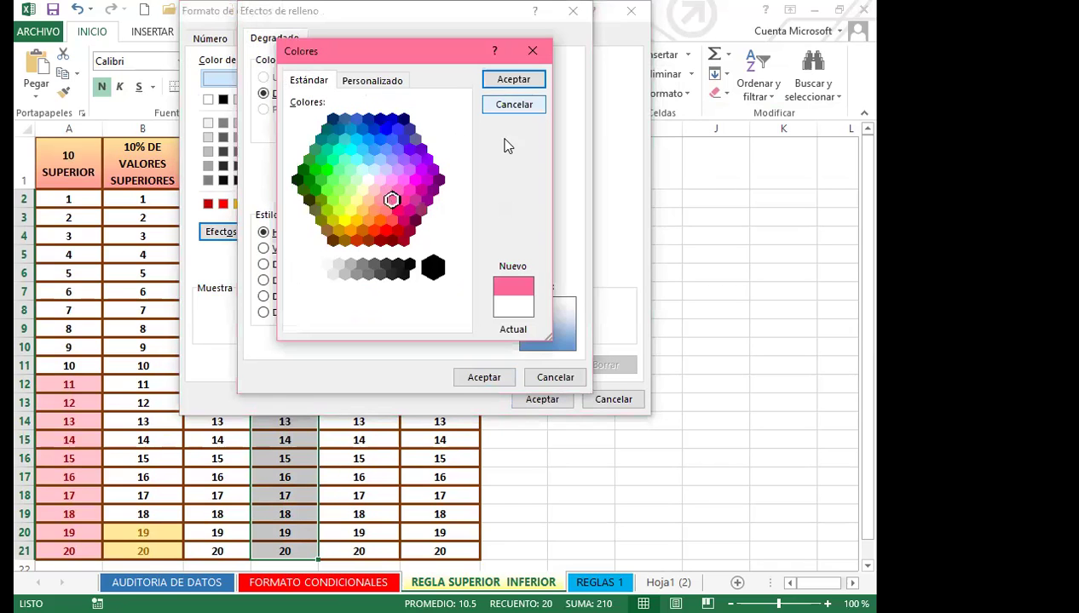
click(513, 80)
click(483, 377)
click(544, 401)
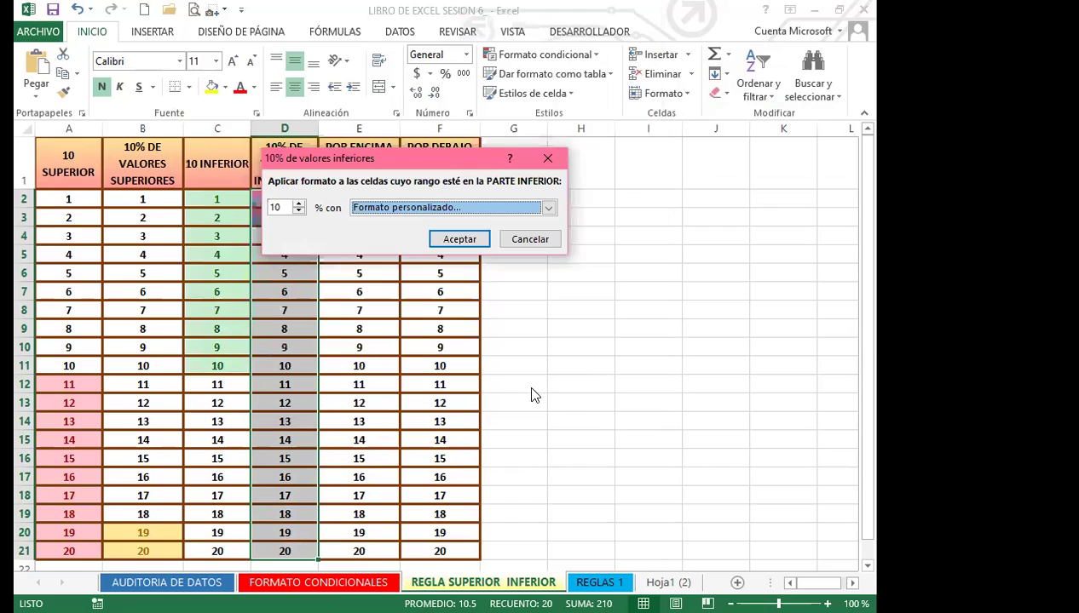
click(459, 240)
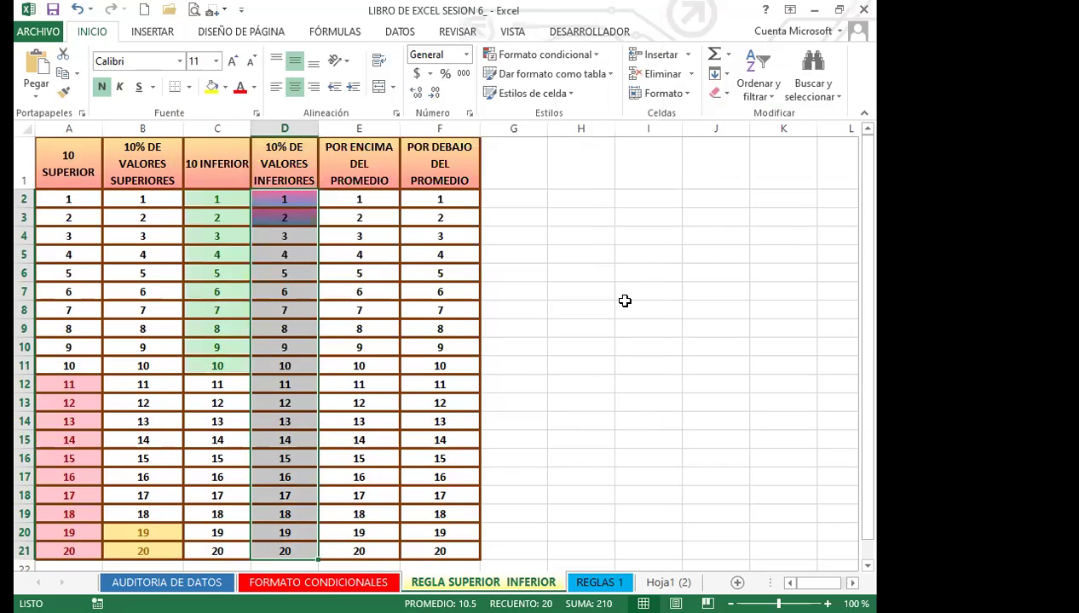
Start a Por encima del promedio conditional formatting rule for the values in E2:E21
click(349, 201)
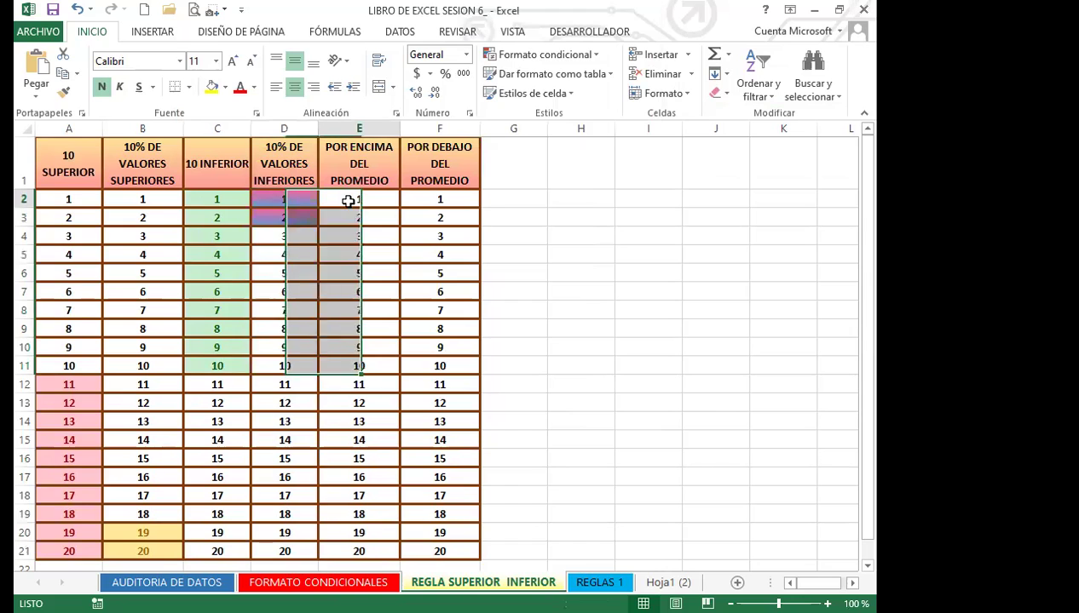
drag(348, 203, 356, 511)
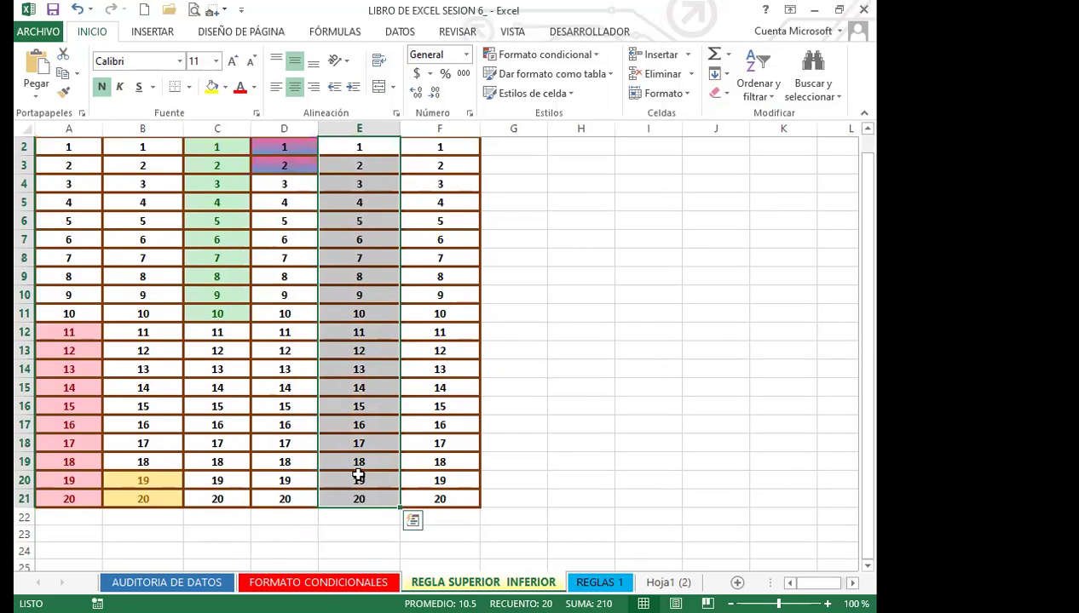
scroll(358, 296, up, 1)
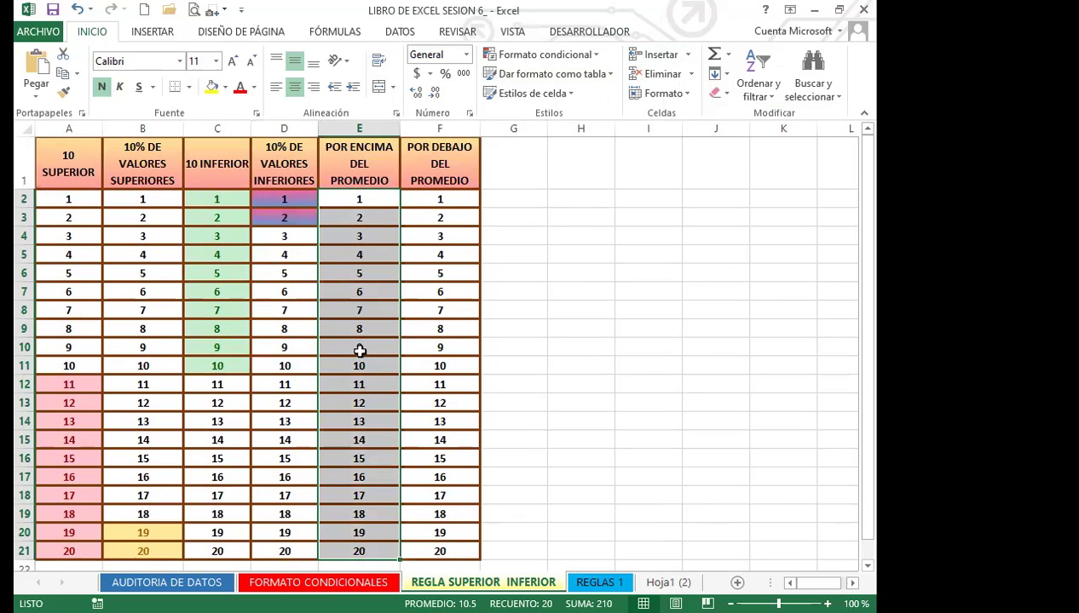
scroll(360, 351, down, 1)
scroll(356, 409, up, 1)
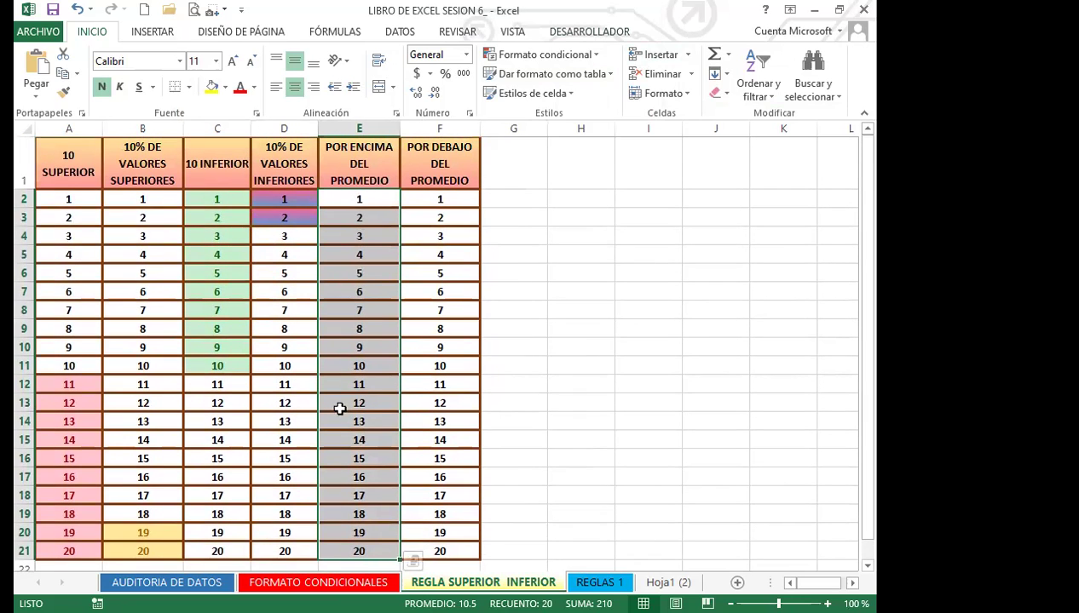
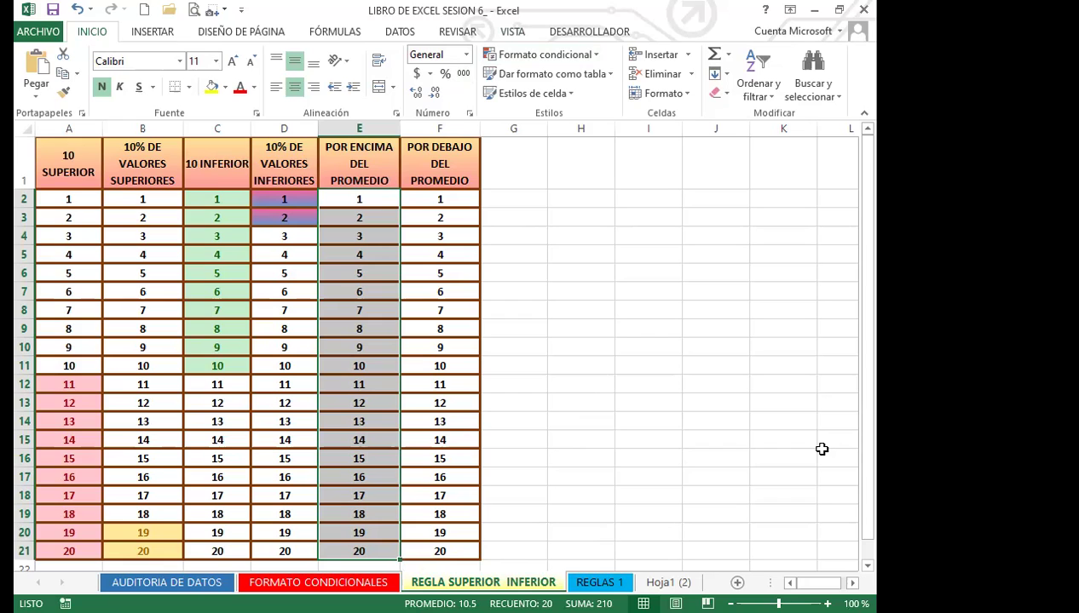
click(598, 56)
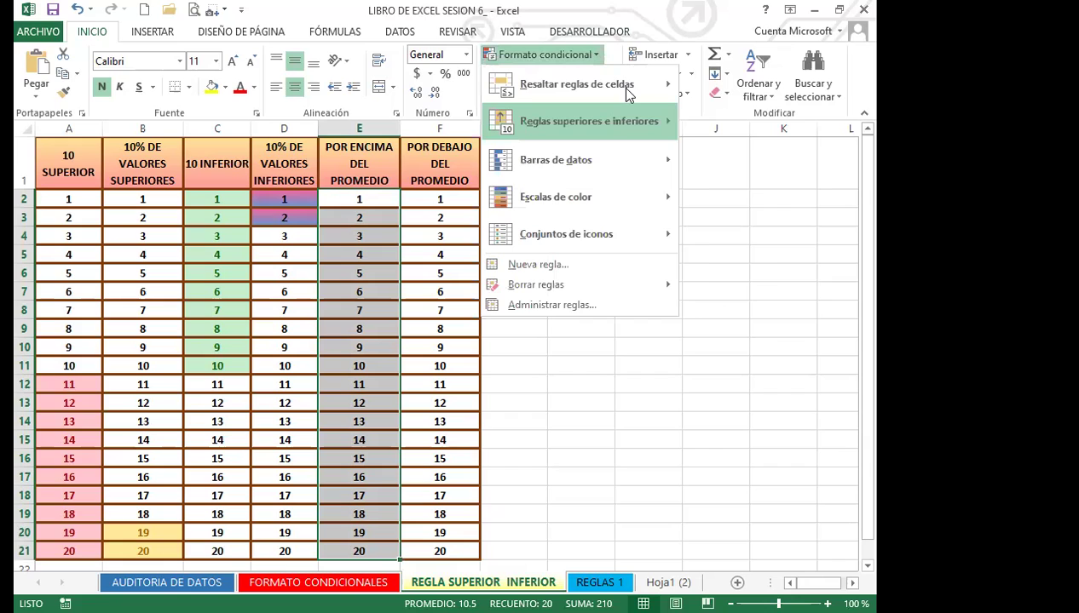
mouse_move(621, 116)
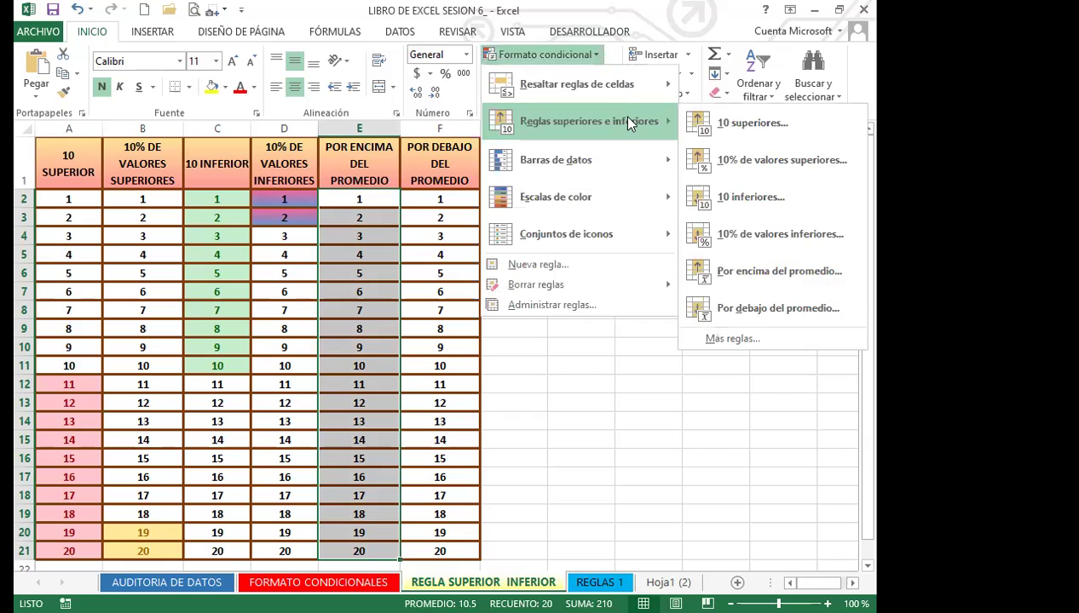
click(759, 272)
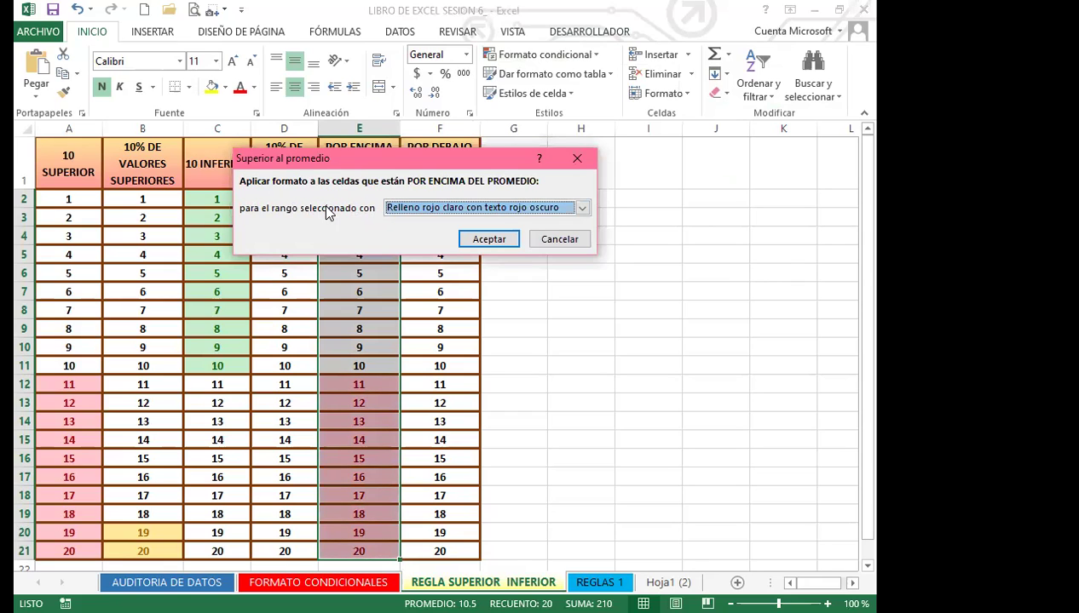
Set the above-average rule's custom format to a solid orange fill and apply it to E2:E21
click(581, 208)
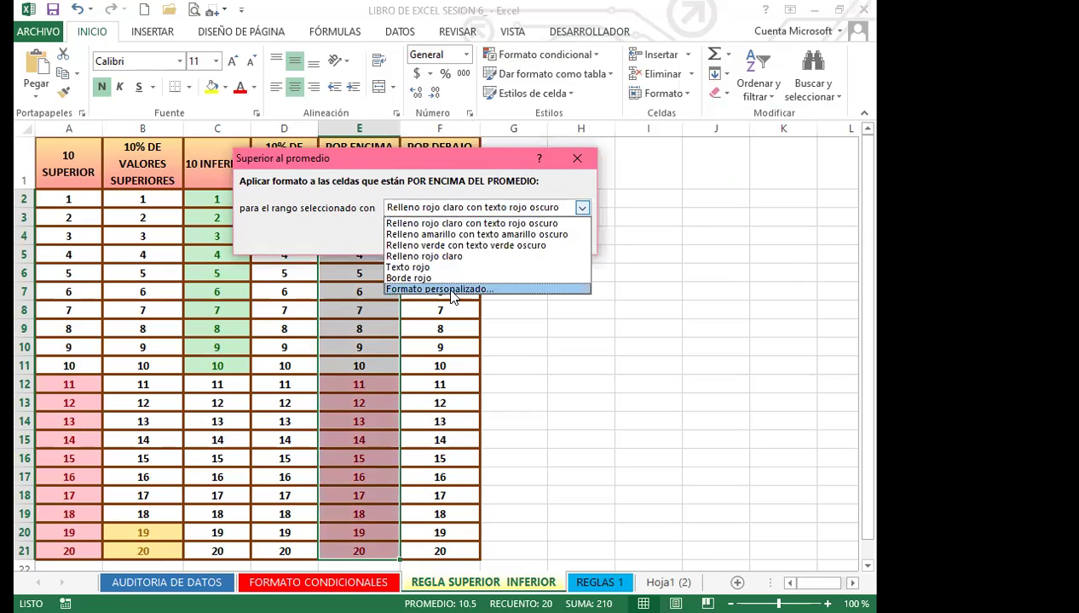
click(452, 291)
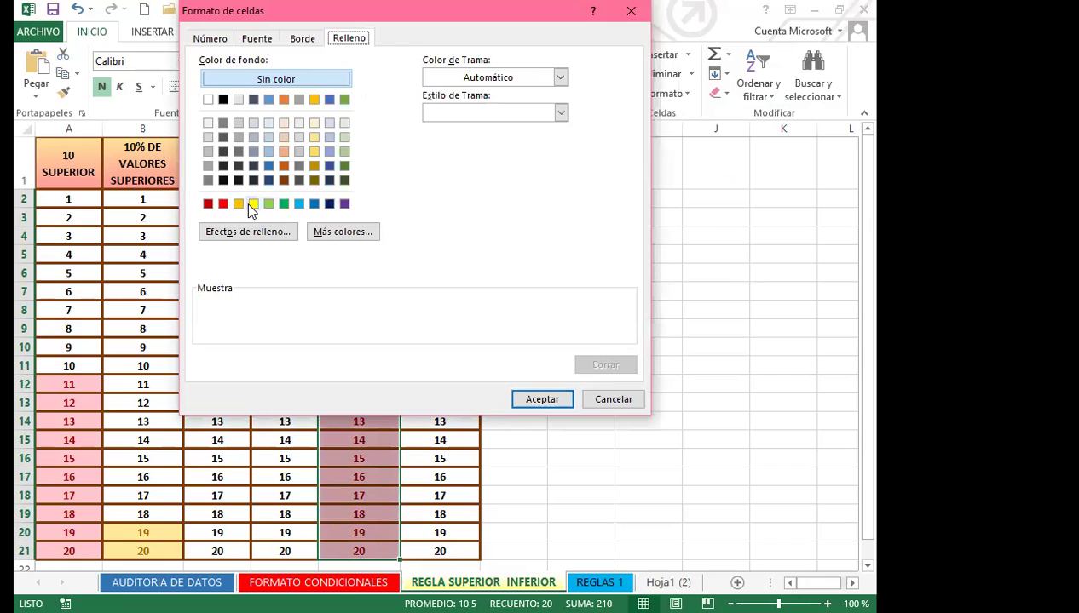
click(238, 204)
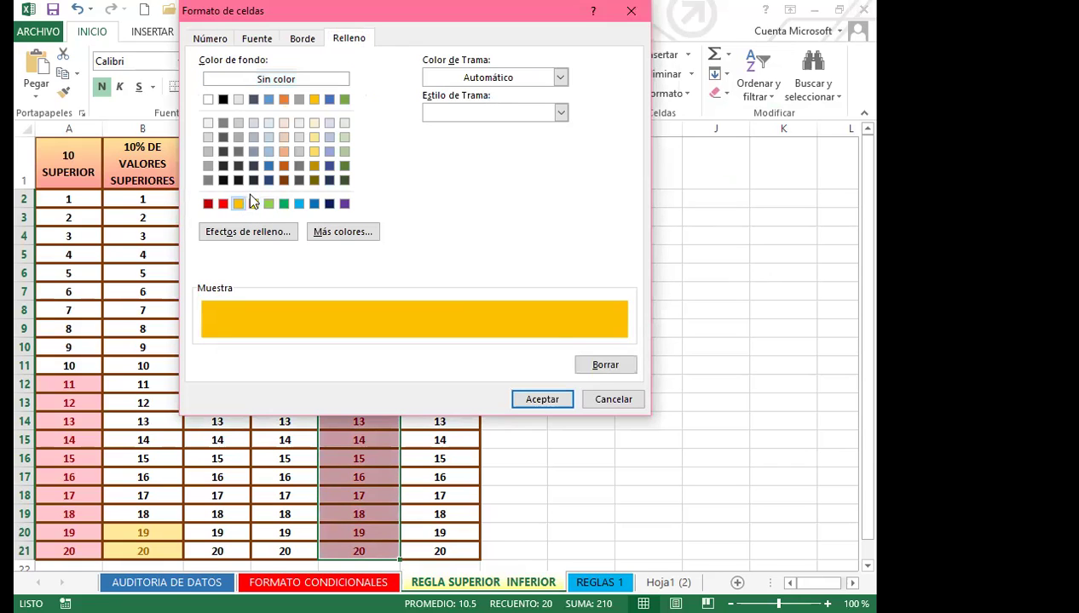
click(544, 400)
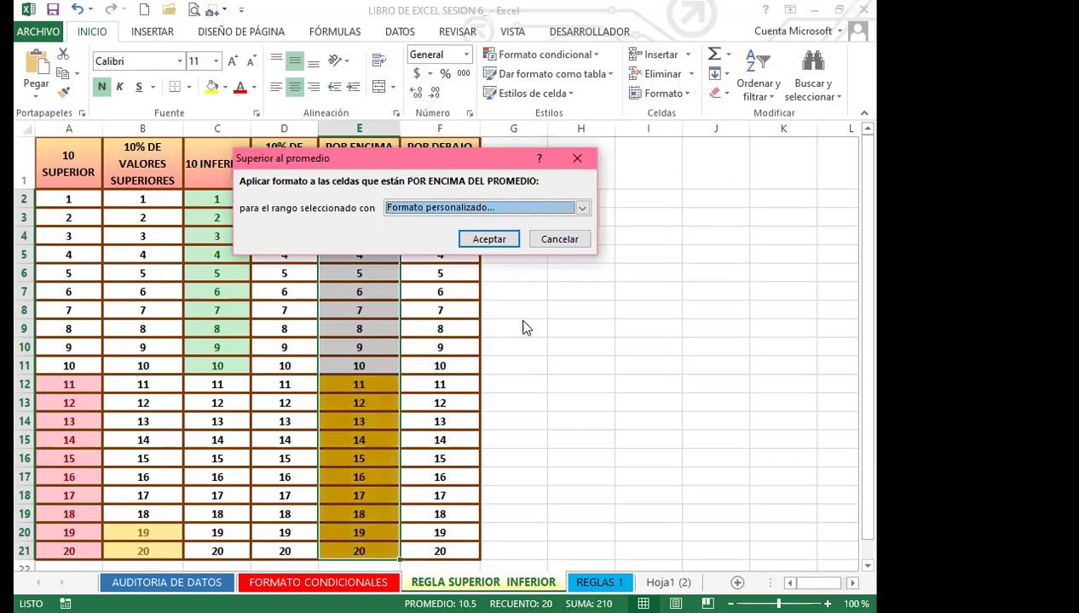
click(501, 243)
Highlight the below-average values in F2:F21 with a Por debajo del promedio rule using a custom dark blue fill
drag(442, 199, 436, 500)
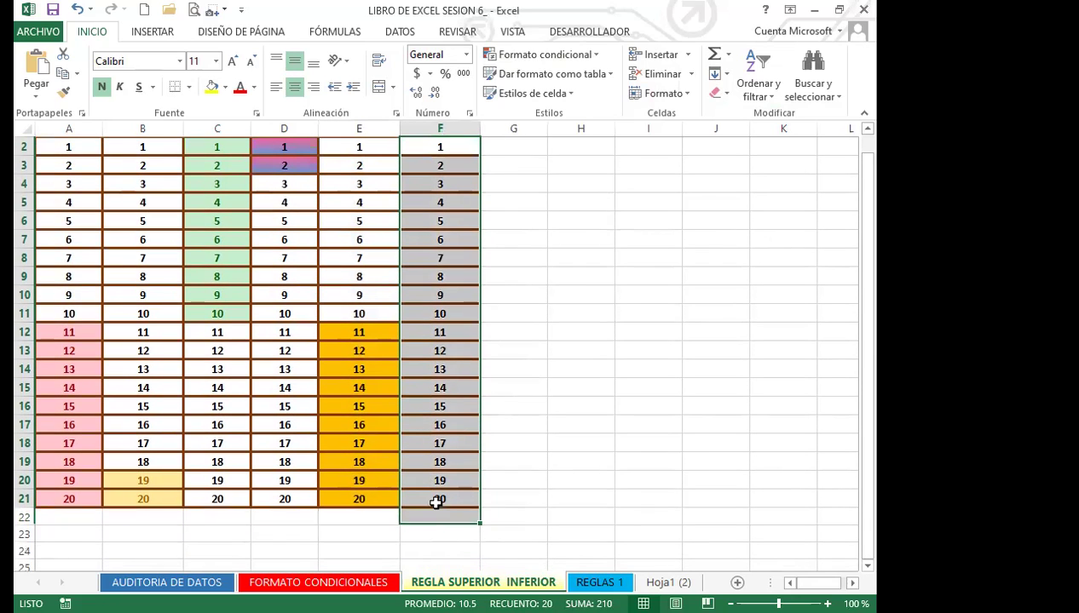
click(594, 57)
mouse_move(603, 120)
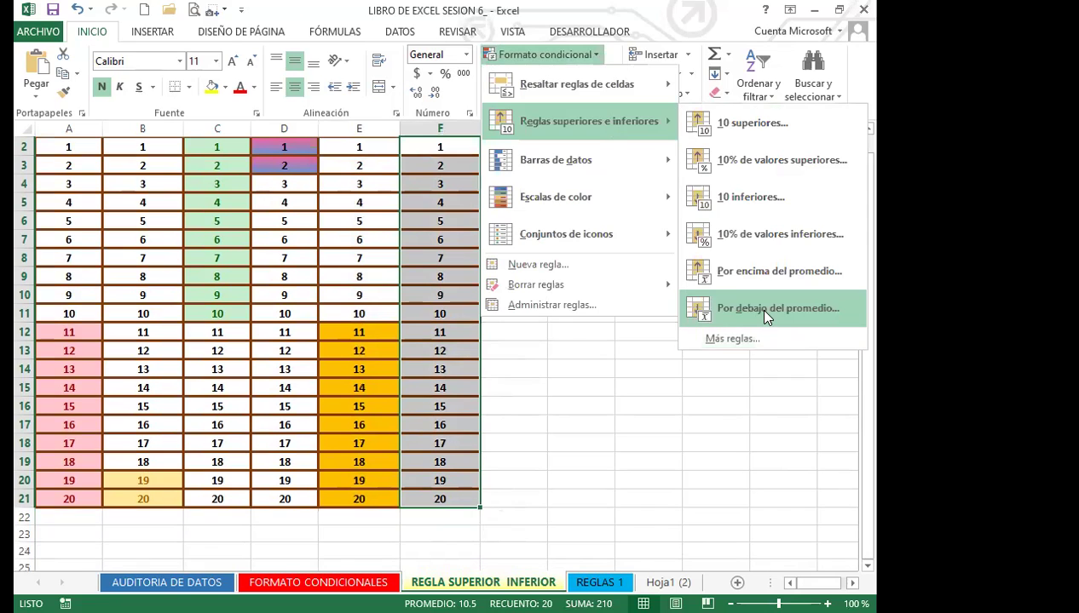
click(765, 315)
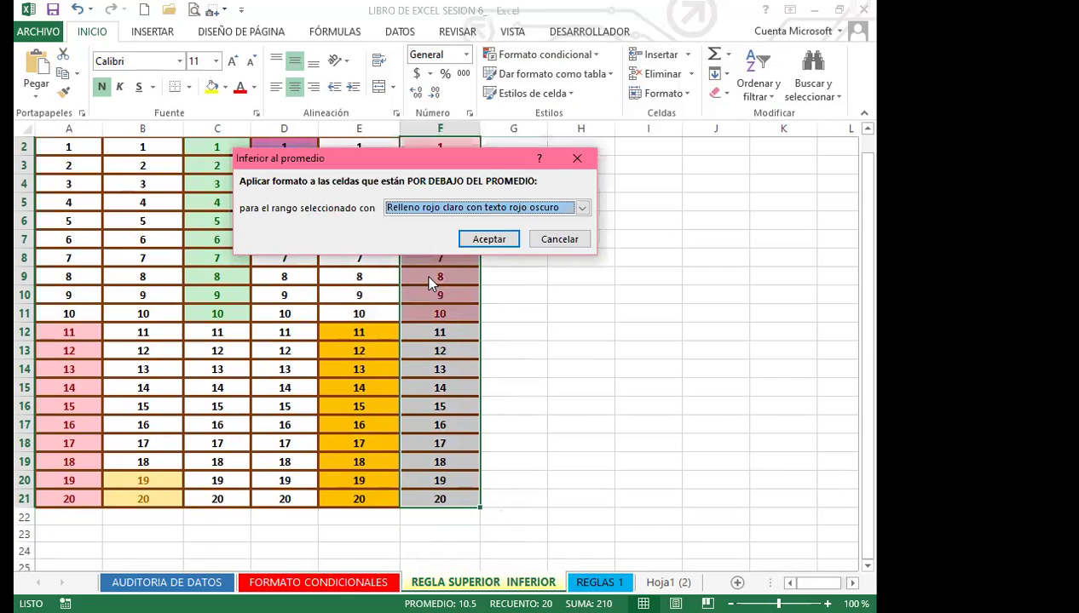
click(582, 208)
click(546, 287)
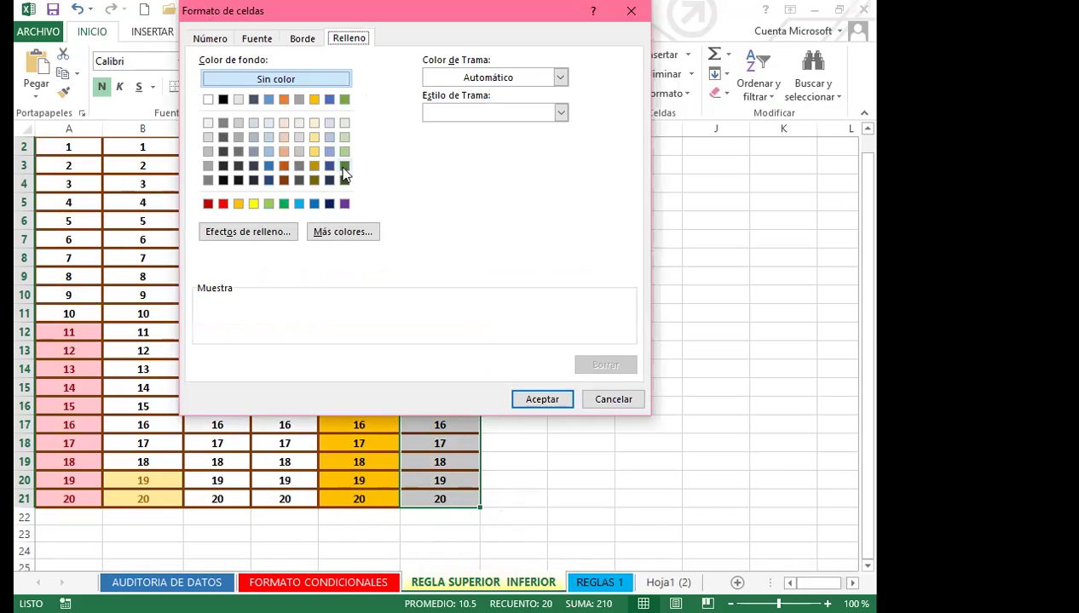
click(268, 180)
click(539, 397)
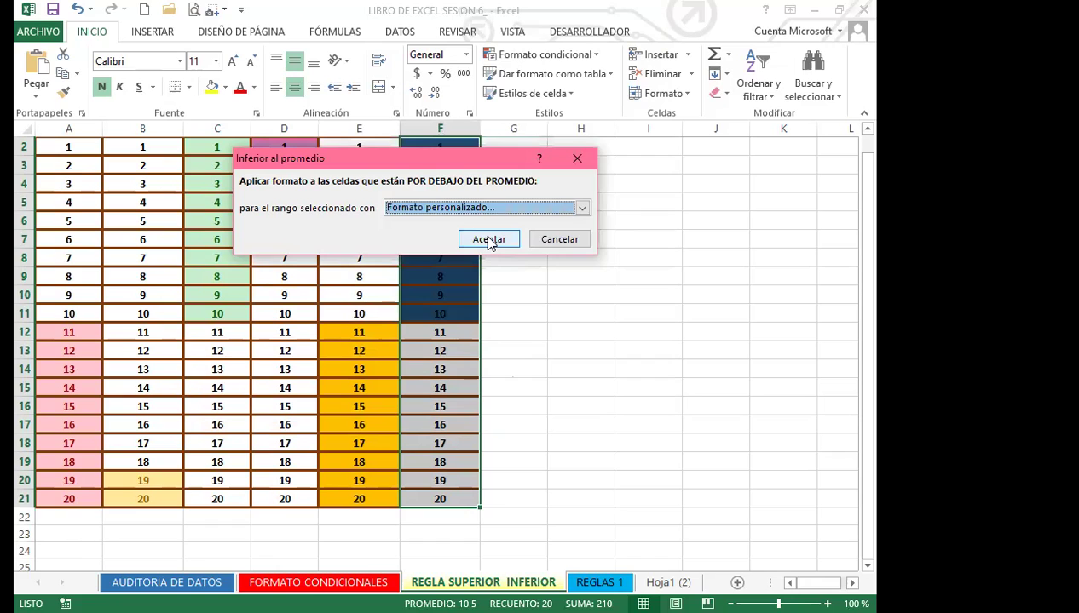
click(493, 241)
click(554, 409)
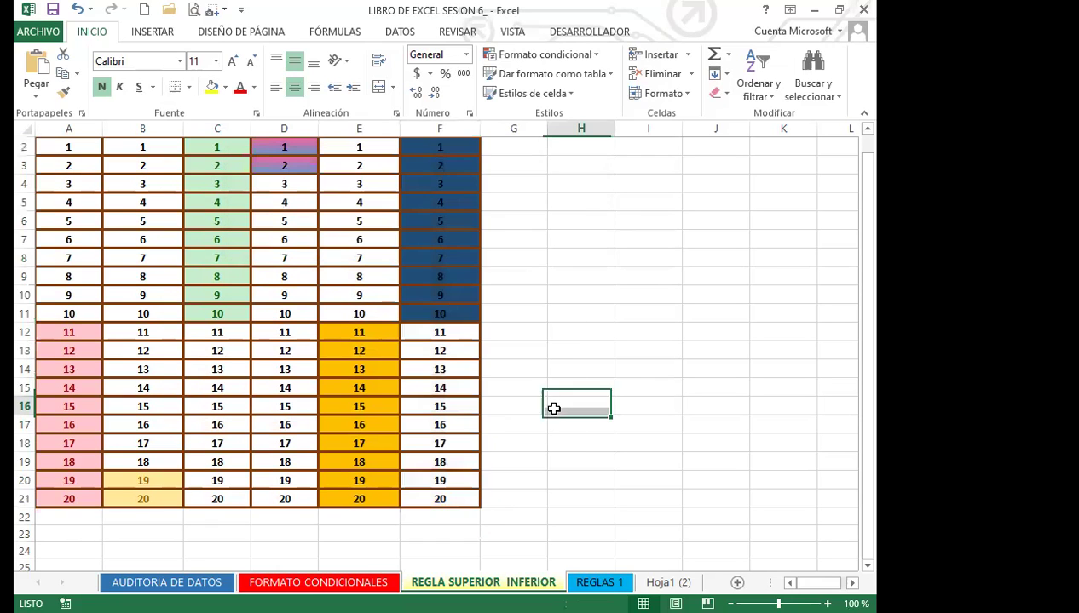
scroll(264, 406, up, 1)
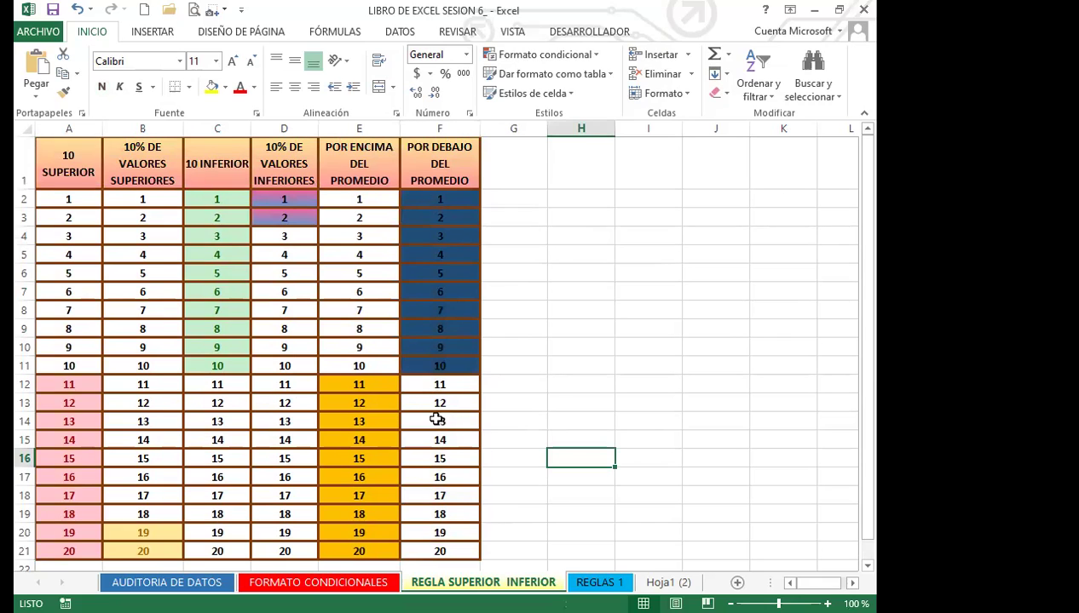
Examine the above-average highlighting in column E, comparing the orange cells with the full range E2:E21
click(361, 406)
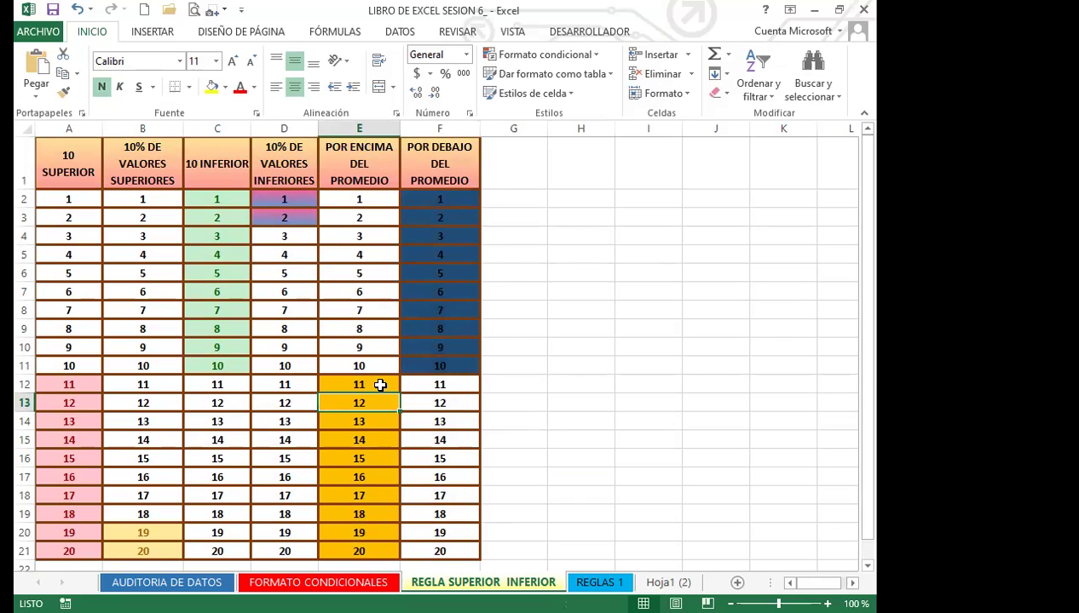
click(380, 385)
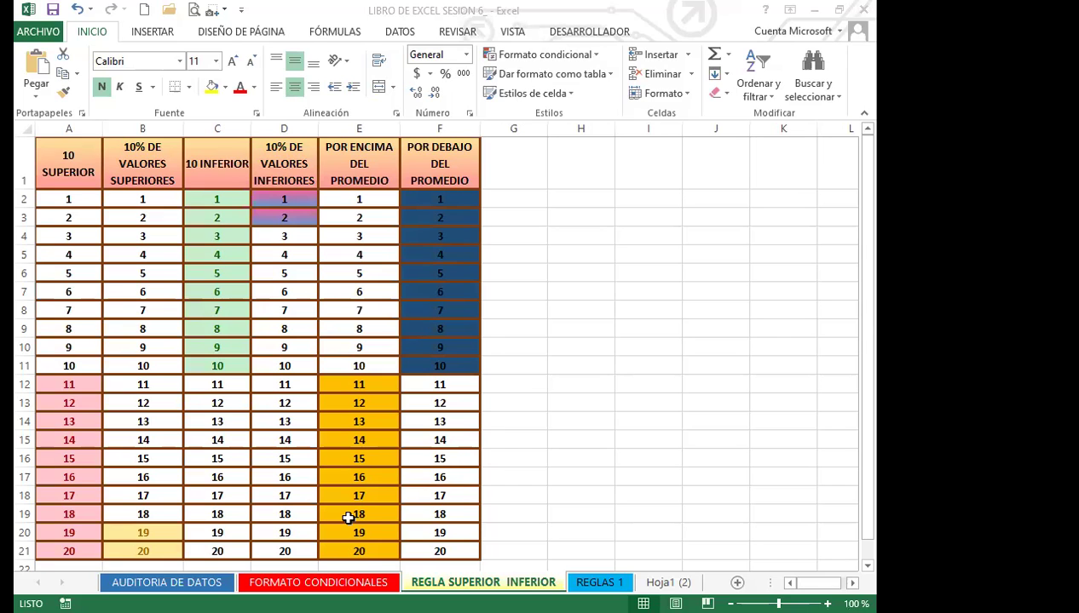
click(364, 389)
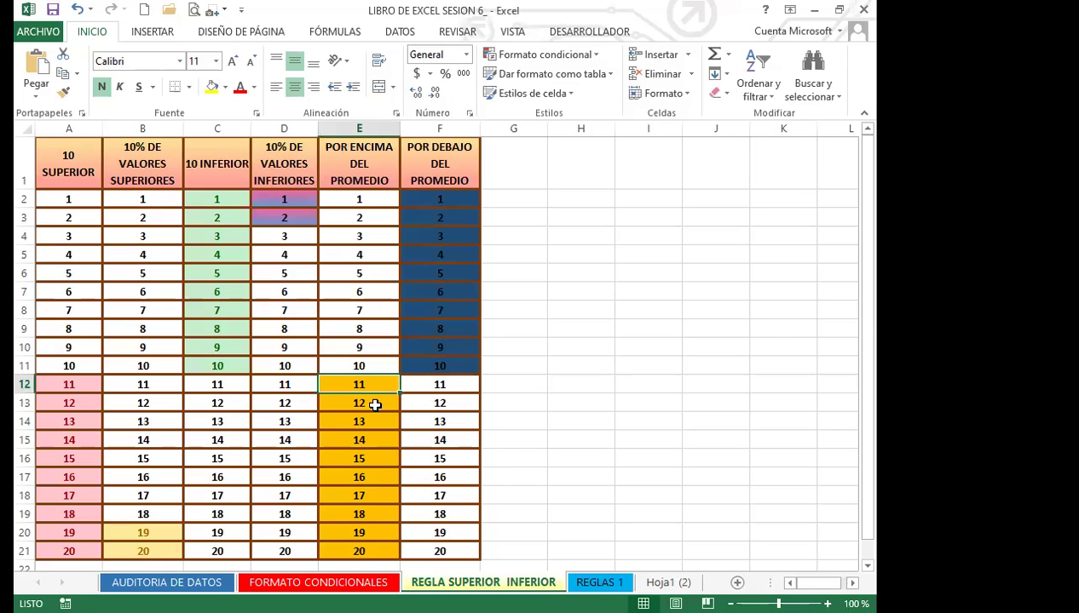
scroll(374, 406, down, 1)
drag(368, 300, 356, 457)
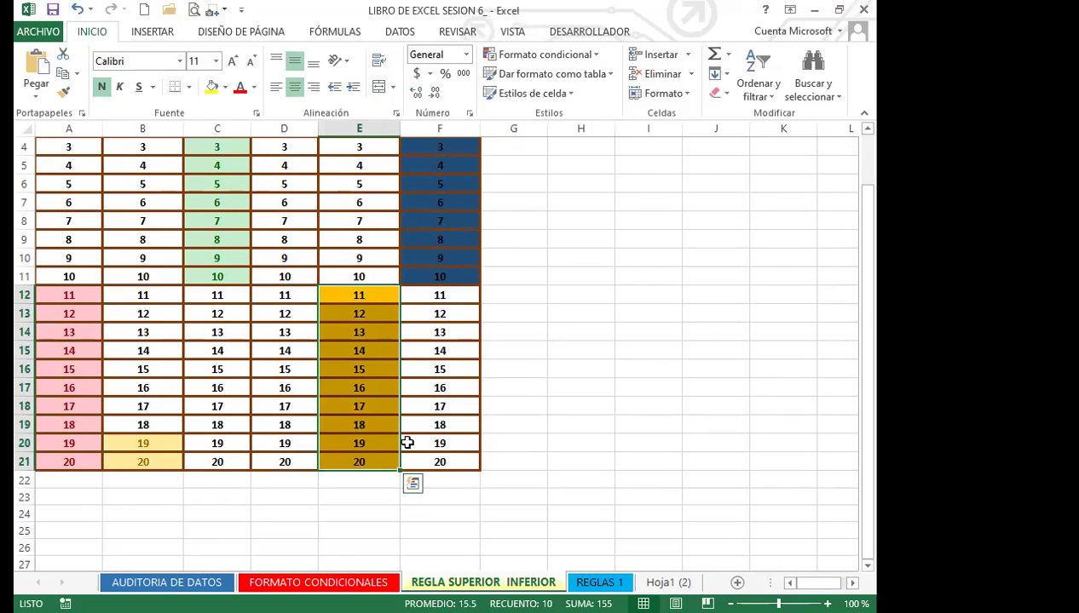
click(358, 425)
scroll(358, 422, up, 1)
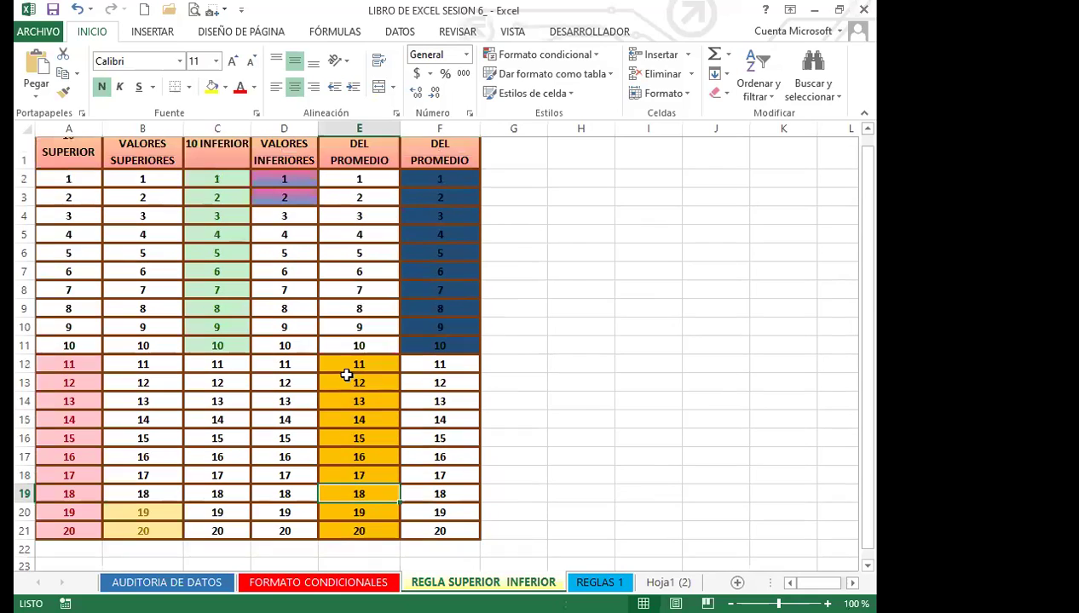
drag(376, 198, 354, 499)
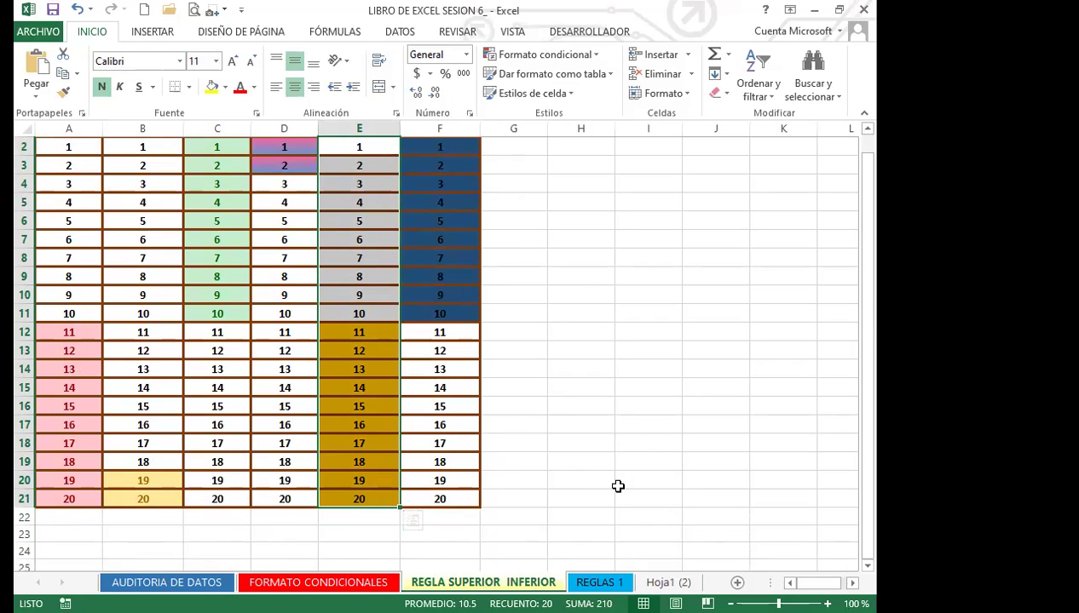
click(359, 403)
scroll(359, 368, up, 1)
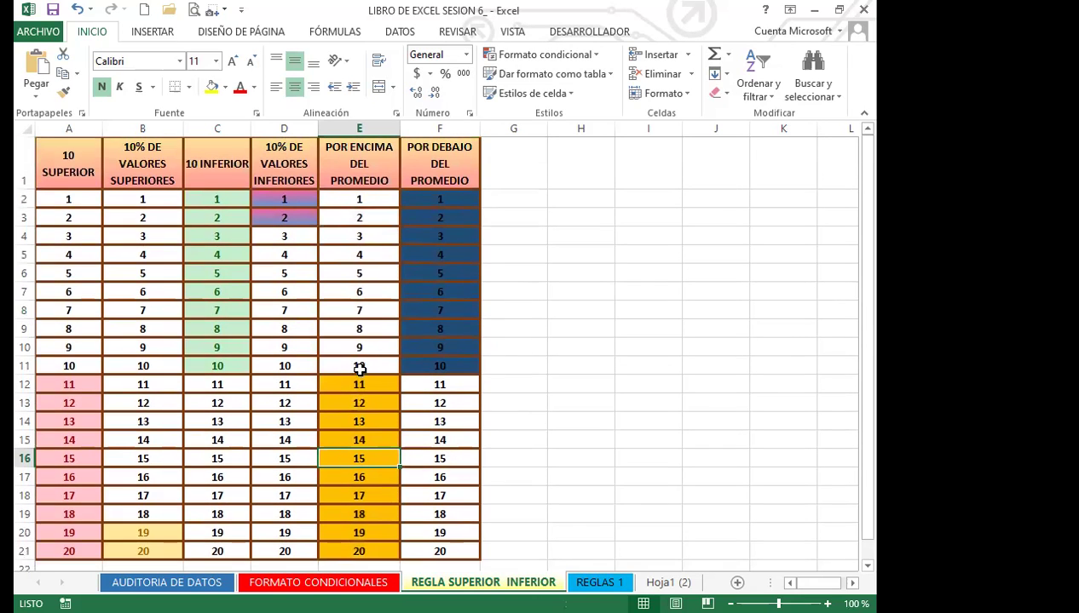
Turn on the display of the formula bar (Barra de fórmulas) above the worksheet
click(512, 33)
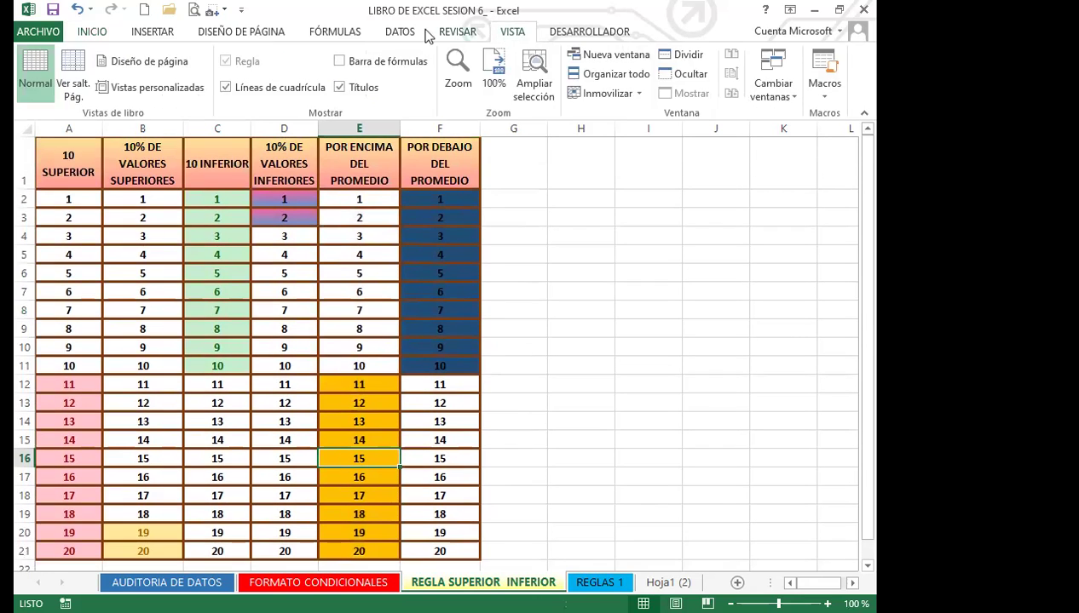
click(339, 62)
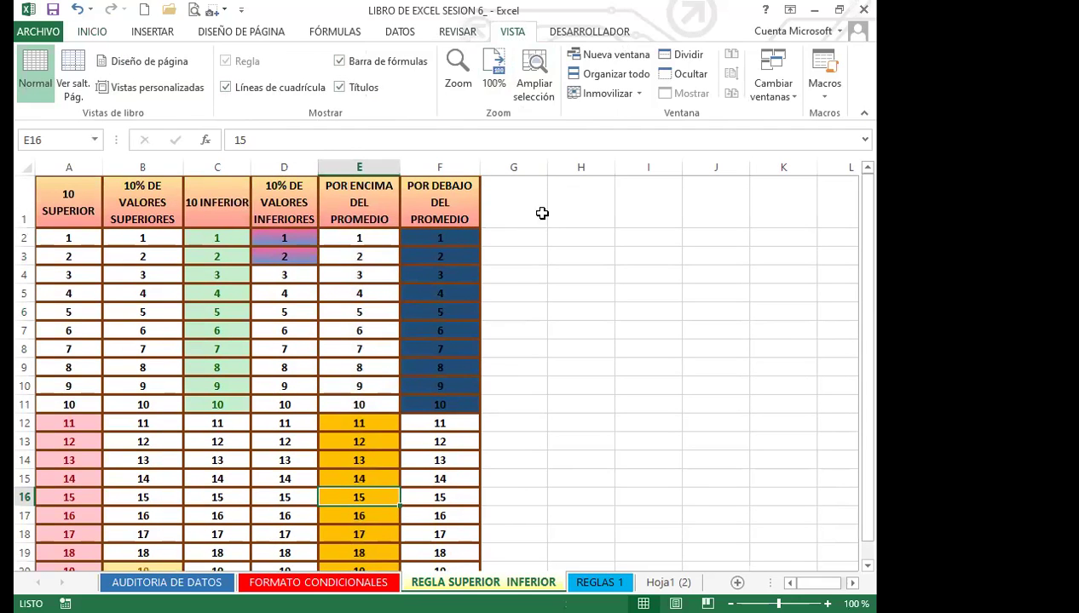
click(522, 238)
click(91, 32)
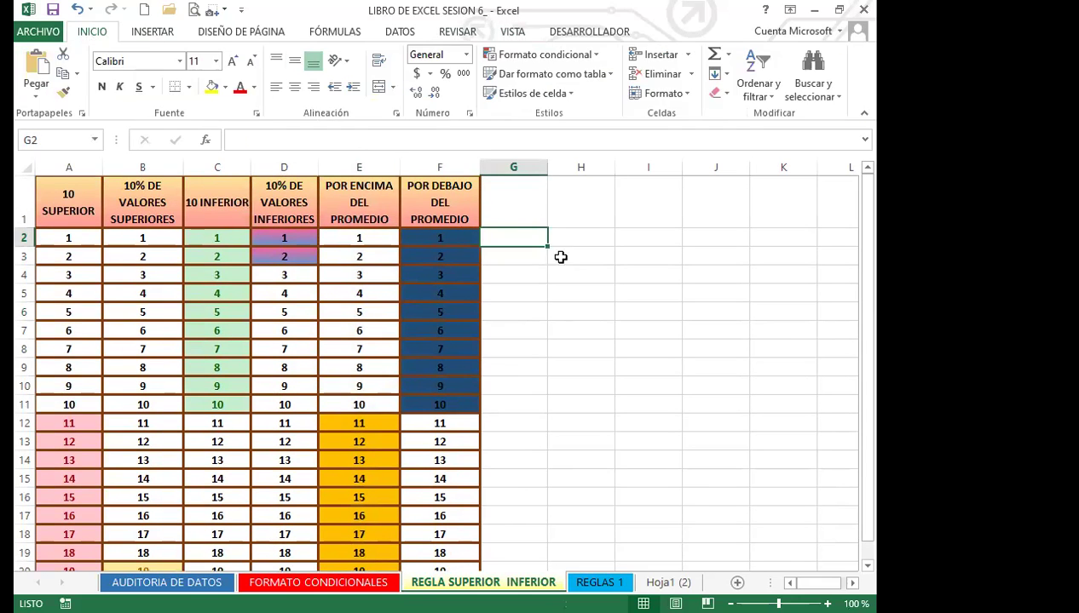
click(582, 329)
click(257, 404)
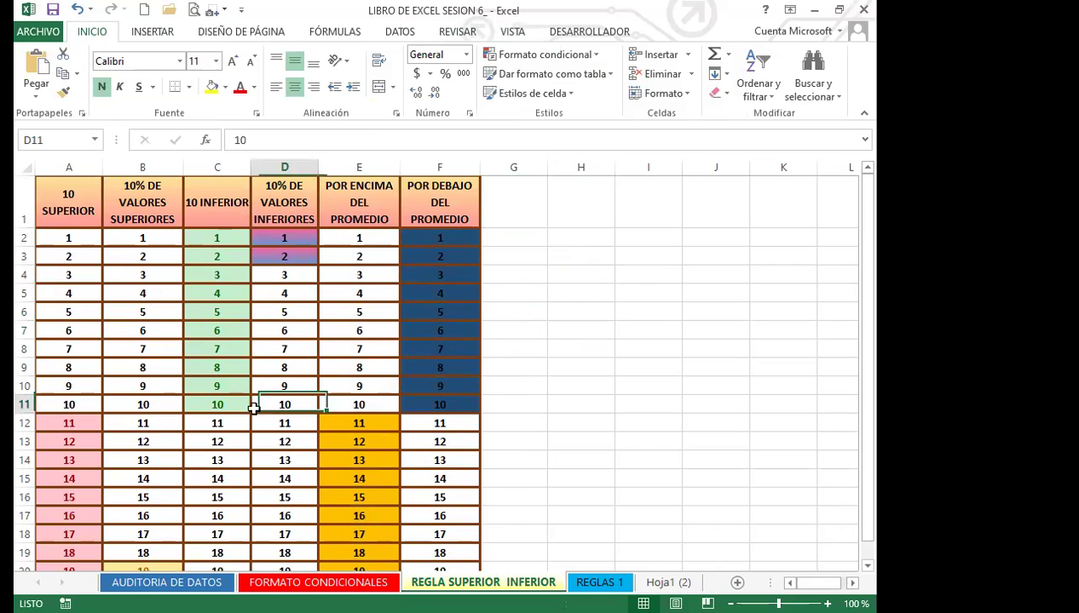
click(298, 441)
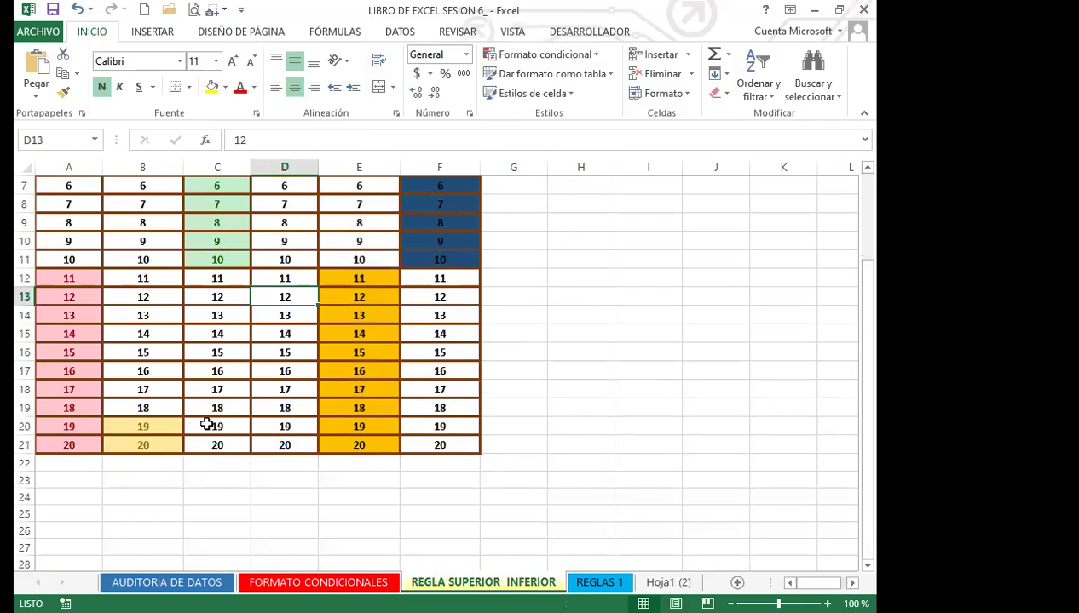
scroll(205, 418, up, 2)
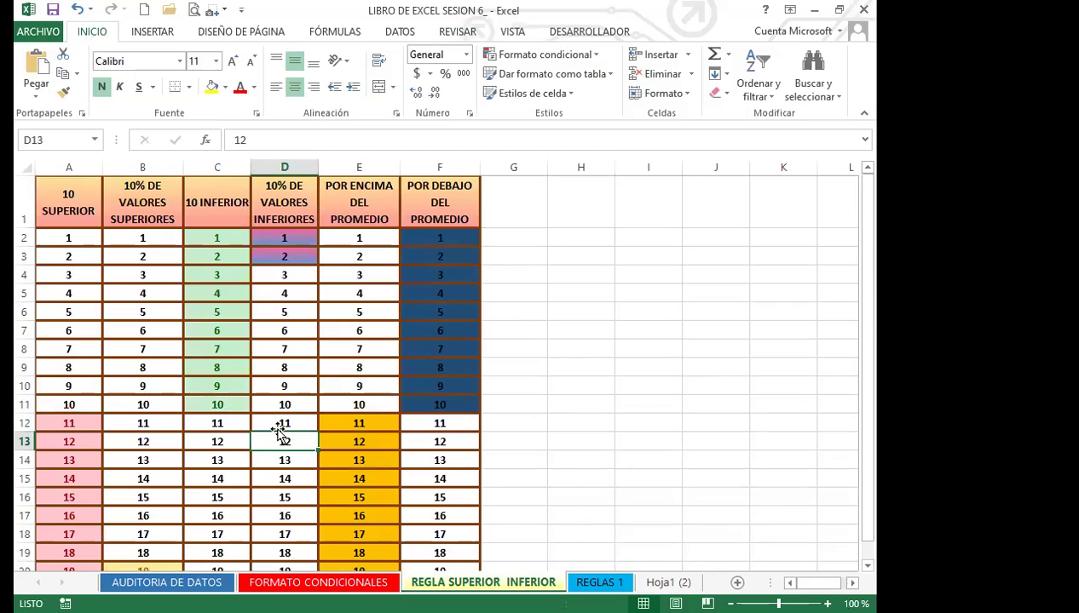
click(595, 57)
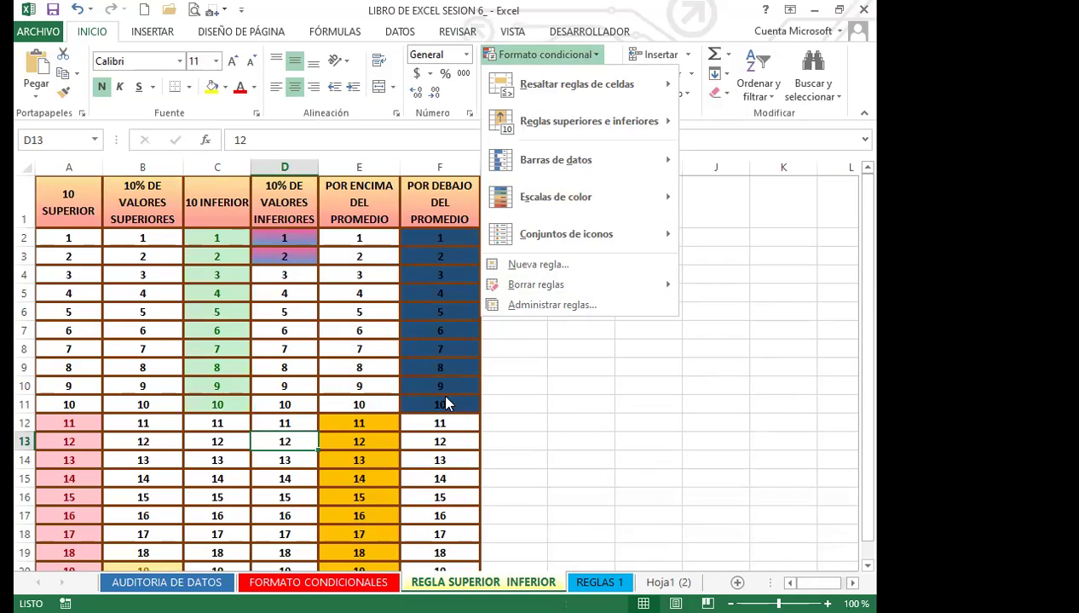
scroll(440, 392, down, 3)
Inspect the values in F12:F21 and the Quick Analysis formatting options offered for D10:D21
drag(427, 211, 441, 407)
drag(443, 224, 439, 390)
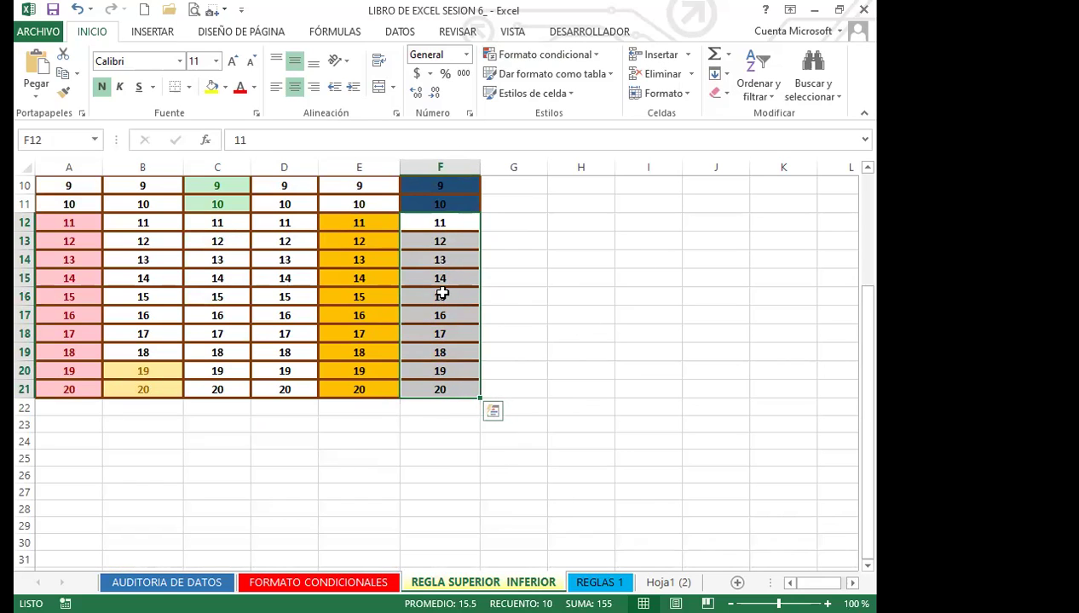
click(152, 32)
click(109, 29)
drag(282, 185, 265, 384)
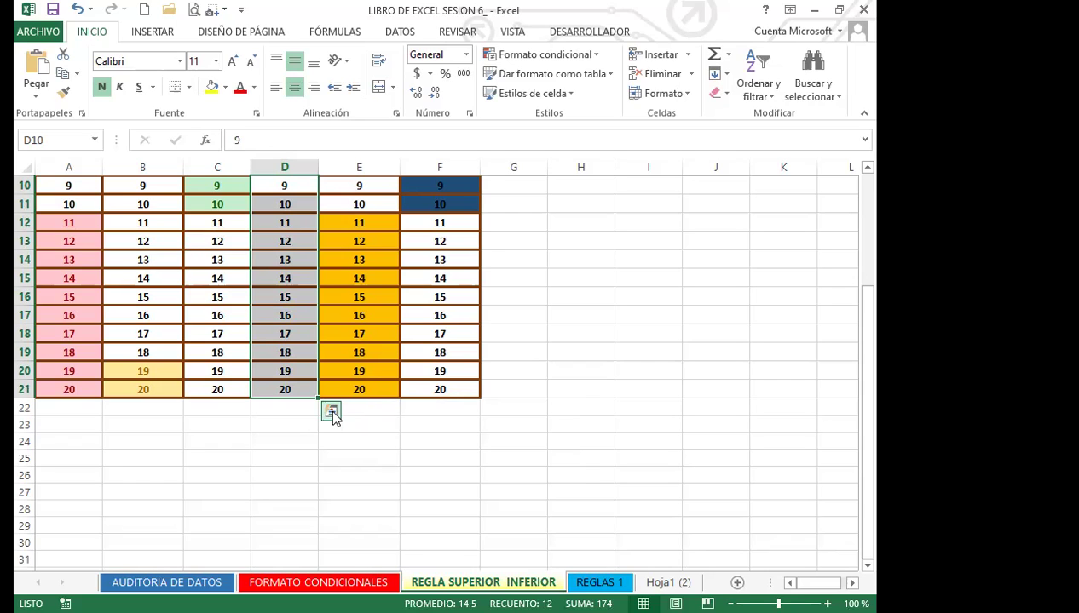
click(331, 414)
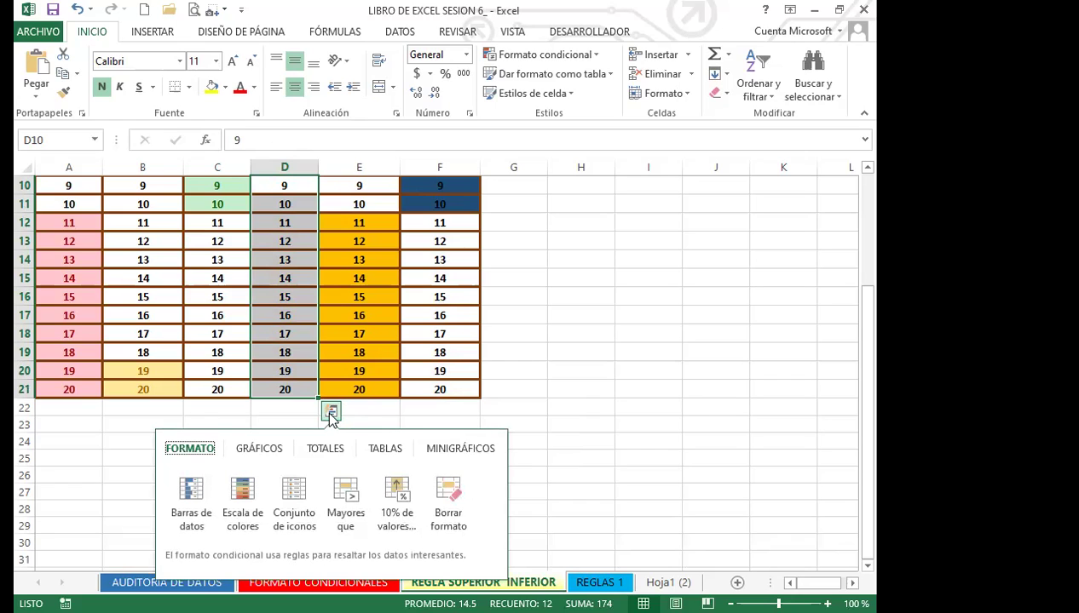
click(557, 453)
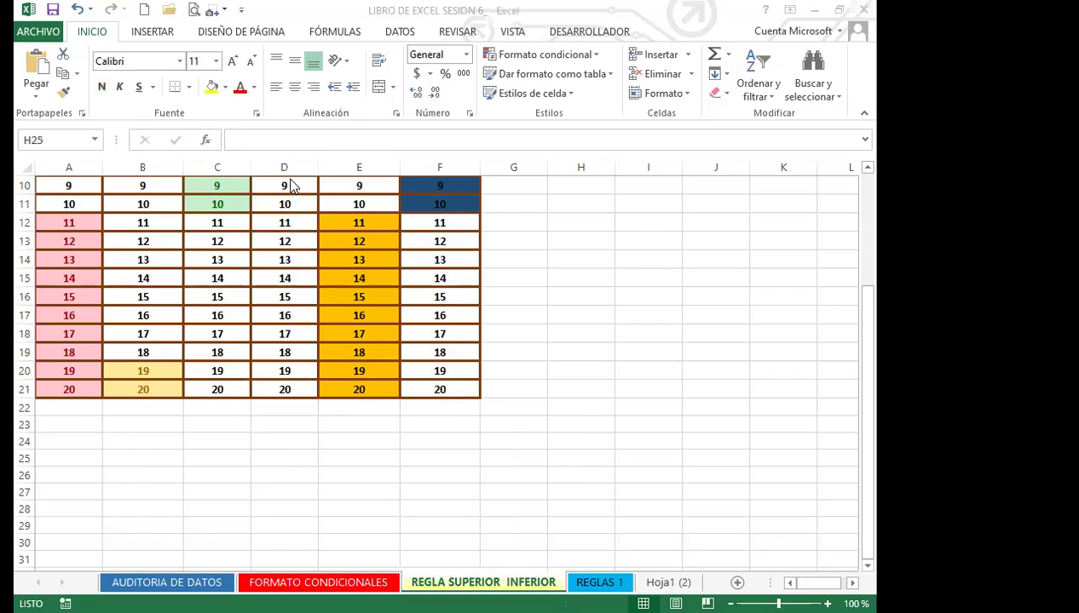
drag(294, 185, 295, 389)
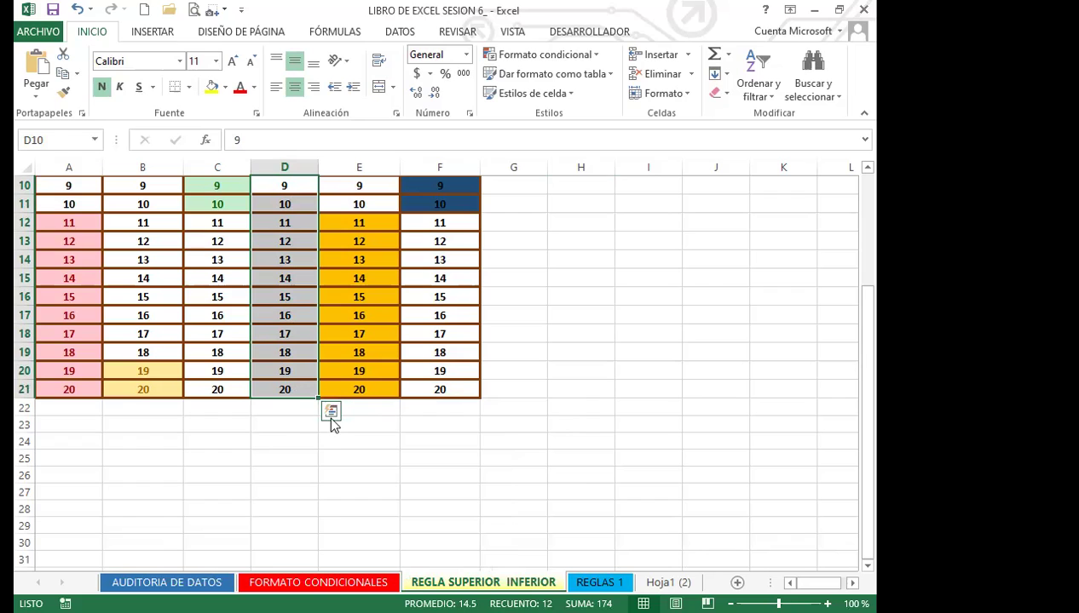
click(331, 412)
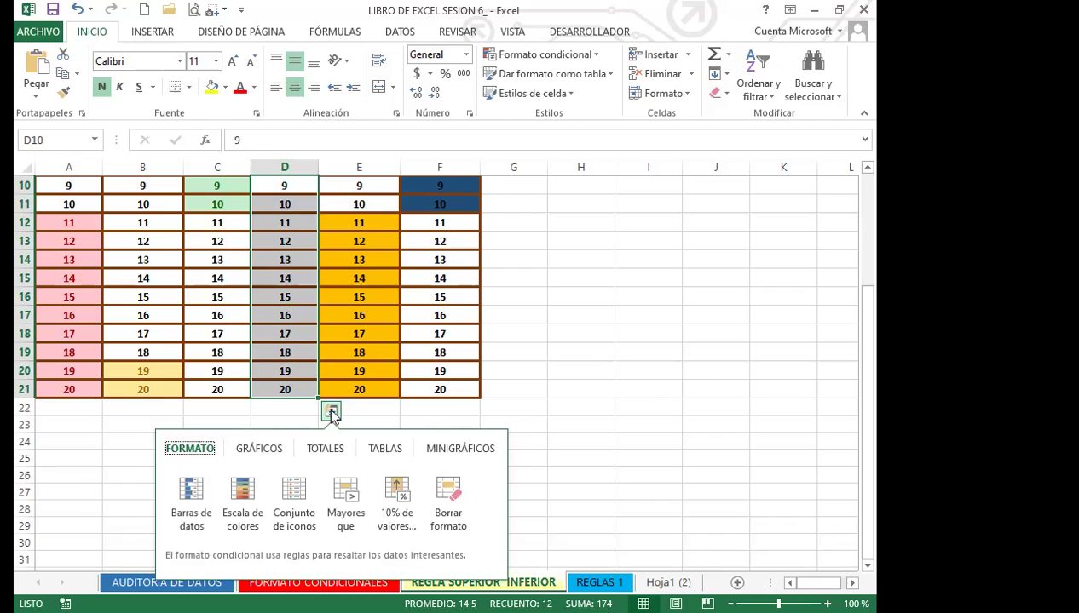
click(361, 368)
Clear the conditional formatting from E2:E21 using the Quick Analysis option Borrar formato
scroll(361, 332, up, 3)
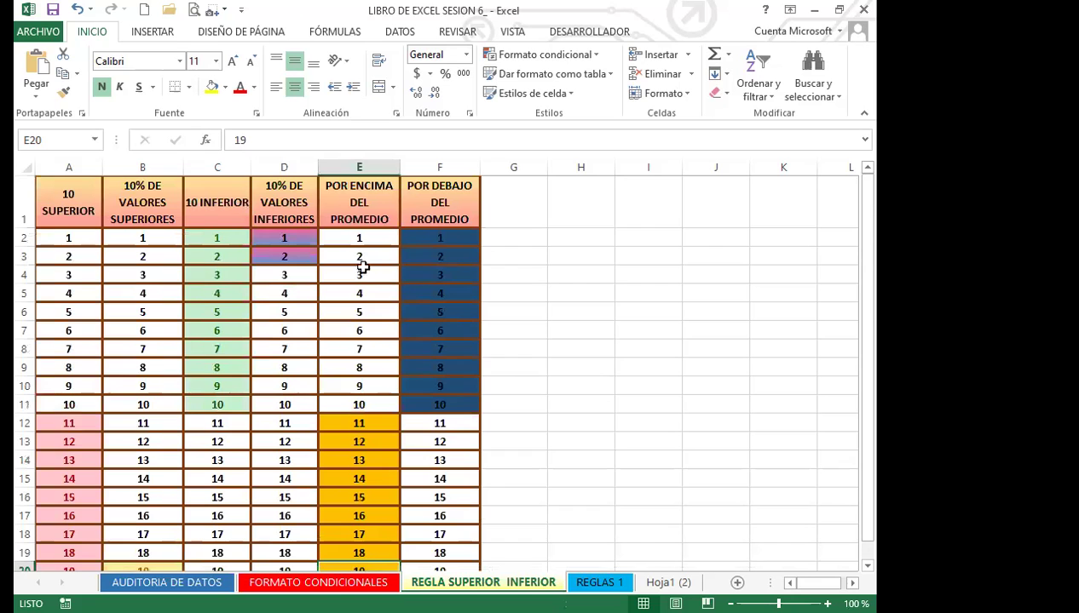
drag(368, 236, 371, 541)
scroll(572, 499, down, 1)
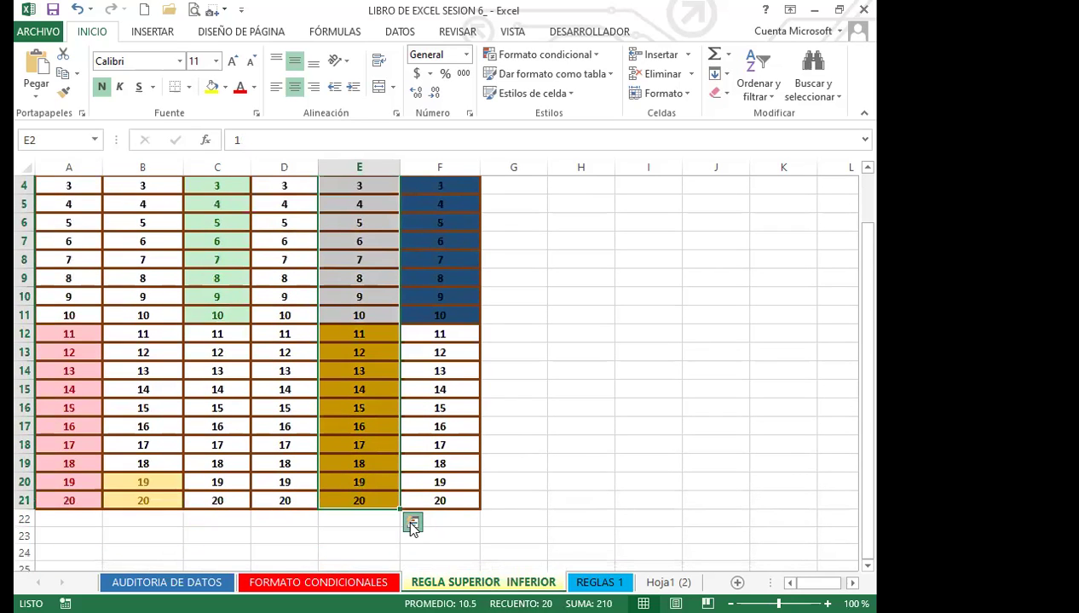
click(412, 523)
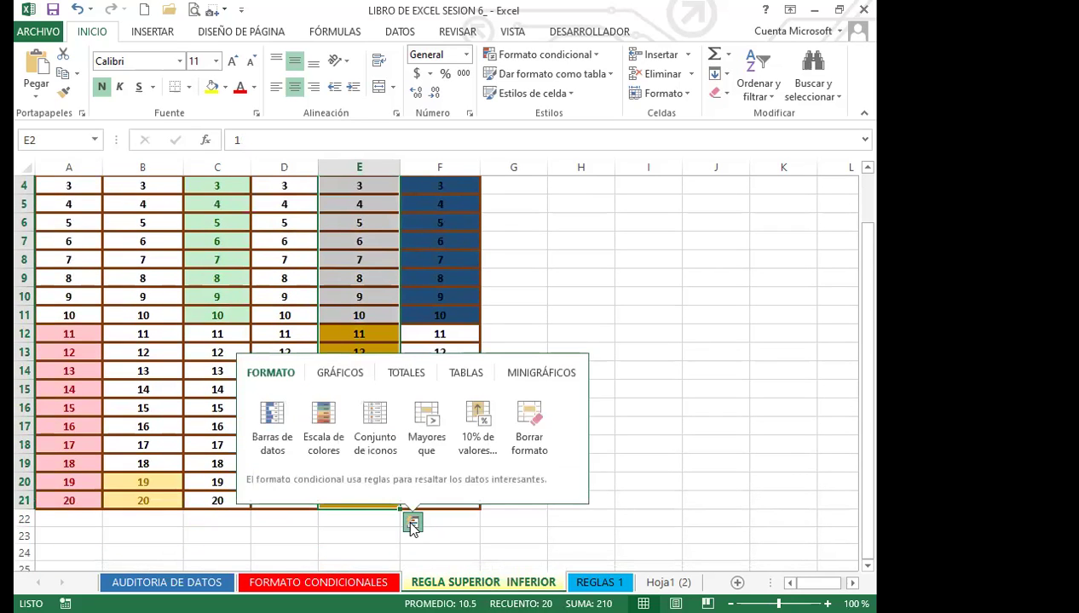
click(530, 419)
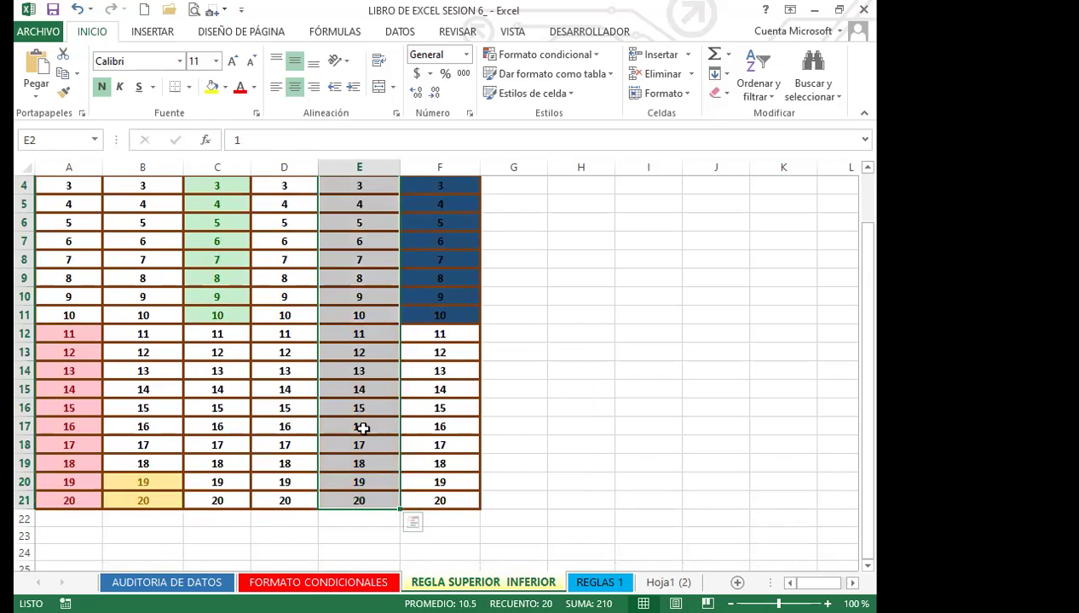
Examine the Quick Analysis options for E2:E21 in the categories Formato, Gráficos, Totales, Tablas and Minigráficos
scroll(588, 413, down, 1)
scroll(408, 298, down, 4)
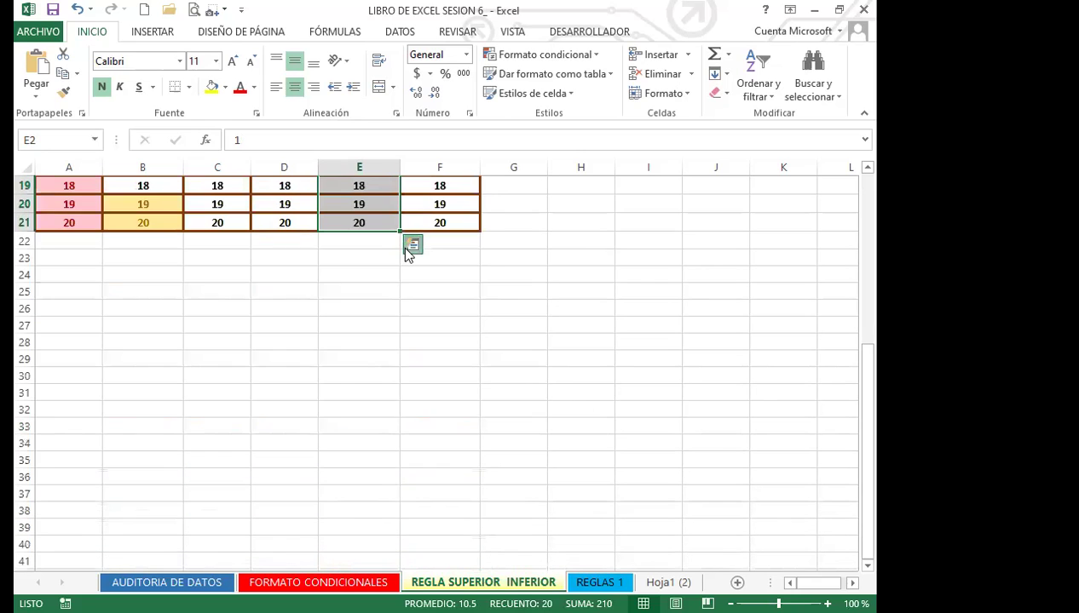
click(412, 246)
click(281, 286)
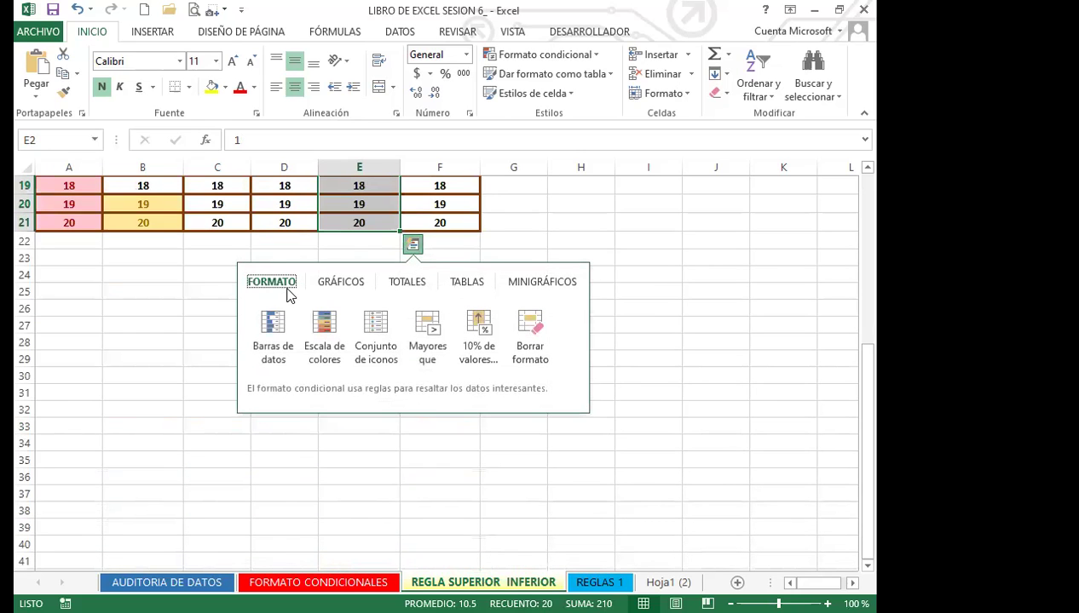
click(362, 289)
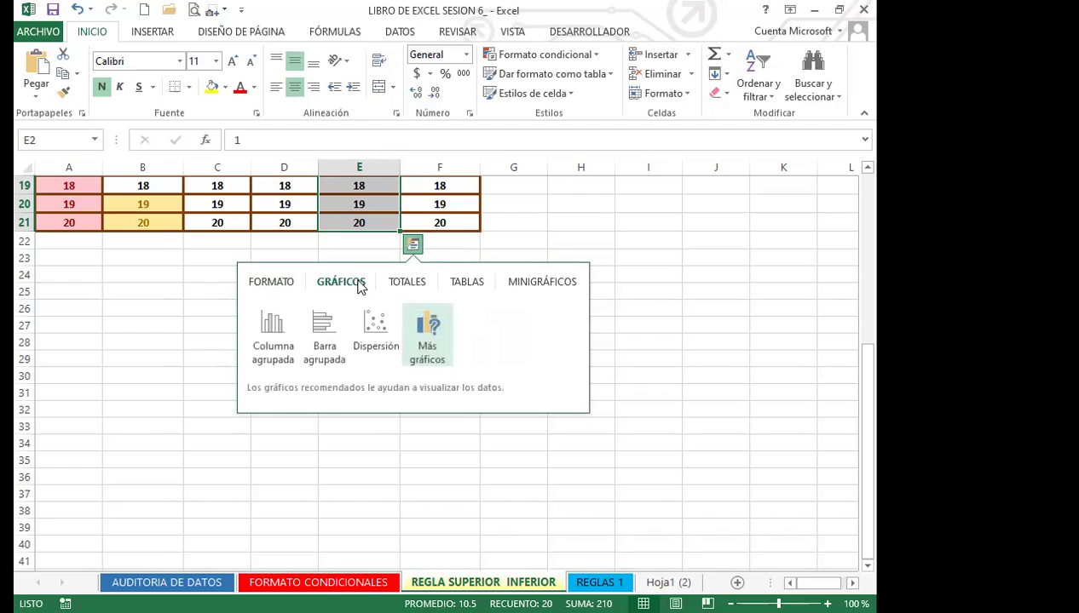
click(402, 288)
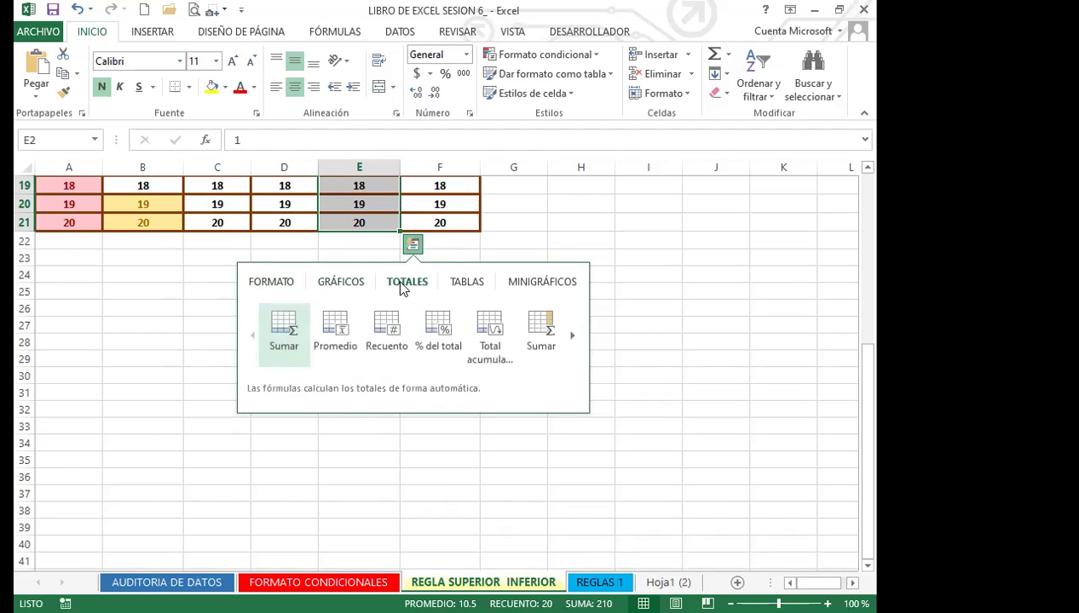
click(466, 285)
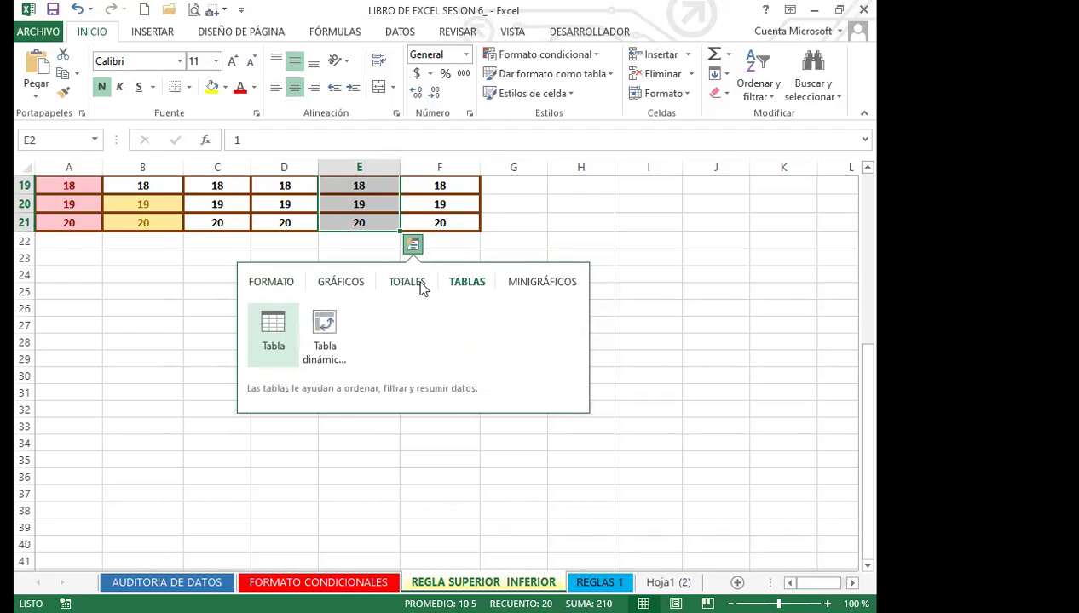
click(535, 287)
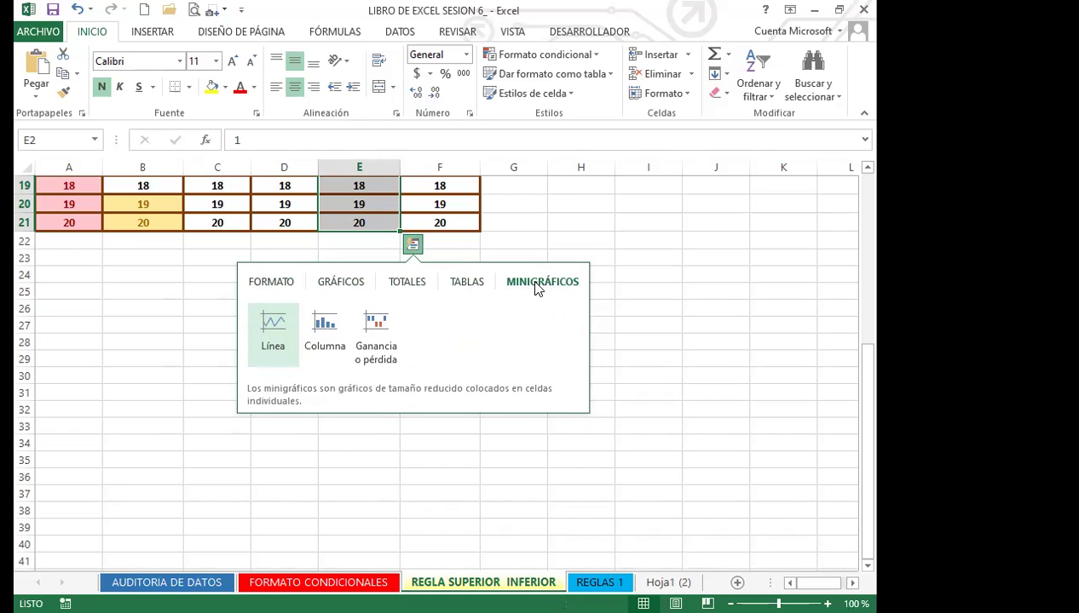
click(501, 245)
Reselect E2:E21 and review its Quick Analysis formatting options once more without applying any
scroll(289, 332, up, 6)
drag(363, 241, 378, 533)
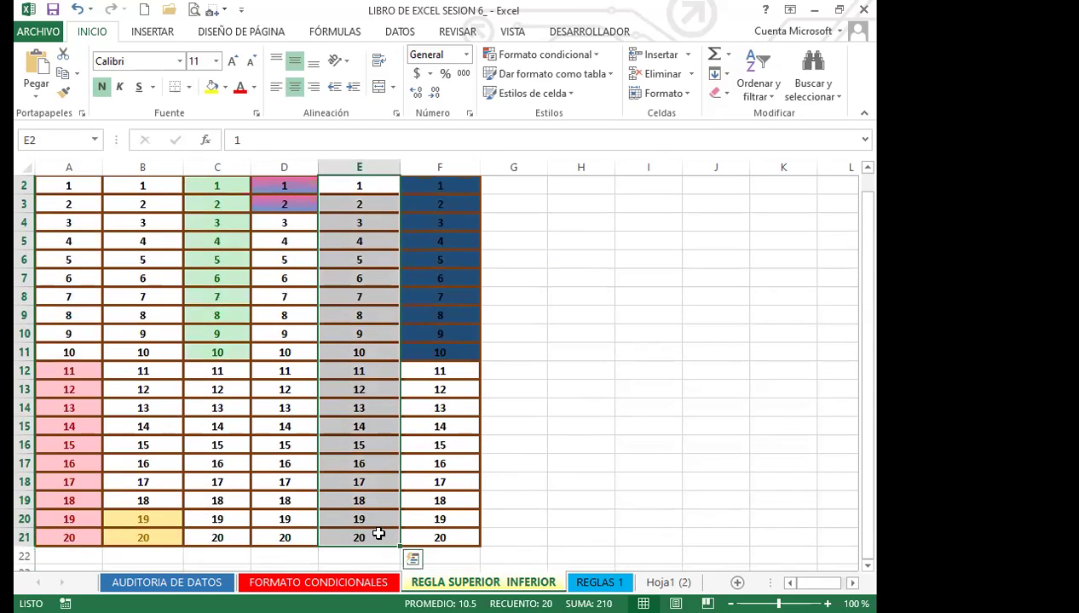
scroll(400, 397, down, 3)
click(412, 392)
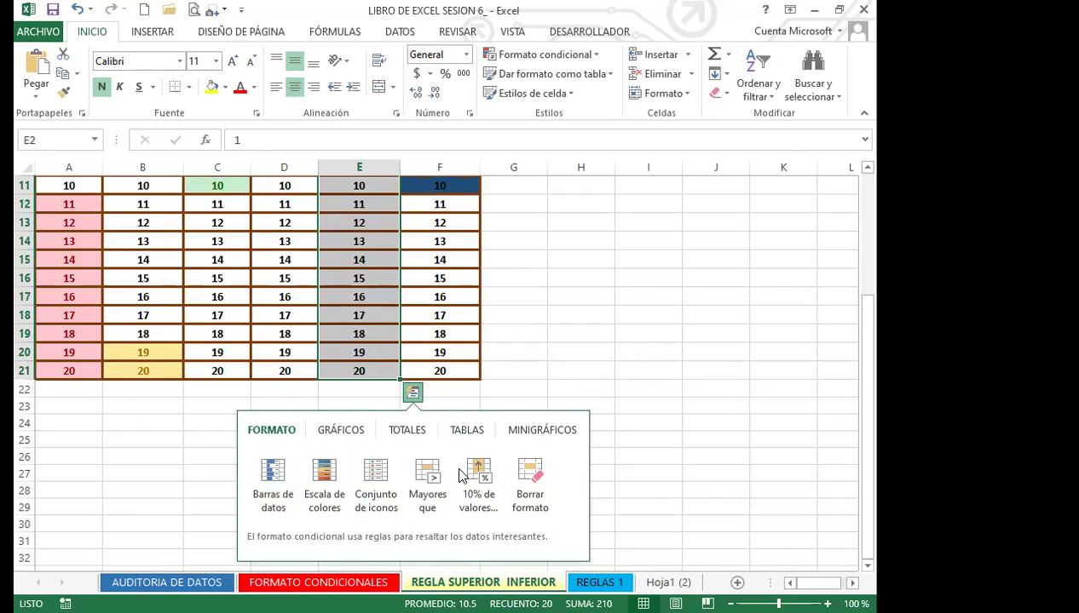
click(559, 386)
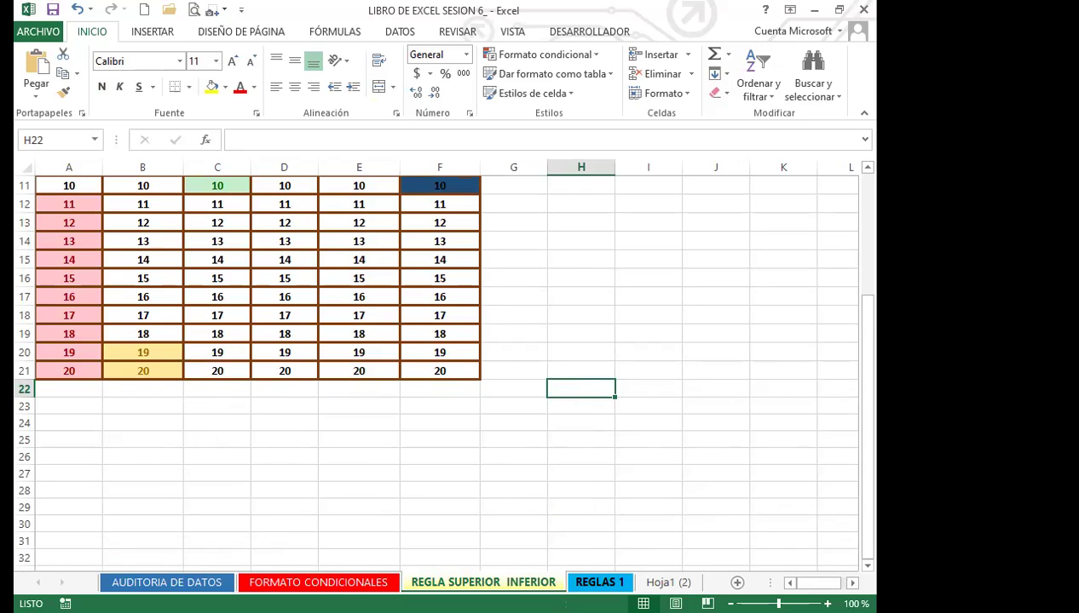
Switch to the REGLAS 1 sheet and look over the employee table from its first column
click(599, 582)
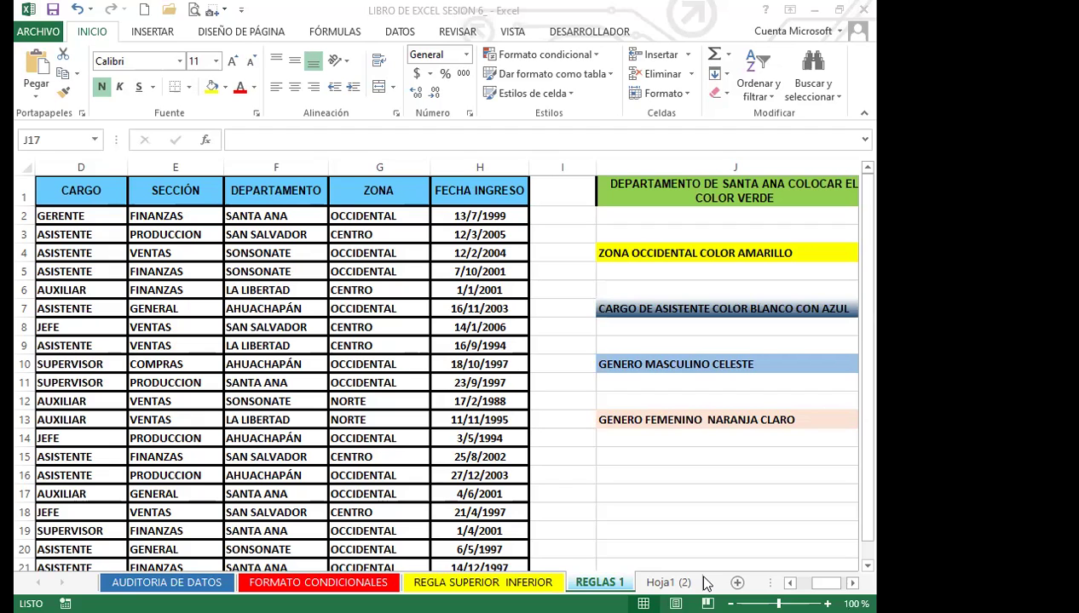
click(513, 440)
key(Left)
key(Left)
key(Home)
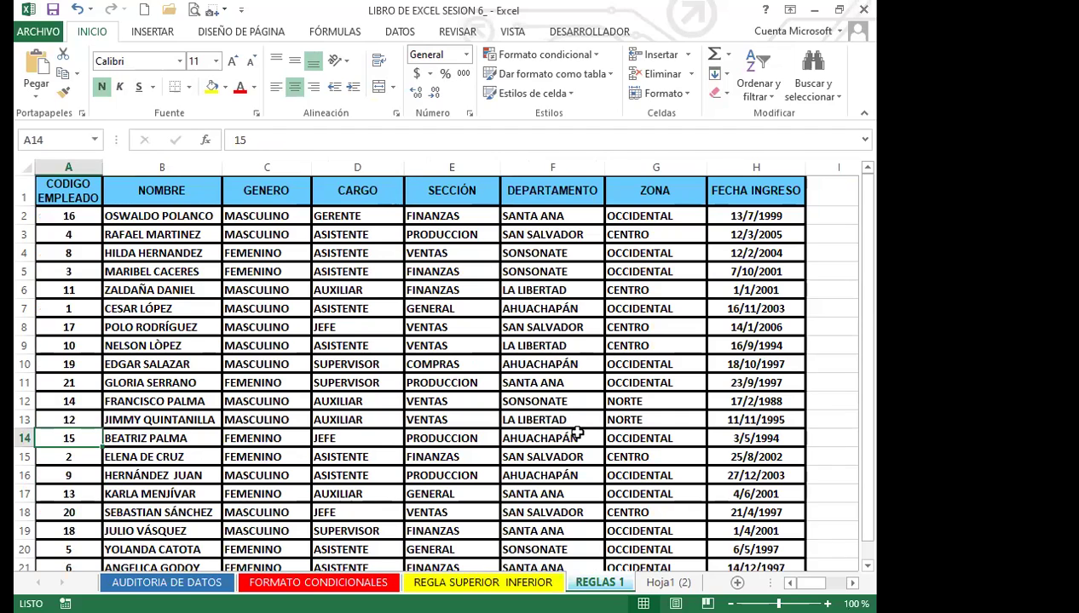
Examine the colour instructions in column J and compare them with the columns of the employee table
key(Right)
key(Right)
key(Right)
key(Right)
key(Right)
key(Right)
key(Right)
key(Right)
key(Right)
key(Right)
key(Right)
key(Right)
key(Right)
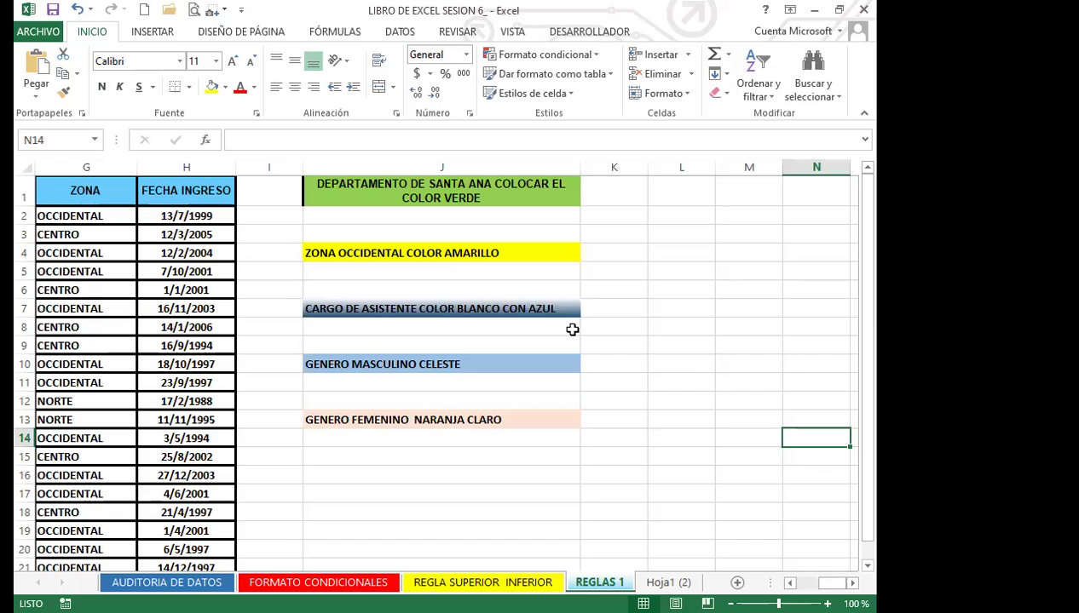
key(Left)
key(Left)
key(Left)
key(Left)
key(Left)
key(Left)
key(Left)
key(Left)
key(Left)
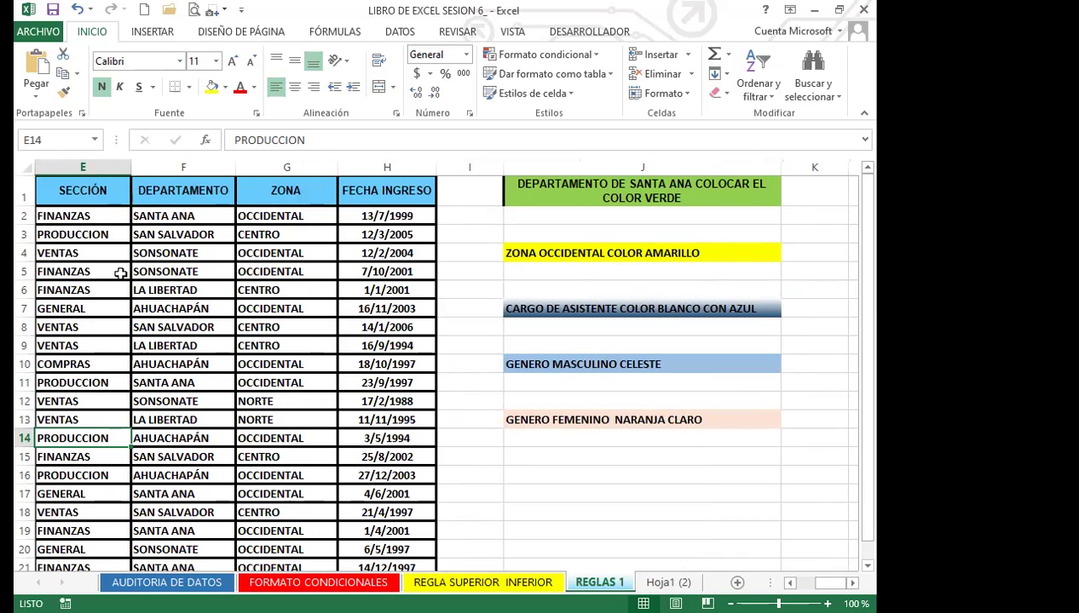
Highlight the cells in F2:F21 equal to $F$2 (SANTA ANA) using Relleno verde con texto verde oscuro
drag(190, 216, 185, 516)
scroll(191, 426, down, 1)
scroll(183, 401, up, 1)
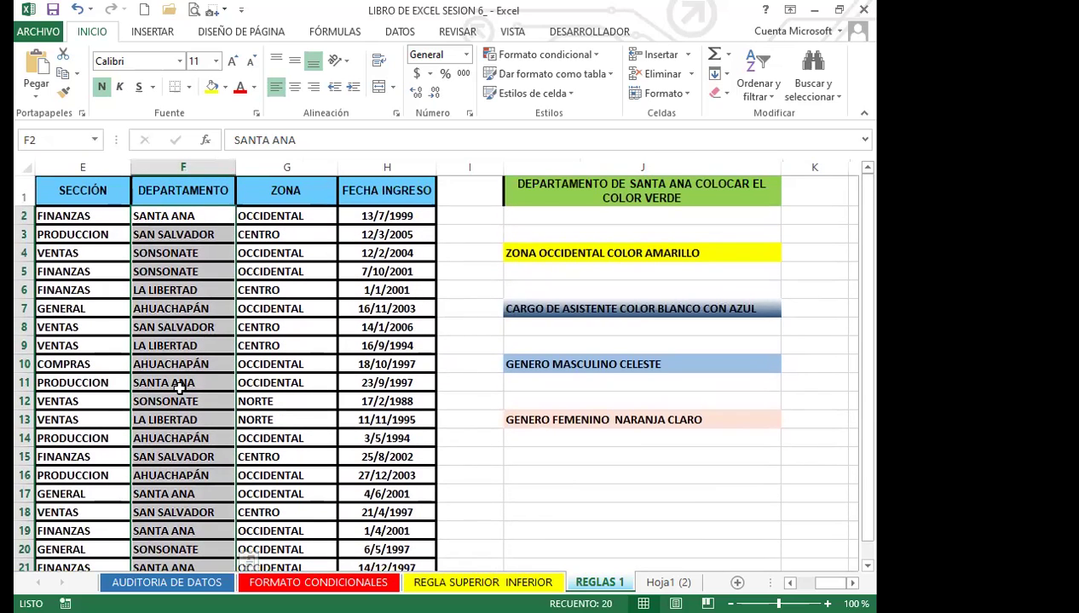
click(599, 56)
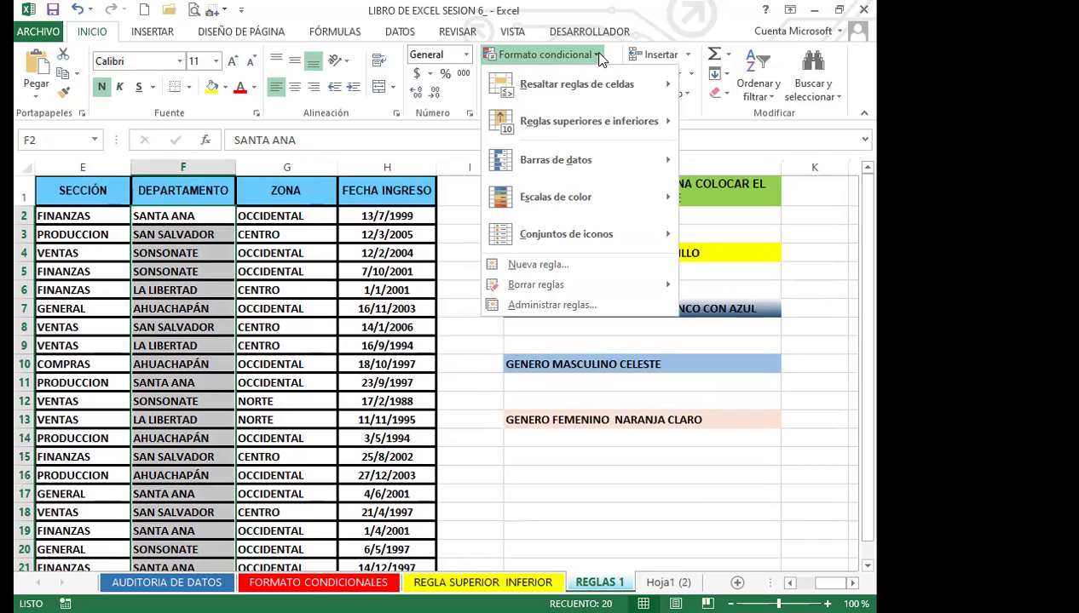
mouse_move(642, 85)
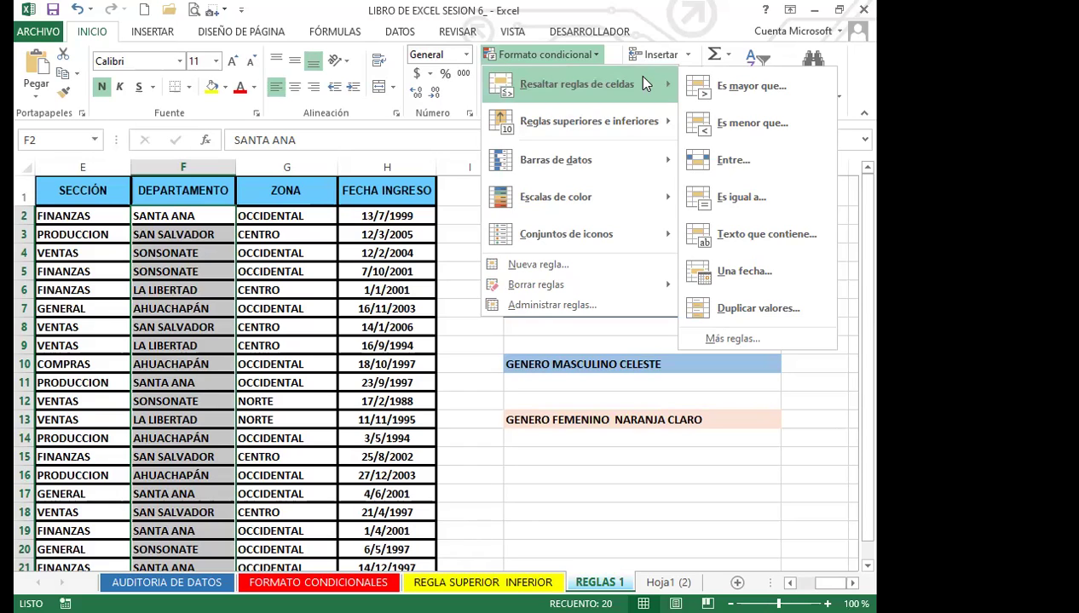
click(744, 198)
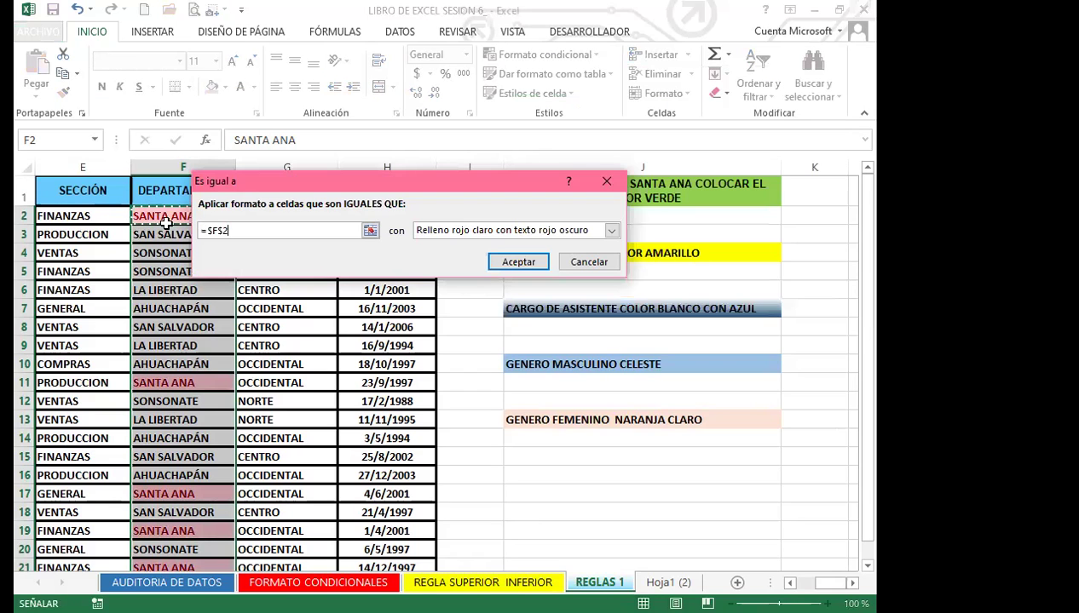
click(257, 234)
click(612, 231)
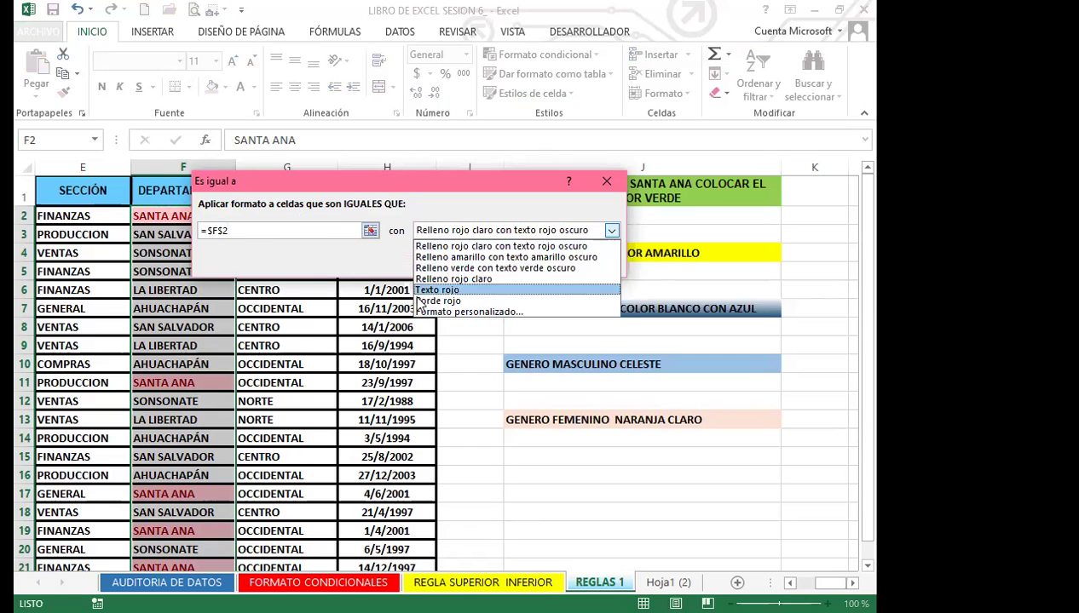
click(492, 267)
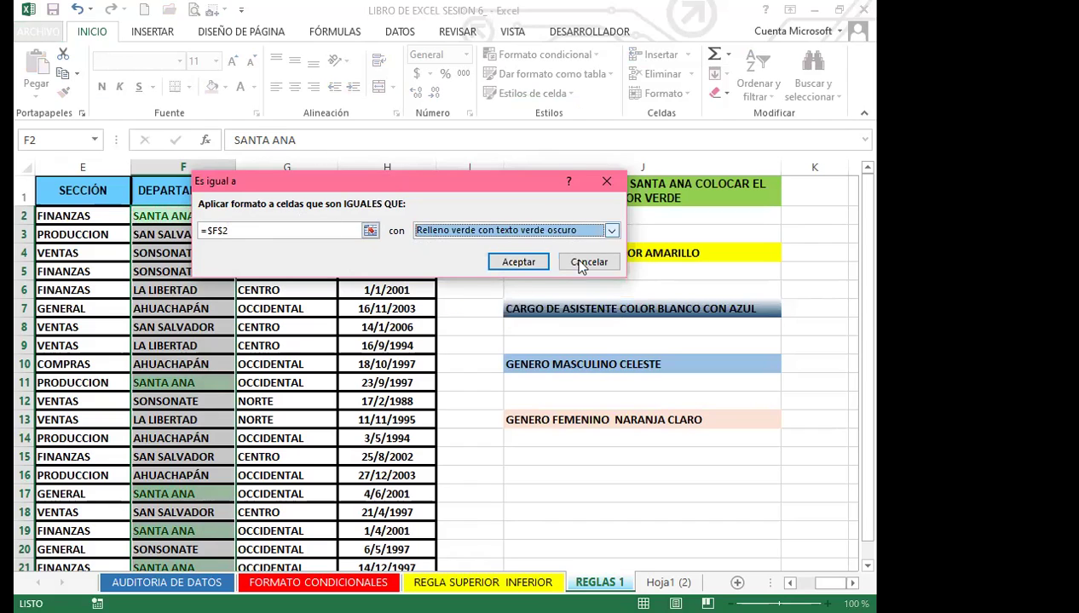
click(518, 265)
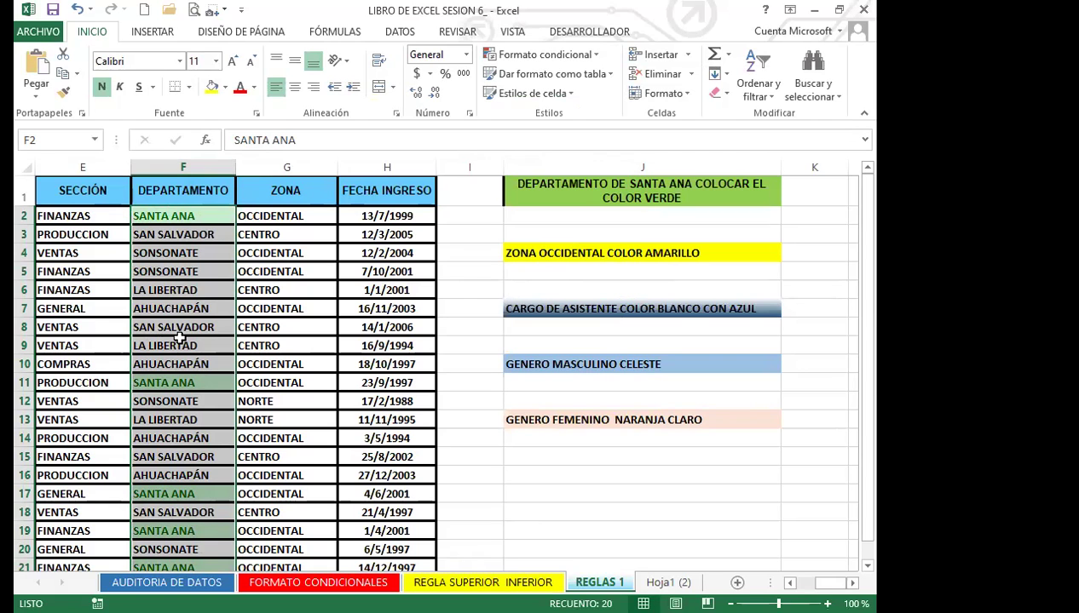
Highlight the zone cells in G2:G21 that contain the text OCCIDENTAL with a custom yellow fill
drag(311, 217, 313, 534)
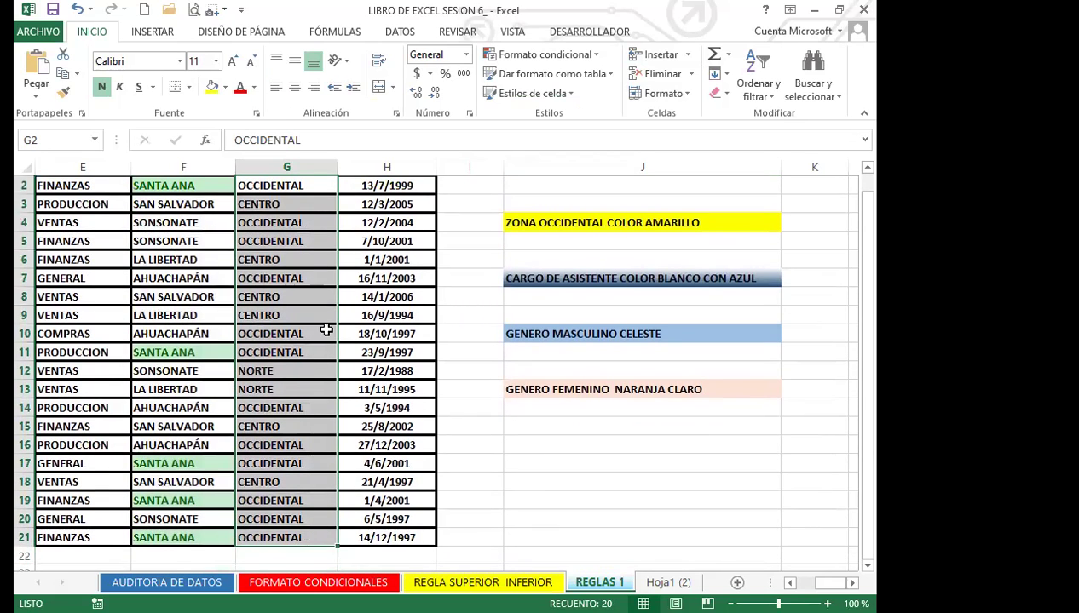
scroll(323, 327, up, 1)
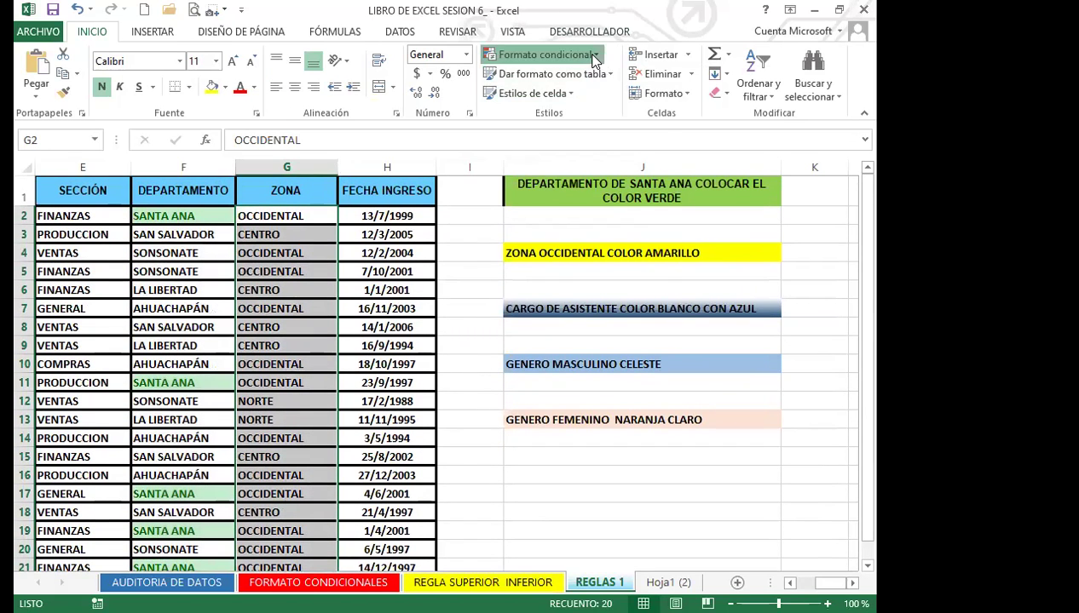
click(588, 55)
mouse_move(607, 81)
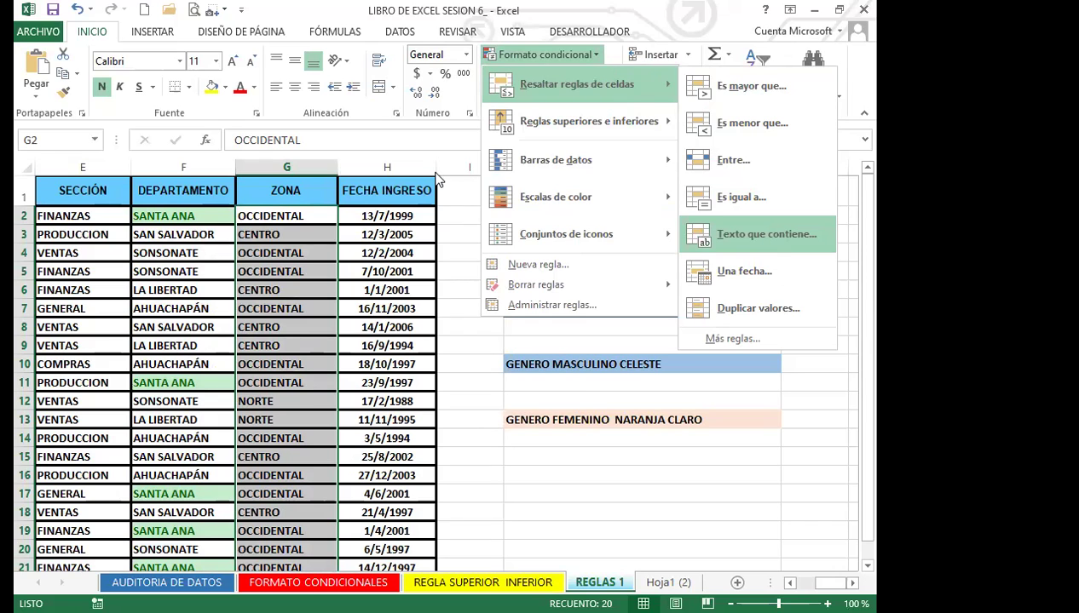
key(Return)
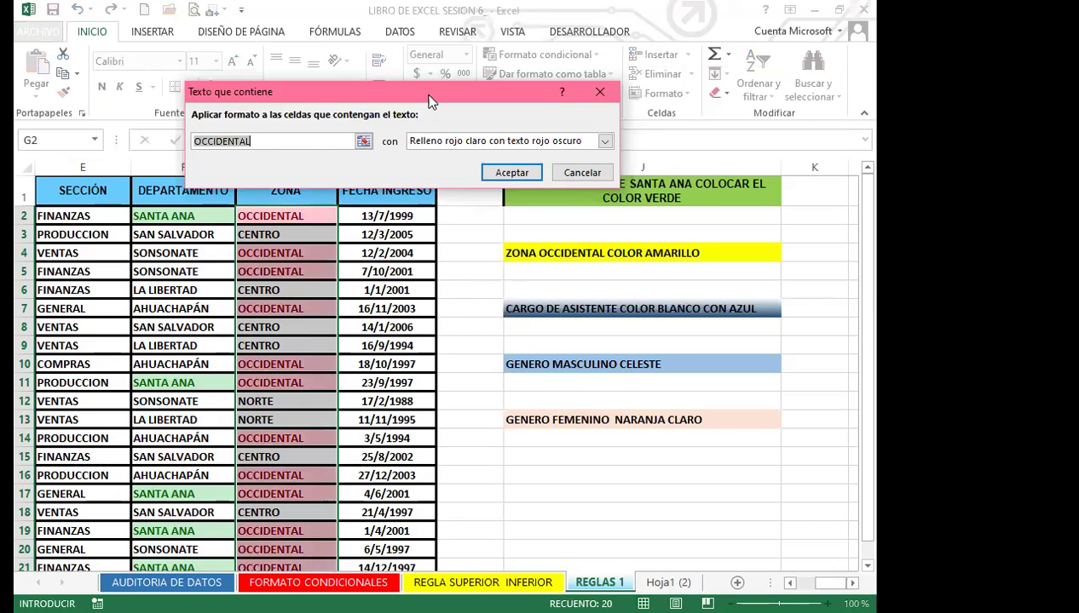
click(605, 141)
click(494, 221)
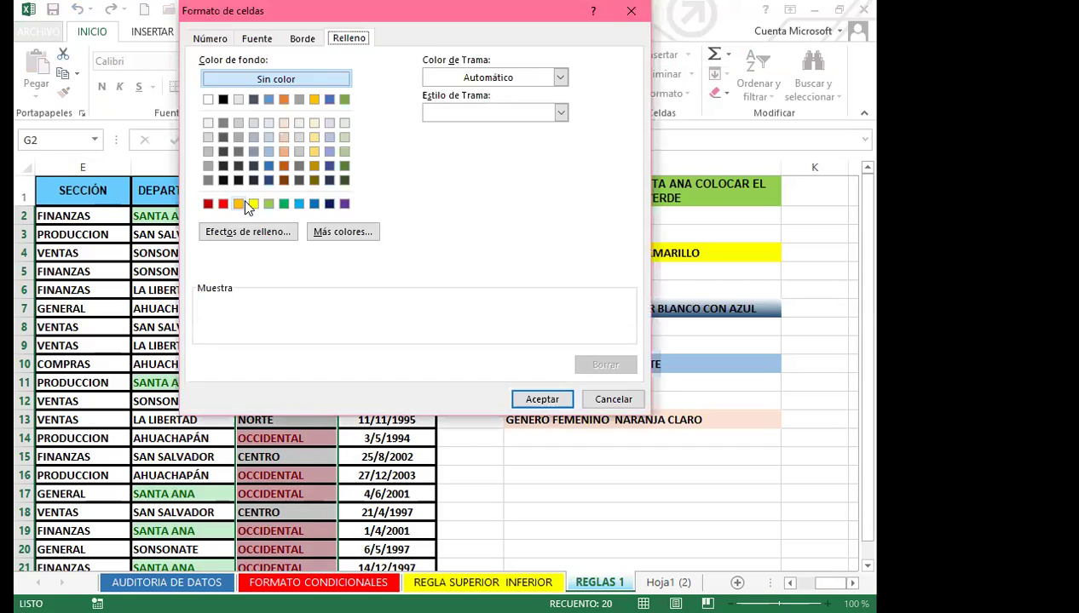
click(253, 204)
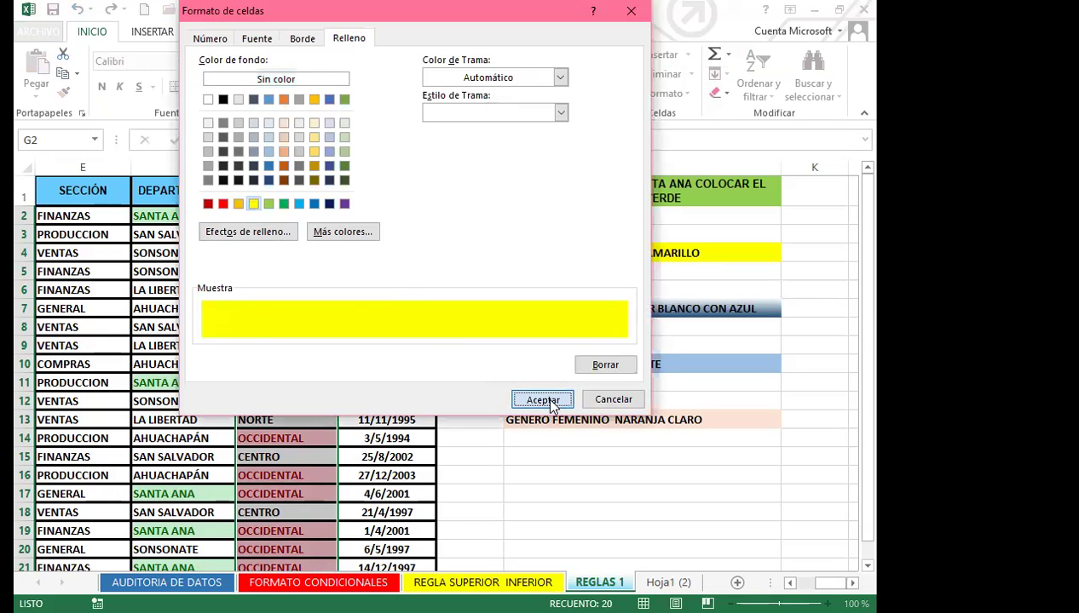
click(542, 401)
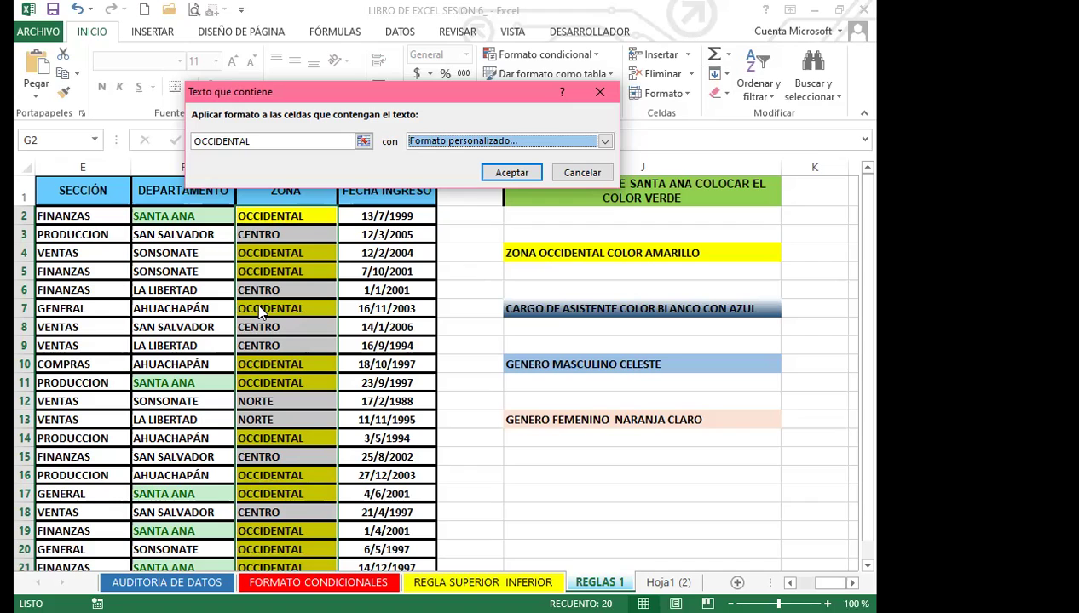
click(512, 174)
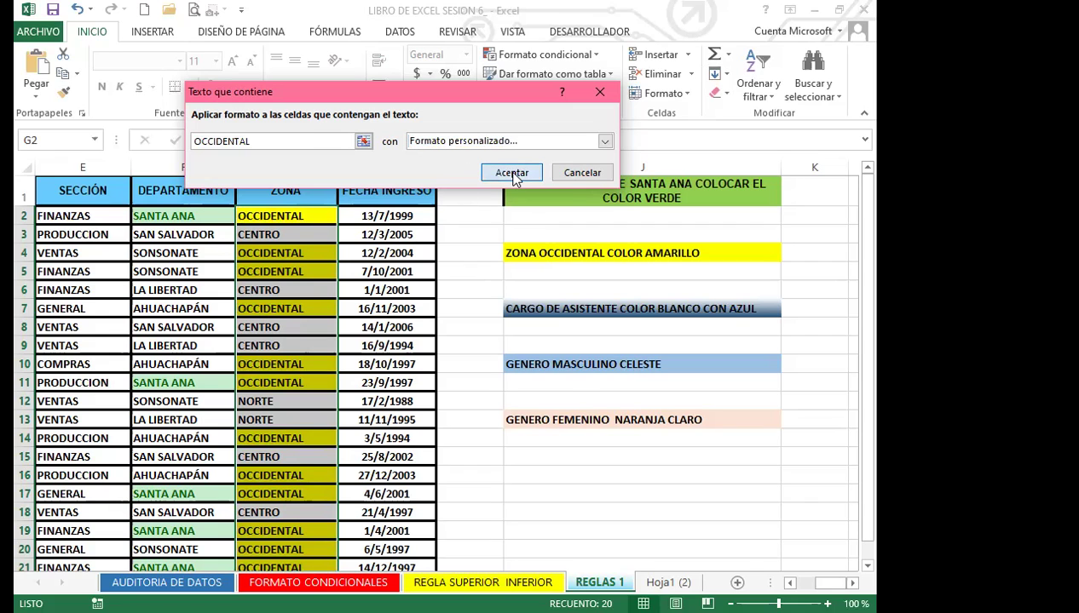
Start an Es igual a highlighting rule for the gender values C2:C21, comparing them with $C$2 (MASCULINO)
click(604, 367)
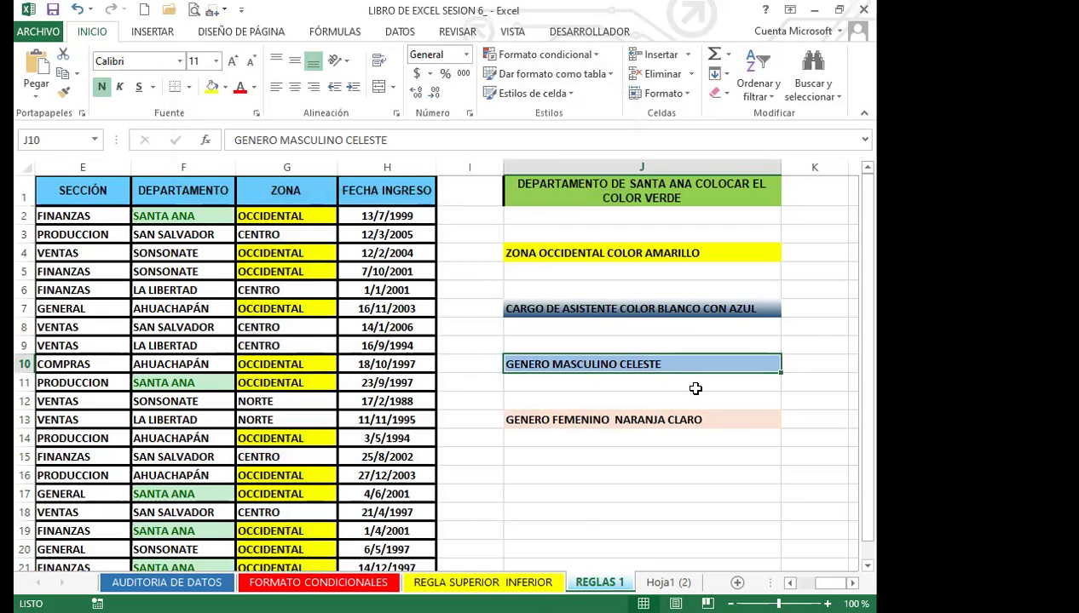
click(175, 419)
key(Left)
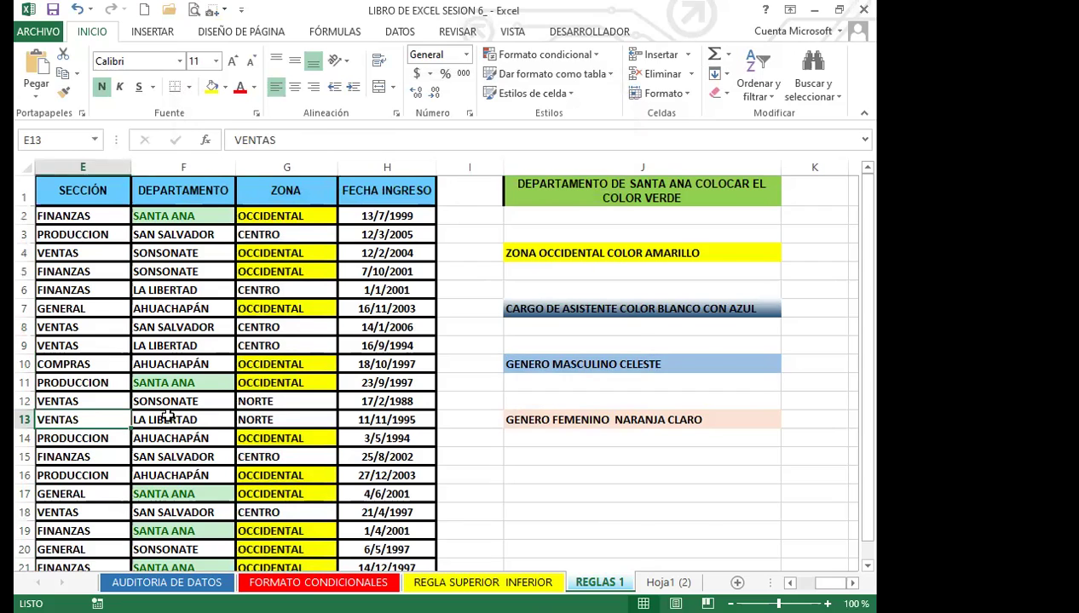
key(Left)
key(Left)
key(Left)
key(Left)
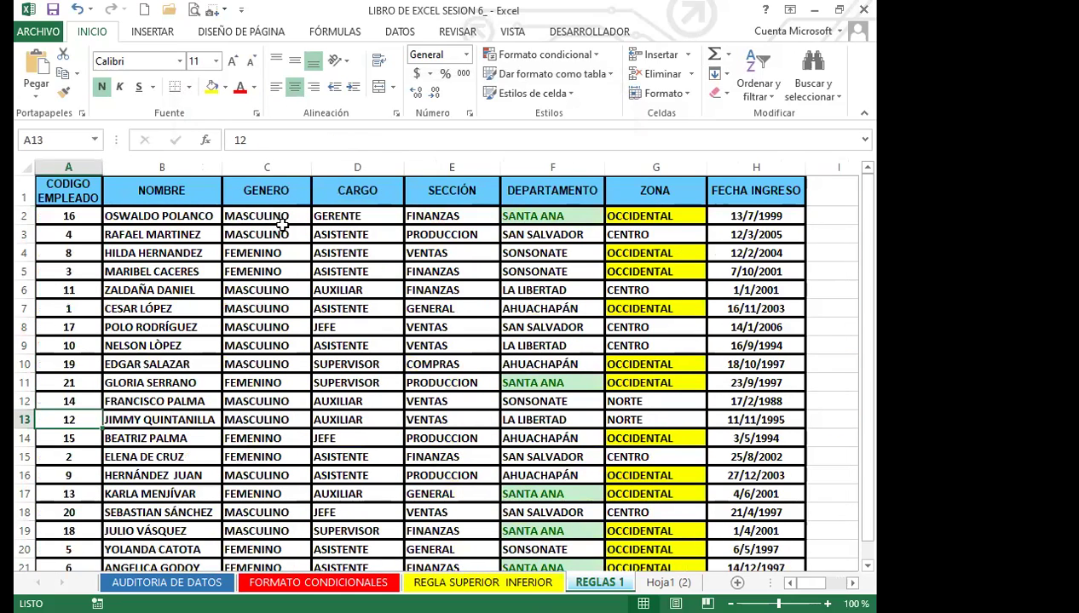
drag(281, 215, 281, 537)
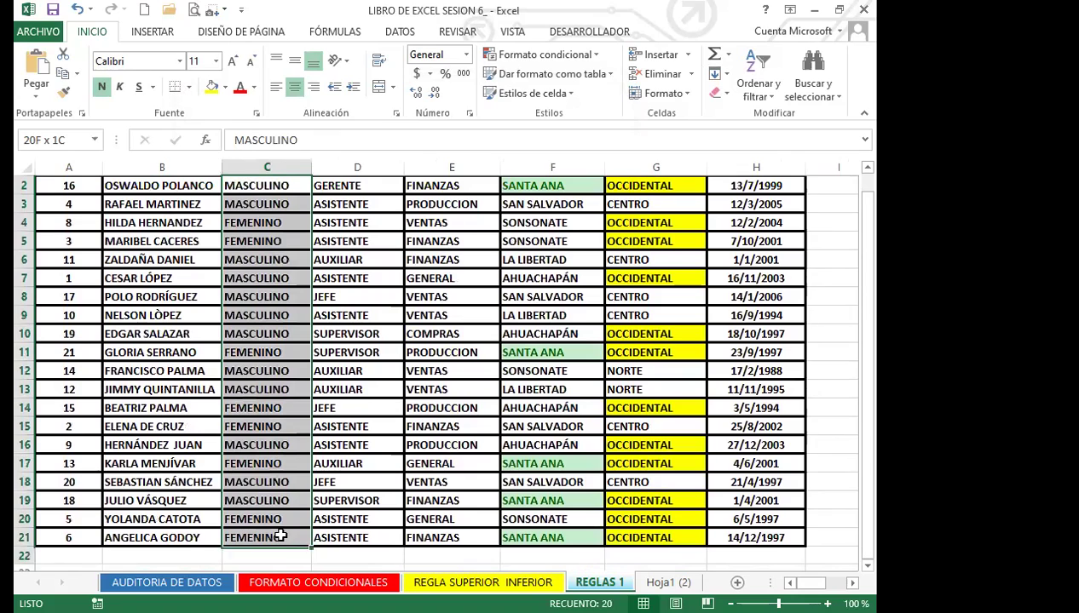
click(596, 56)
mouse_move(589, 84)
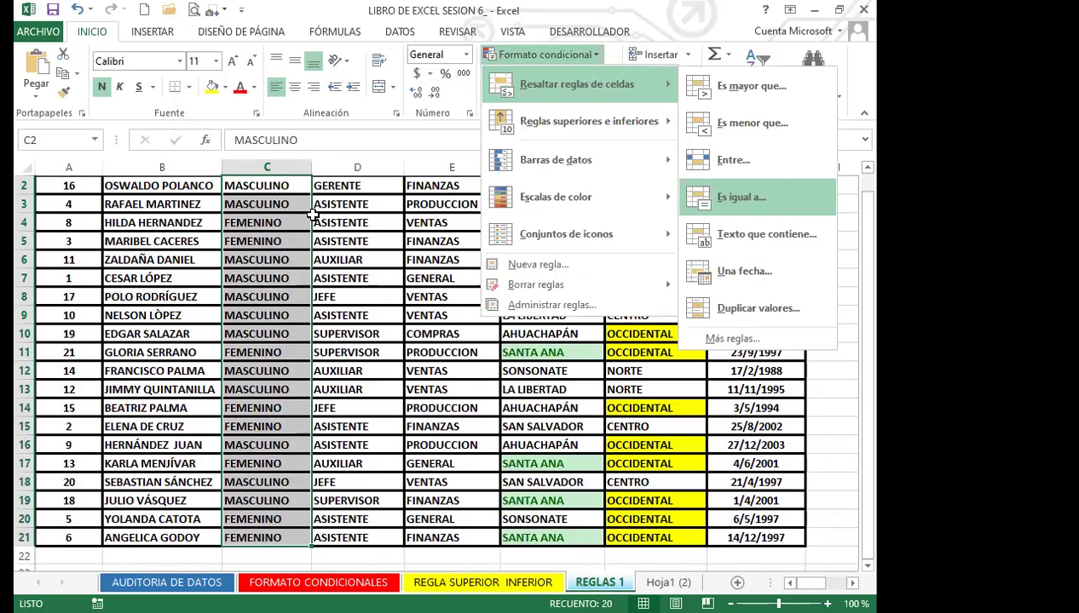
key(Return)
drag(501, 94, 607, 91)
click(255, 184)
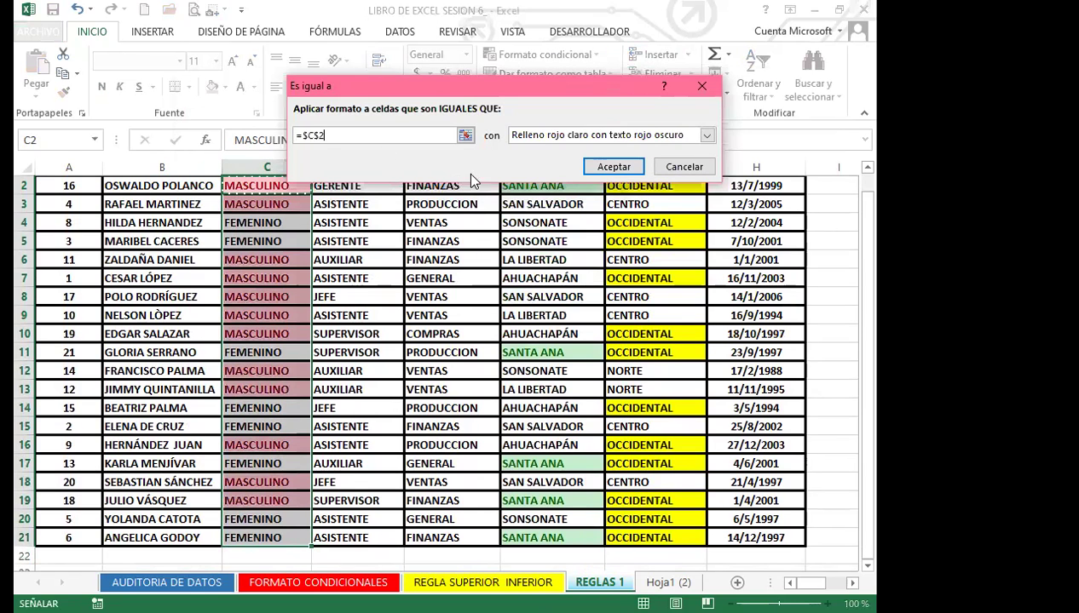
Give the MASCULINO rule a custom light blue fill and apply it to the gender column
click(707, 135)
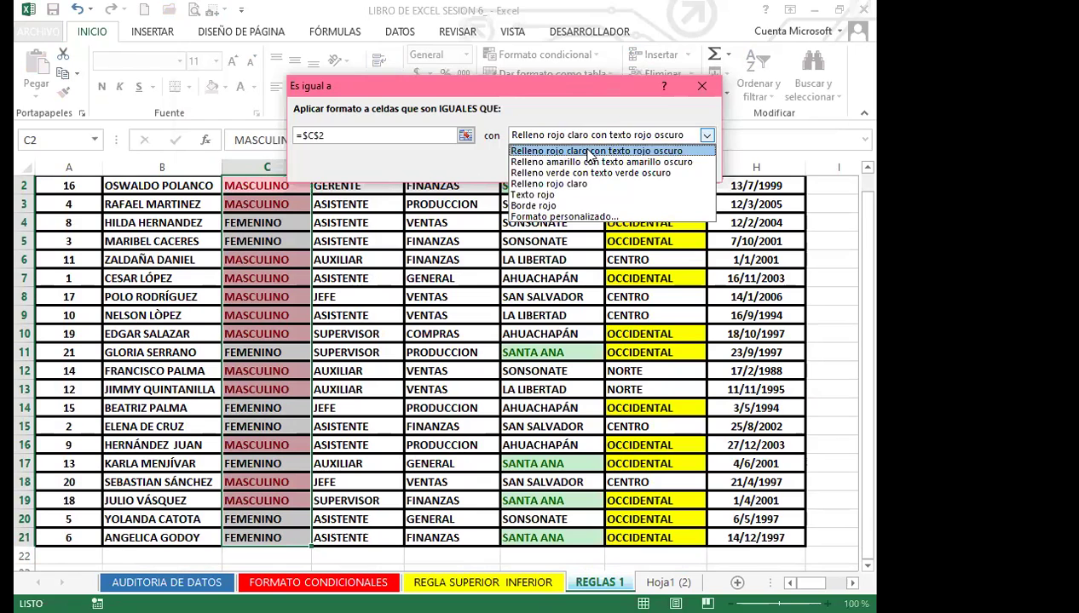
click(562, 216)
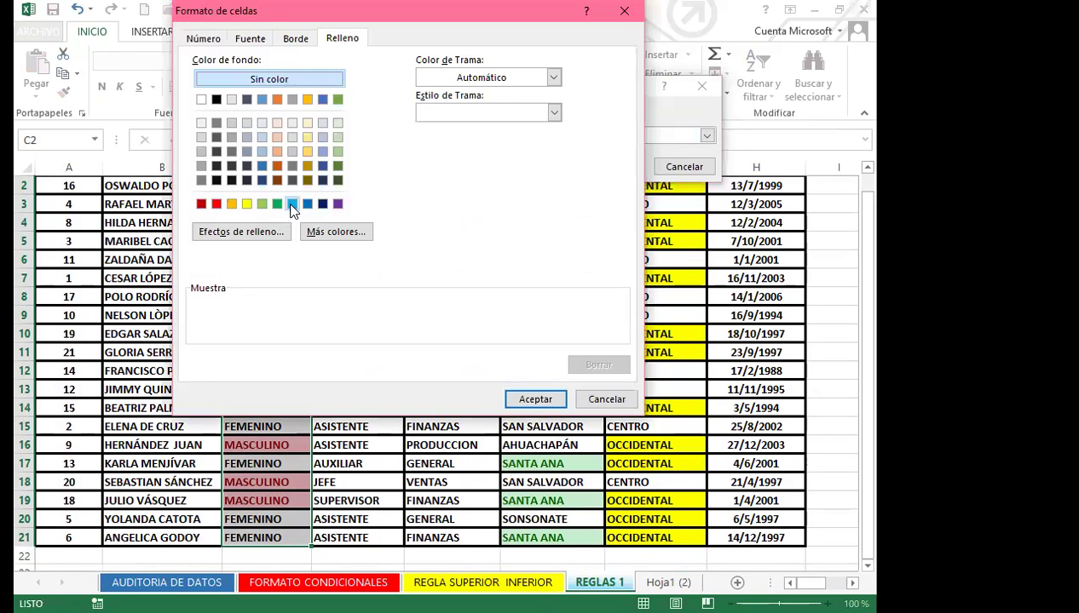
click(292, 204)
click(537, 399)
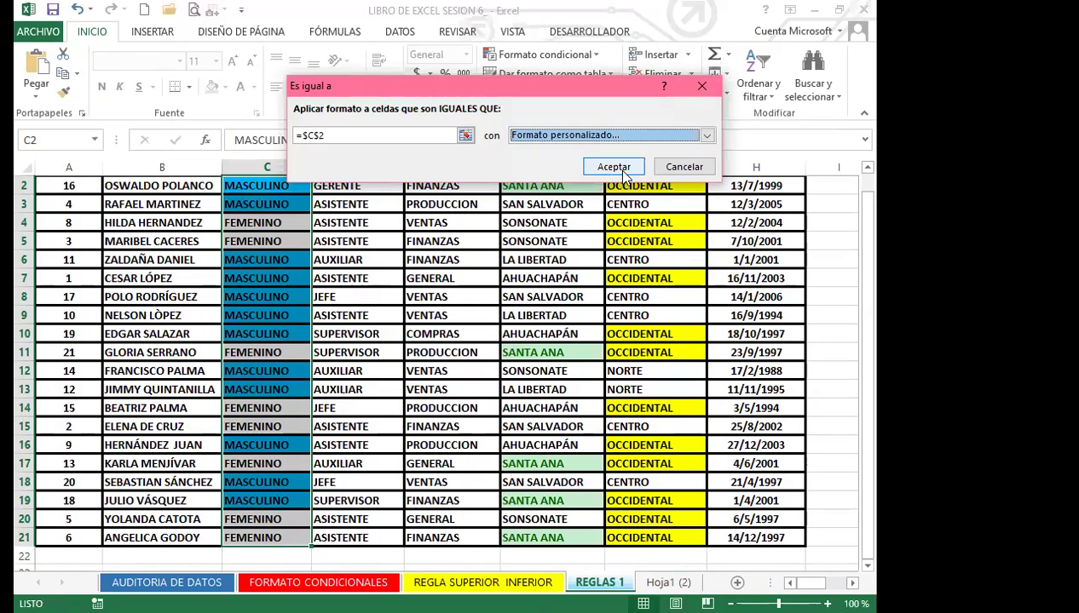
click(614, 167)
Examine the colour instructions in column J for the feminine gender rule
click(682, 445)
key(Right)
key(Right)
key(Right)
key(Right)
key(Right)
key(Right)
key(Right)
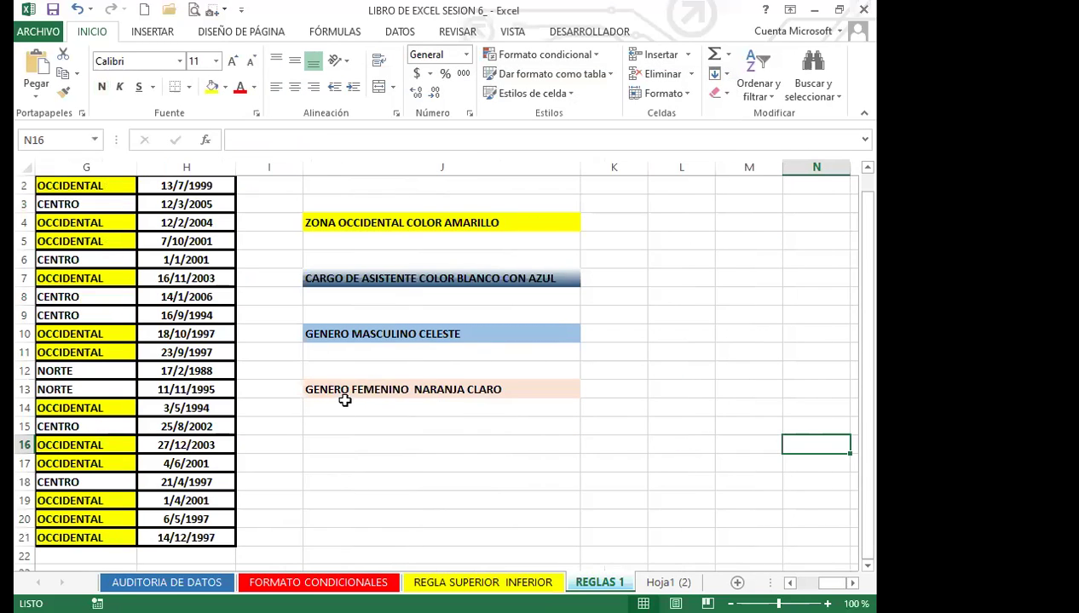
Return to the start of the employee table and select the gender values C2:C21
click(192, 383)
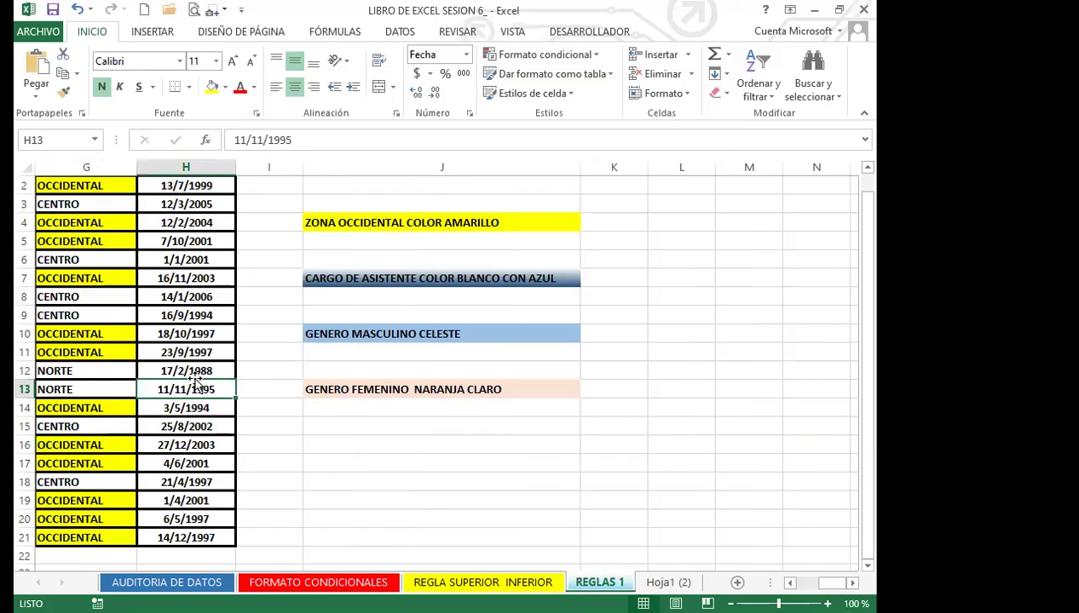
key(Left)
key(Left)
key(Left)
key(Left)
key(Left)
key(Left)
key(Left)
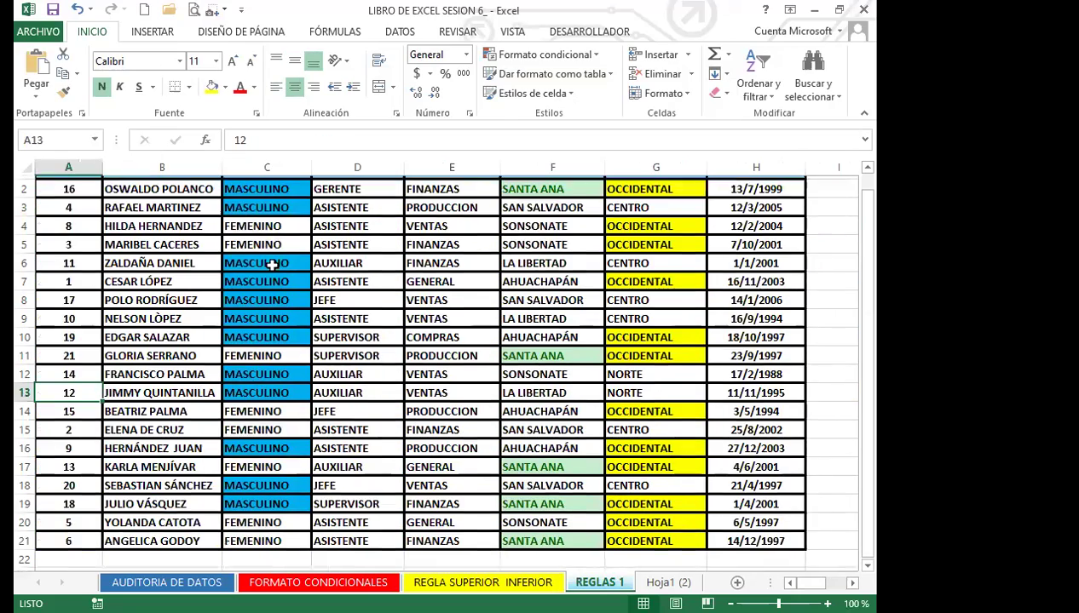
scroll(271, 265, up, 1)
drag(275, 213, 273, 537)
click(599, 61)
mouse_move(617, 86)
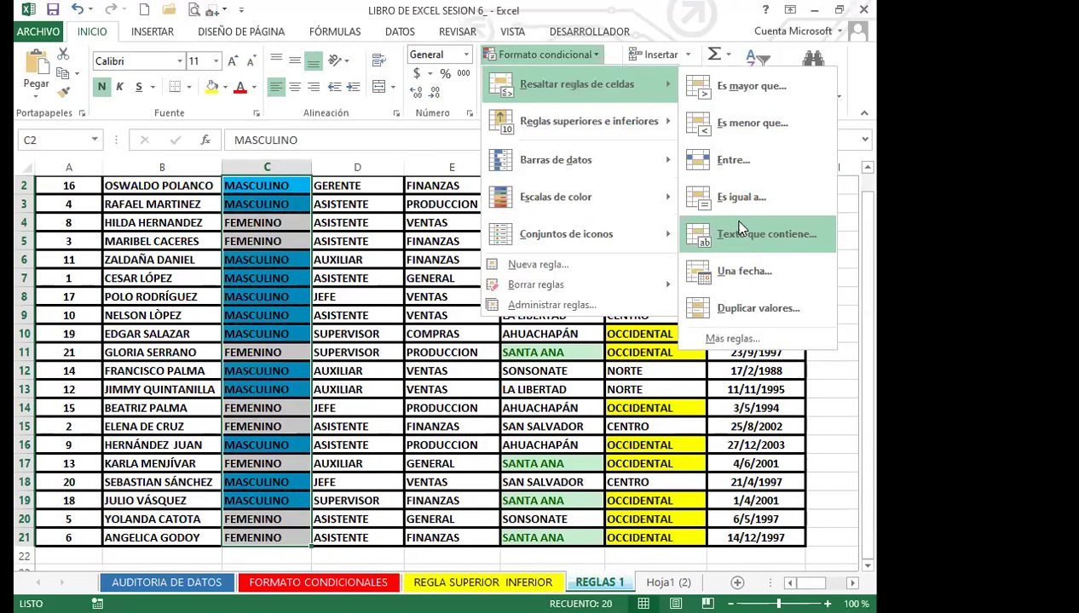
click(745, 243)
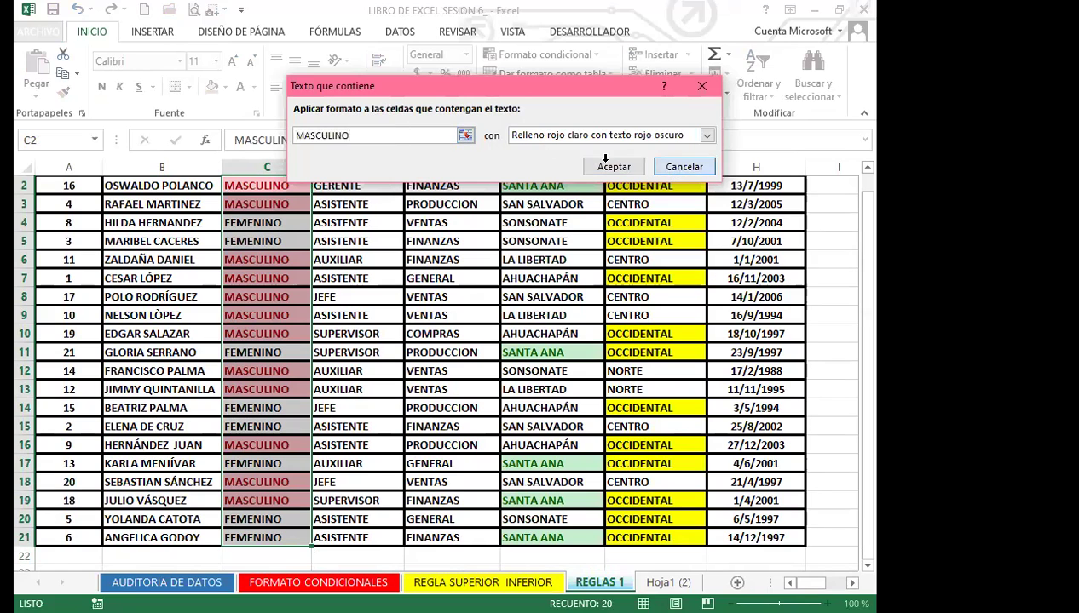
click(602, 165)
Start an Es igual a highlighting rule for the gender values C2:C21, comparing them with $C$4 (FEMENINO)
click(596, 56)
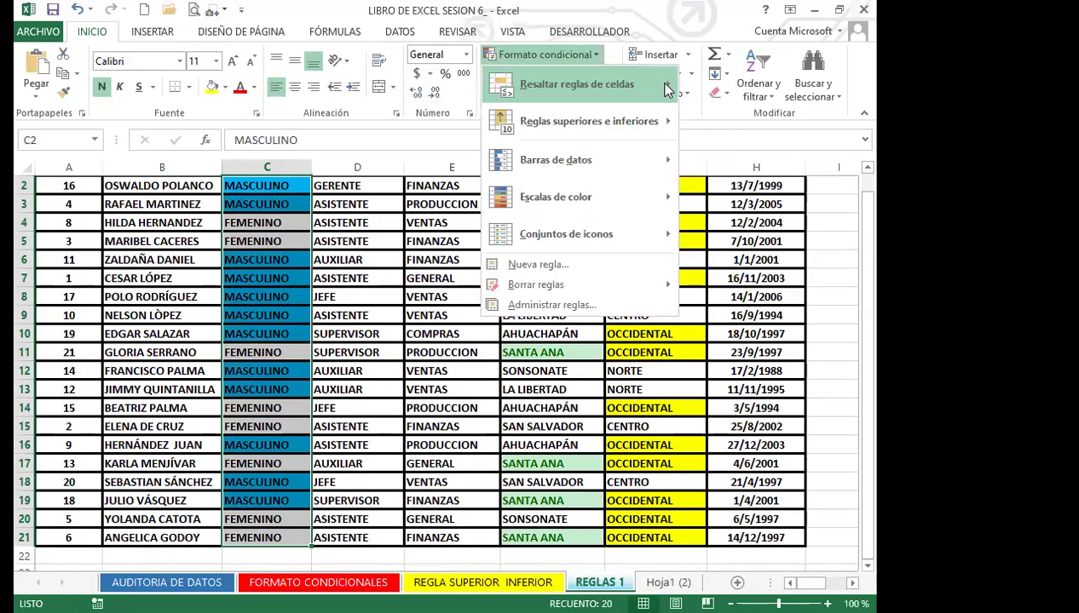
mouse_move(664, 85)
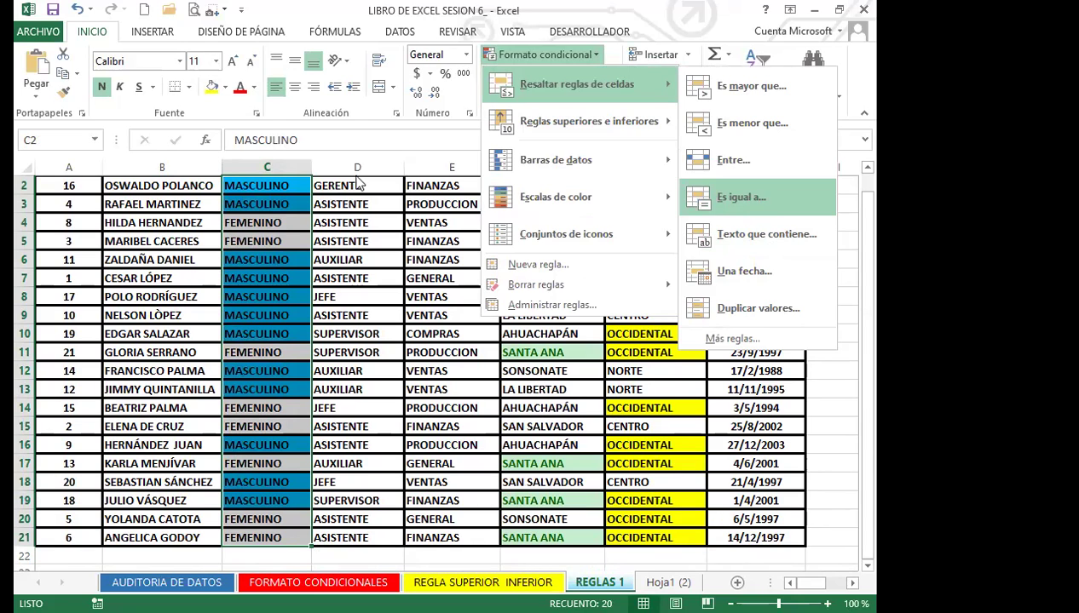
click(290, 219)
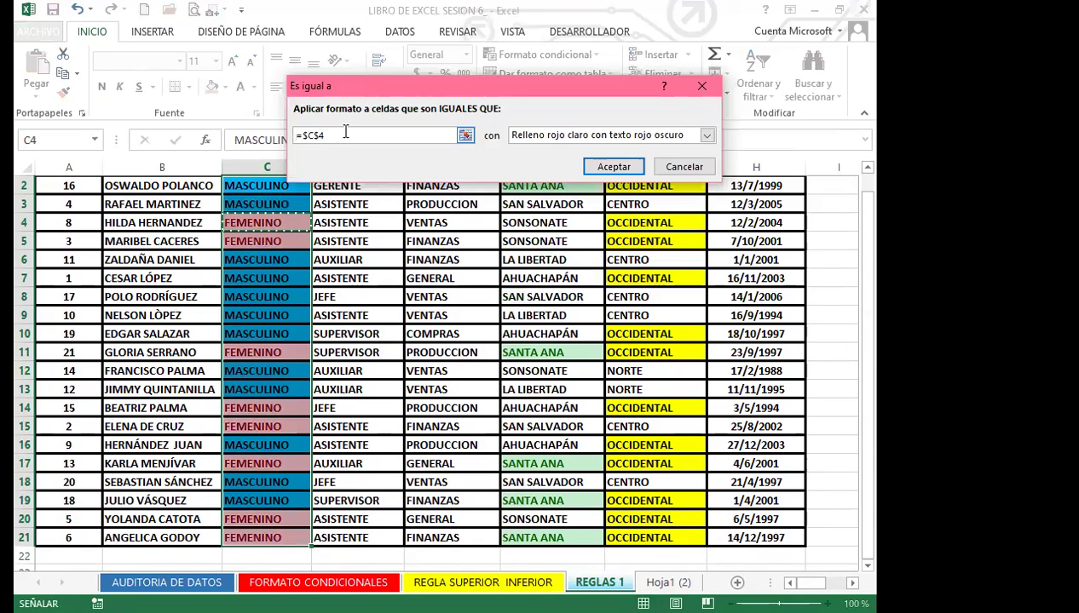
Give the FEMENINO rule a custom light orange fill and apply it to the gender column
click(706, 136)
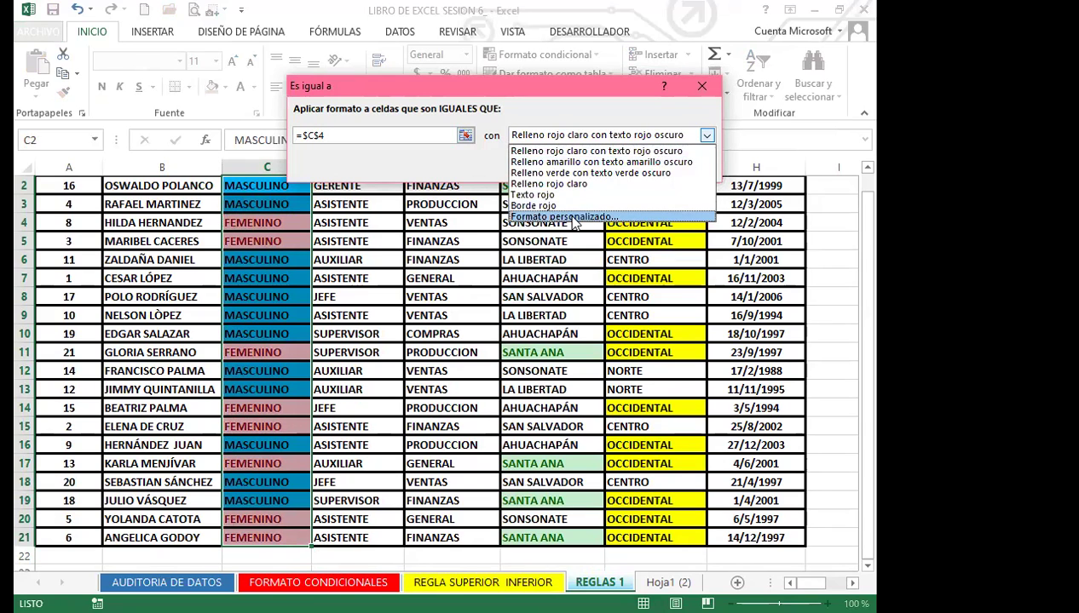
click(573, 217)
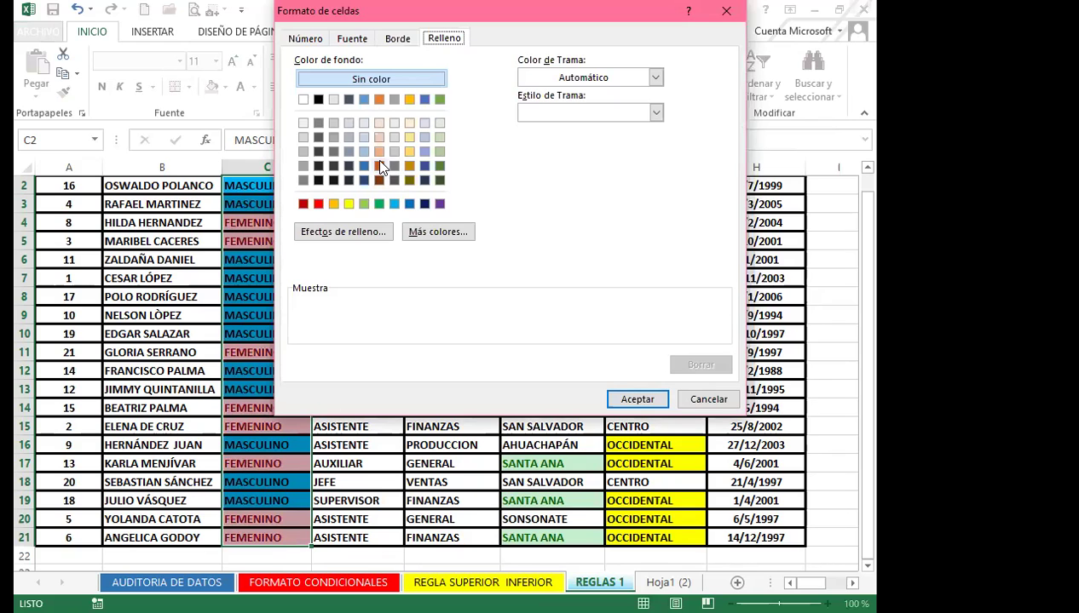
click(379, 152)
click(633, 397)
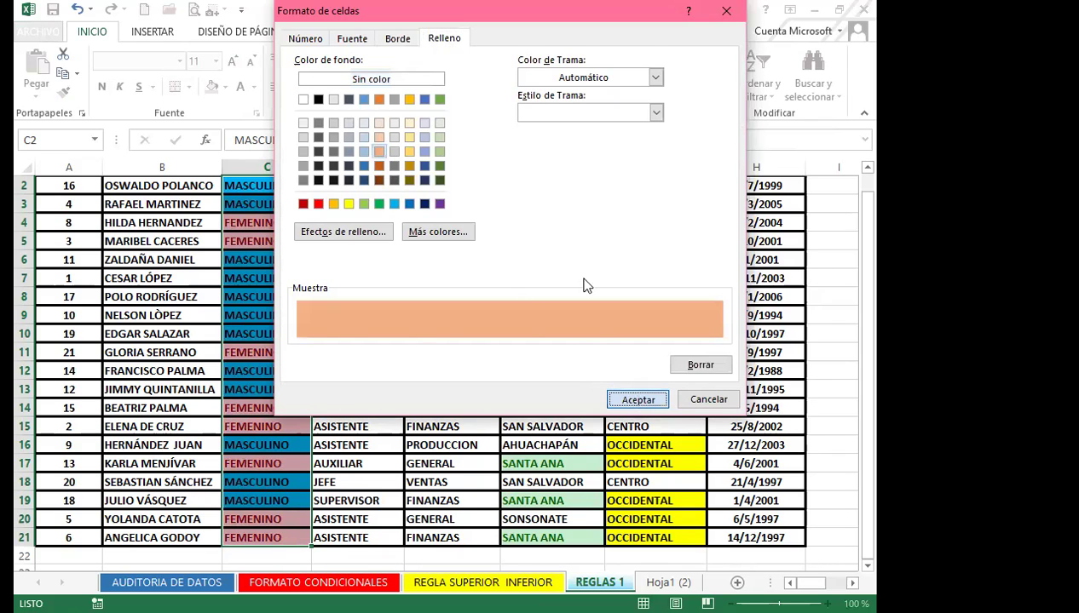
click(611, 167)
Review the colouring of the MASCULINO and FEMENINO cells down the gender column of the employee table
click(281, 312)
scroll(282, 439, down, 1)
scroll(281, 433, up, 1)
scroll(288, 362, down, 1)
scroll(289, 354, up, 1)
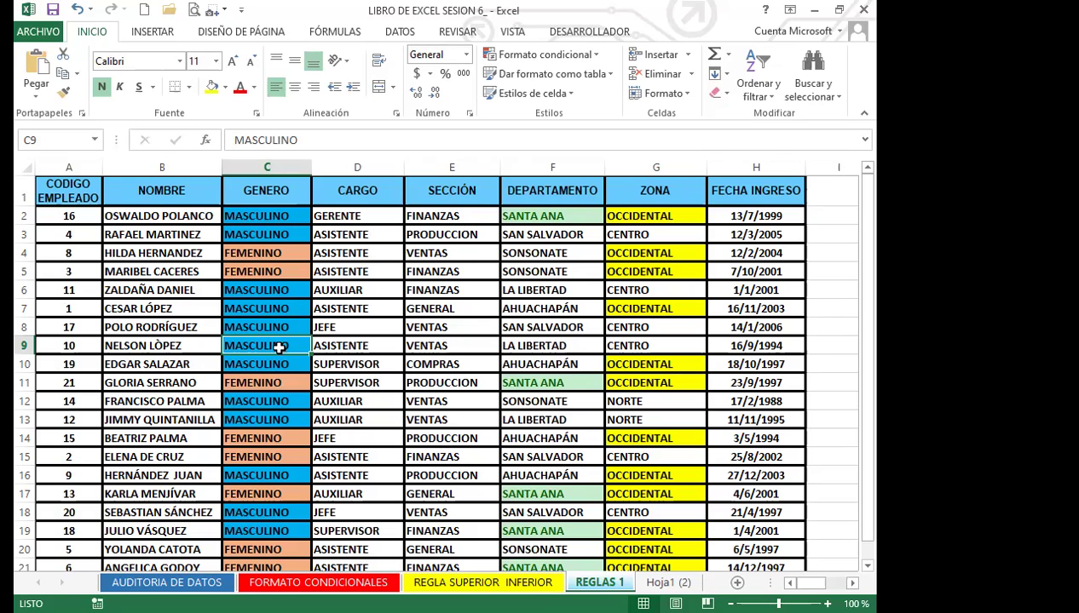
click(595, 55)
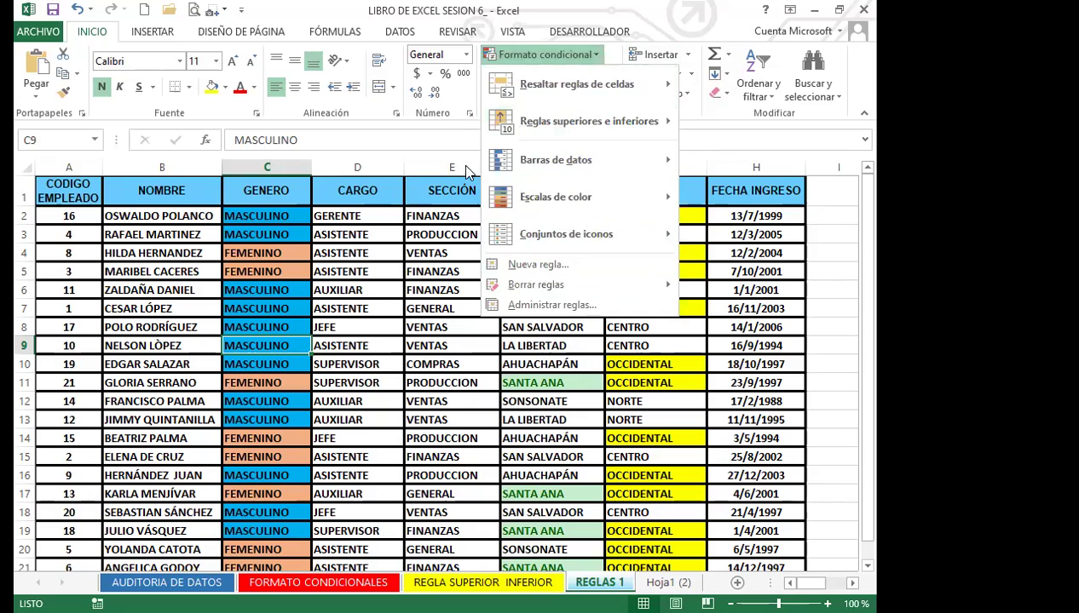
click(288, 247)
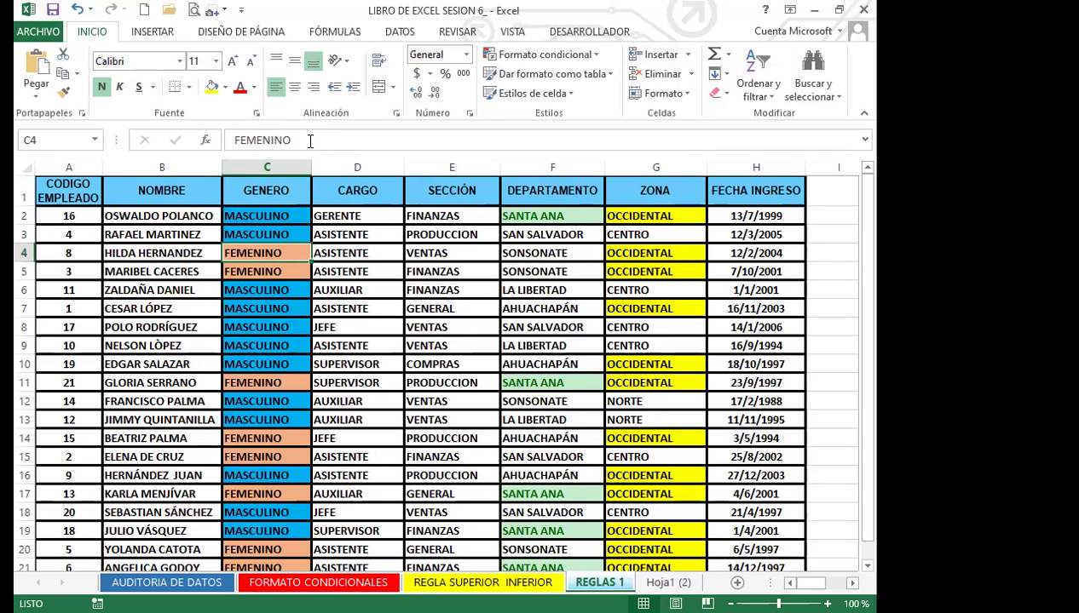
click(282, 267)
click(288, 253)
click(269, 273)
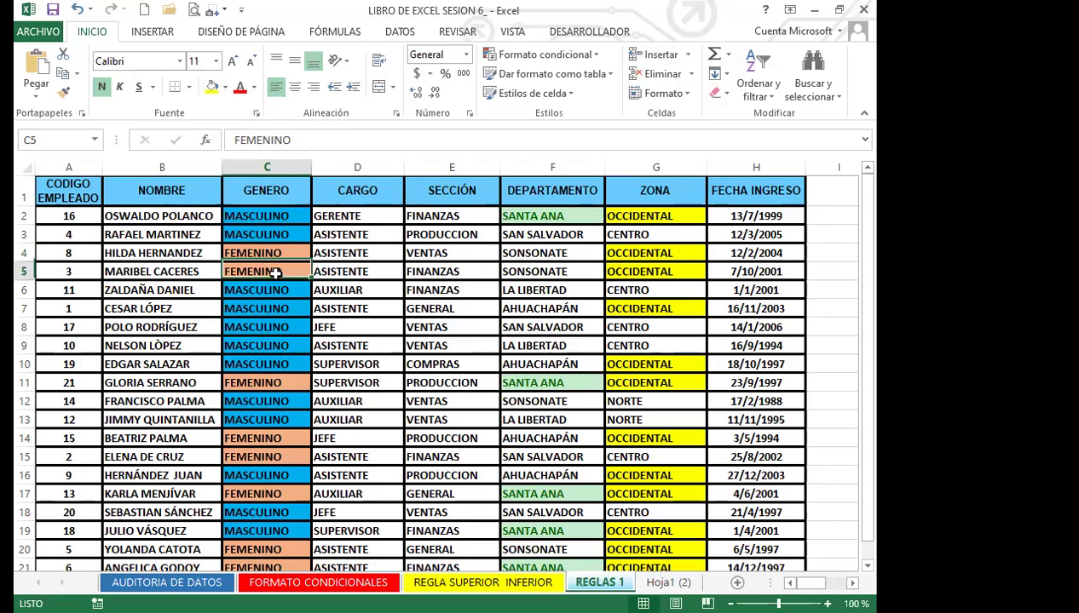
scroll(281, 405, down, 1)
scroll(284, 407, up, 1)
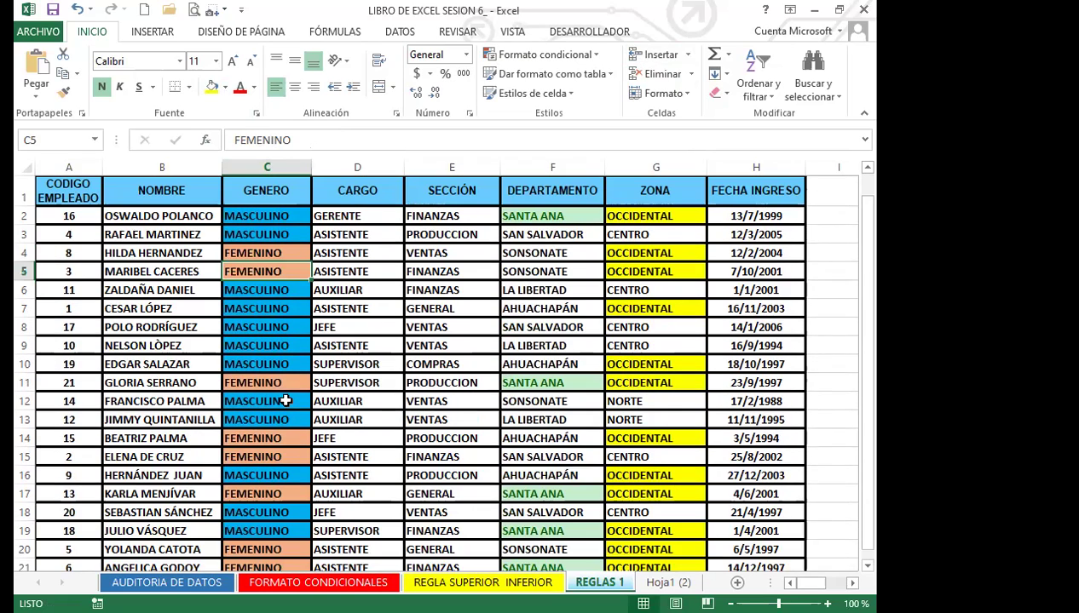
click(283, 341)
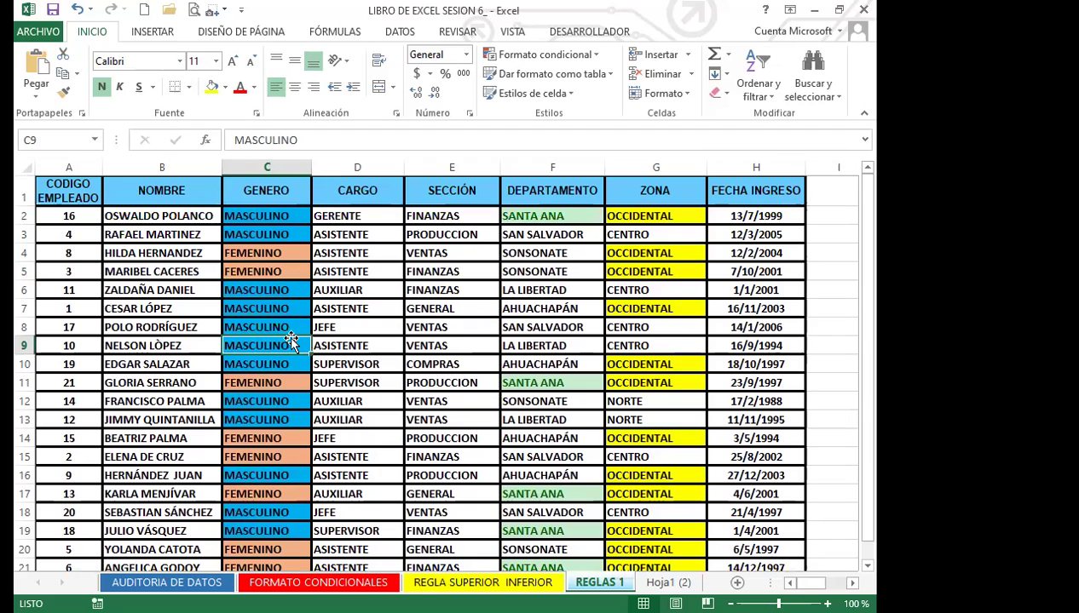